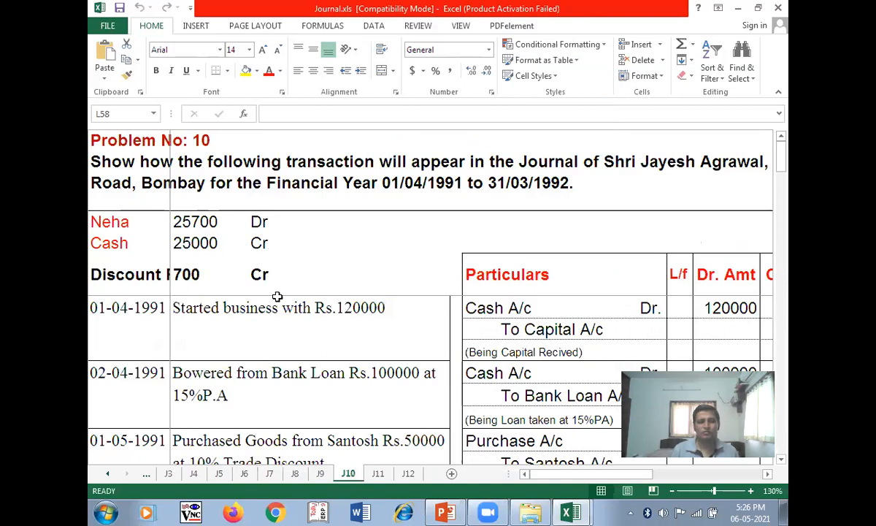
- Zoom sheet J10 out to 100% so the Group column fits, then bring up Ribbon Display Options
{"action": "scroll", "coordinate": [270, 348], "scroll_direction": "down", "scroll_amount": 1}
{"action": "scroll", "coordinate": [271, 349], "scroll_direction": "up", "scroll_amount": 1}
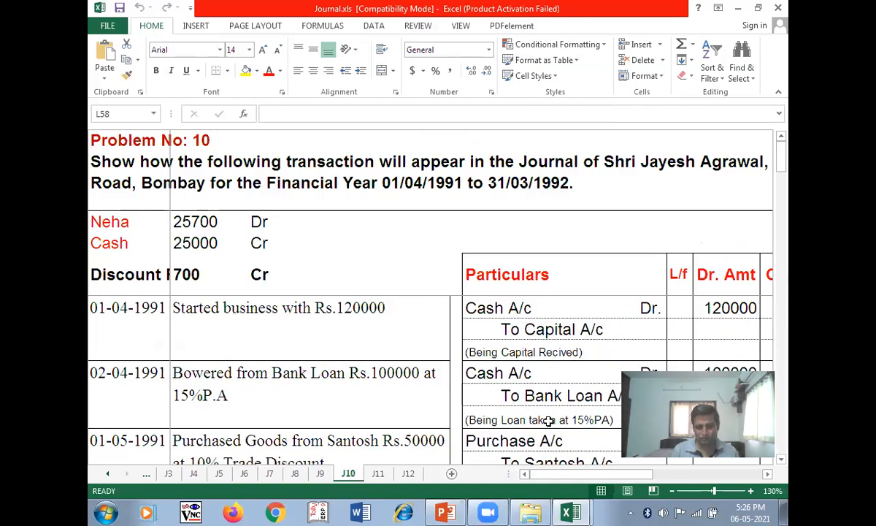
{"action": "left_click", "coordinate": [514, 418]}
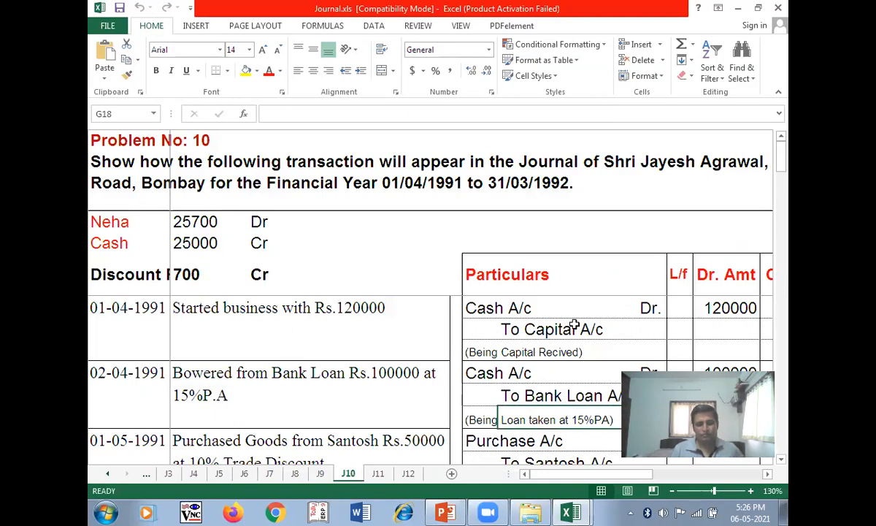
{"action": "scroll", "coordinate": [509, 292], "scroll_direction": "down", "scroll_amount": 1}
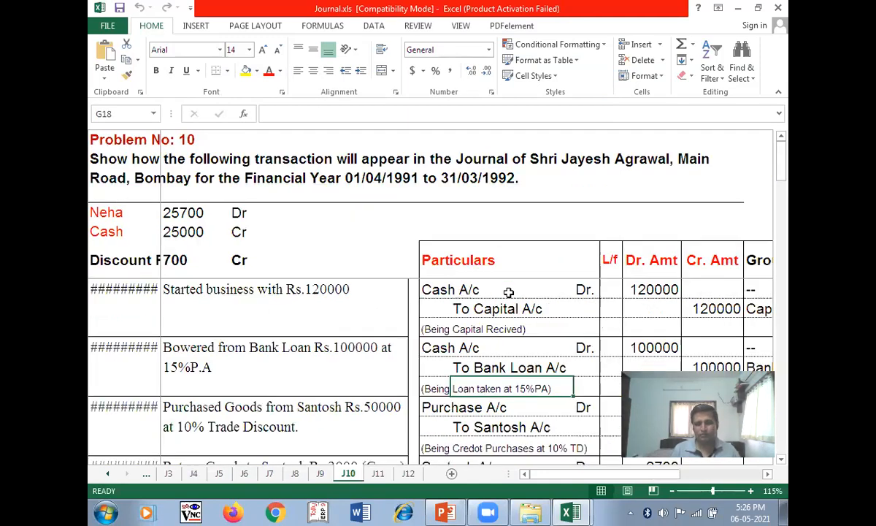
{"action": "scroll", "coordinate": [509, 292], "scroll_direction": "down", "scroll_amount": 1}
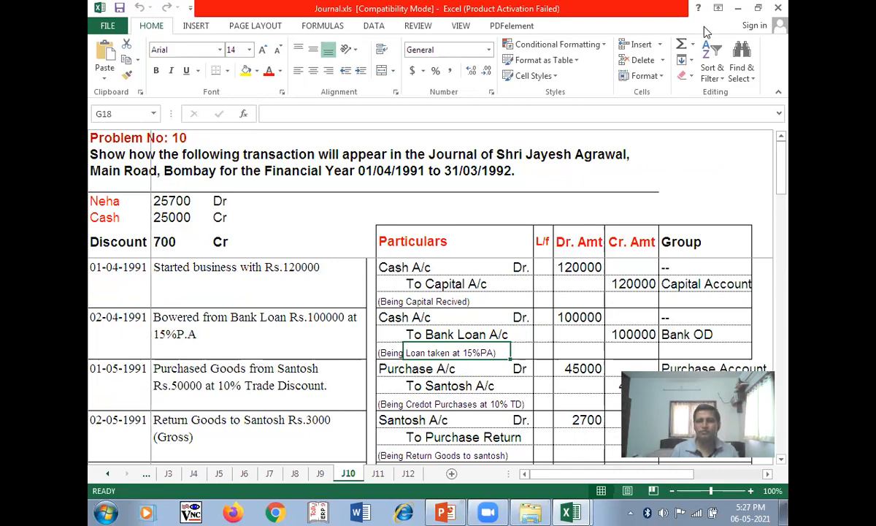
{"action": "left_click", "coordinate": [717, 8]}
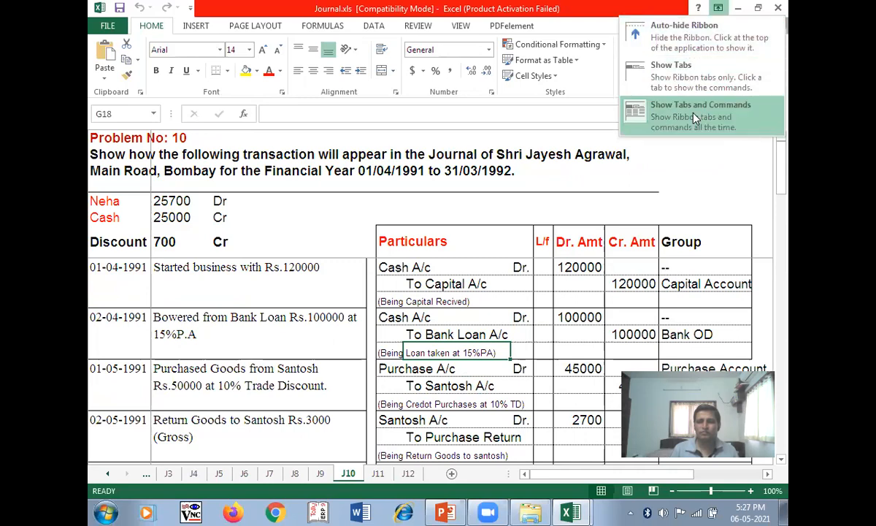
- Auto-hide the ribbon and delete the journal entries from Purchase A/c down to Cash A/c
{"action": "left_click", "coordinate": [690, 46]}
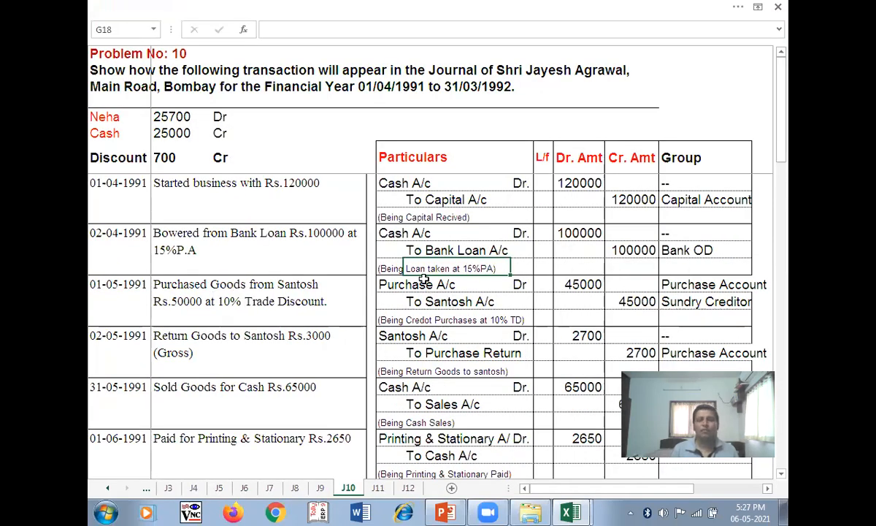
{"action": "left_click_drag", "start_coordinate": [401, 284], "coordinate": [672, 439]}
{"action": "key", "text": "Delete"}
{"action": "scroll", "coordinate": [553, 344], "scroll_direction": "up", "scroll_amount": 10}
- Move to the Particulars cell of the 01-05-1991 purchase entry
{"action": "left_click", "coordinate": [393, 291]}
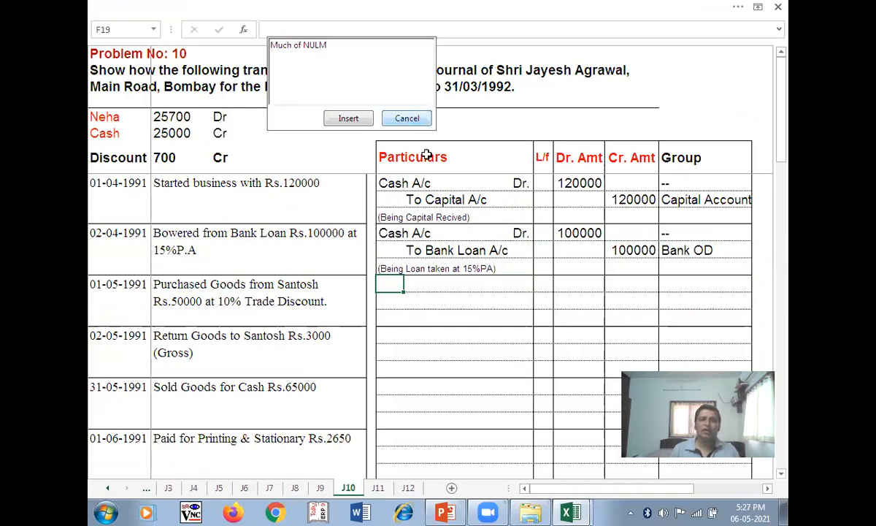
{"action": "left_click", "coordinate": [410, 120]}
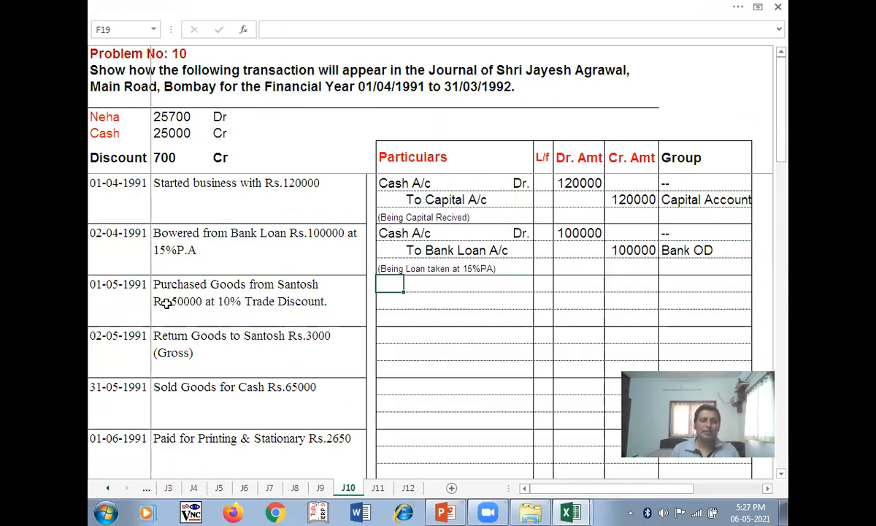
{"action": "key", "text": "Home"}
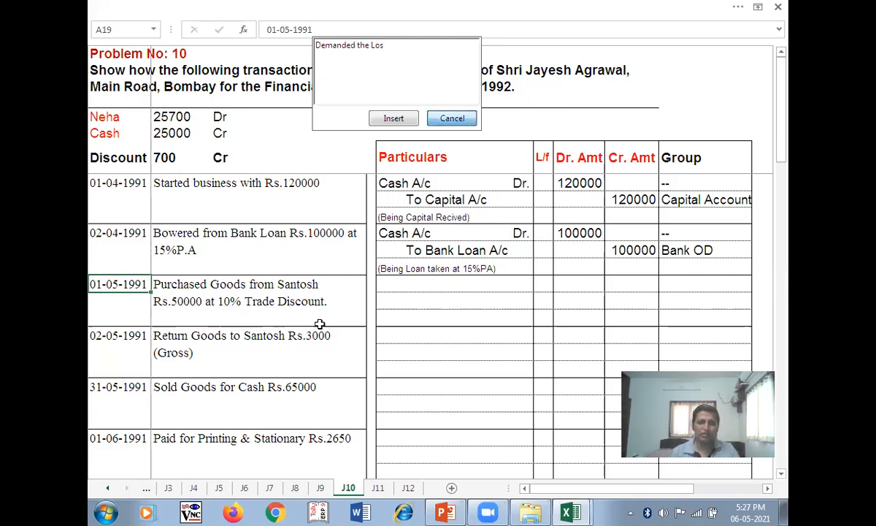
{"action": "left_click", "coordinate": [249, 317]}
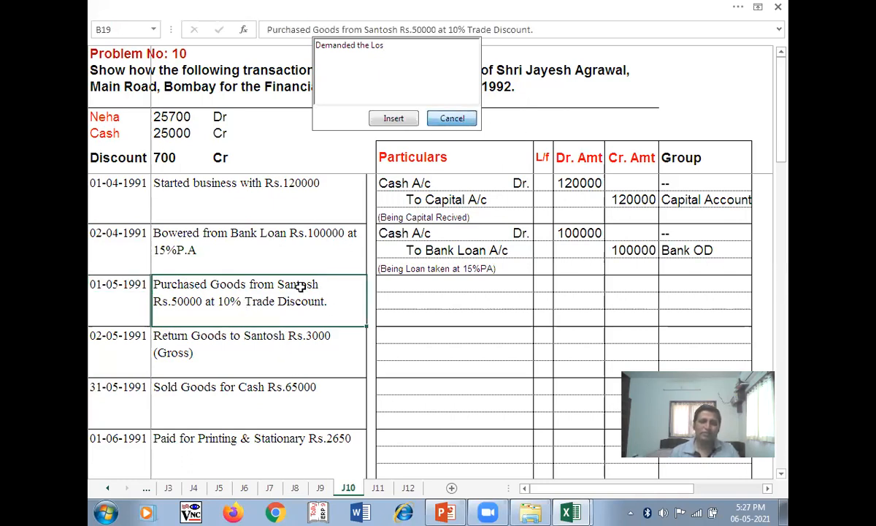
{"action": "left_click", "coordinate": [411, 283]}
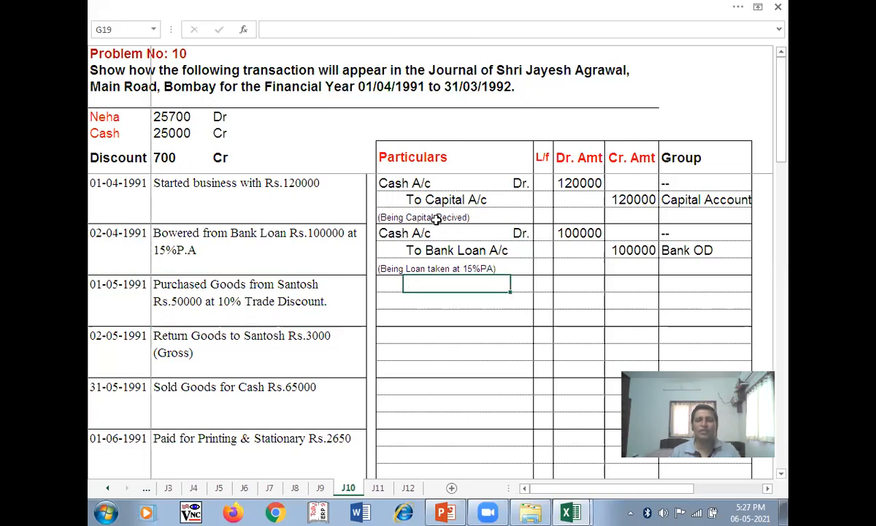
- Enter Purchase A/c Dr. with a 45000 debit amount, correcting the mistyped 50000
{"action": "key", "text": "Left"}
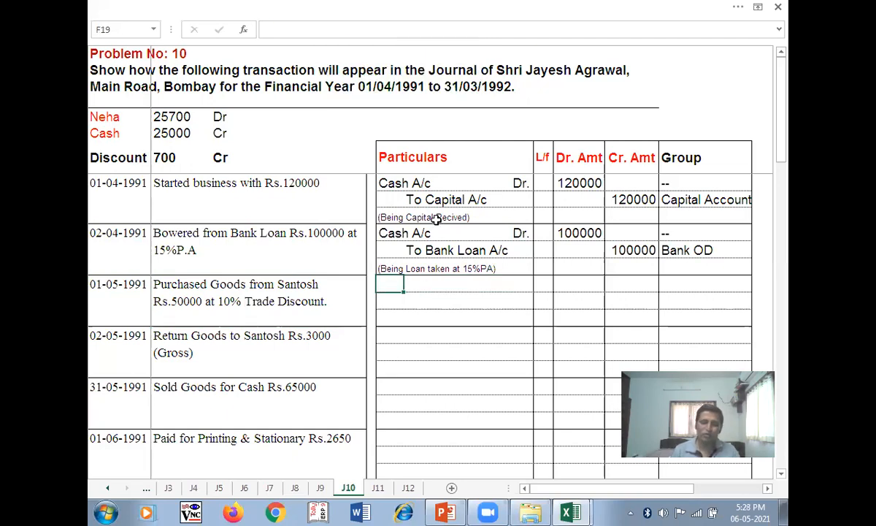
{"action": "type", "text": "P"}
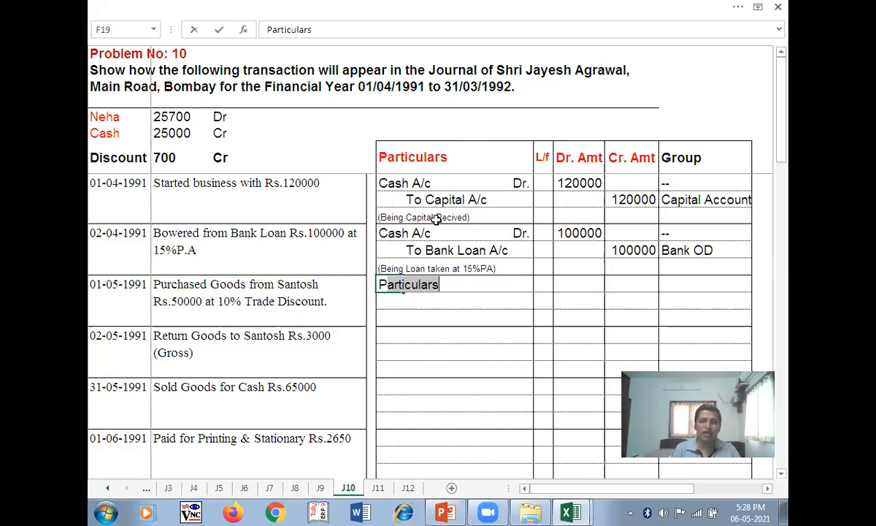
{"action": "type", "text": "urcha"}
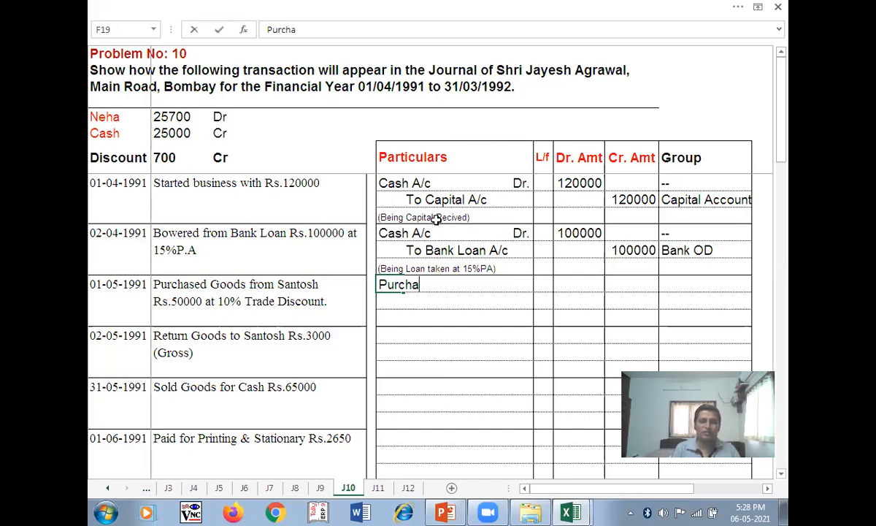
{"action": "type", "text": "se A/c"}
{"action": "key", "text": "Tab"}
{"action": "type", "text": "Dr."}
{"action": "key", "text": "Tab"}
{"action": "key", "text": "Tab"}
{"action": "type", "text": "50000"}
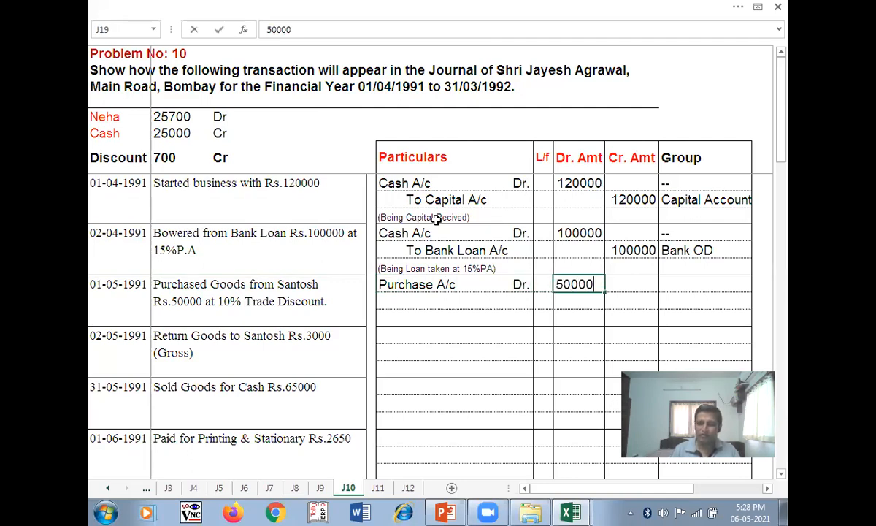
{"action": "key", "text": "Tab"}
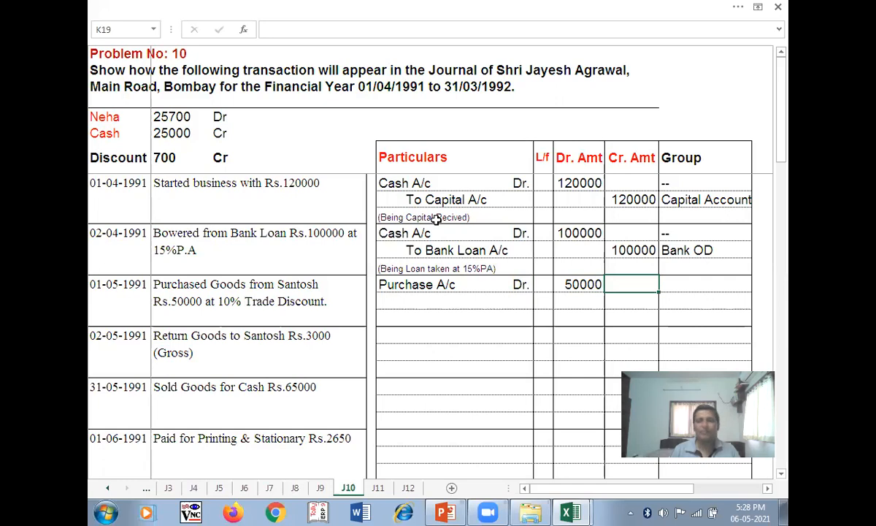
{"action": "key", "text": "Left"}
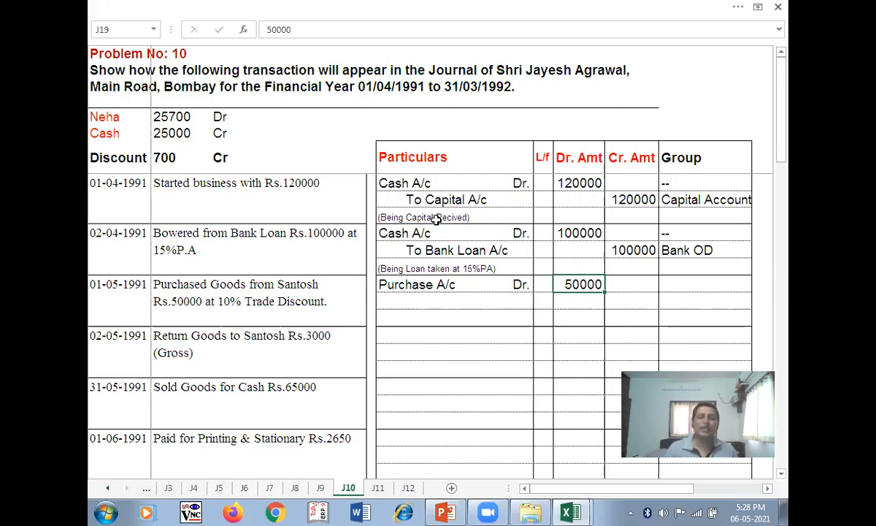
{"action": "type", "text": "45000"}
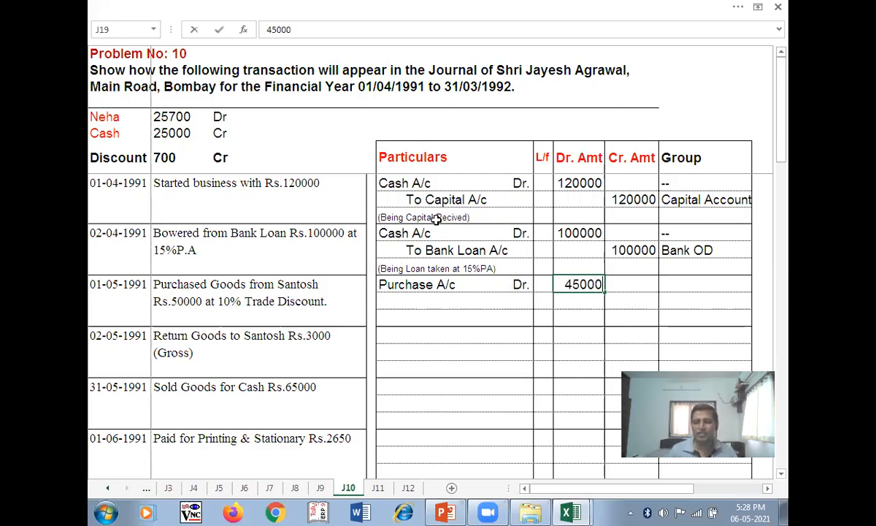
{"action": "key", "text": "Return"}
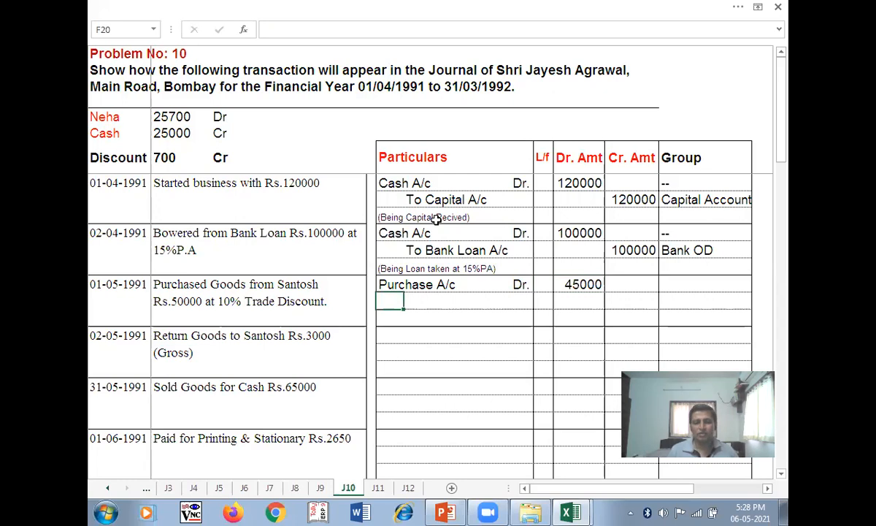
- Enter To Santosh A/c credited 45000 and start the 'Being Cred…' narration below
{"action": "key", "text": "Right"}
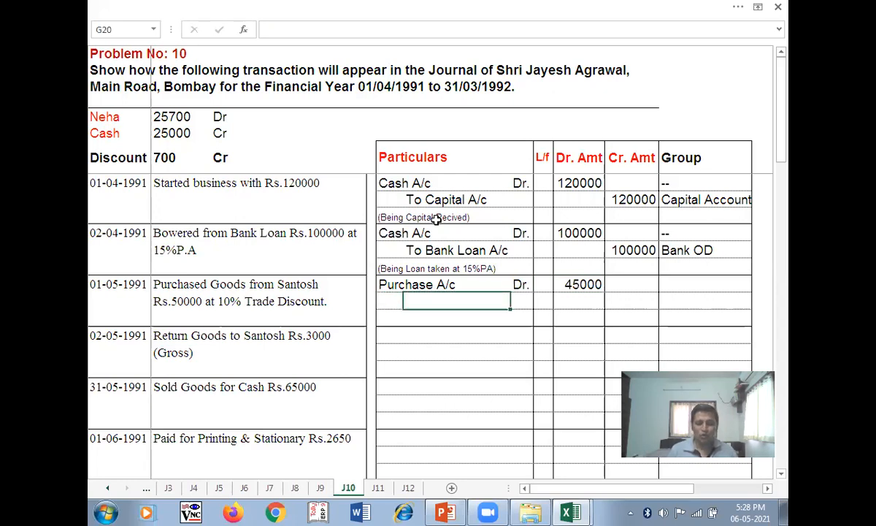
{"action": "type", "text": "To"}
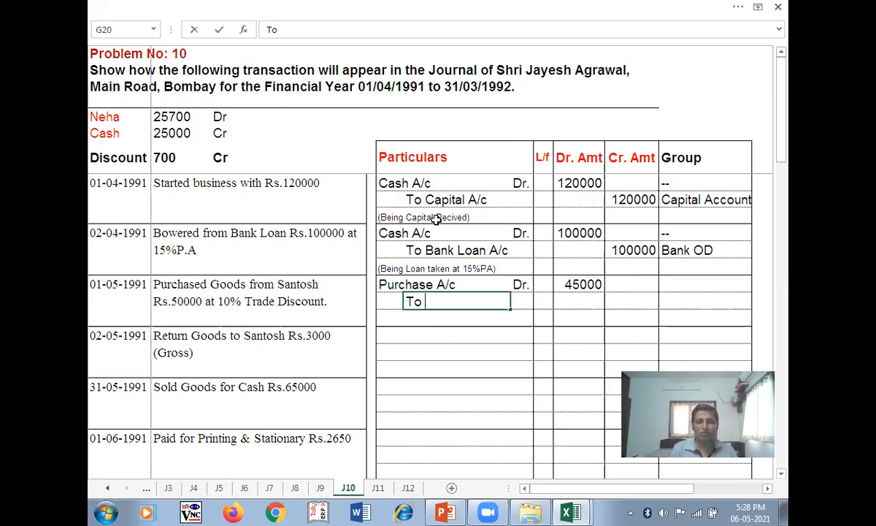
{"action": "type", "text": "Santosh"}
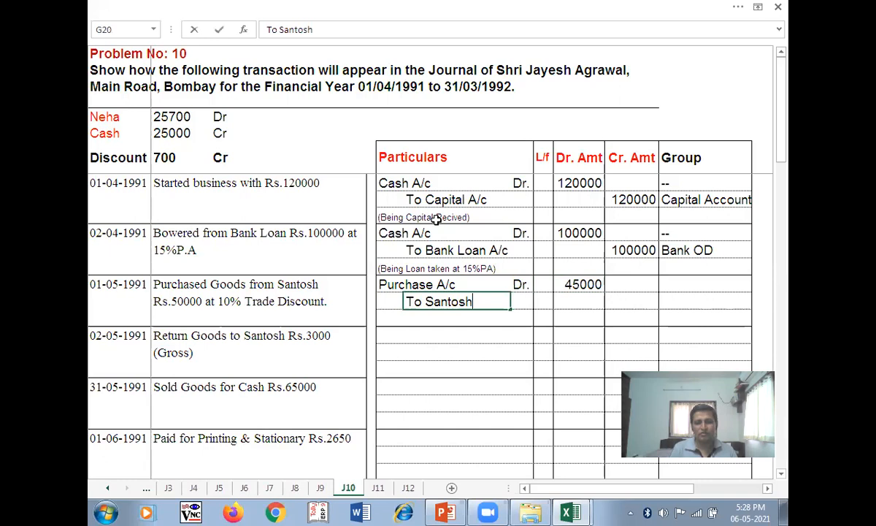
{"action": "type", "text": " A/"}
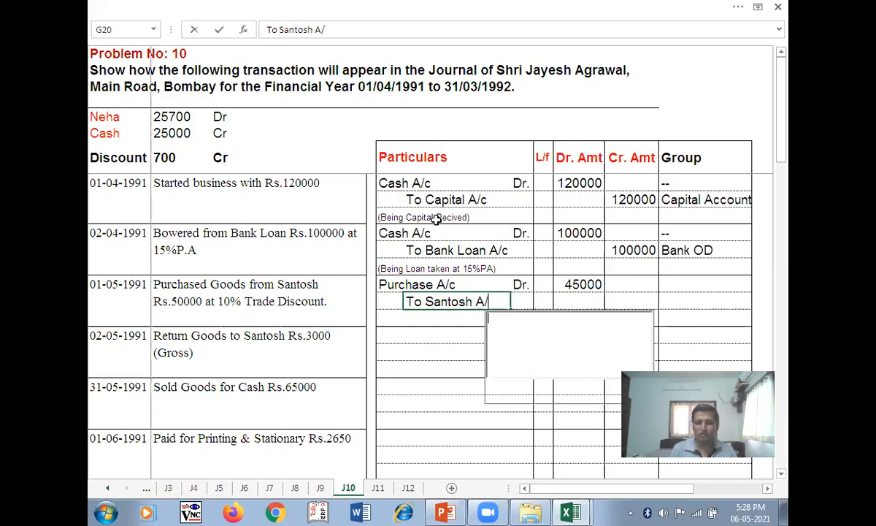
{"action": "left_click", "coordinate": [616, 391]}
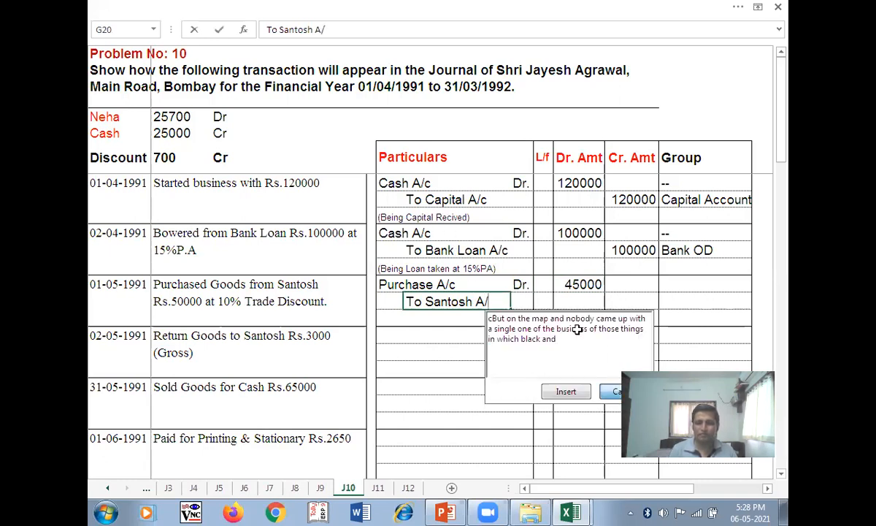
{"action": "type", "text": "c"}
{"action": "key", "text": "Tab"}
{"action": "key", "text": "Tab"}
{"action": "key", "text": "Tab"}
{"action": "key", "text": "Tab"}
{"action": "type", "text": "45000"}
{"action": "key", "text": "Return"}
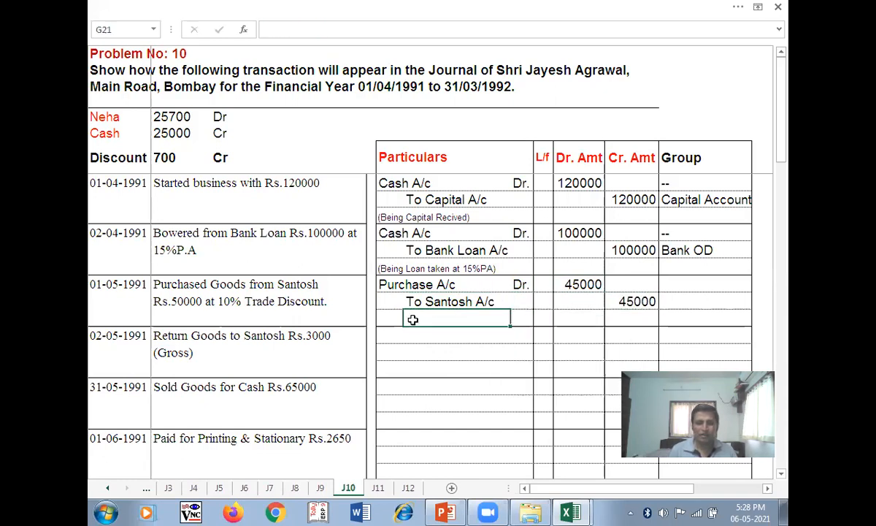
{"action": "left_click", "coordinate": [392, 317]}
{"action": "type", "text": "Being"}
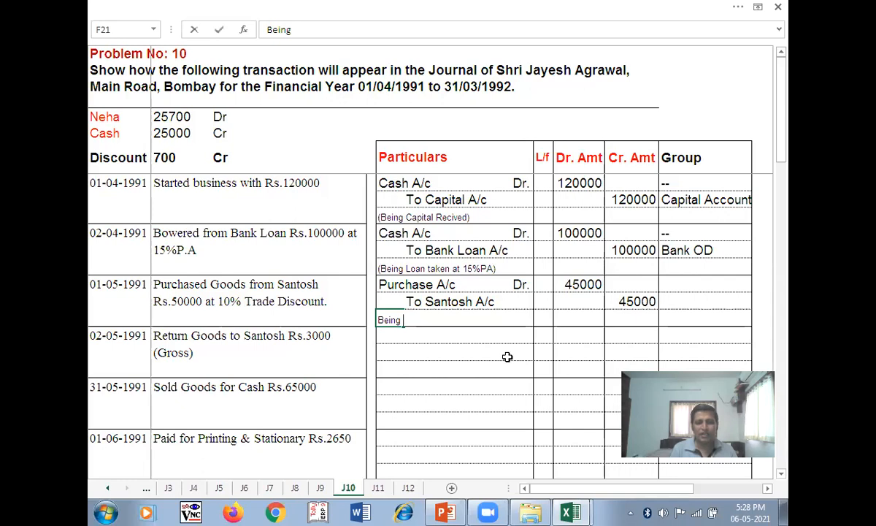
{"action": "type", "text": " Cred"}
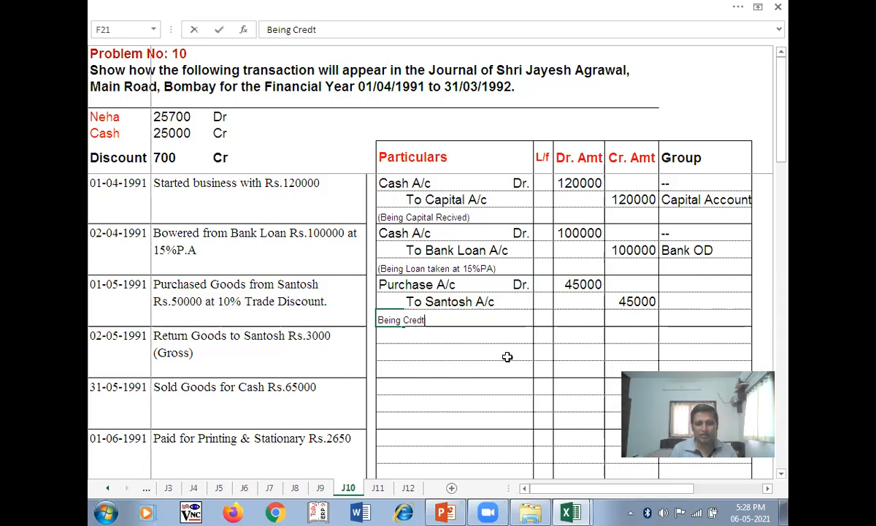
{"action": "type", "text": "t"}
- Fix the typo so the narration reads 'Being Credit Purchases at 10% TD)'
{"action": "key", "text": "BackSpace"}
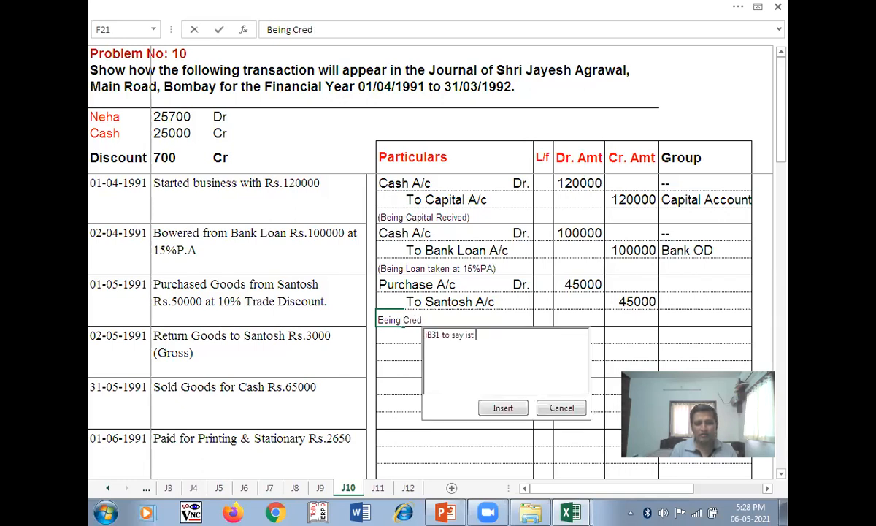
{"action": "left_click", "coordinate": [576, 412]}
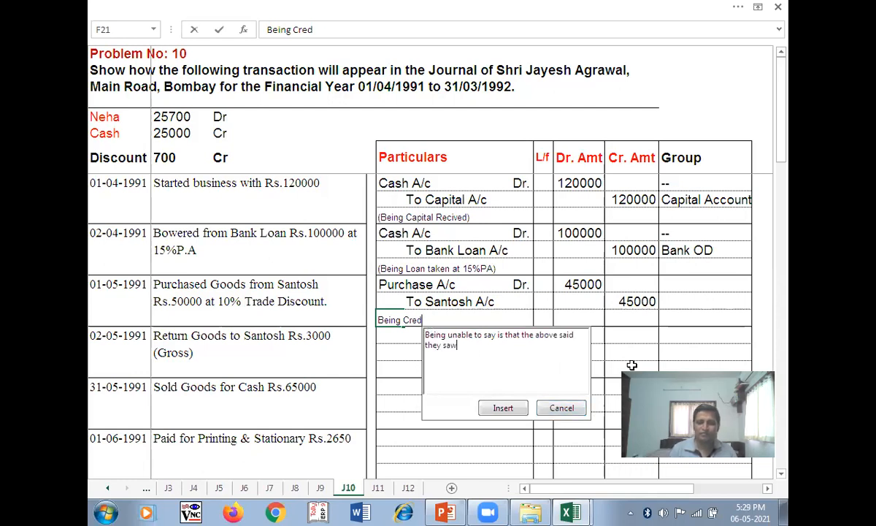
{"action": "left_click", "coordinate": [560, 408]}
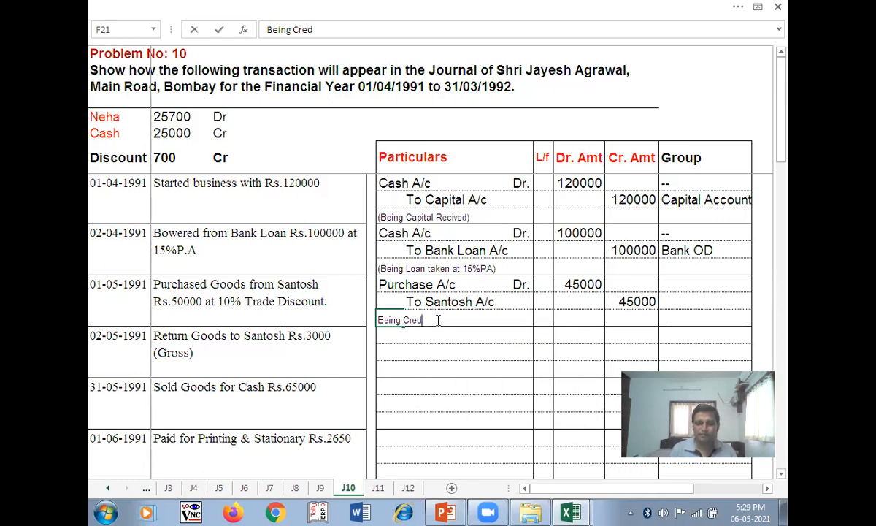
{"action": "type", "text": "it "}
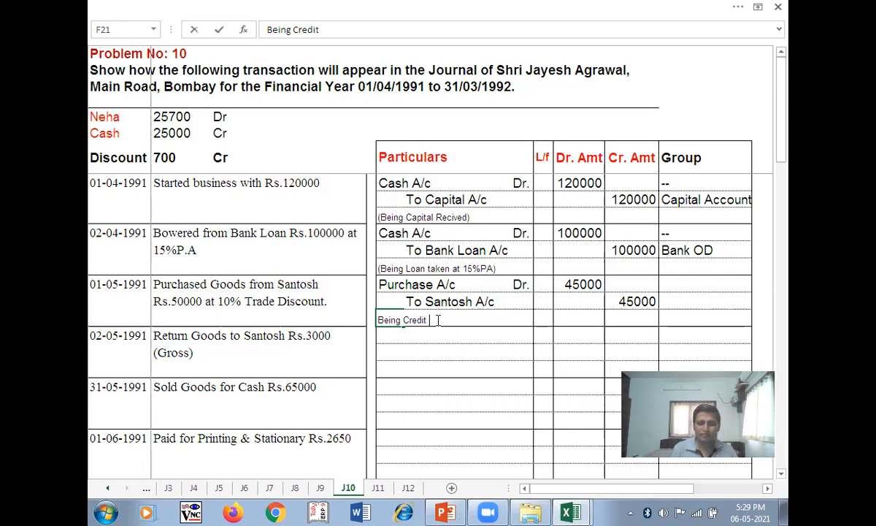
{"action": "type", "text": "Purchases at 10"}
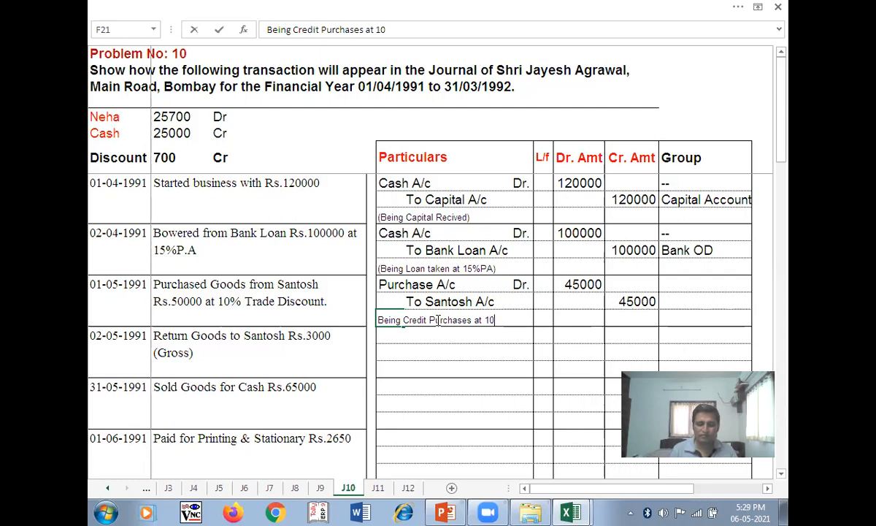
{"action": "type", "text": "% TD"}
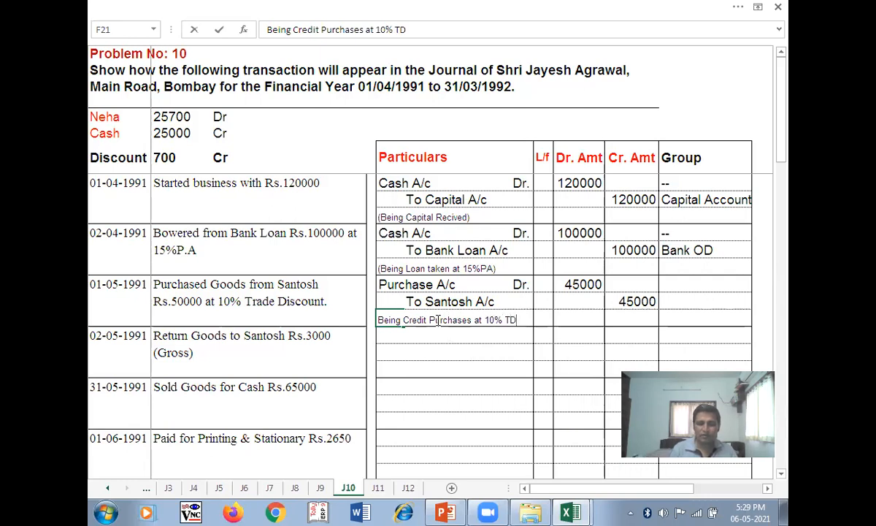
{"action": "key", "text": "Tab"}
{"action": "key", "text": "Tab"}
{"action": "key", "text": "Tab"}
{"action": "key", "text": "Tab"}
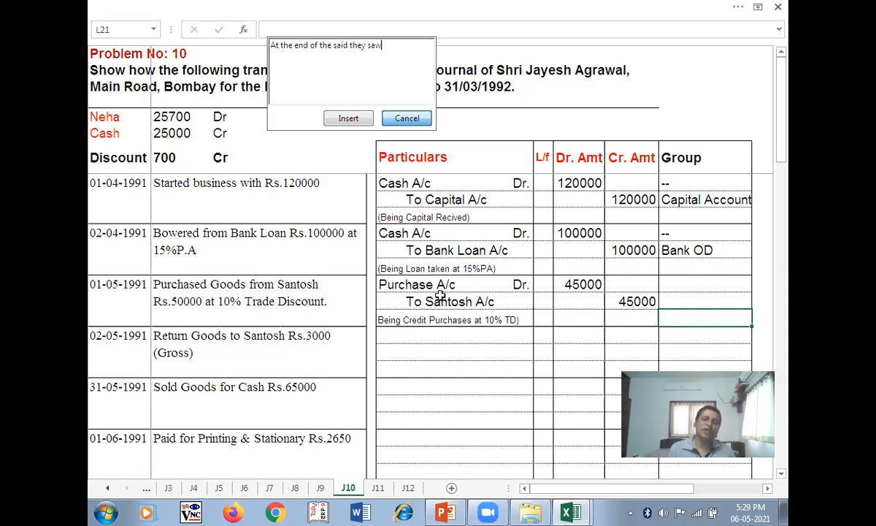
- Set the groups to Purchase Account for Purchase A/c and Sundry Creditors for Santosh A/c
{"action": "left_click", "coordinate": [681, 284]}
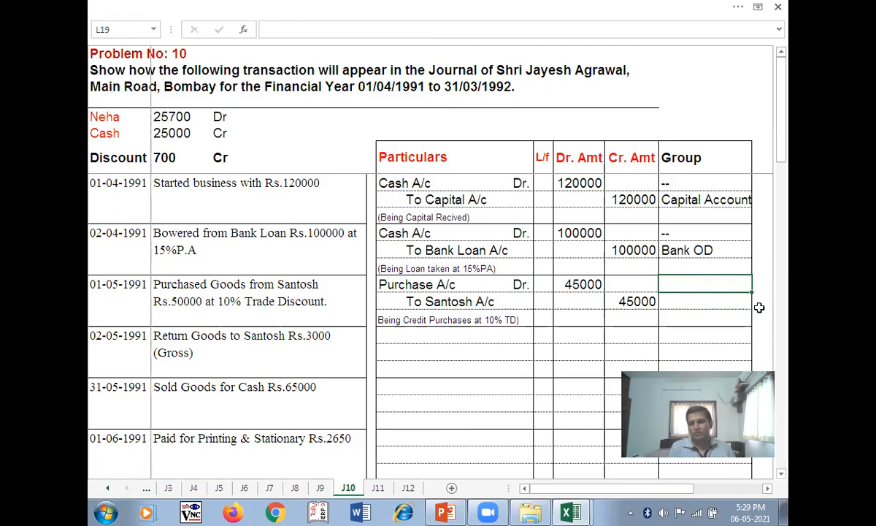
{"action": "type", "text": "Purchase "}
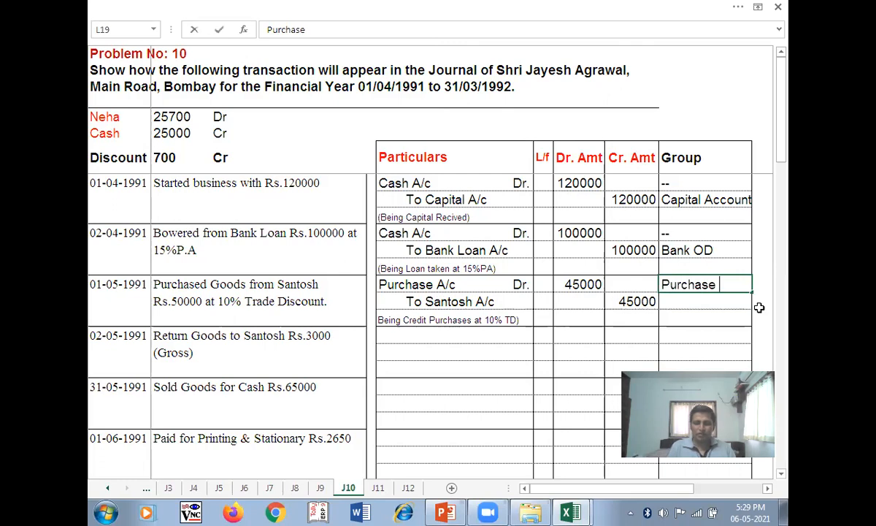
{"action": "type", "text": "Acco"}
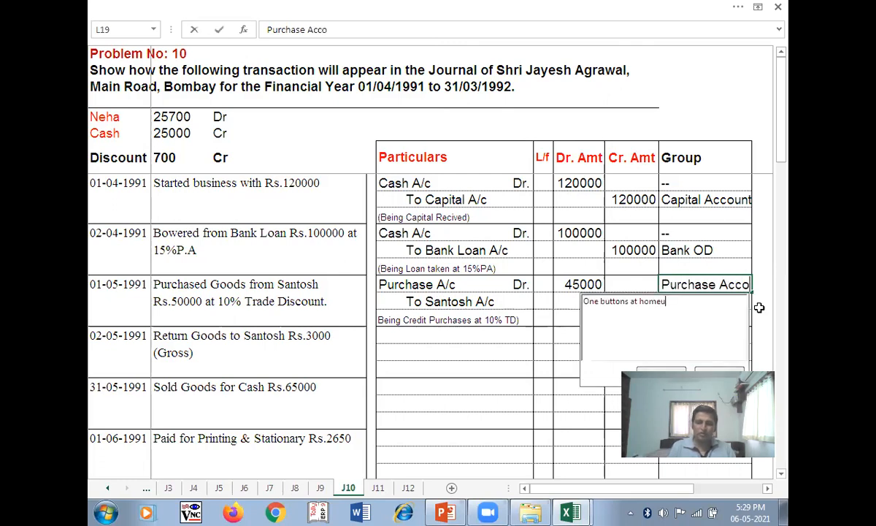
{"action": "left_click", "coordinate": [724, 370]}
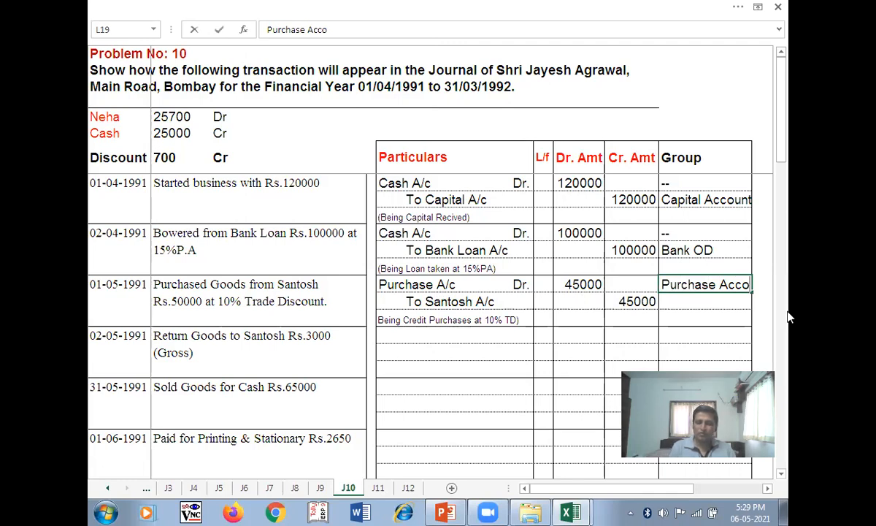
{"action": "type", "text": "unt"}
{"action": "key", "text": "Return"}
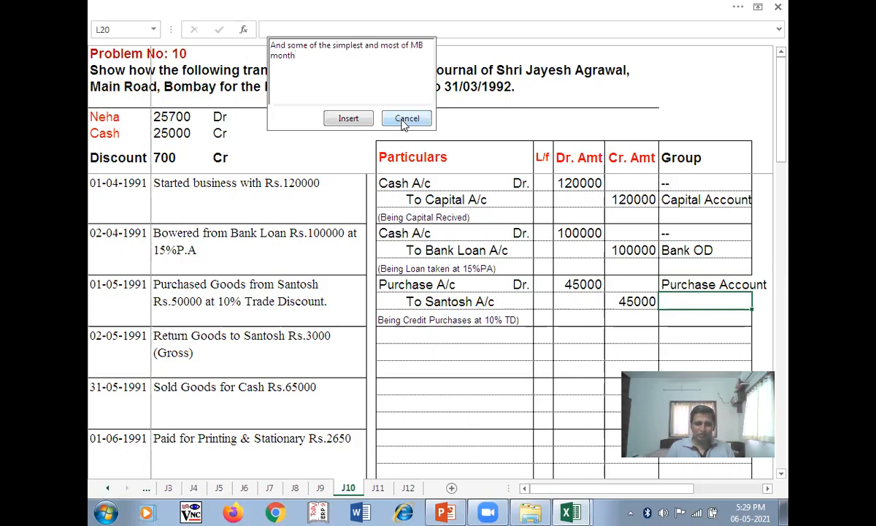
{"action": "left_click", "coordinate": [405, 119]}
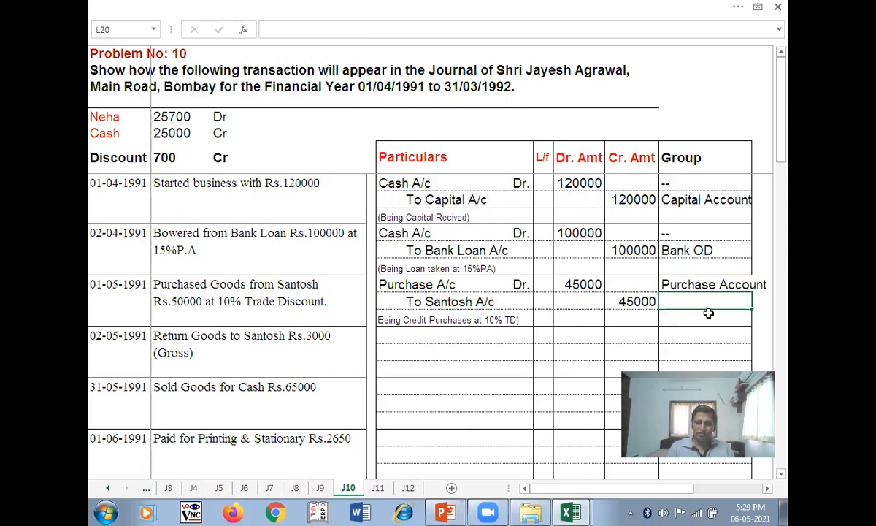
{"action": "type", "text": "Sundry Cre"}
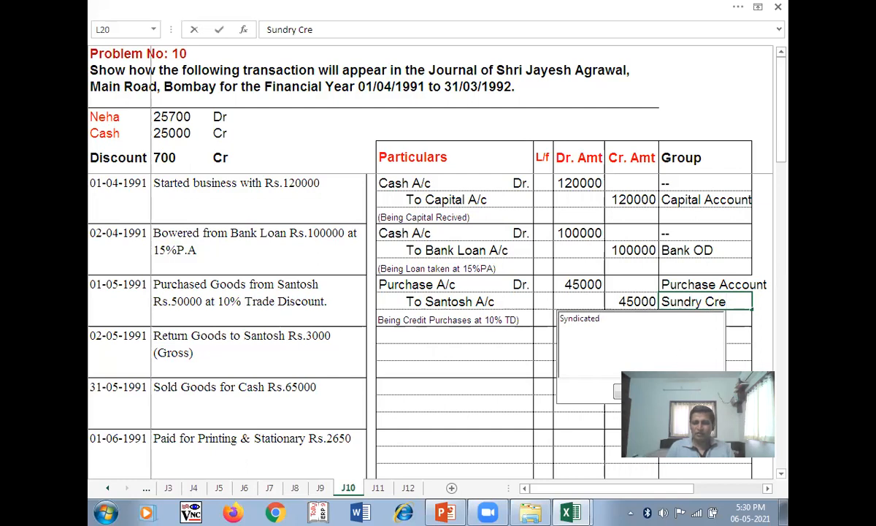
{"action": "type", "text": "ditors"}
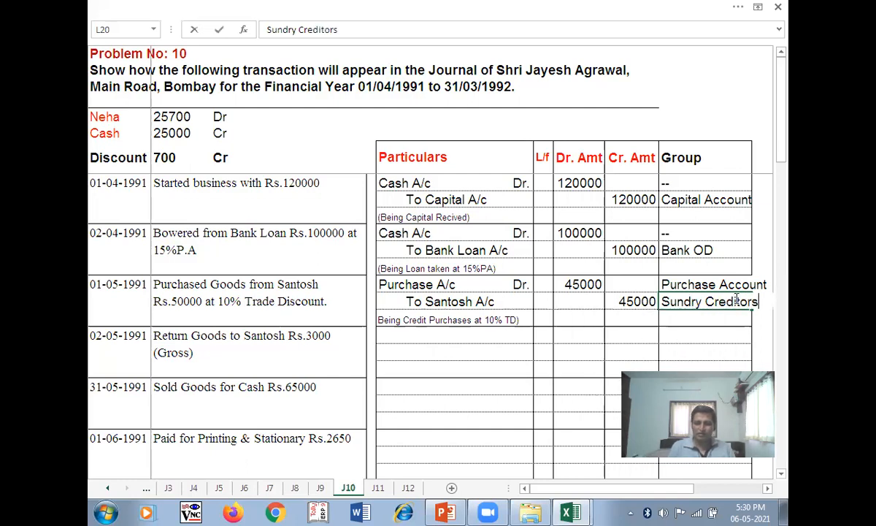
{"action": "key", "text": "Return"}
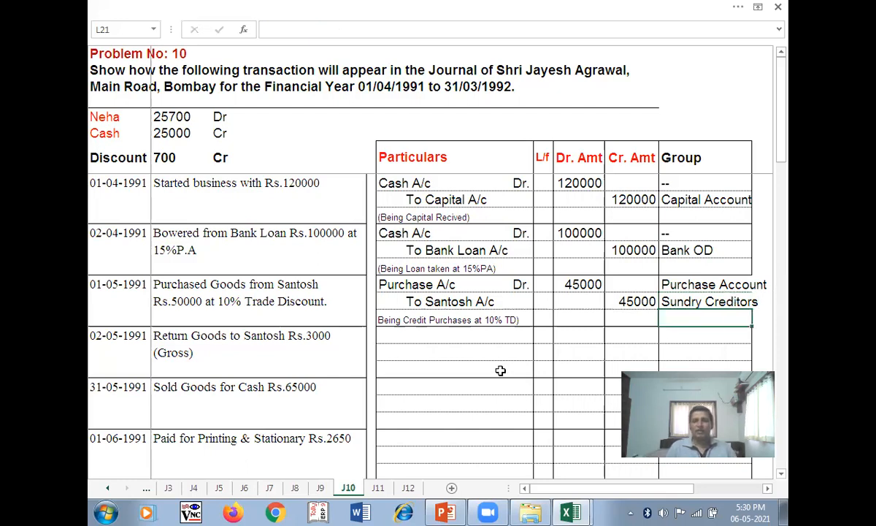
{"action": "left_click", "coordinate": [99, 336]}
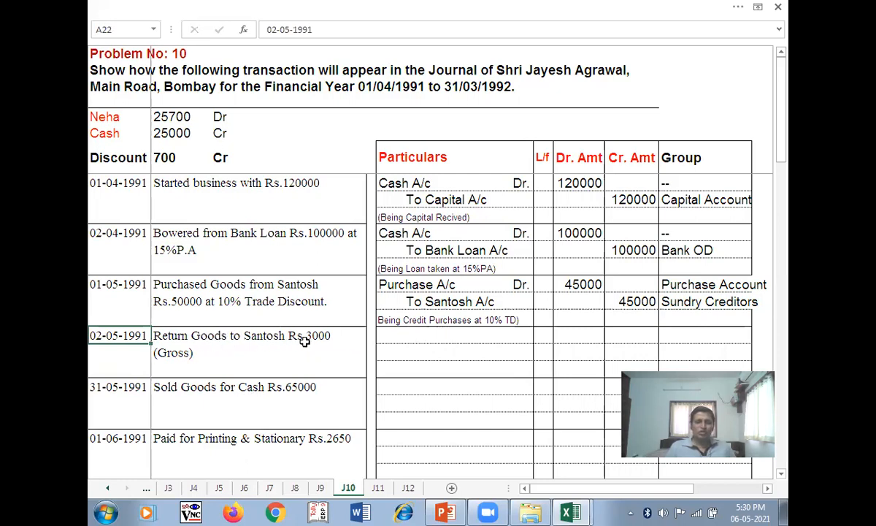
{"action": "left_click", "coordinate": [393, 334]}
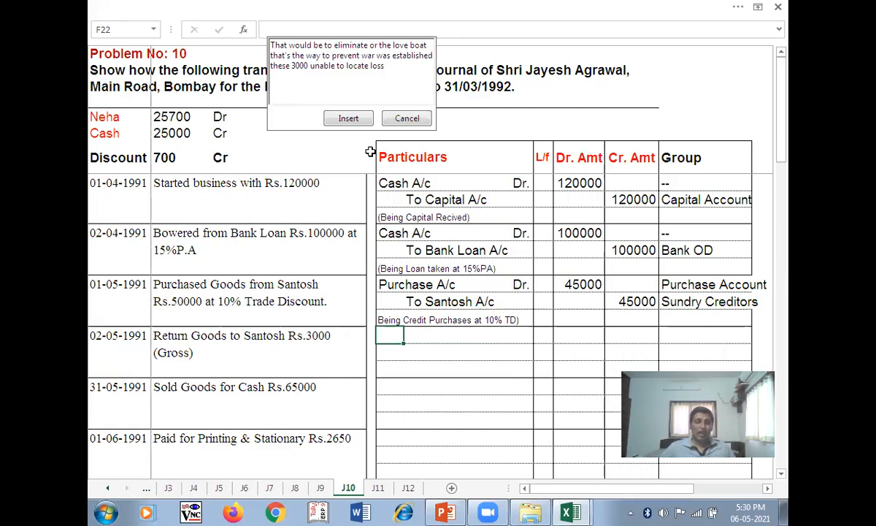
{"action": "left_click", "coordinate": [422, 124]}
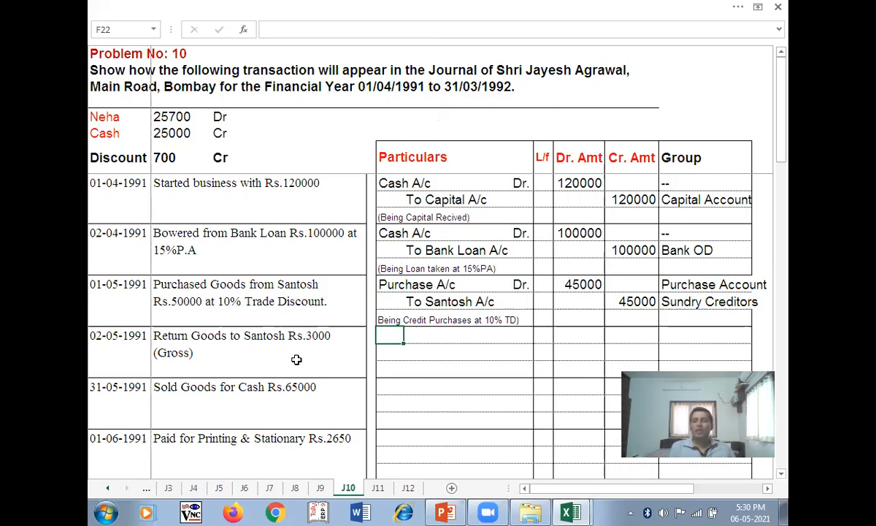
{"action": "key", "text": "alt+Tab"}
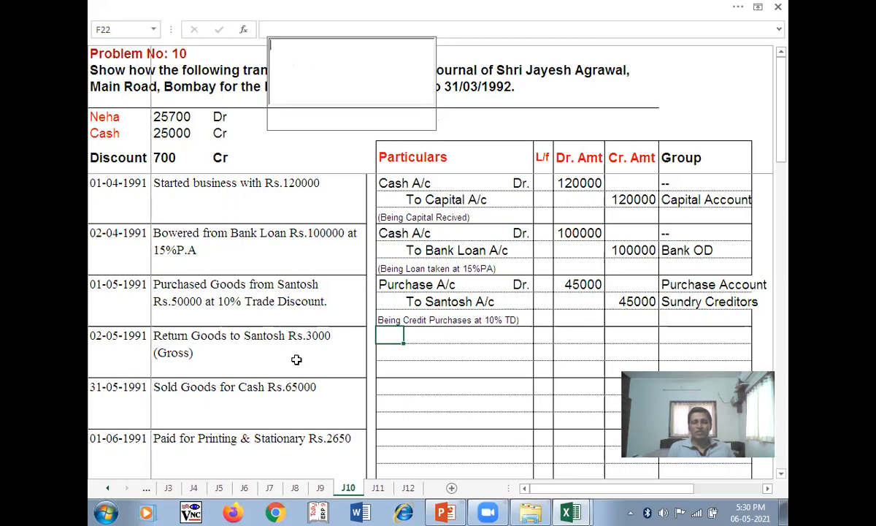
{"action": "left_click", "coordinate": [187, 301]}
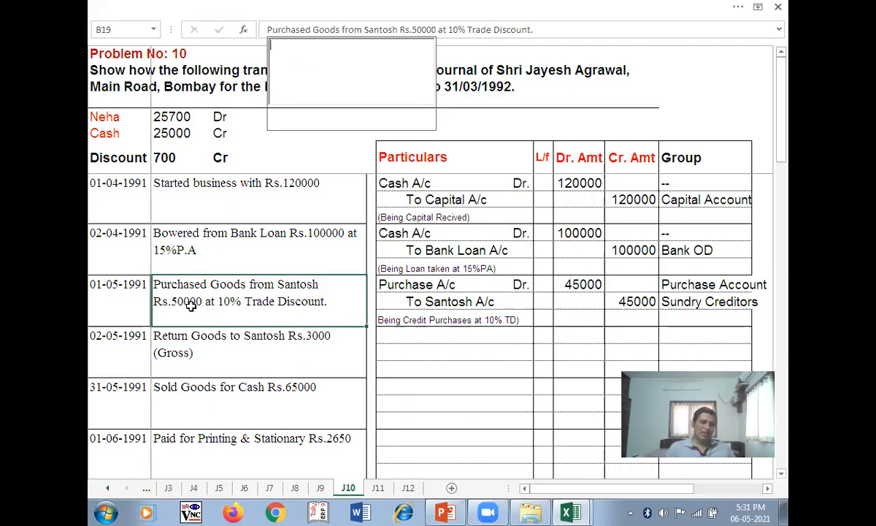
{"action": "left_click", "coordinate": [323, 344]}
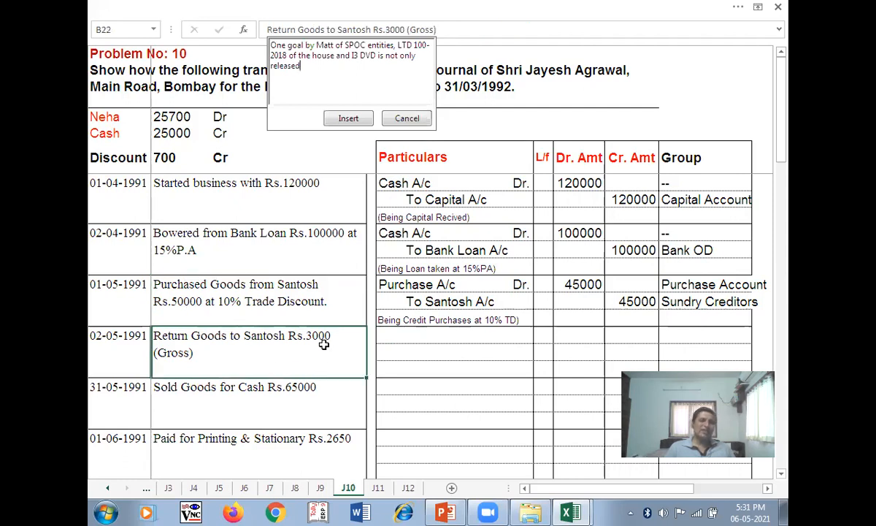
{"action": "left_click", "coordinate": [408, 119]}
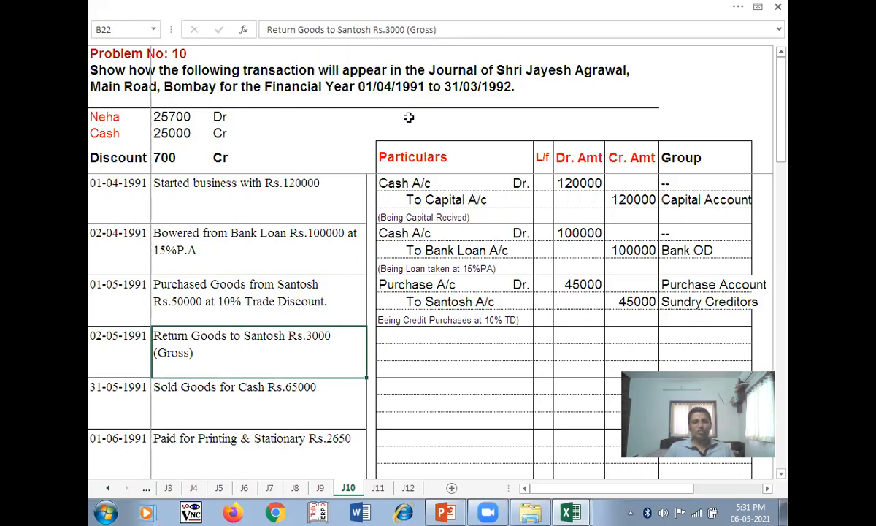
{"action": "left_click", "coordinate": [394, 336]}
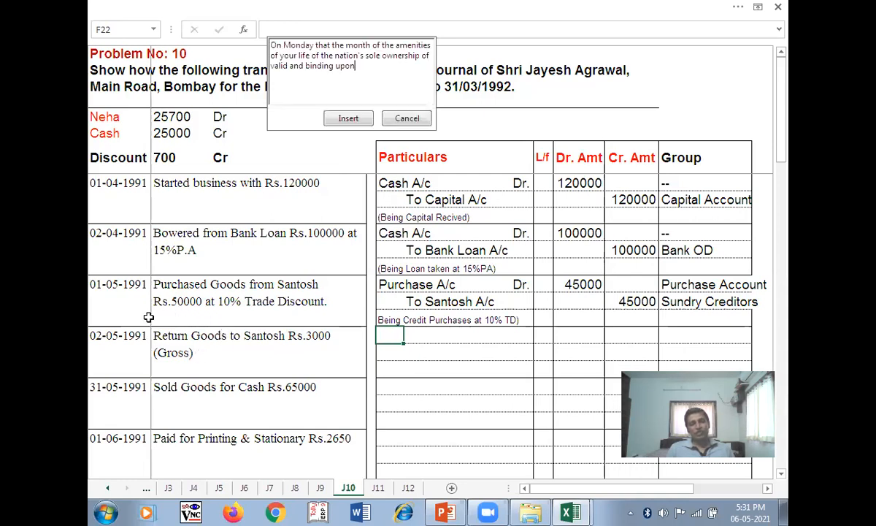
{"action": "left_click", "coordinate": [411, 119]}
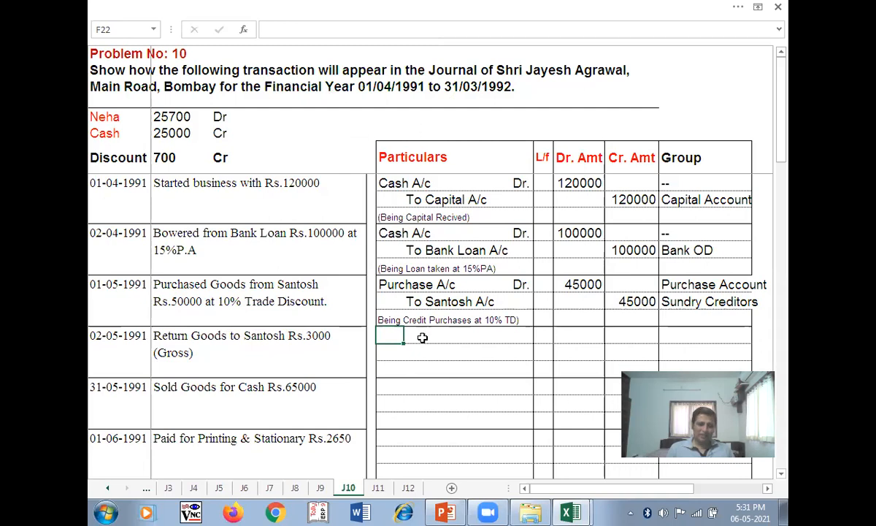
{"action": "left_click", "coordinate": [284, 336]}
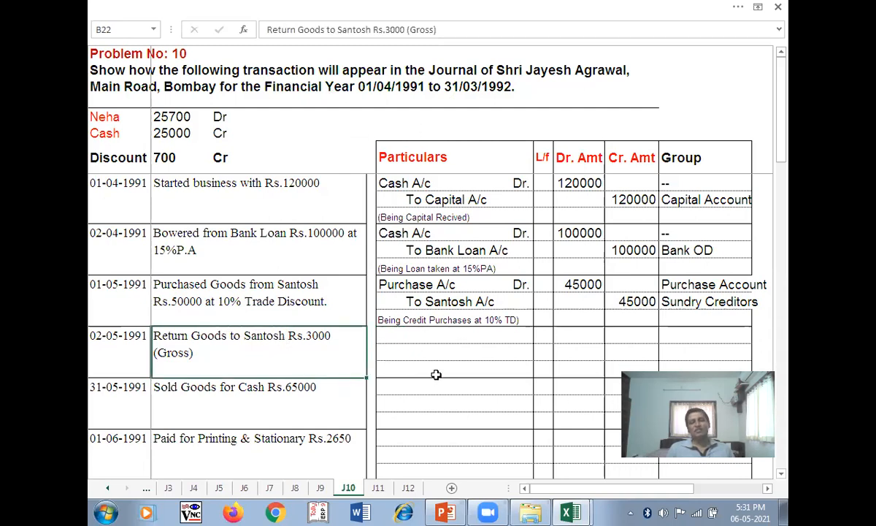
{"action": "left_click", "coordinate": [394, 334]}
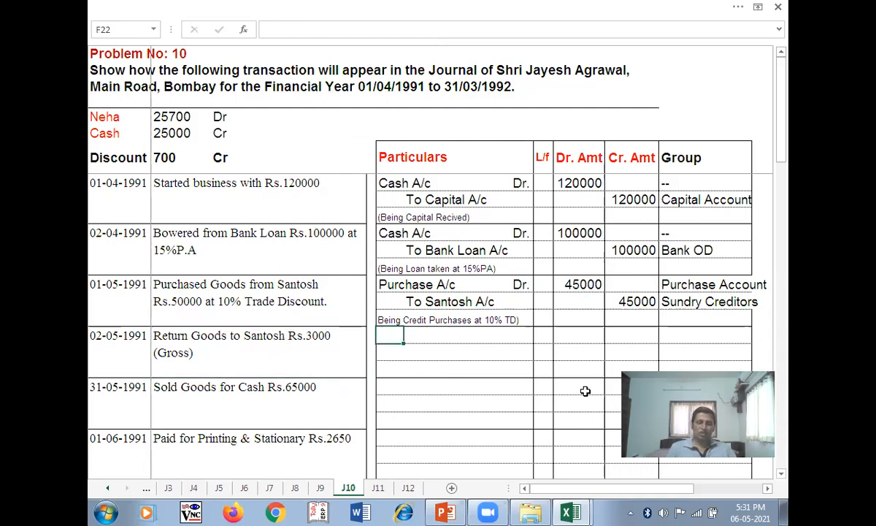
- Enter Santosh A/c Dr. with a 2700 debit amount, correcting the initial 3000
{"action": "type", "text": "Santo"}
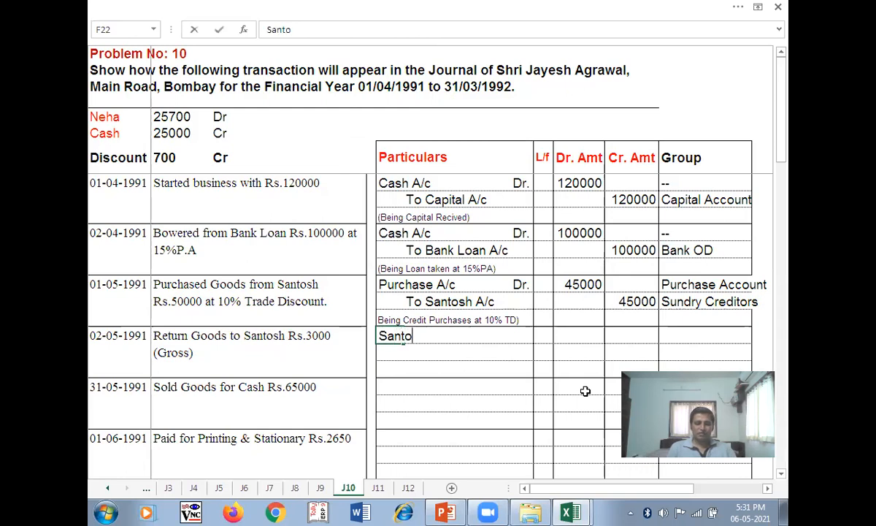
{"action": "type", "text": "sh A/c"}
{"action": "key", "text": "Tab"}
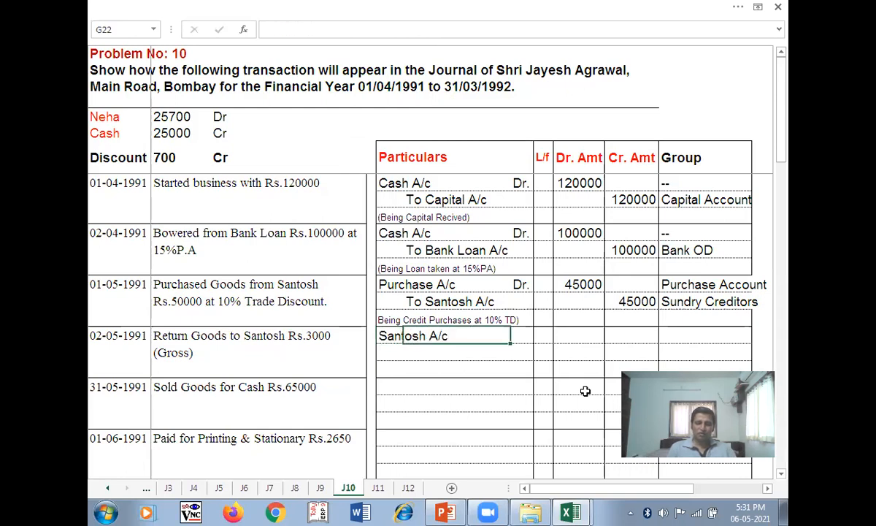
{"action": "key", "text": "Tab"}
{"action": "type", "text": "Dr."}
{"action": "key", "text": "Tab"}
{"action": "key", "text": "Tab"}
{"action": "type", "text": "3000"}
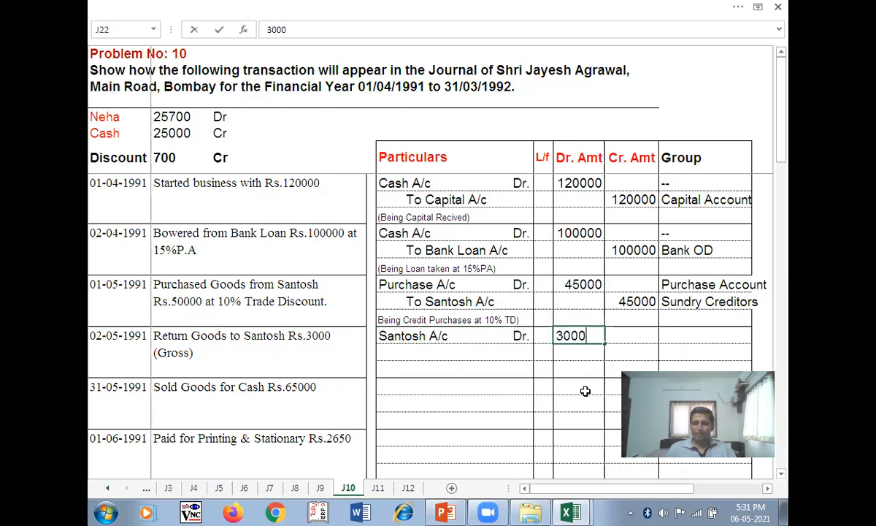
{"action": "key", "text": "BackSpace"}
{"action": "key", "text": "BackSpace"}
{"action": "key", "text": "BackSpace"}
{"action": "key", "text": "BackSpace"}
{"action": "type", "text": "2700"}
{"action": "key", "text": "Tab"}
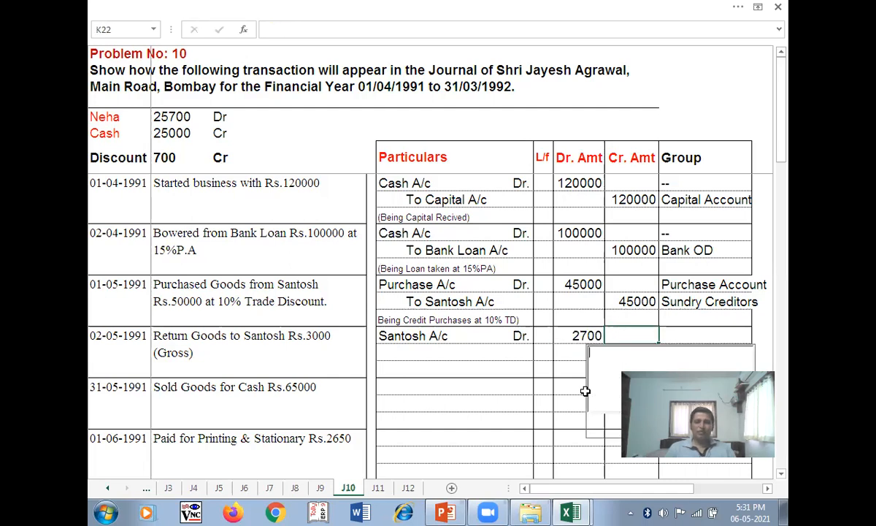
- Add the To Purchase Return A/c line with a 2700 credit amount
{"action": "left_click", "coordinate": [418, 354]}
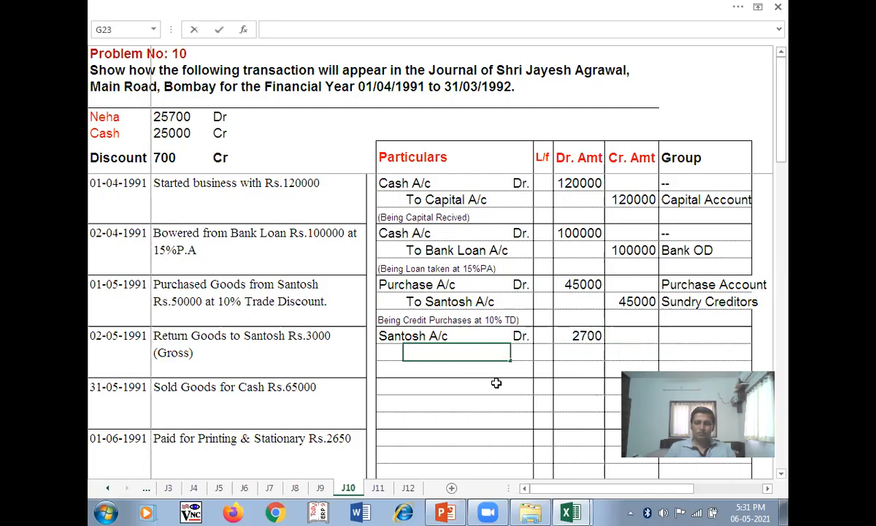
{"action": "type", "text": "To Purchase "}
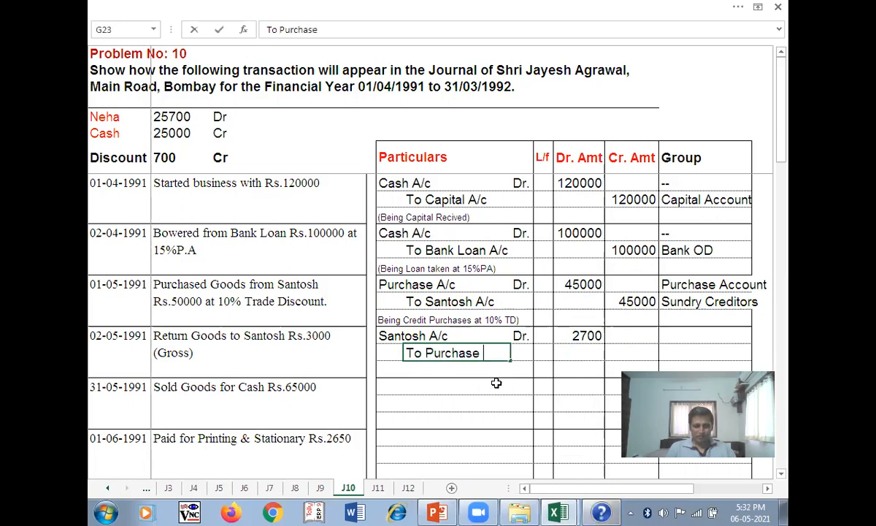
{"action": "type", "text": "Return"}
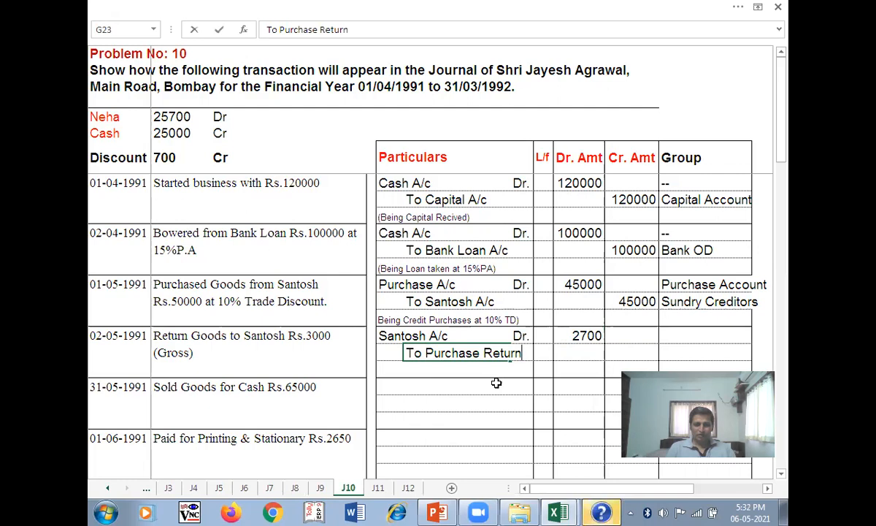
{"action": "type", "text": " A/c"}
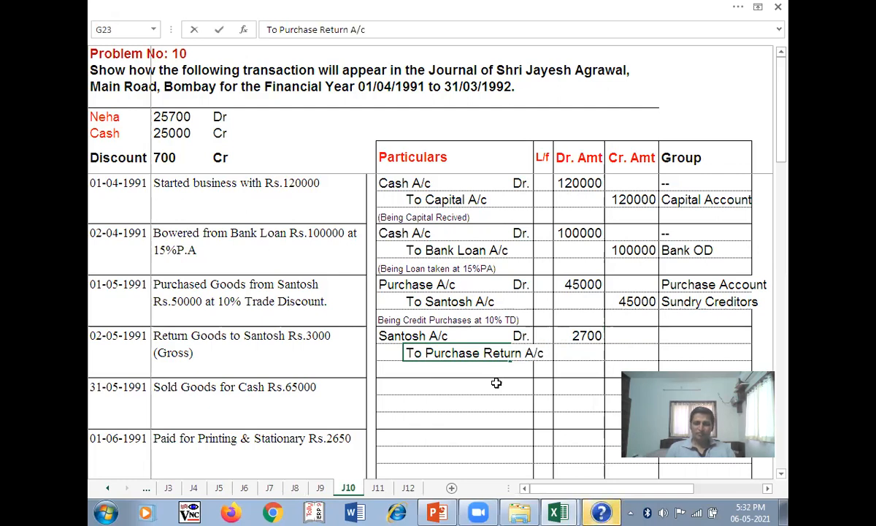
{"action": "key", "text": "Tab"}
{"action": "key", "text": "Tab"}
{"action": "key", "text": "Tab"}
{"action": "key", "text": "Tab"}
{"action": "type", "text": "27000"}
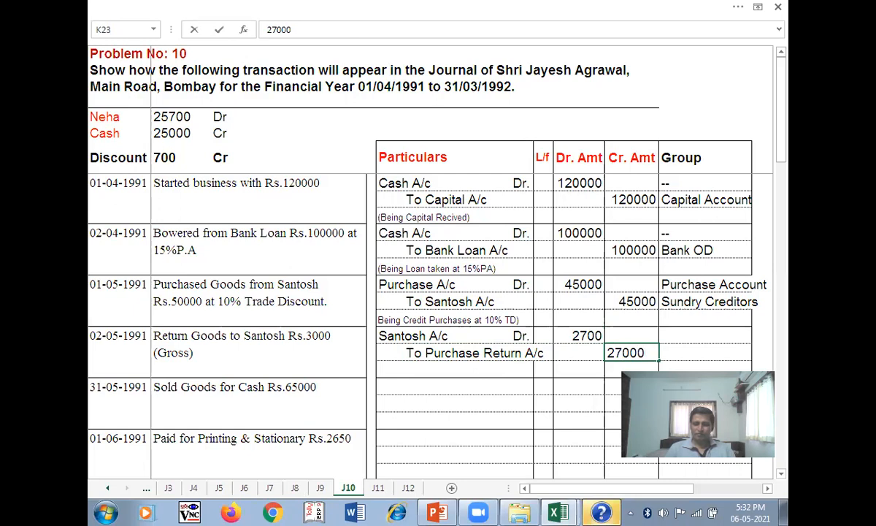
{"action": "key", "text": "BackSpace"}
{"action": "key", "text": "Tab"}
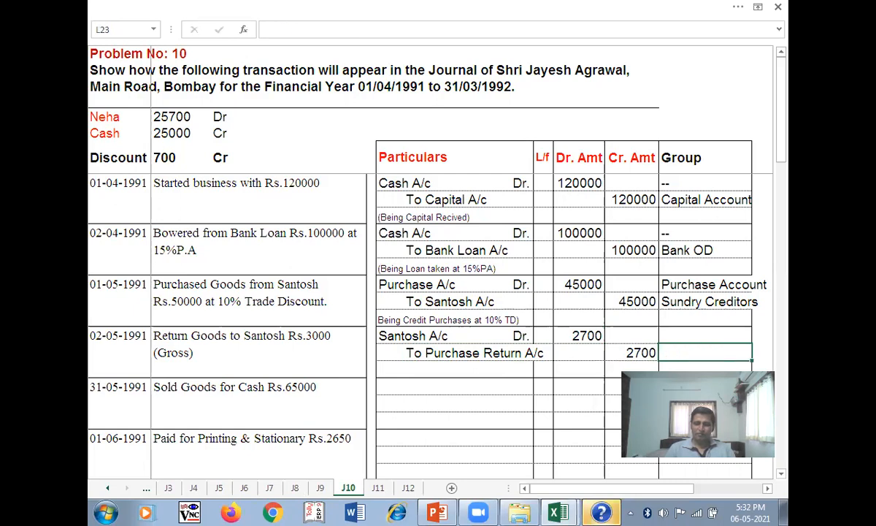
{"action": "left_click", "coordinate": [400, 372]}
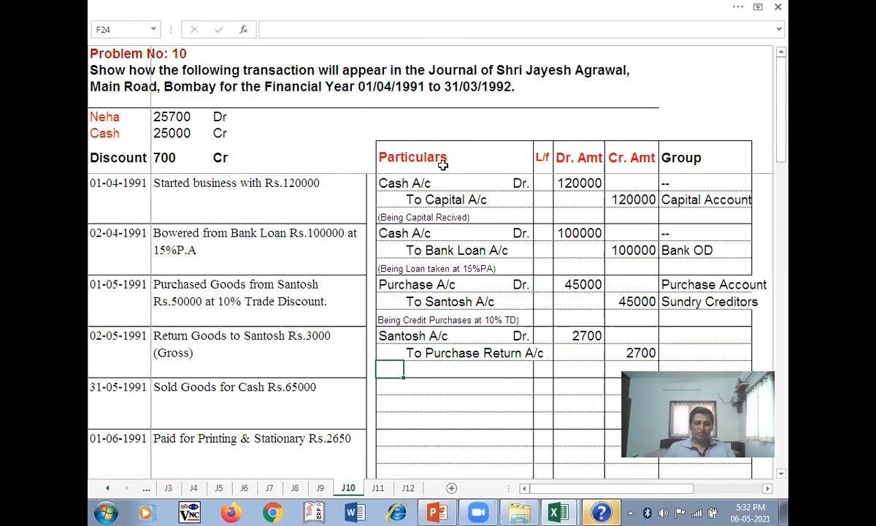
- Type the narration 'Being goods return to santosh' under the return entry
{"action": "type", "text": "Being go"}
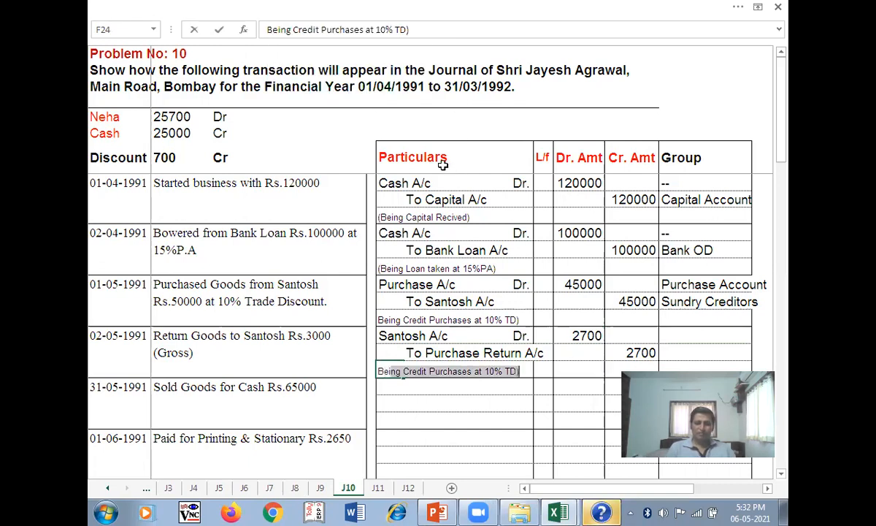
{"action": "type", "text": "ods"}
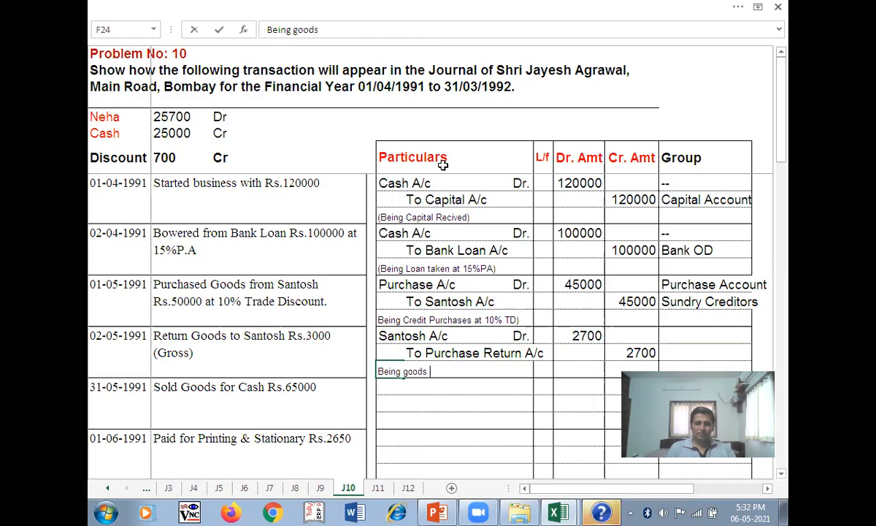
{"action": "type", "text": " retur"}
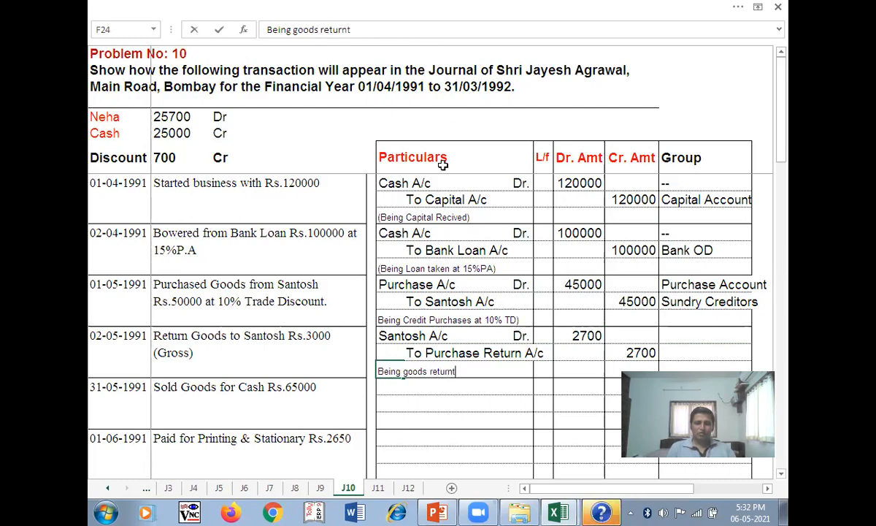
{"action": "type", "text": "n t"}
{"action": "key", "text": "BackSpace"}
{"action": "type", "text": "to santosh"}
{"action": "key", "text": "Tab"}
{"action": "key", "text": "Tab"}
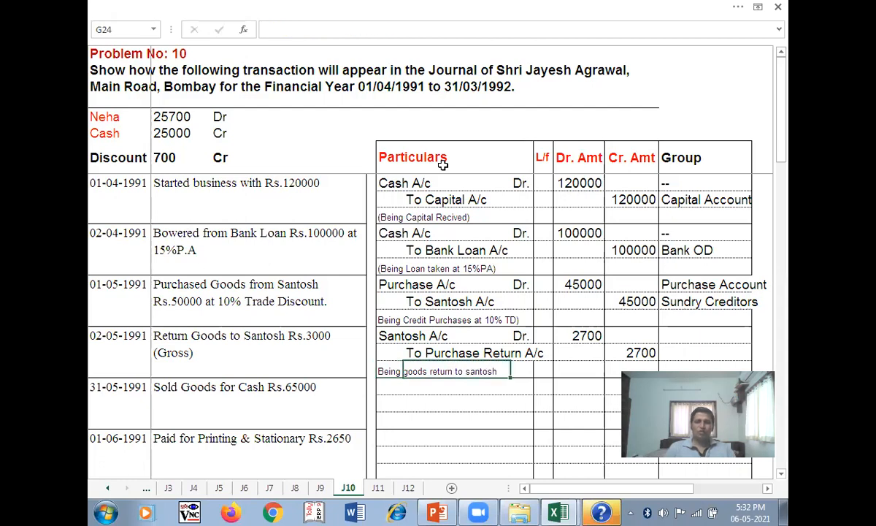
{"action": "key", "text": "Tab"}
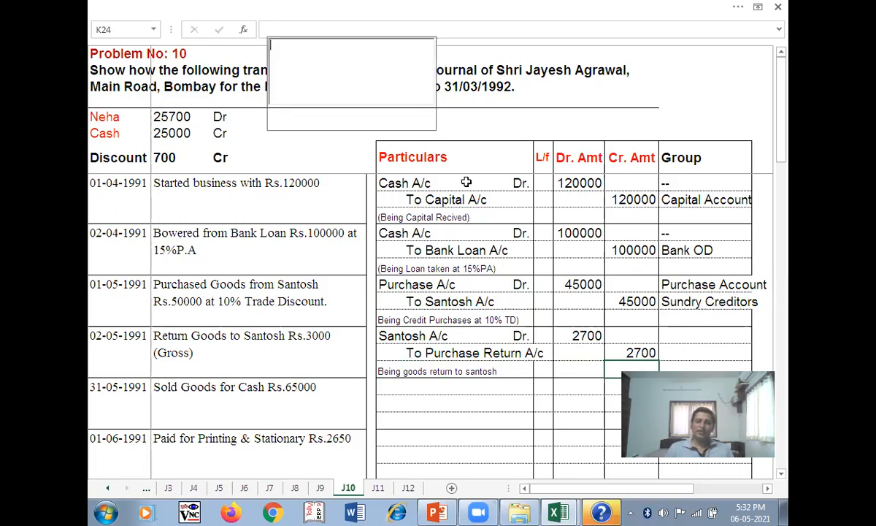
- Close the stray help window and return to the journal sheet
{"action": "left_click", "coordinate": [603, 513]}
{"action": "right_click", "coordinate": [602, 513]}
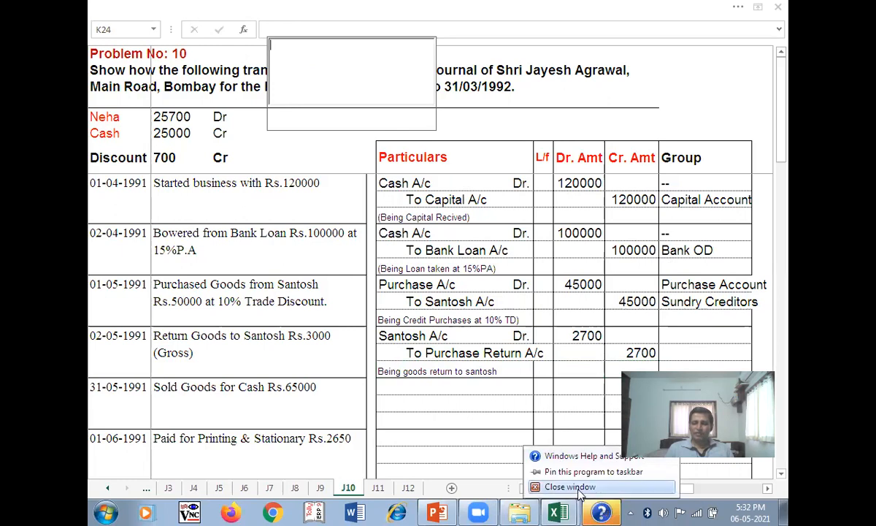
{"action": "left_click", "coordinate": [577, 454]}
{"action": "left_click", "coordinate": [772, 13]}
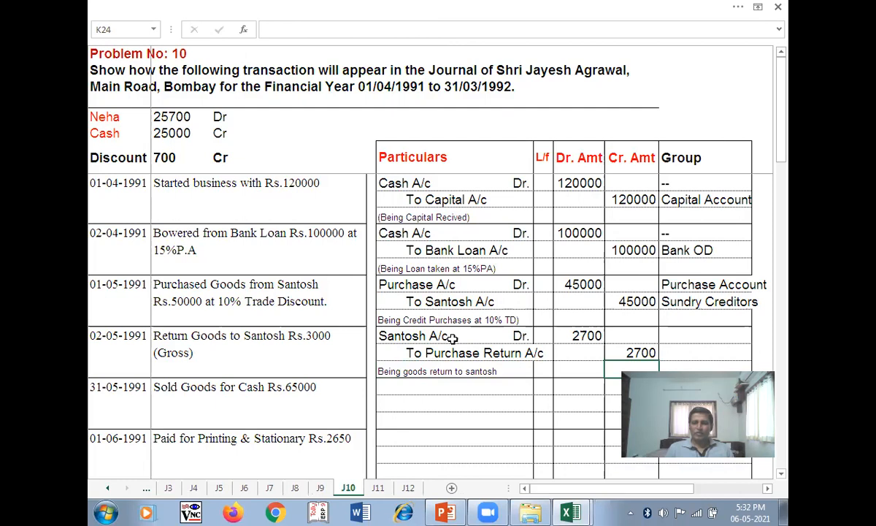
- Set the Santosh A/c group to '--'
{"action": "left_click", "coordinate": [698, 336]}
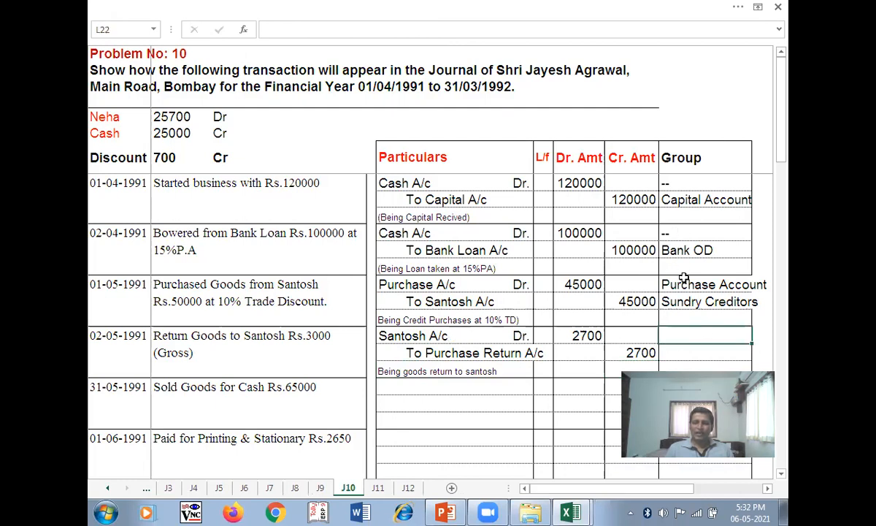
{"action": "left_click", "coordinate": [438, 299]}
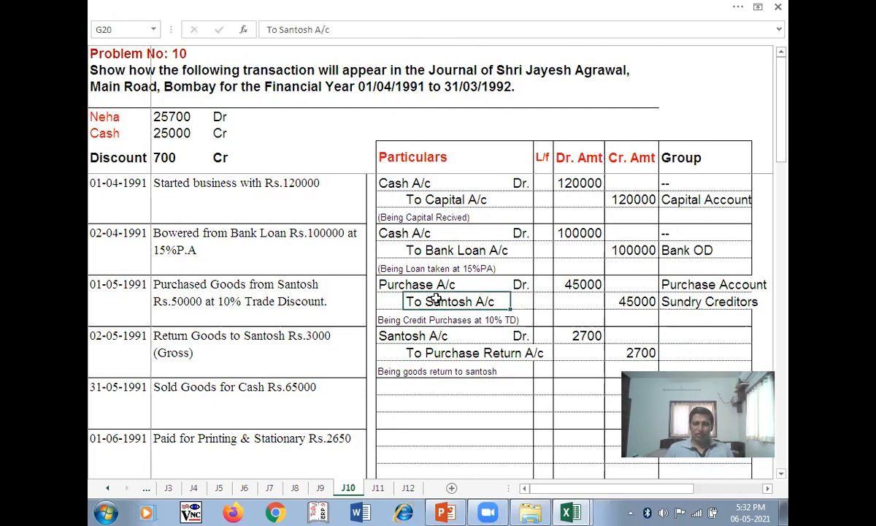
{"action": "left_click", "coordinate": [702, 333]}
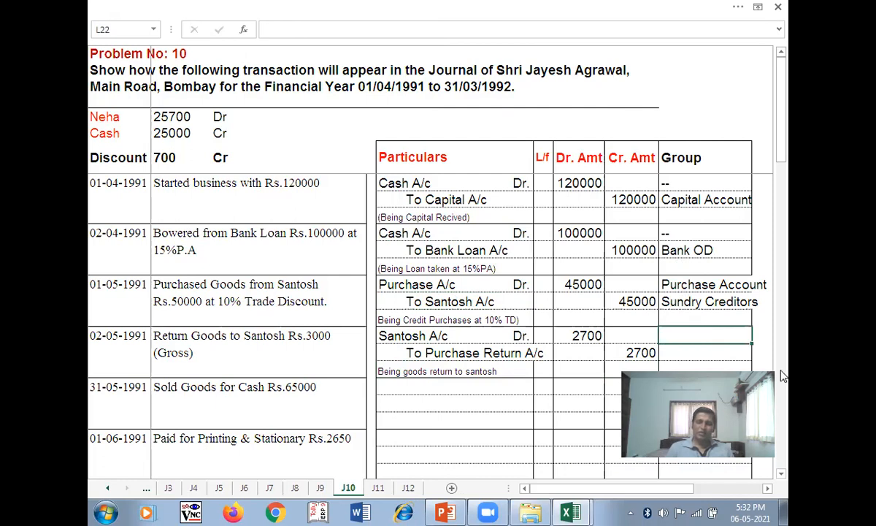
{"action": "type", "text": "--"}
{"action": "key", "text": "Return"}
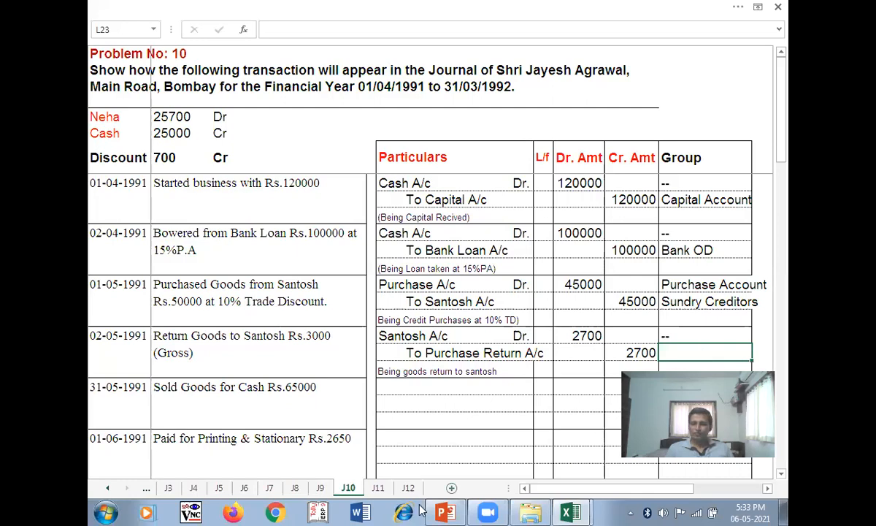
- Set Purchase Account as the Purchase Return A/c group and move down to the next transaction
{"action": "left_click", "coordinate": [485, 510]}
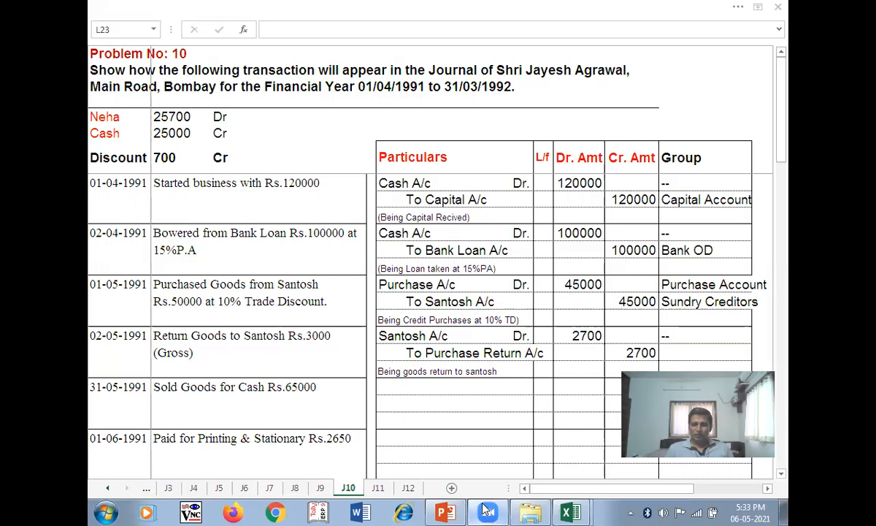
{"action": "left_click_drag", "start_coordinate": [703, 362], "coordinate": [708, 425]}
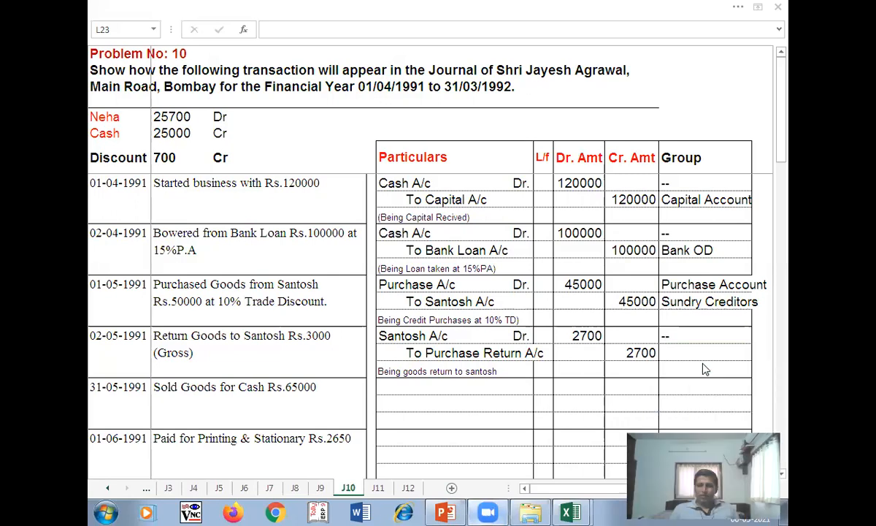
{"action": "left_click", "coordinate": [733, 373]}
{"action": "type", "text": "P"}
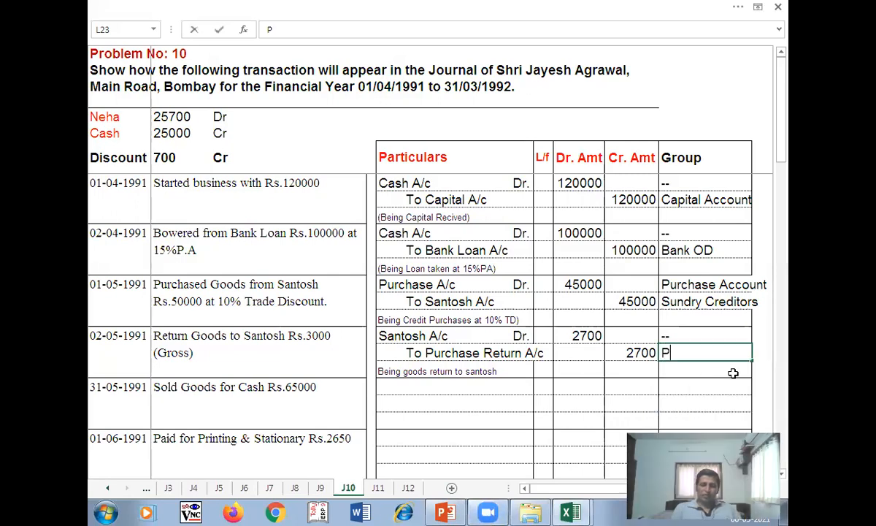
{"action": "type", "text": "urchase "}
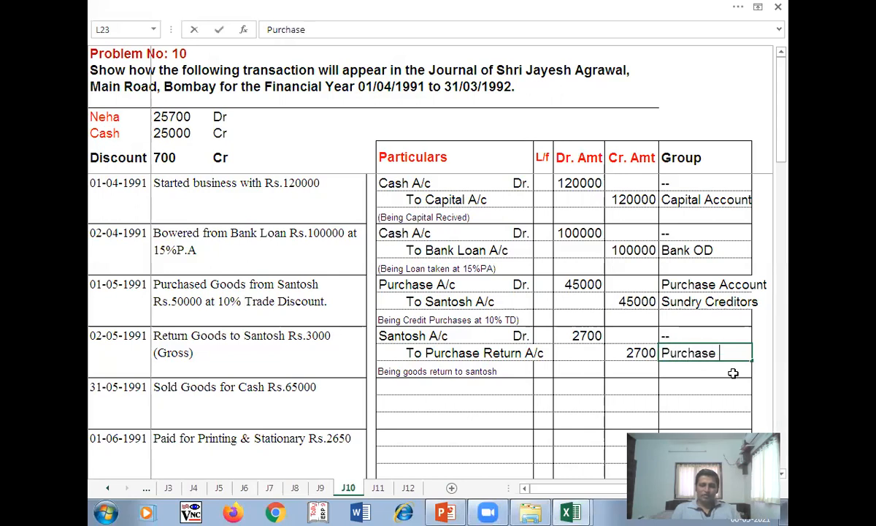
{"action": "type", "text": "Account"}
{"action": "key", "text": "Return"}
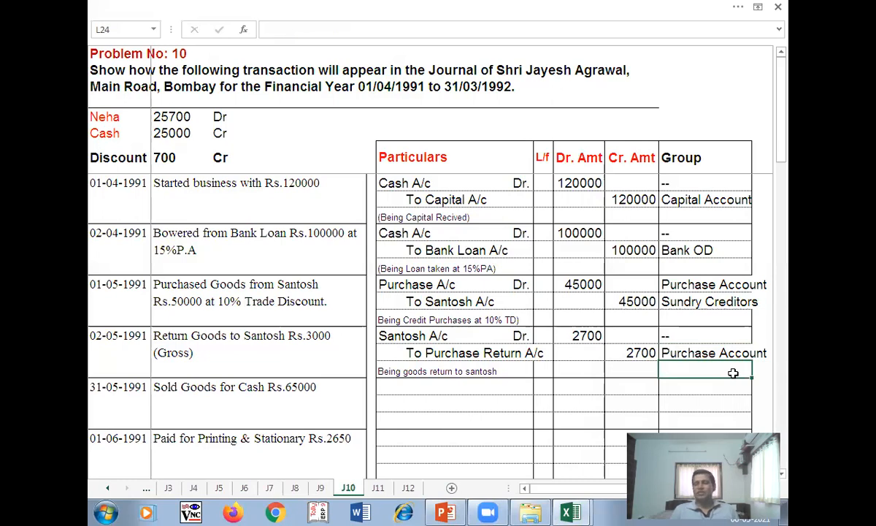
{"action": "left_click", "coordinate": [396, 385]}
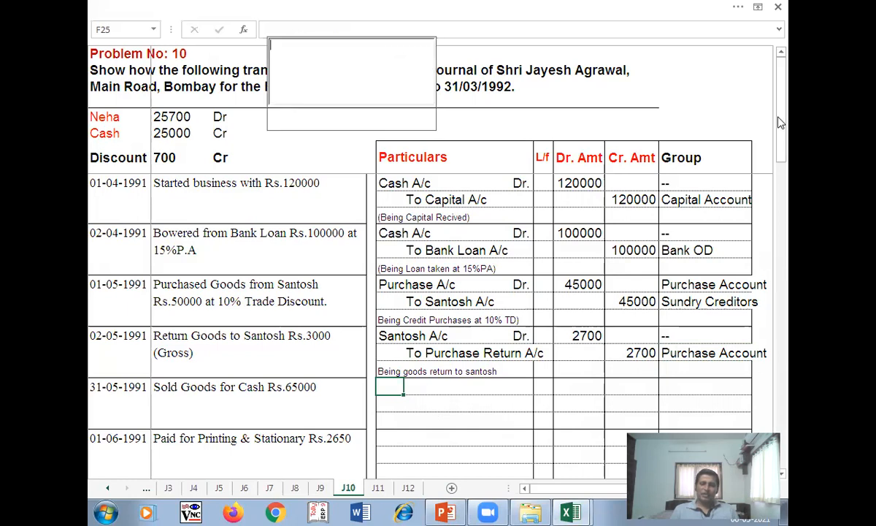
{"action": "left_click_drag", "start_coordinate": [781, 108], "coordinate": [785, 145]}
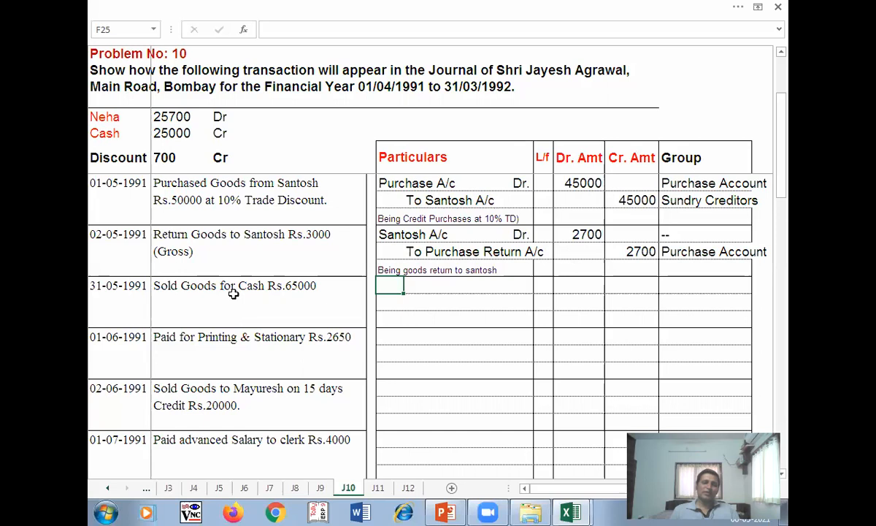
- Undo the stray Purchase Account and -- group entries and select the cash sale entry's first cell
{"action": "left_click", "coordinate": [244, 283]}
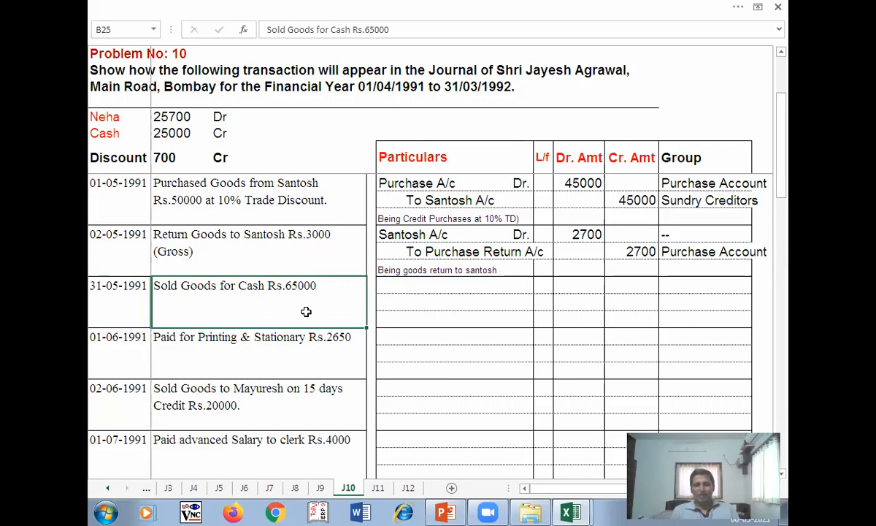
{"action": "key", "text": "ctrl+z"}
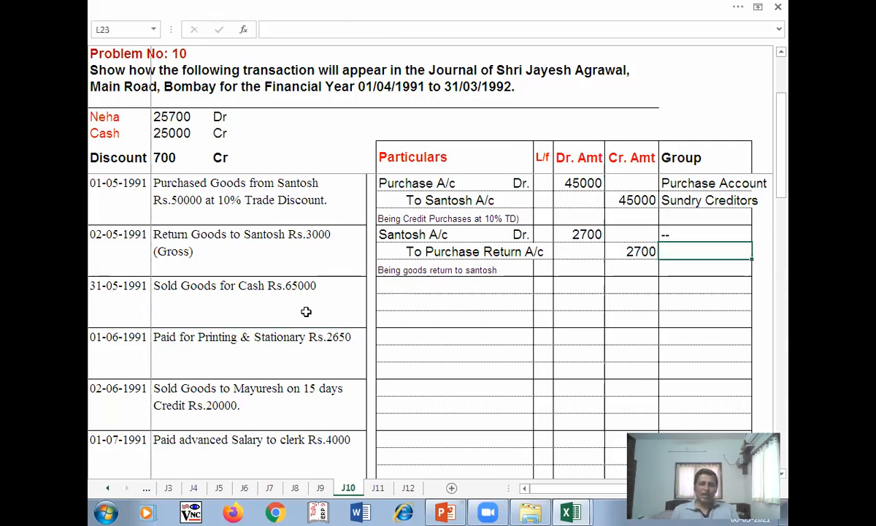
{"action": "left_click", "coordinate": [405, 287]}
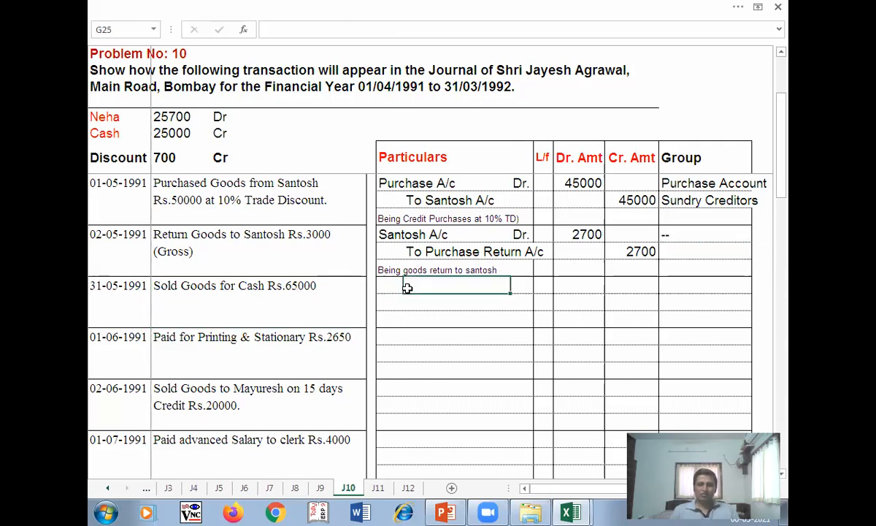
{"action": "left_click", "coordinate": [378, 289]}
{"action": "key", "text": "Down"}
{"action": "key", "text": "Down"}
{"action": "key", "text": "Down"}
{"action": "key", "text": "Down"}
{"action": "key", "text": "Down"}
{"action": "key", "text": "Down"}
{"action": "key", "text": "Down"}
{"action": "key", "text": "Down"}
{"action": "key", "text": "Down"}
{"action": "key", "text": "Down"}
{"action": "key", "text": "Down"}
{"action": "key", "text": "Down"}
{"action": "key", "text": "Down"}
{"action": "key", "text": "Down"}
{"action": "key", "text": "Down"}
{"action": "key", "text": "Down"}
{"action": "key", "text": "Down"}
{"action": "key", "text": "Down"}
{"action": "key", "text": "Down"}
{"action": "key", "text": "Down"}
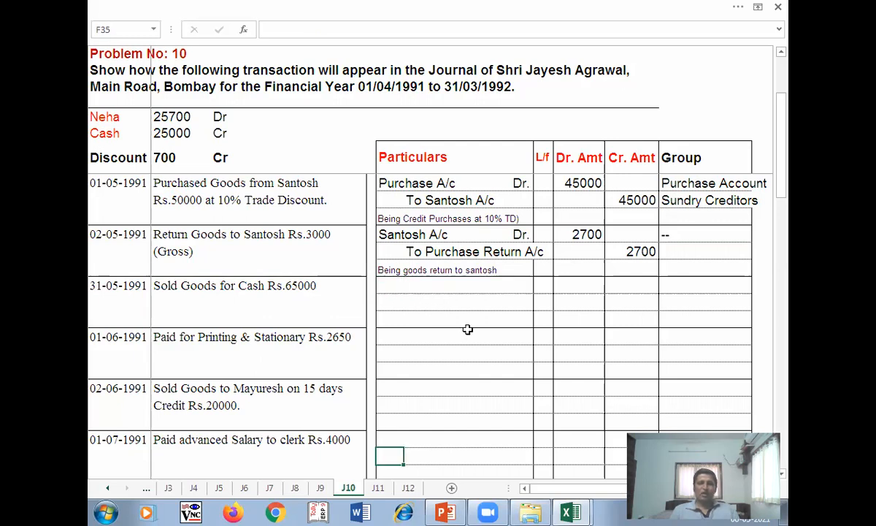
{"action": "scroll", "coordinate": [455, 320], "scroll_direction": "up", "scroll_amount": 5}
{"action": "left_click", "coordinate": [397, 384]}
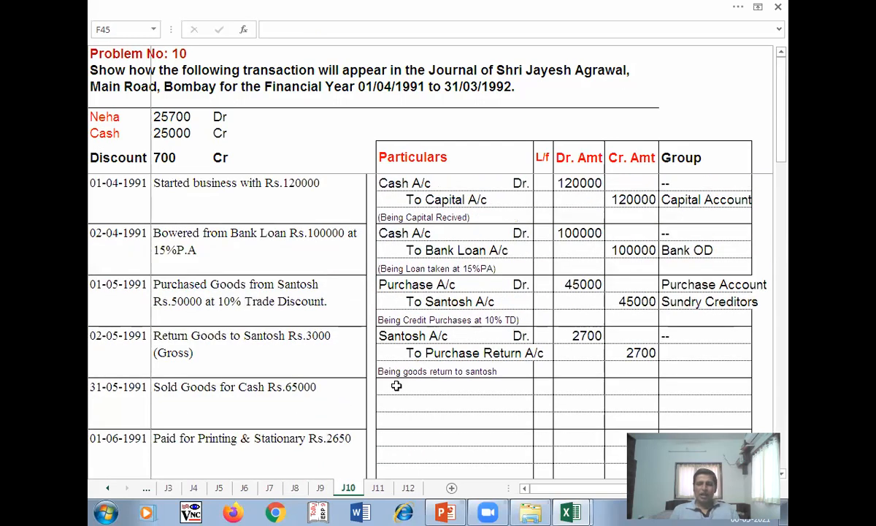
{"action": "key", "text": "Up"}
{"action": "scroll", "coordinate": [440, 416], "scroll_direction": "down", "scroll_amount": 1}
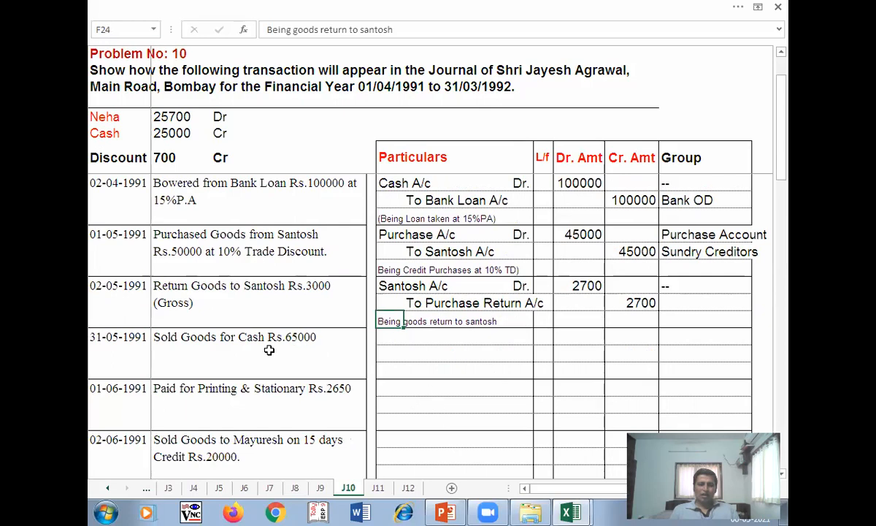
{"action": "left_click", "coordinate": [406, 337]}
{"action": "left_click", "coordinate": [396, 334]}
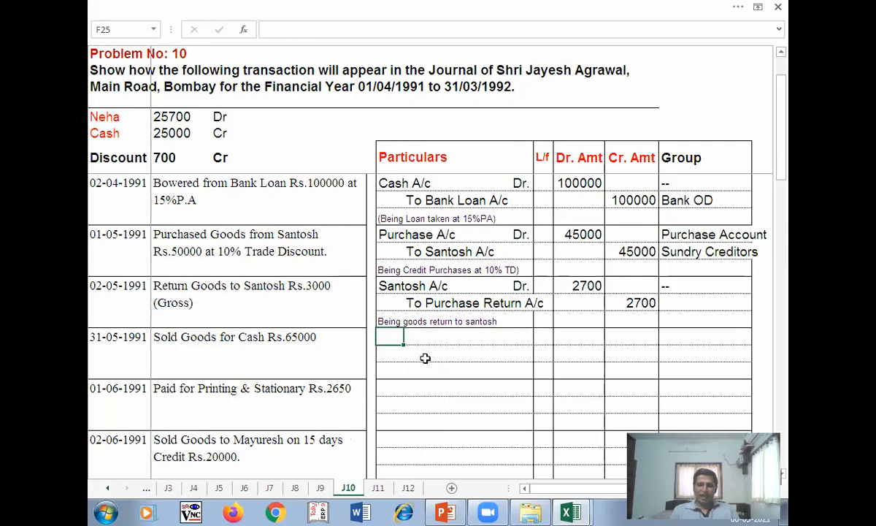
{"action": "key", "text": "ctrl+z"}
{"action": "left_click", "coordinate": [386, 342]}
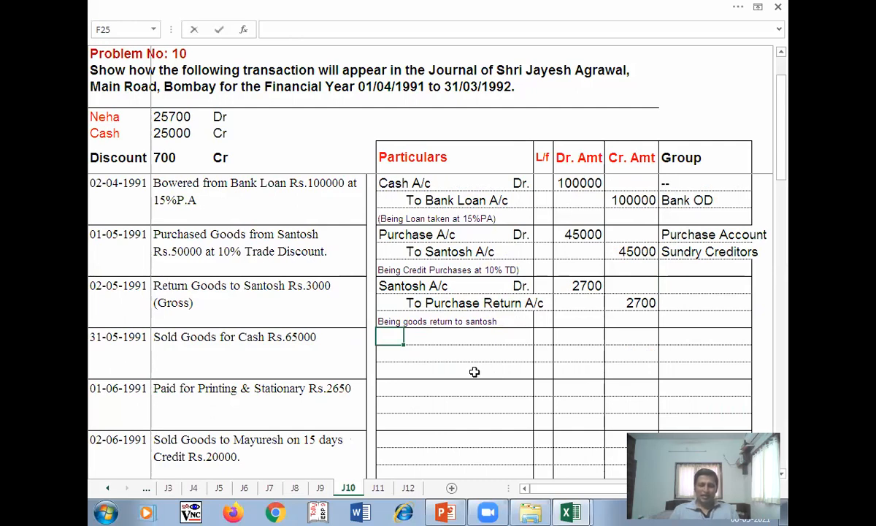
- Enter Cash A/c Dr. with a 65000 debit amount
{"action": "type", "text": "Cash A/c"}
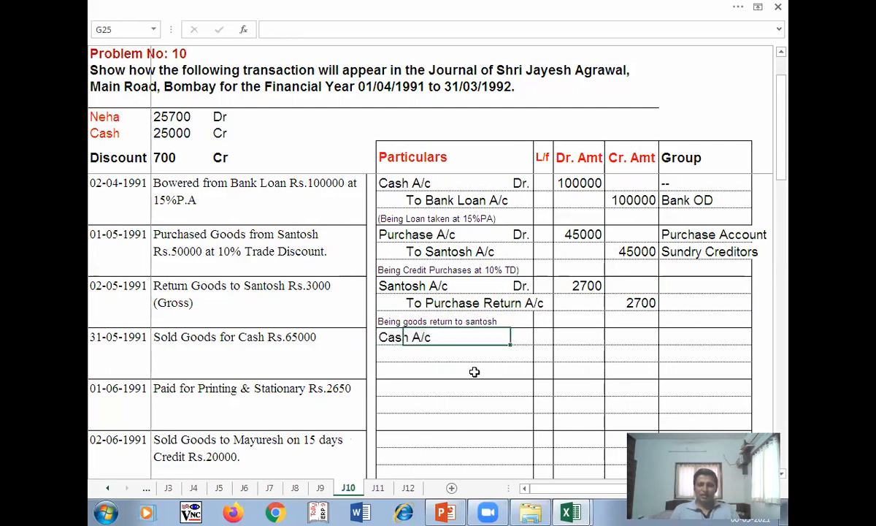
{"action": "key", "text": "alt+d"}
{"action": "key", "text": "i"}
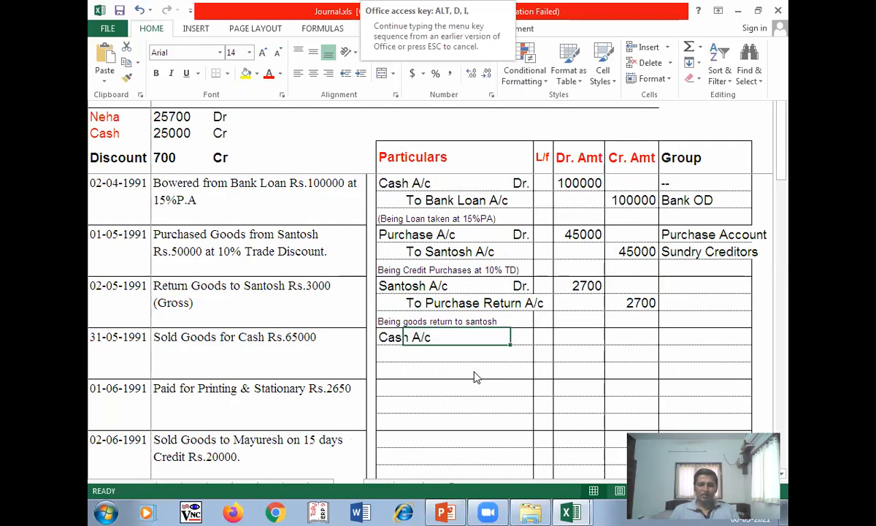
{"action": "left_click", "coordinate": [520, 337]}
{"action": "type", "text": "D"}
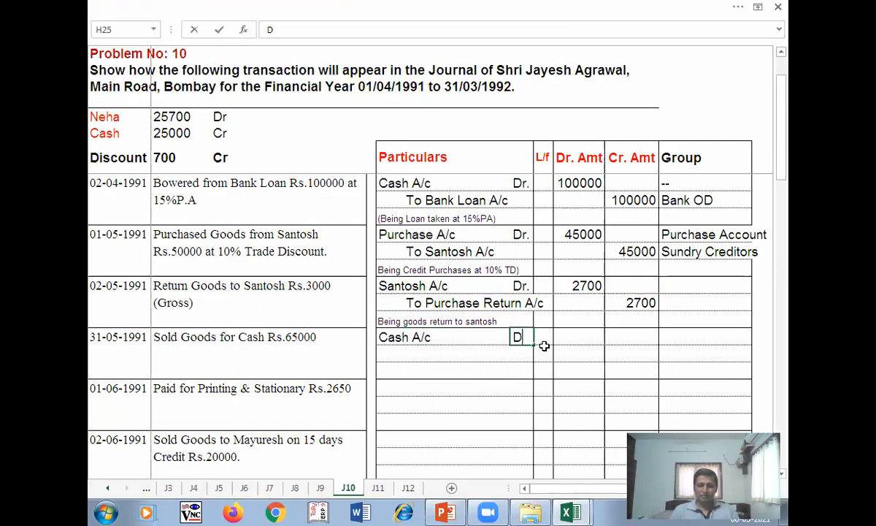
{"action": "type", "text": "r."}
{"action": "key", "text": "Tab"}
{"action": "key", "text": "Tab"}
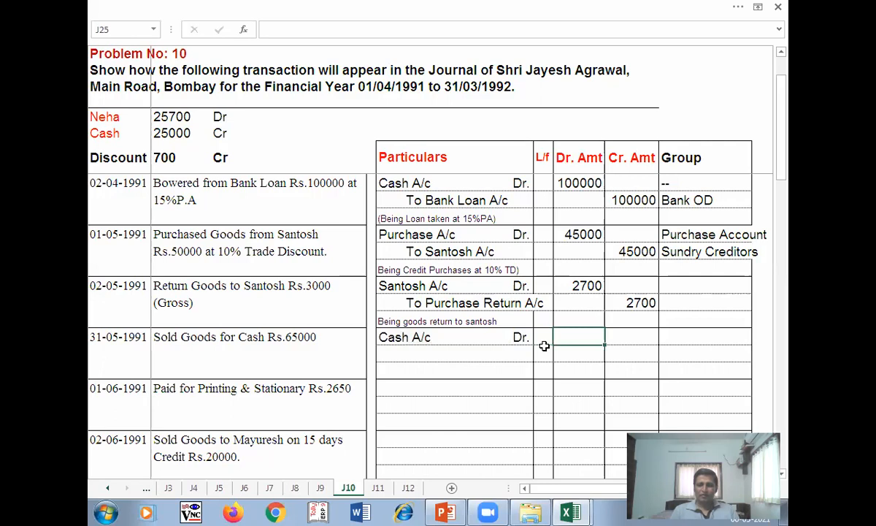
{"action": "key", "text": "Tab"}
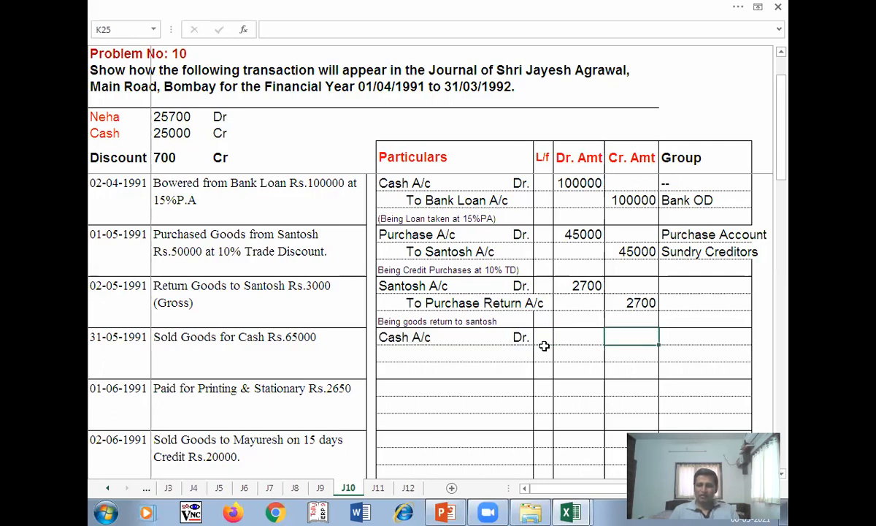
{"action": "left_click", "coordinate": [581, 336]}
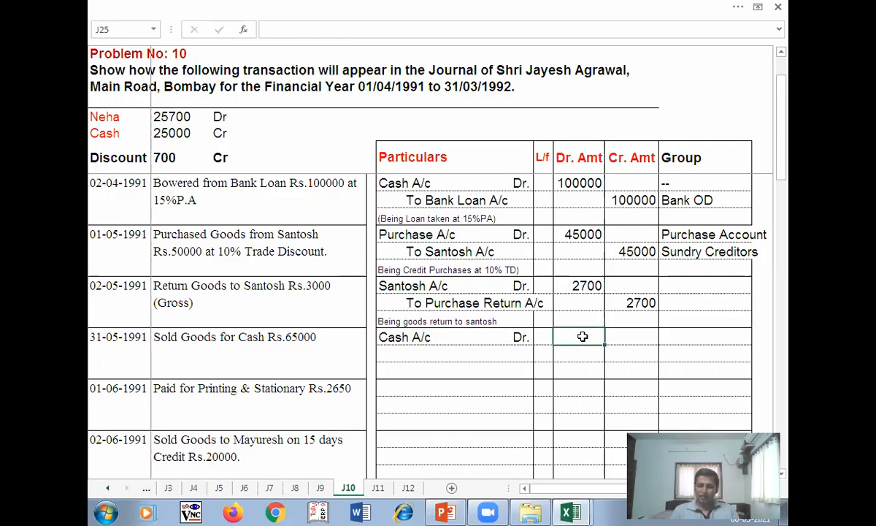
{"action": "type", "text": "65000"}
{"action": "key", "text": "Return"}
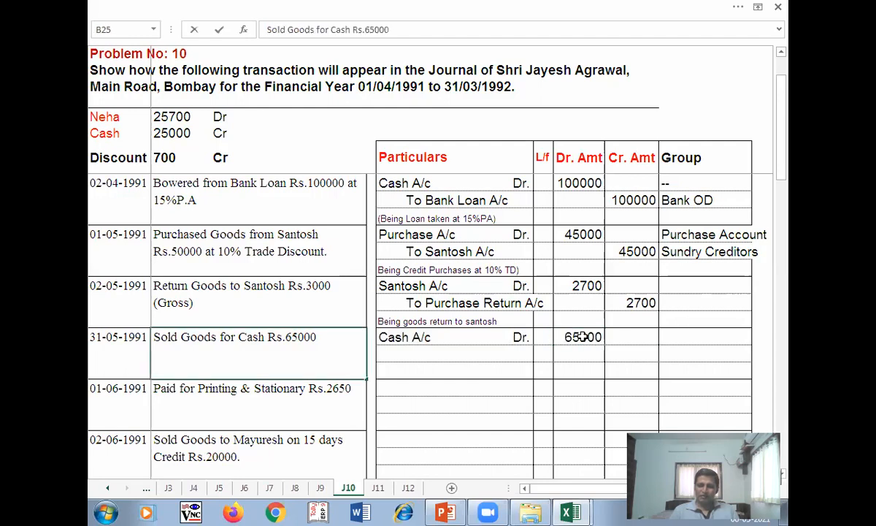
- Add To Sales A/c credited 65000 with the narration 'Being Cash Sales'
{"action": "type", "text": "a\\,"}
{"action": "key", "text": "Escape"}
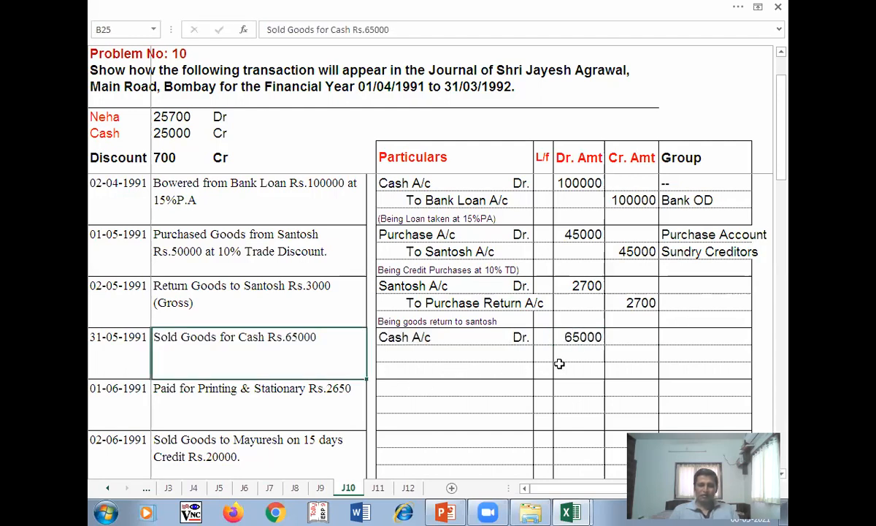
{"action": "left_click", "coordinate": [425, 354]}
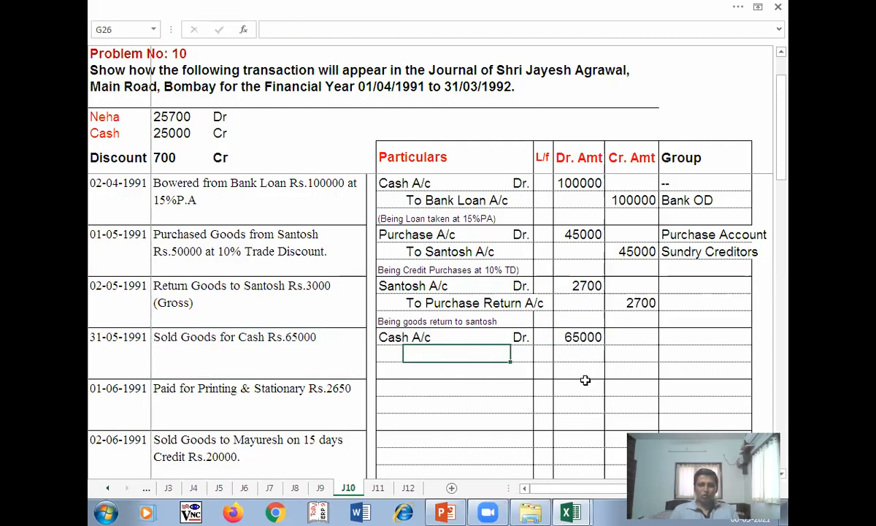
{"action": "type", "text": "To"}
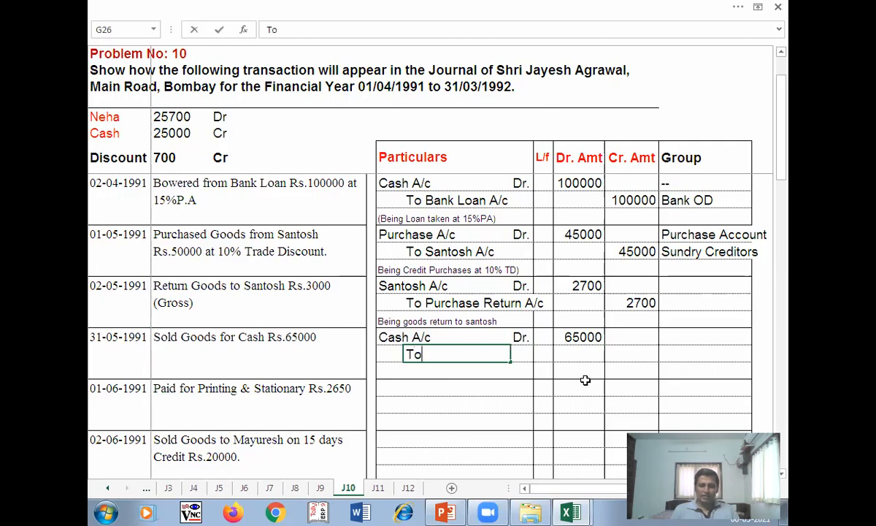
{"action": "type", "text": " Sales"}
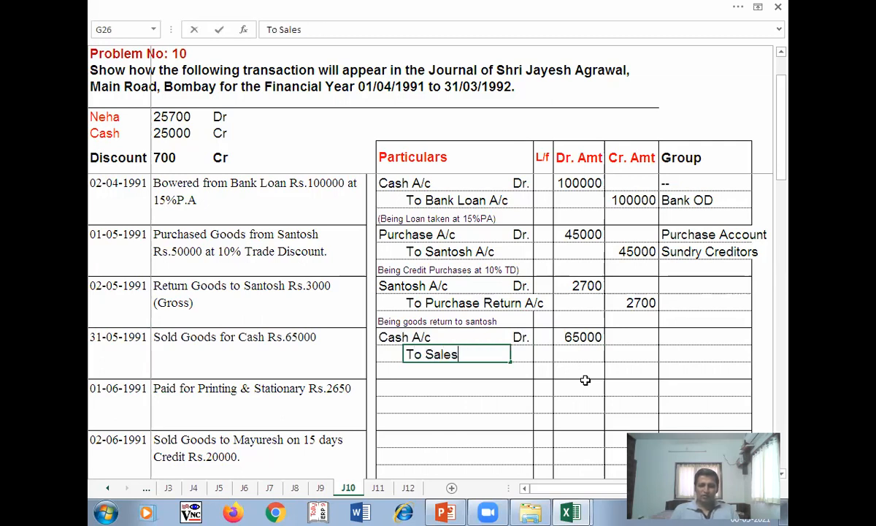
{"action": "type", "text": " A/c"}
{"action": "key", "text": "Tab"}
{"action": "key", "text": "Tab"}
{"action": "key", "text": "Tab"}
{"action": "key", "text": "Tab"}
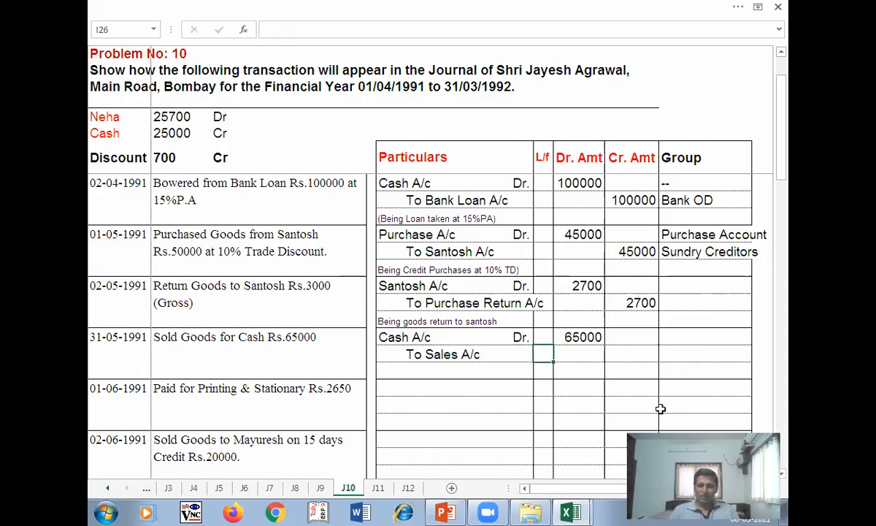
{"action": "type", "text": "65000"}
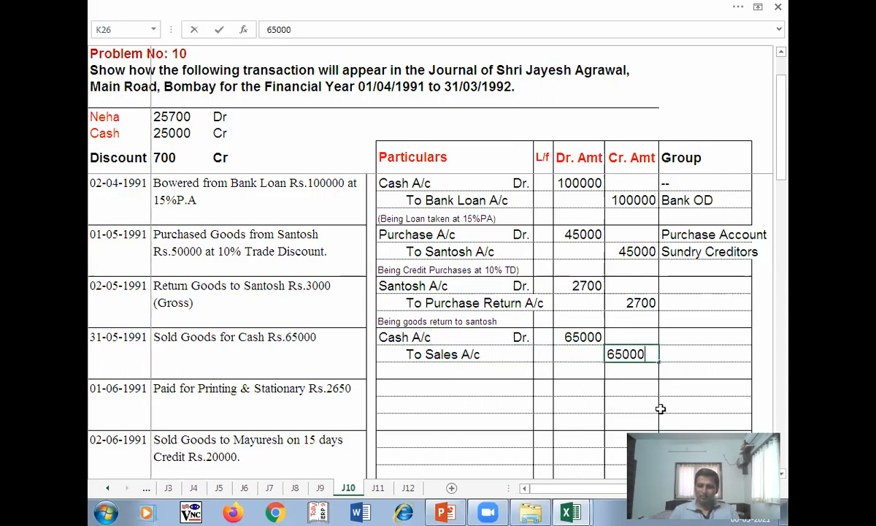
{"action": "key", "text": "Tab"}
{"action": "key", "text": "Return"}
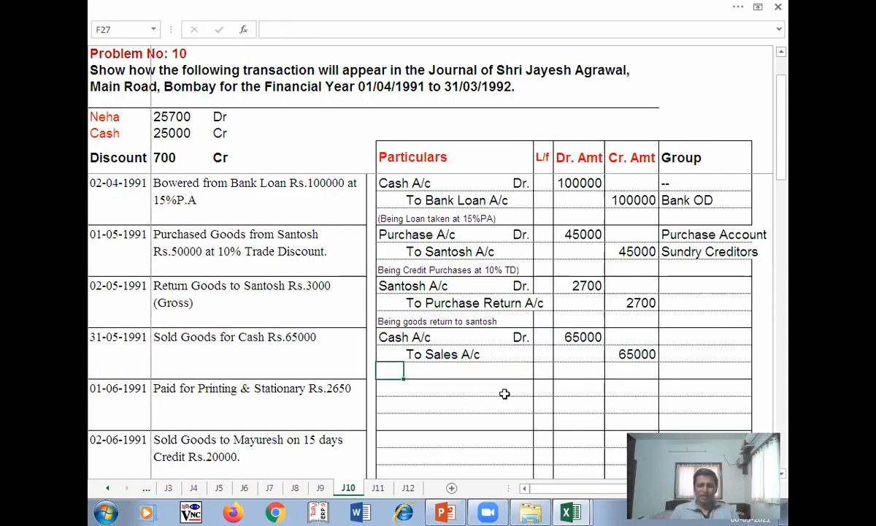
{"action": "type", "text": "Being Cash Sales"}
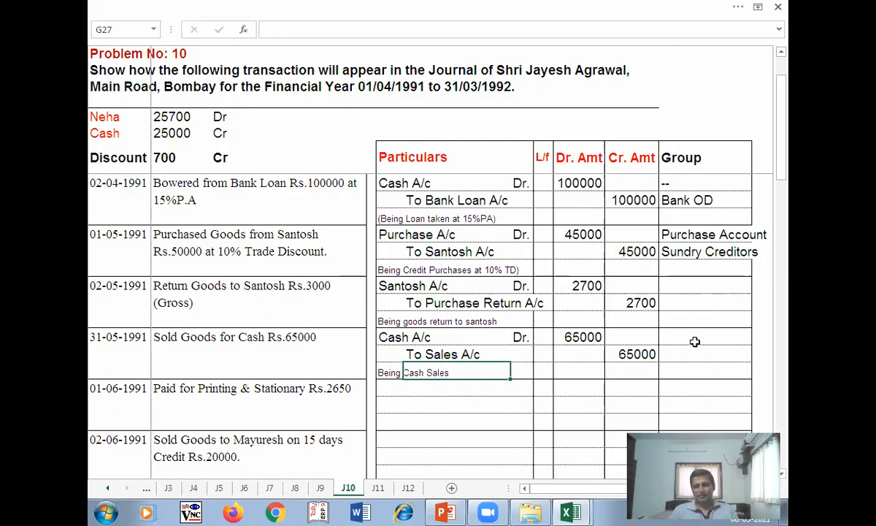
{"action": "key", "text": "Tab"}
{"action": "left_click", "coordinate": [690, 337]}
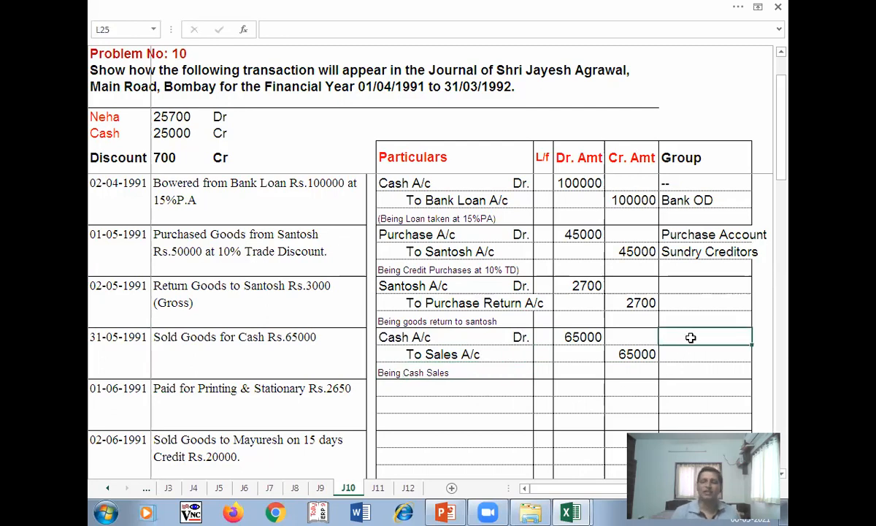
- Undo an accidental overwrite of a transaction description
{"action": "left_click", "coordinate": [259, 250]}
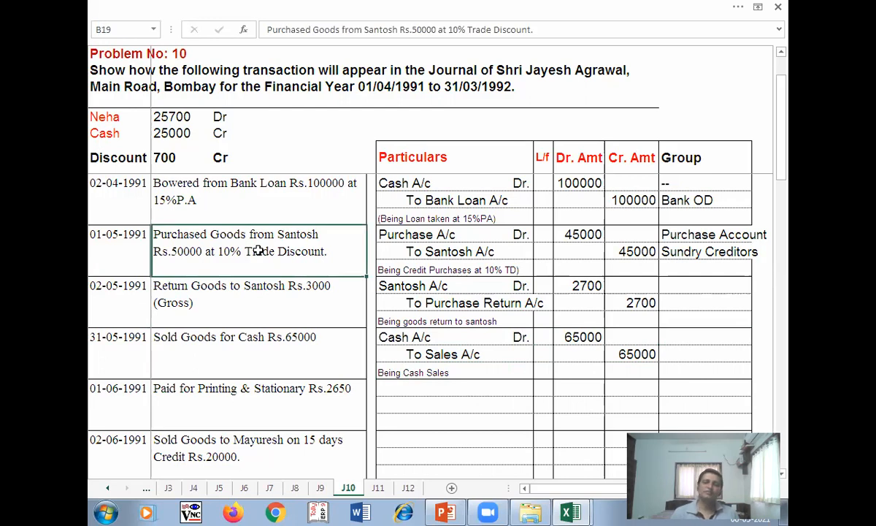
{"action": "left_click", "coordinate": [438, 402]}
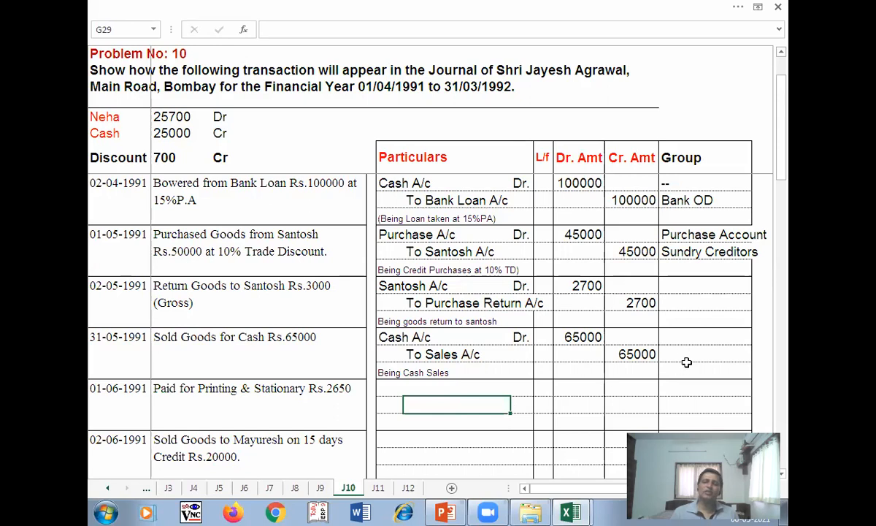
{"action": "type", "text": "a"}
{"action": "key", "text": "Home"}
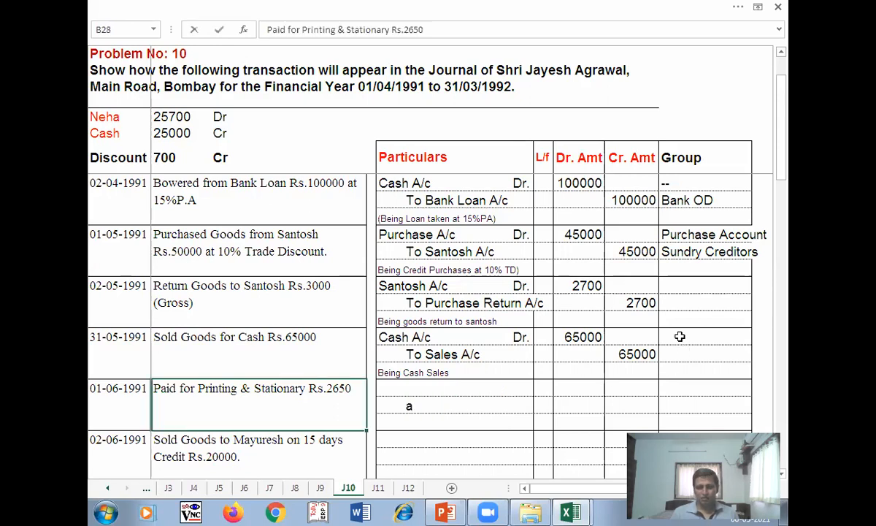
{"action": "type", "text": "e"}
{"action": "left_click", "coordinate": [689, 341]}
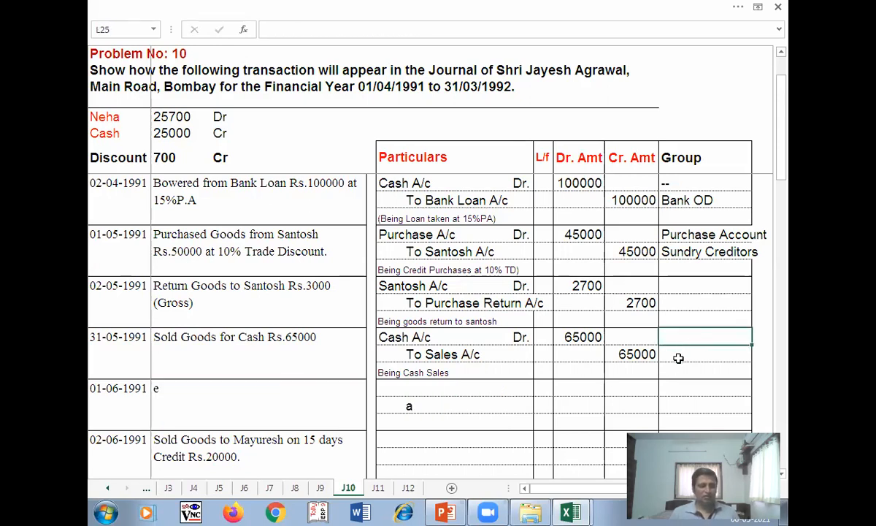
{"action": "key", "text": "ctrl+z"}
- Enter '--- as the Cash A/c group so it isn't read as a formula
{"action": "left_click", "coordinate": [682, 338]}
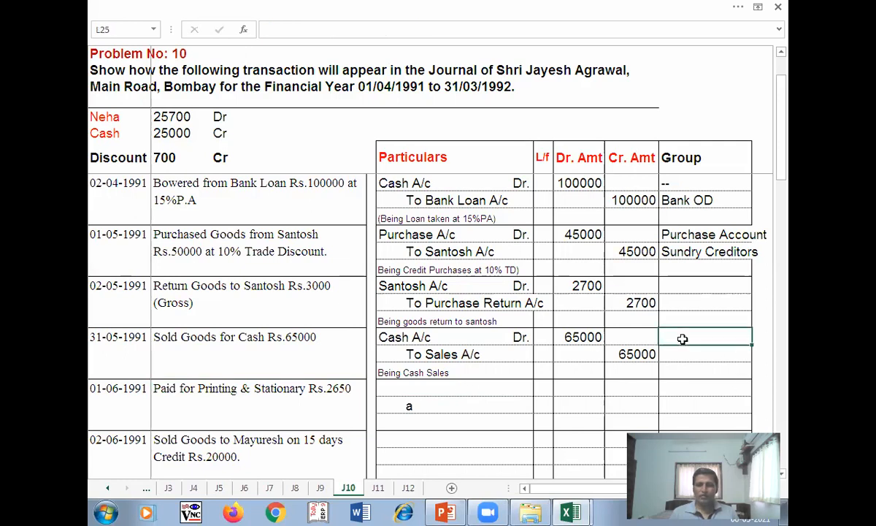
{"action": "type", "text": "---"}
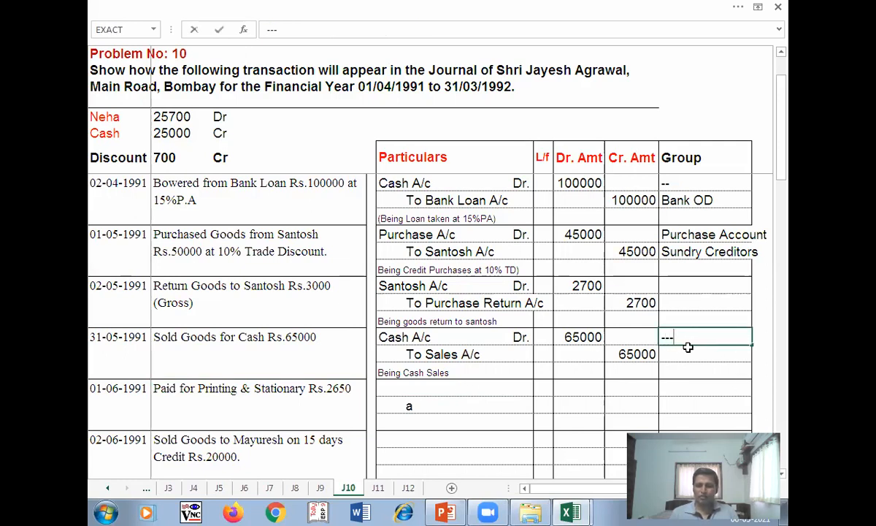
{"action": "key", "text": "Escape"}
{"action": "type", "text": "'---"}
{"action": "key", "text": "Return"}
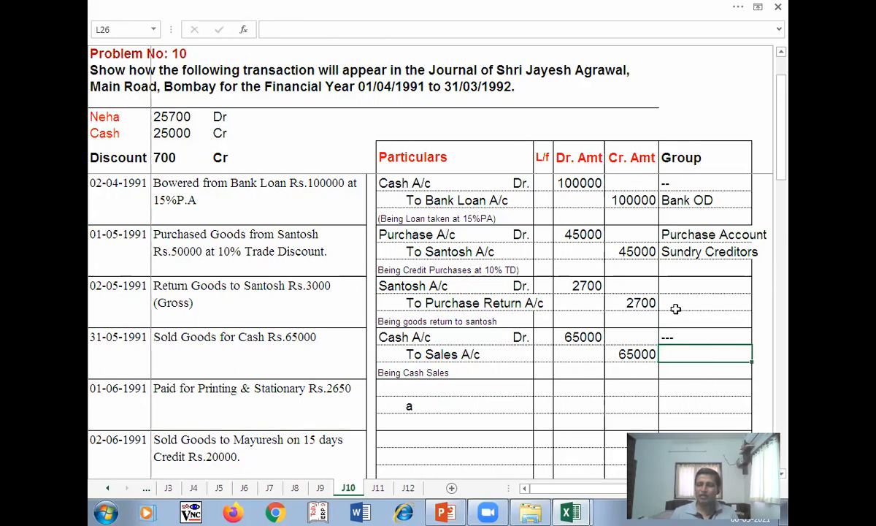
- Set Sales Account as the Sales A/c group and delete the stray 'a' in G29
{"action": "type", "text": "Sales"}
{"action": "key", "text": "alt+space"}
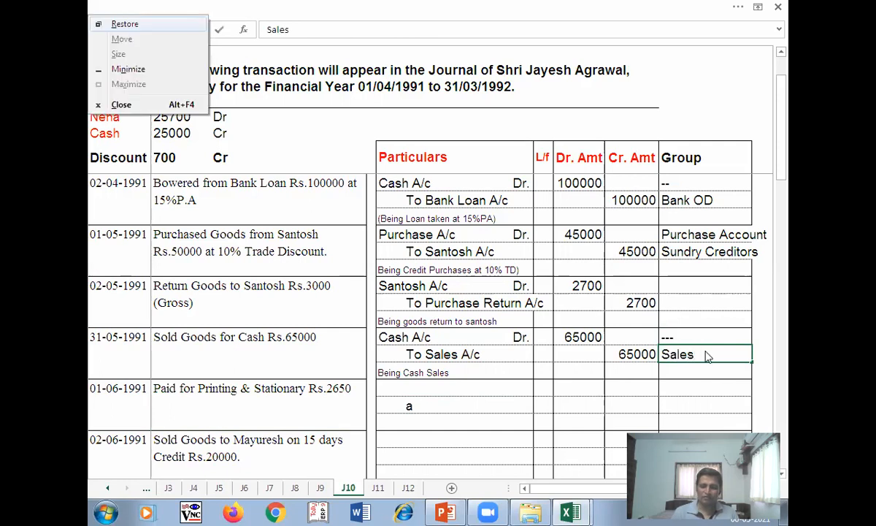
{"action": "key", "text": "Escape"}
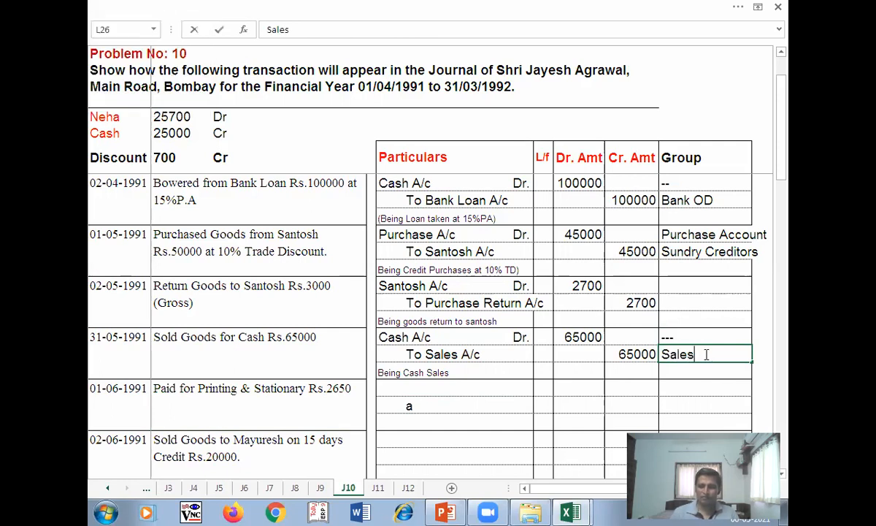
{"action": "type", "text": "Account"}
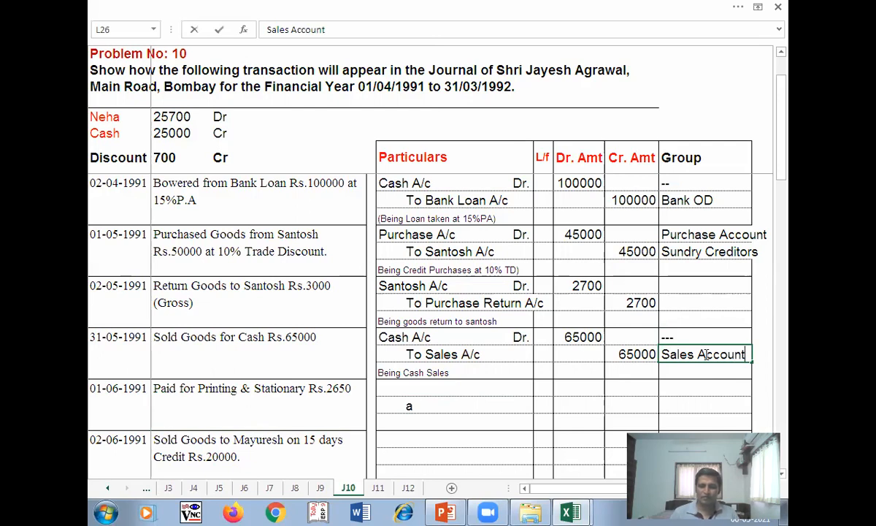
{"action": "key", "text": "Return"}
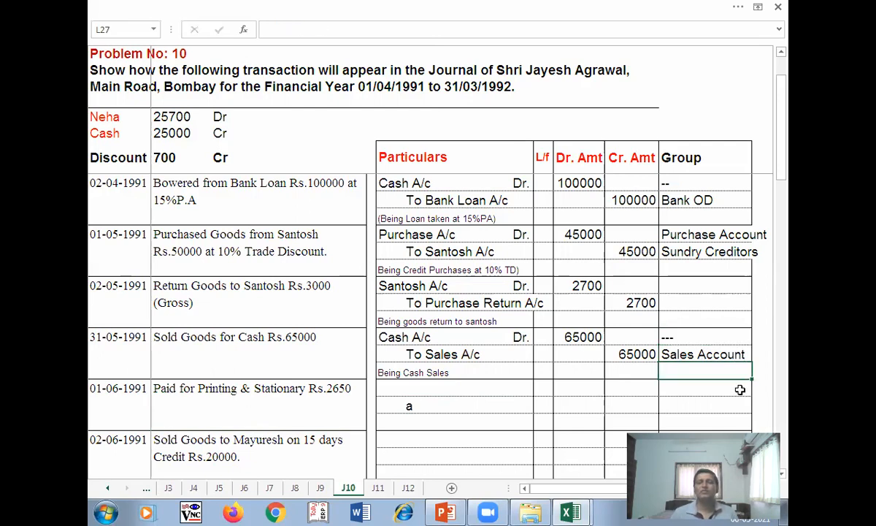
{"action": "left_click", "coordinate": [442, 404]}
{"action": "key", "text": "Delete"}
{"action": "left_click", "coordinate": [390, 387]}
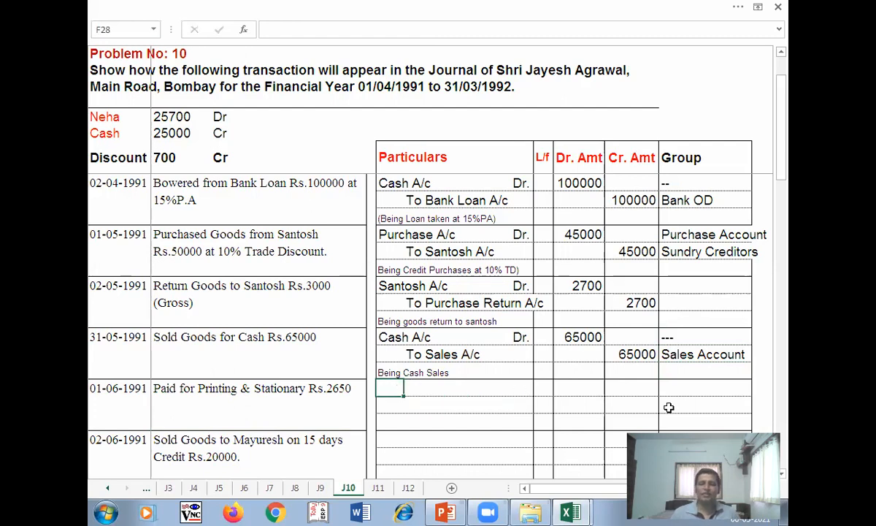
{"action": "left_click_drag", "start_coordinate": [784, 151], "coordinate": [789, 189]}
{"action": "left_click", "coordinate": [105, 288]}
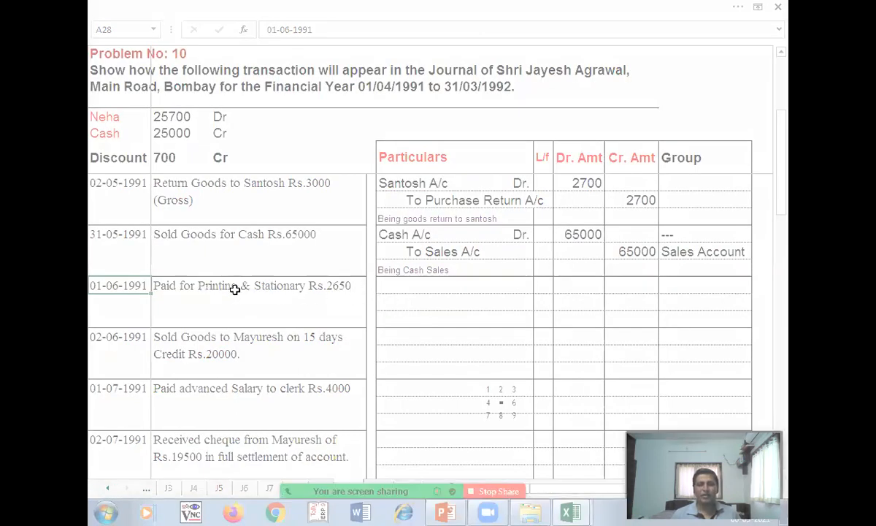
{"action": "left_click", "coordinate": [387, 286]}
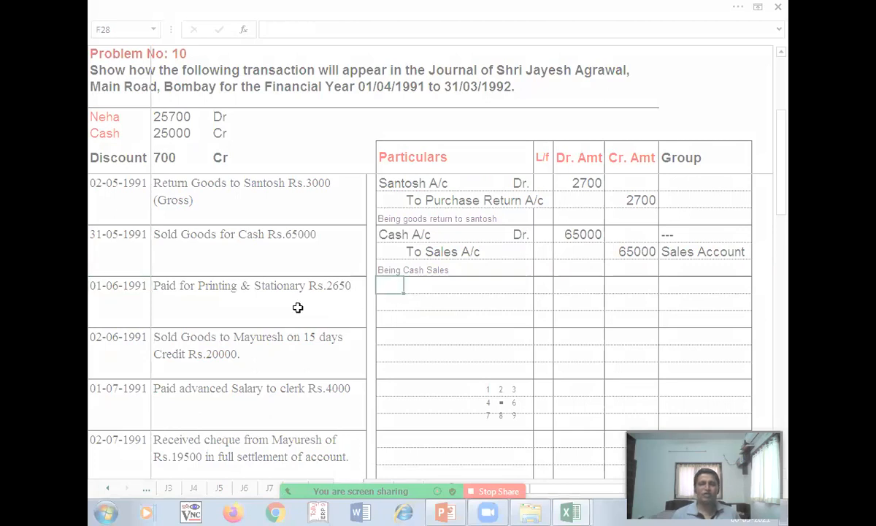
{"action": "left_click", "coordinate": [512, 403]}
{"action": "left_click", "coordinate": [486, 398]}
{"action": "left_click", "coordinate": [398, 286]}
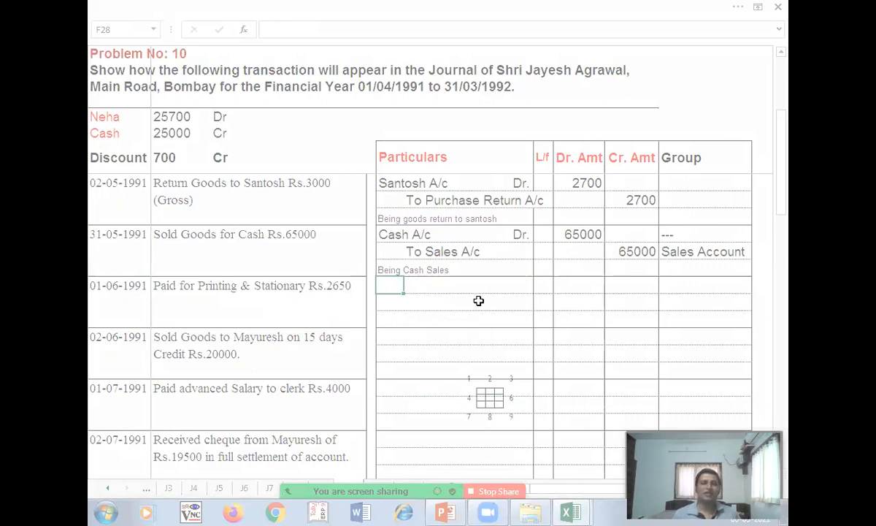
{"action": "key", "text": "Up"}
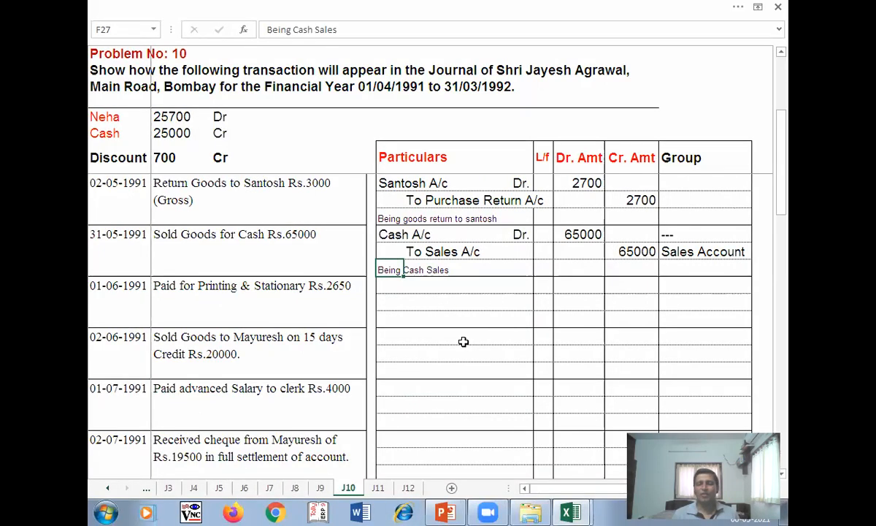
{"action": "left_click", "coordinate": [398, 286]}
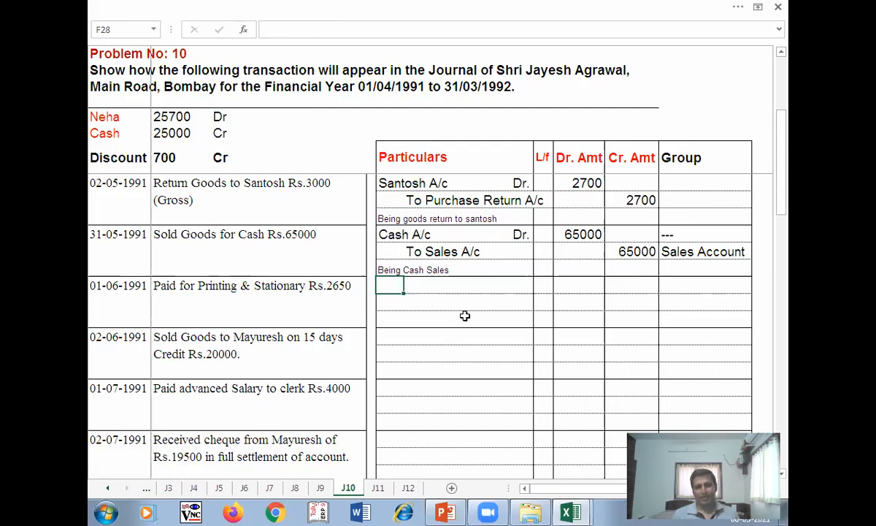
{"action": "key", "text": "Down"}
{"action": "key", "text": "Right"}
{"action": "type", "text": "a"}
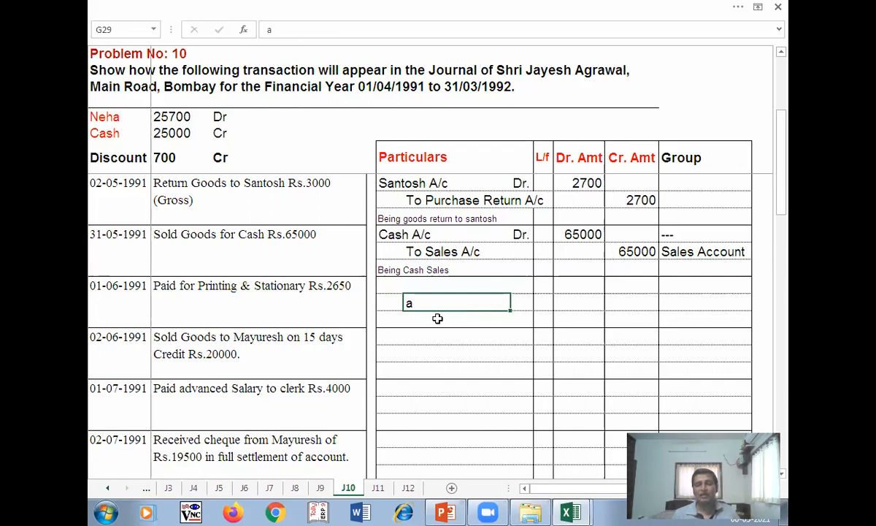
{"action": "key", "text": "Escape"}
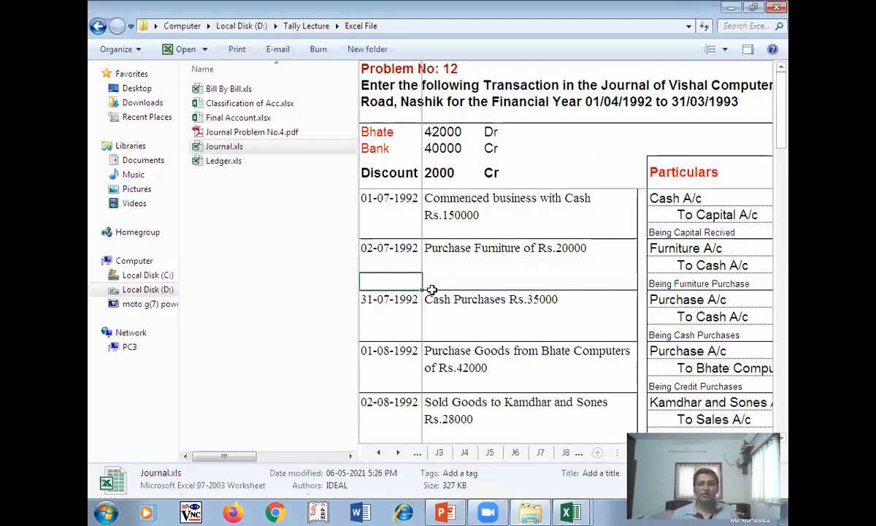
{"action": "left_click", "coordinate": [570, 512]}
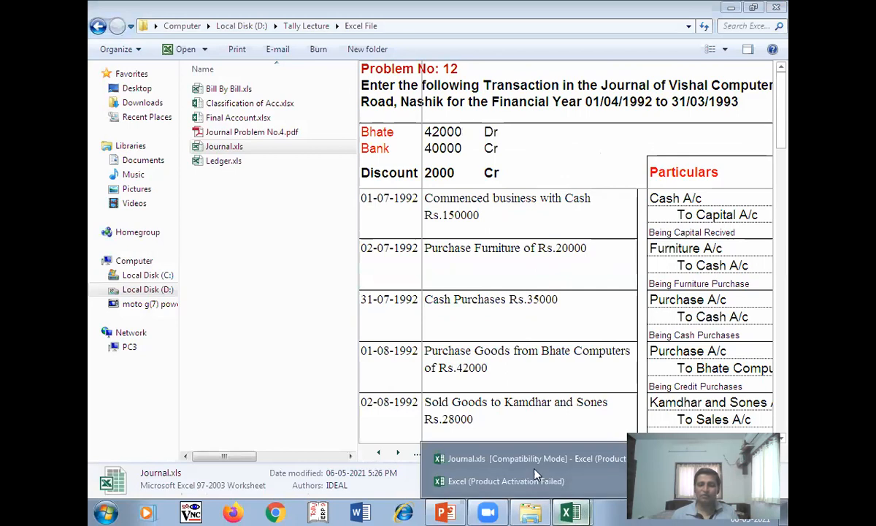
{"action": "left_click", "coordinate": [530, 482]}
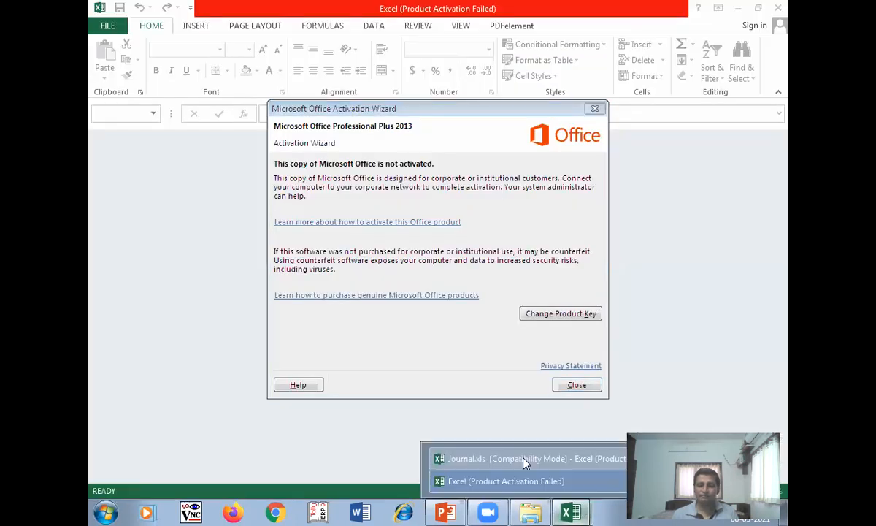
{"action": "left_click", "coordinate": [577, 385]}
{"action": "left_click", "coordinate": [388, 285]}
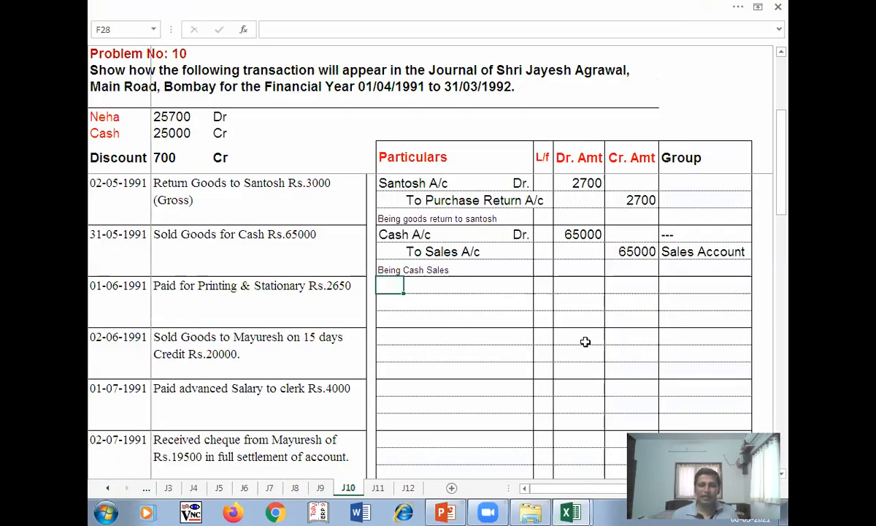
- Enter Printing & Stationery A/c Dr. 2650 in row 28 and To Cash A/c 2650 in row 29
{"action": "type", "text": "P"}
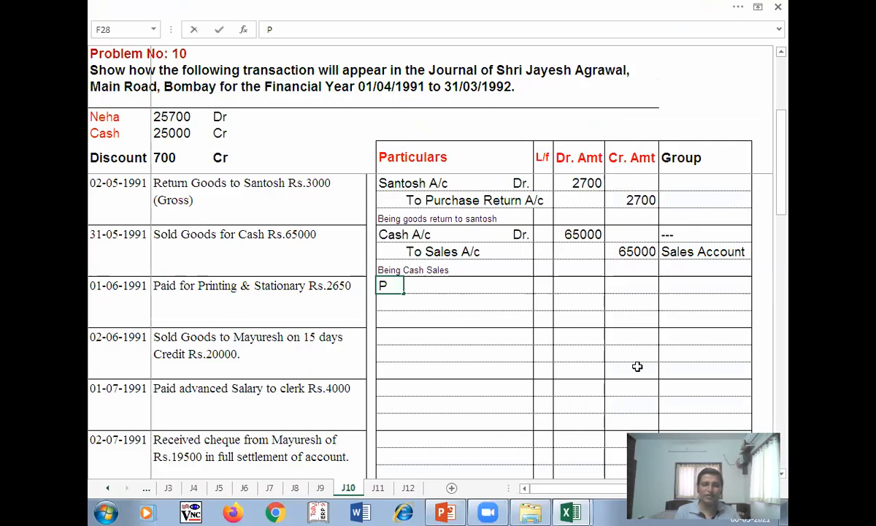
{"action": "type", "text": "rinting & Stationery A/c"}
{"action": "key", "text": "Tab"}
{"action": "type", "text": "Dr."}
{"action": "key", "text": "Tab"}
{"action": "key", "text": "Tab"}
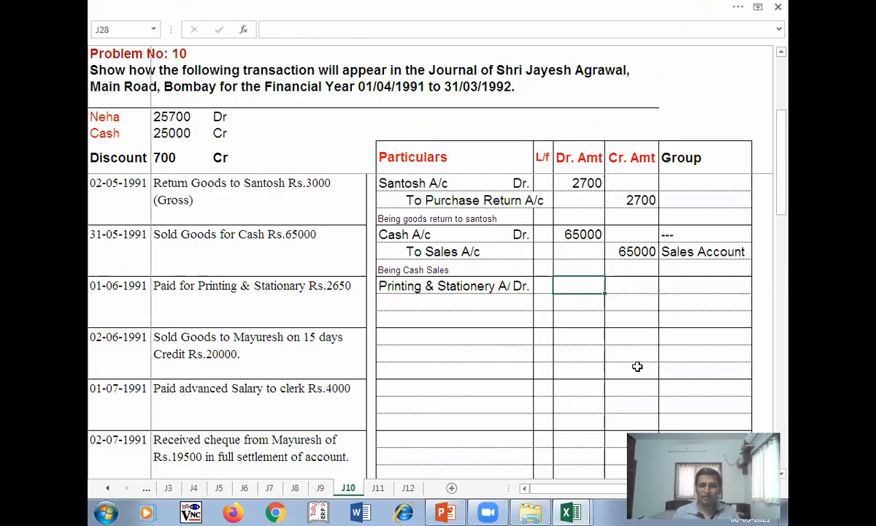
{"action": "type", "text": "2650"}
{"action": "key", "text": "Return"}
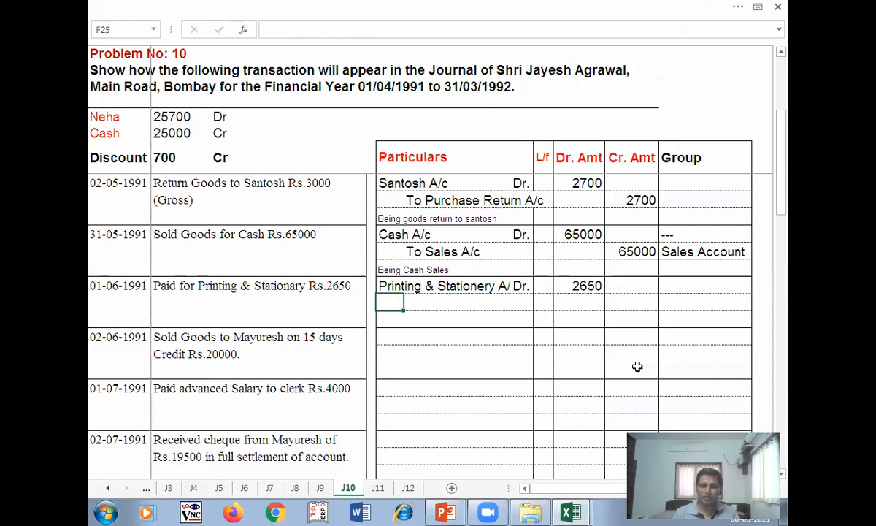
{"action": "type", "text": "To "}
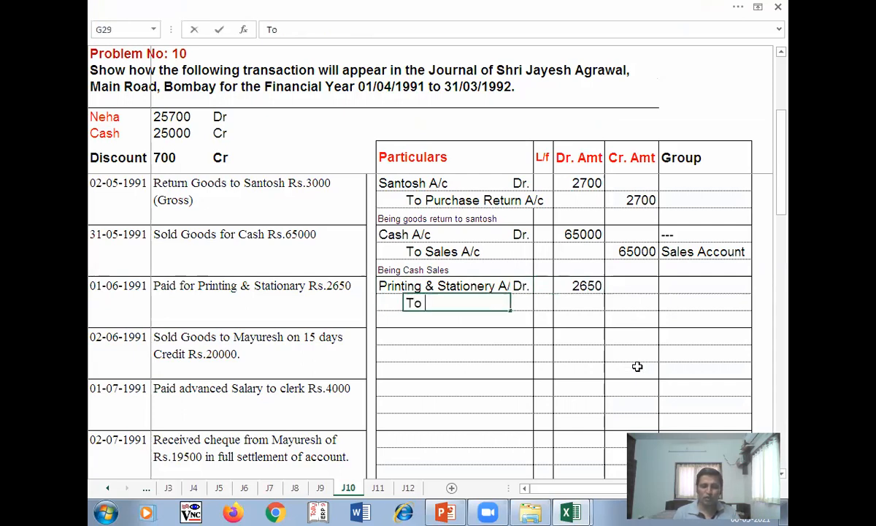
{"action": "type", "text": "Cash A/"}
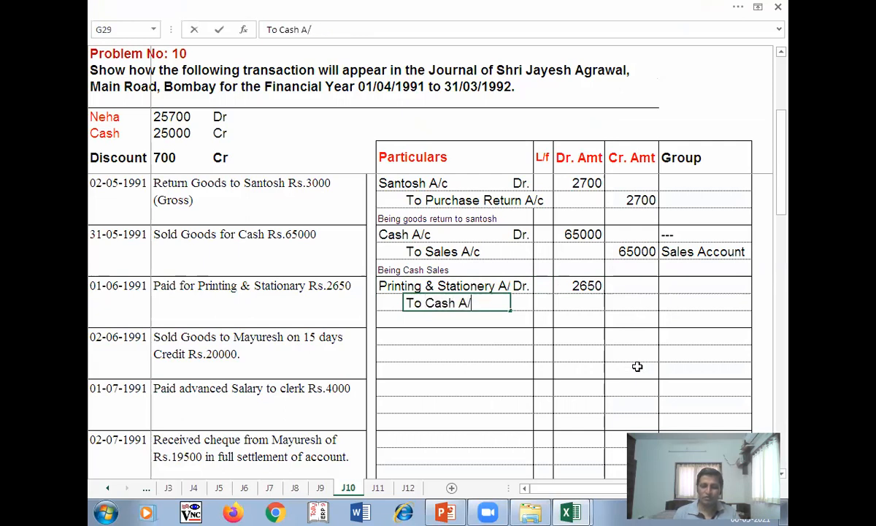
{"action": "type", "text": "c"}
{"action": "key", "text": "Tab"}
{"action": "key", "text": "Tab"}
{"action": "type", "text": "2650"}
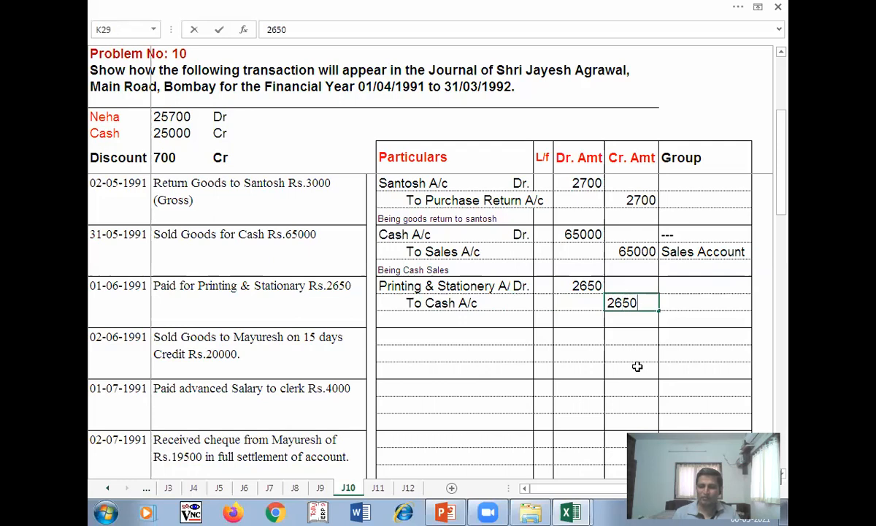
{"action": "key", "text": "Return"}
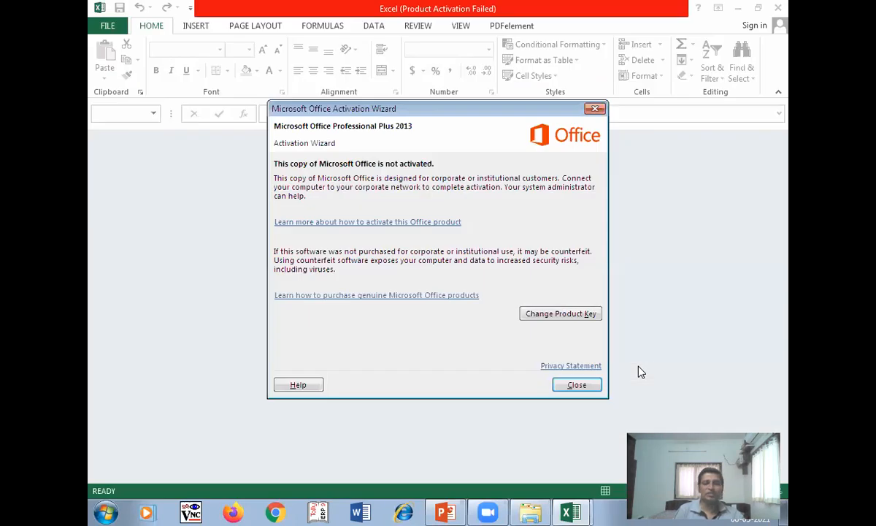
- Switch back to the Journal.xls window from Excel's taskbar window list
{"action": "left_click", "coordinate": [570, 513]}
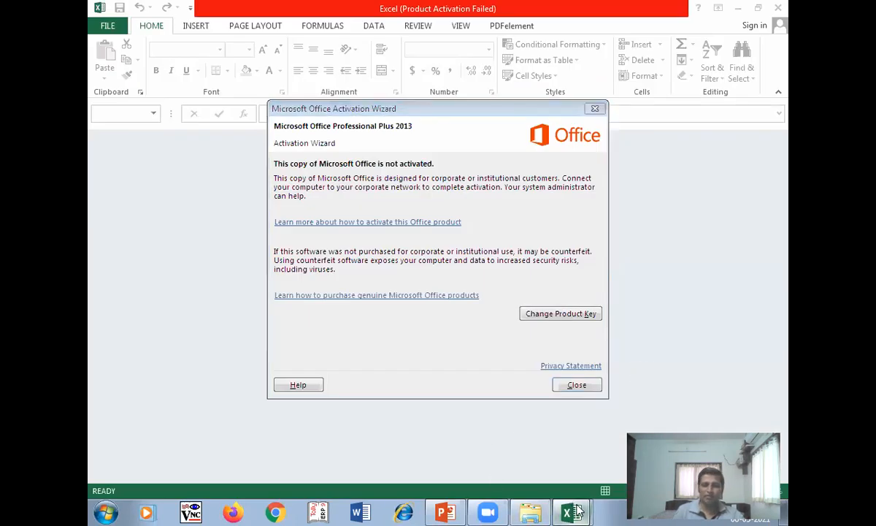
{"action": "left_click", "coordinate": [517, 459]}
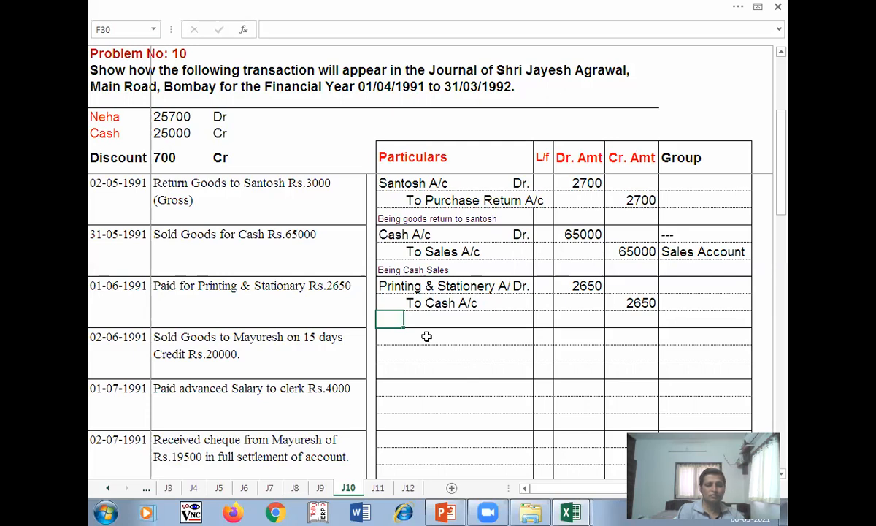
- Enter the group Indirect Exp in L28 and '--- in L29
{"action": "left_click", "coordinate": [674, 288]}
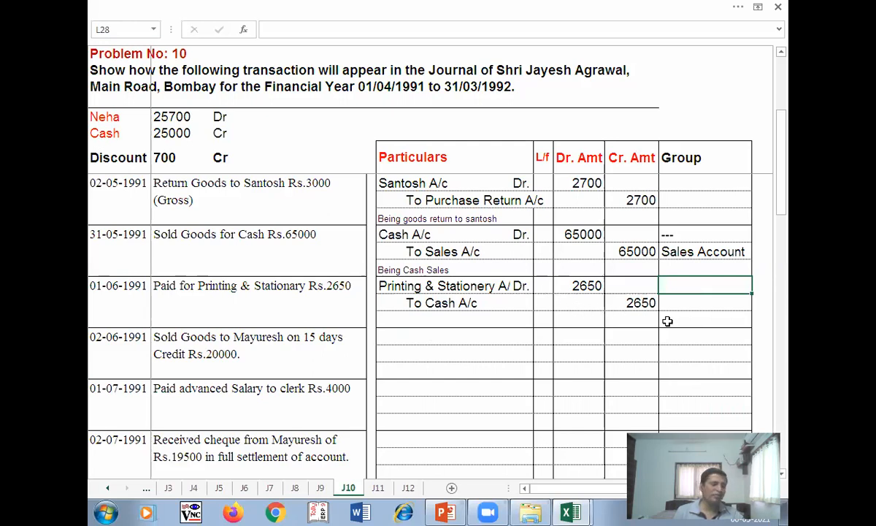
{"action": "type", "text": "BW"}
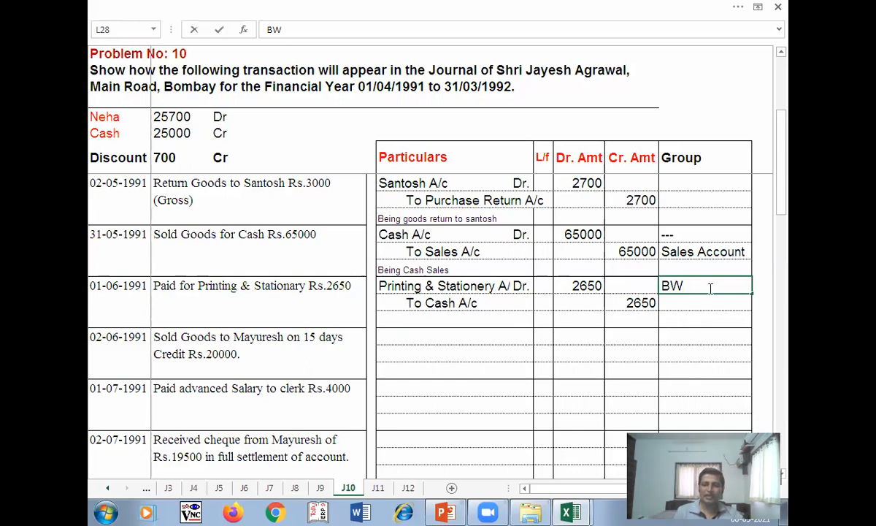
{"action": "key", "text": "BackSpace"}
{"action": "key", "text": "BackSpace"}
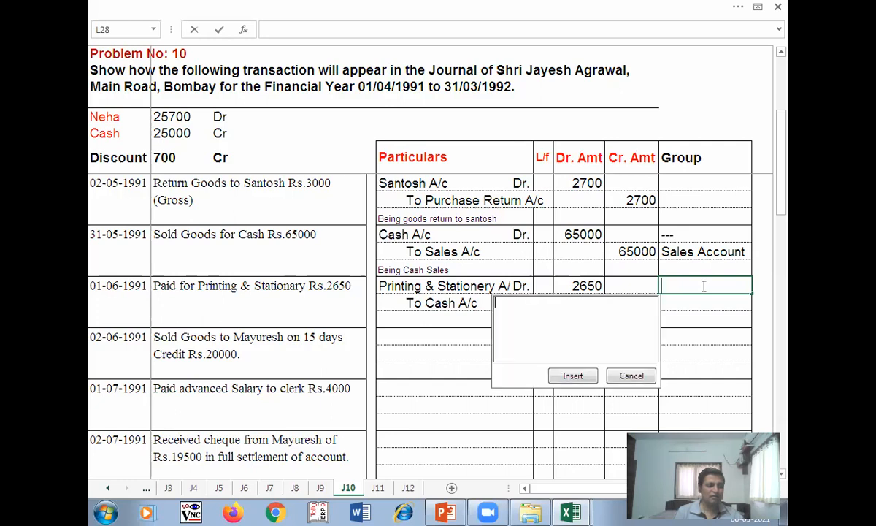
{"action": "type", "text": "iN"}
{"action": "key", "text": "BackSpace"}
{"action": "key", "text": "BackSpace"}
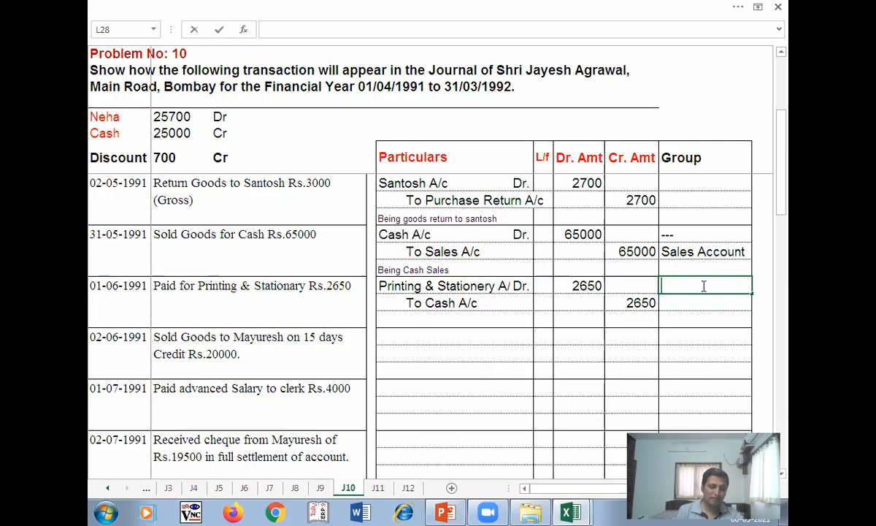
{"action": "type", "text": "Ind"}
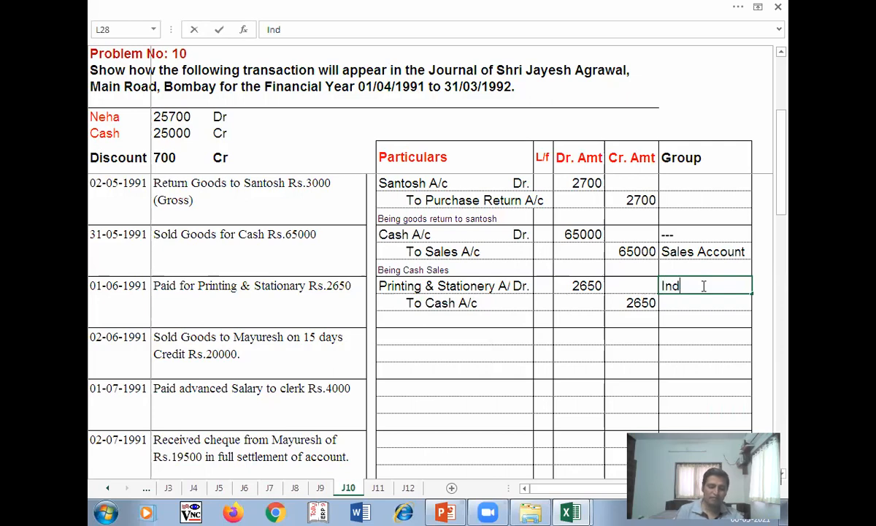
{"action": "type", "text": "irect Exp"}
{"action": "key", "text": "Return"}
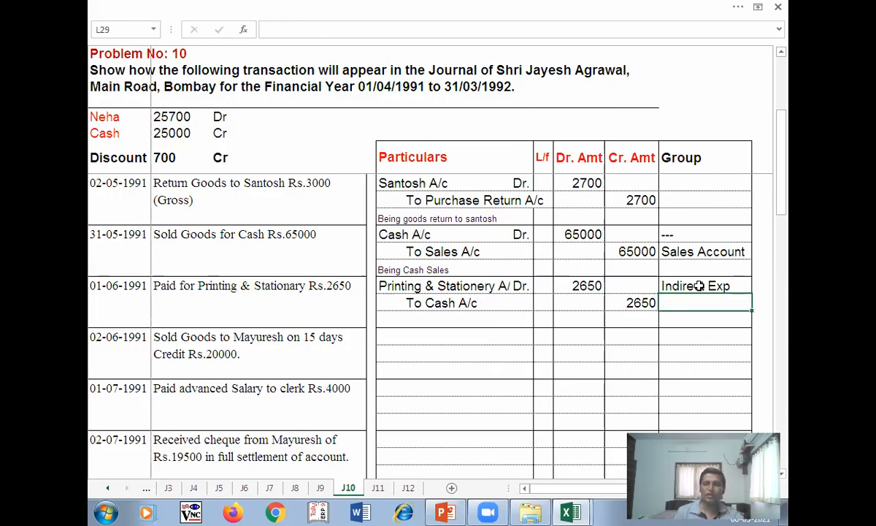
{"action": "type", "text": "'---"}
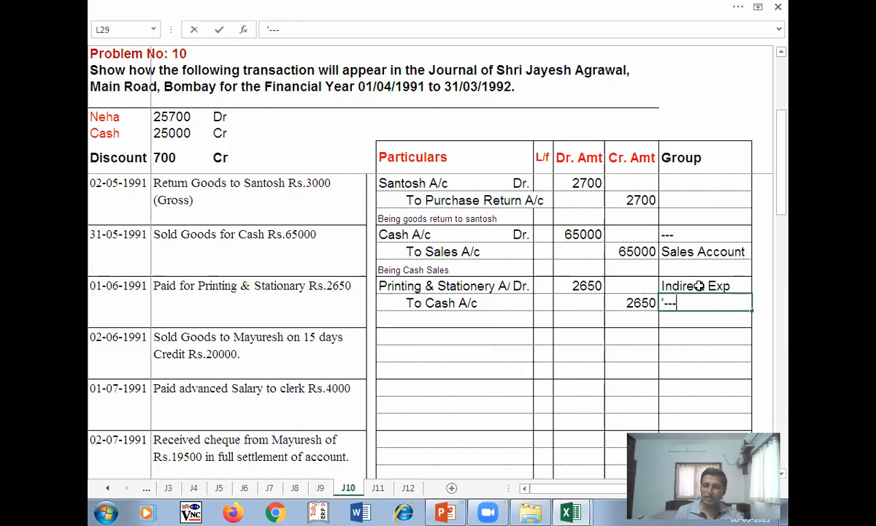
{"action": "key", "text": "Return"}
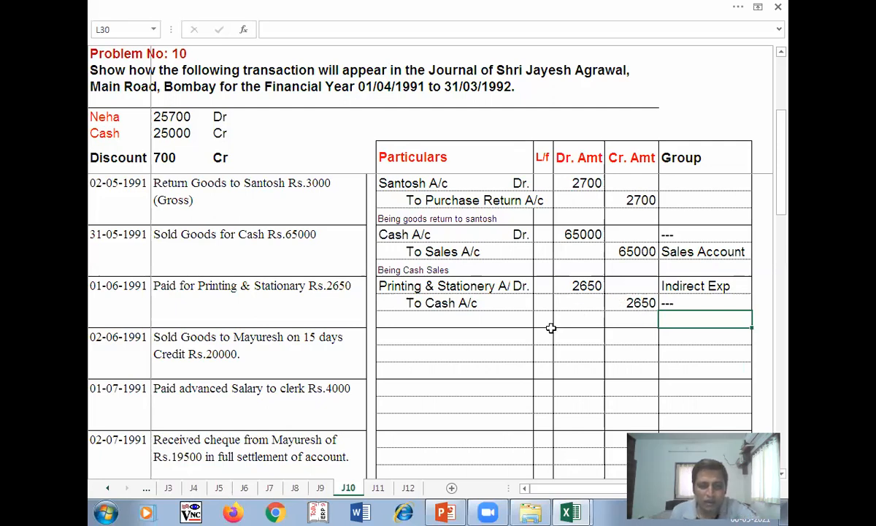
- Exit full-screen view, maximise the Journal.xls window and scroll the sheet left
{"action": "key", "text": "Up"}
{"action": "left_click", "coordinate": [140, 341]}
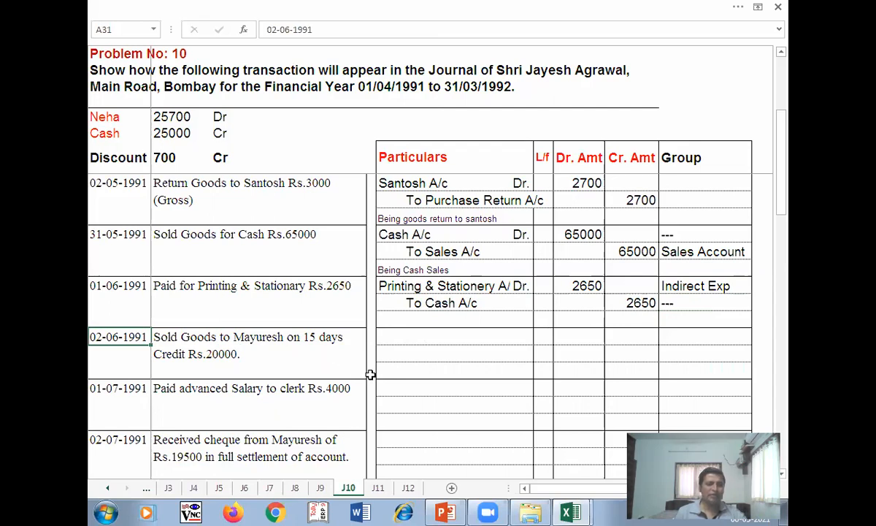
{"action": "key", "text": "Escape"}
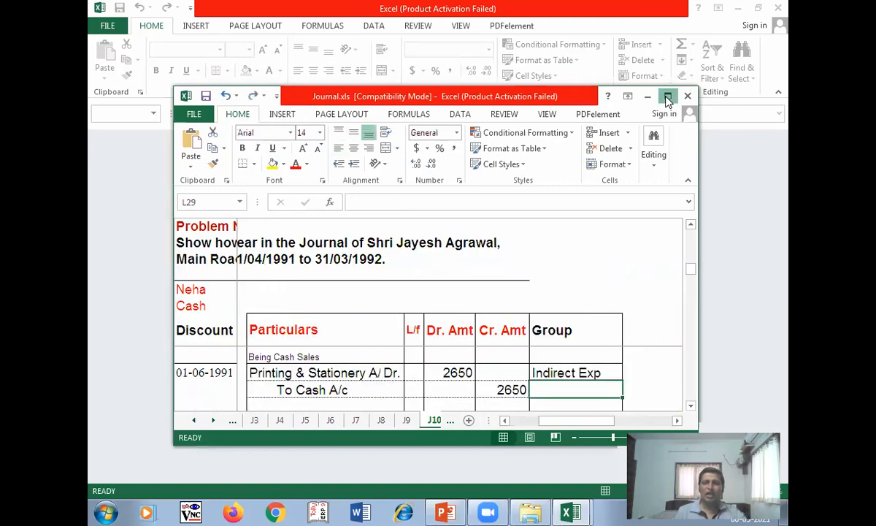
{"action": "left_click", "coordinate": [668, 95]}
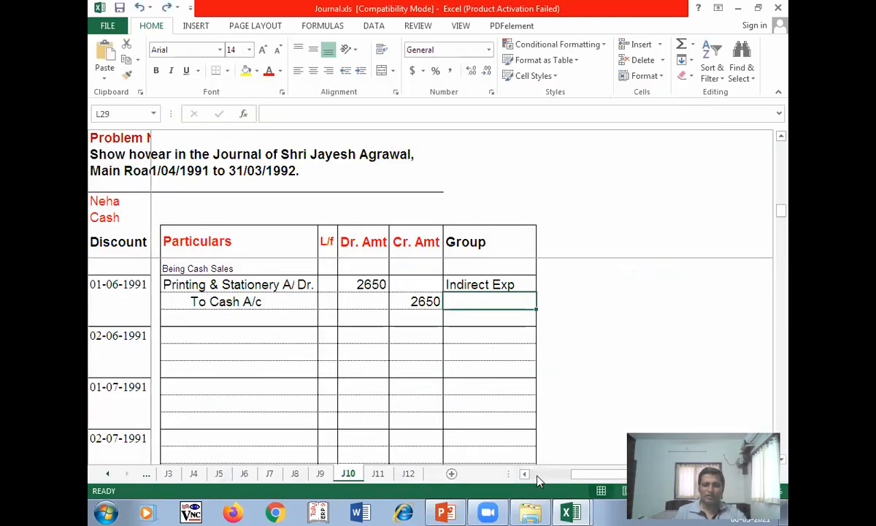
{"action": "left_click_drag", "start_coordinate": [597, 480], "coordinate": [524, 476]}
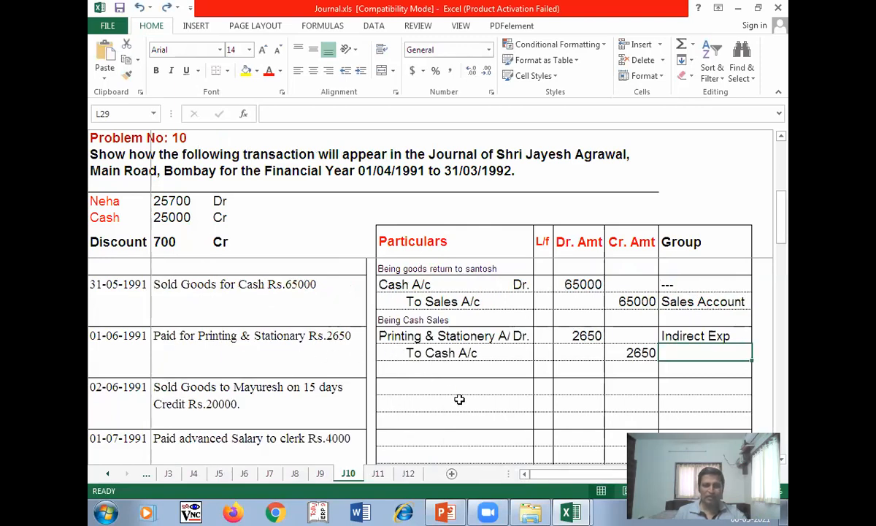
- Select the 02-06-1991 row's Particulars cell, leaving stray text o69 and cu in the Group column
{"action": "type", "text": "o69"}
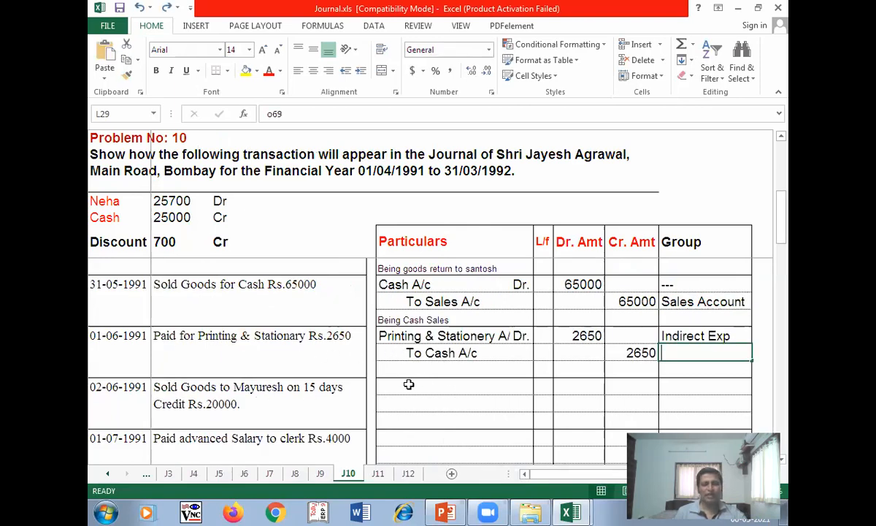
{"action": "key", "text": "Return"}
{"action": "type", "text": "cu"}
{"action": "left_click", "coordinate": [406, 385]}
{"action": "left_click", "coordinate": [394, 388]}
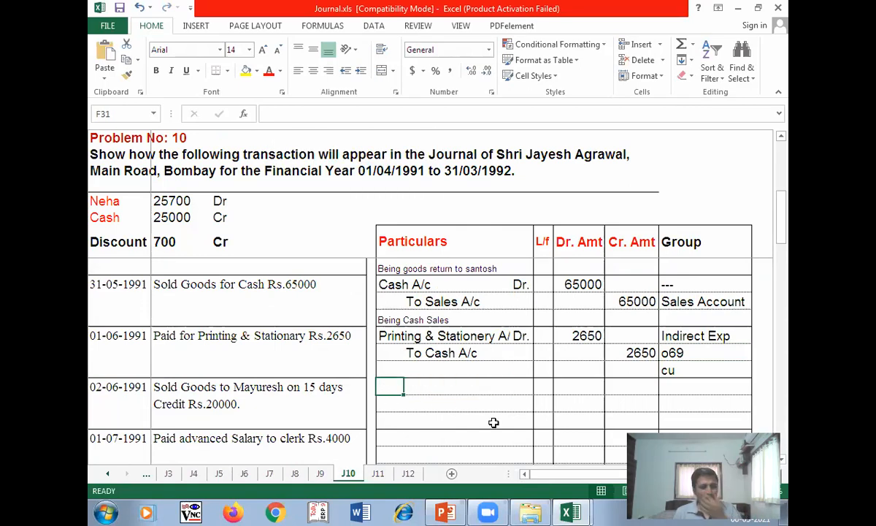
- Record the debtor's A/c Dr. 20000 and To Sales A/c 20000 as the credit line
{"action": "type", "text": "Mayuresh A/c"}
{"action": "key", "text": "Tab"}
{"action": "key", "text": "Tab"}
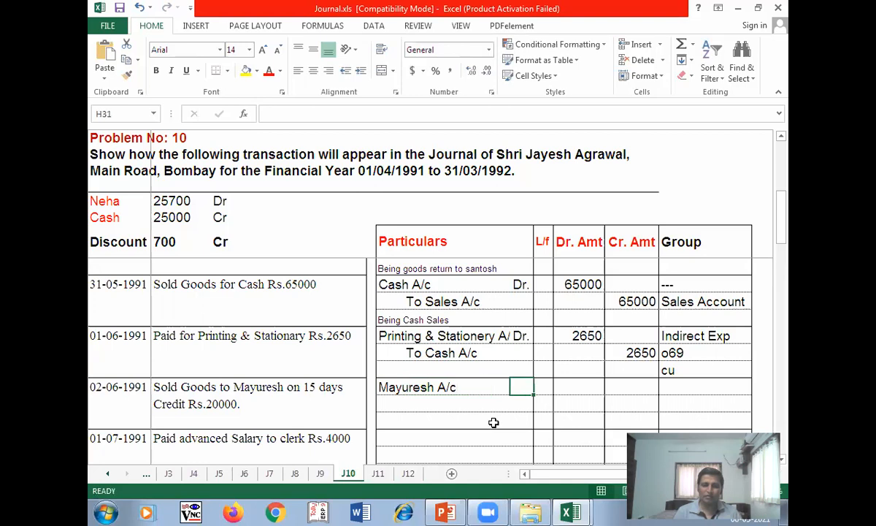
{"action": "type", "text": "Dr."}
{"action": "key", "text": "Tab"}
{"action": "type", "text": "20000"}
{"action": "key", "text": "Tab"}
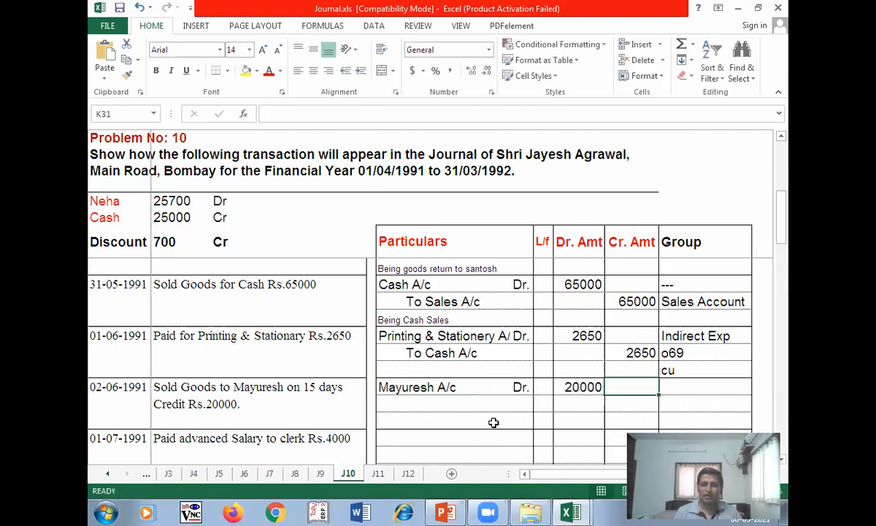
{"action": "key", "text": "Return"}
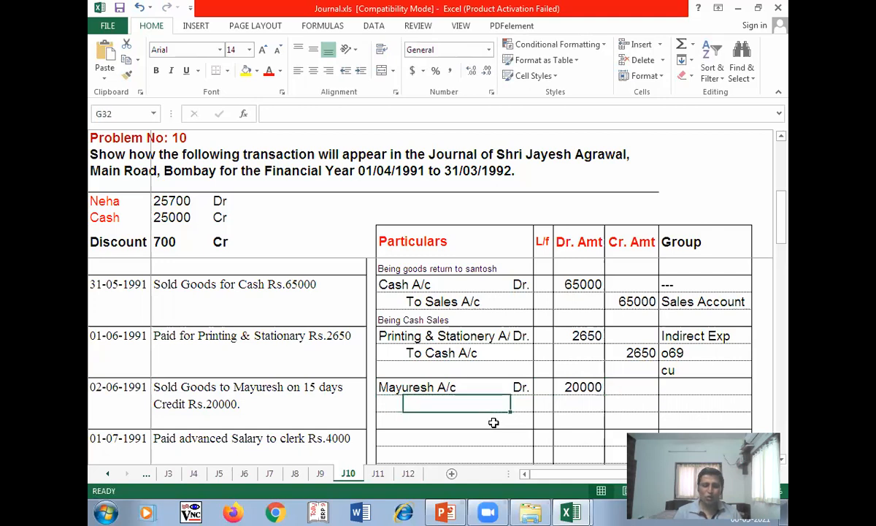
{"action": "type", "text": "To Sales A/c"}
{"action": "key", "text": "Tab"}
{"action": "key", "text": "Tab"}
{"action": "key", "text": "Tab"}
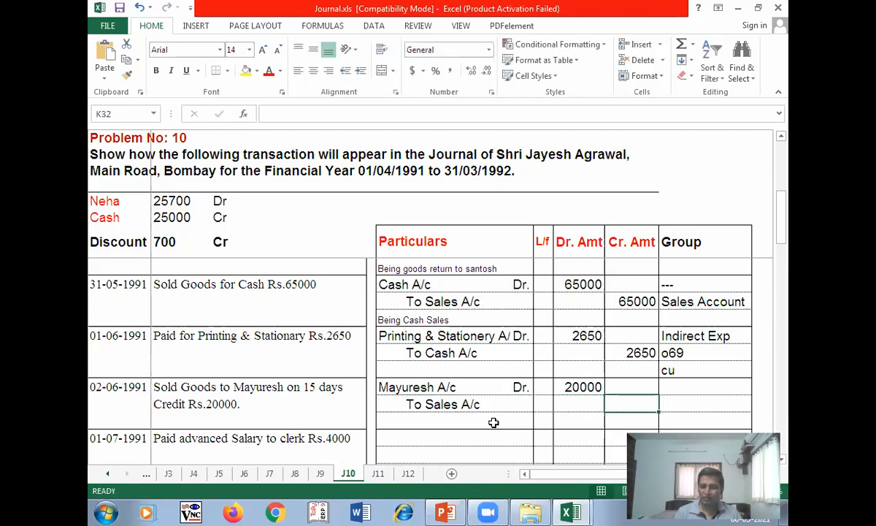
{"action": "type", "text": "20000"}
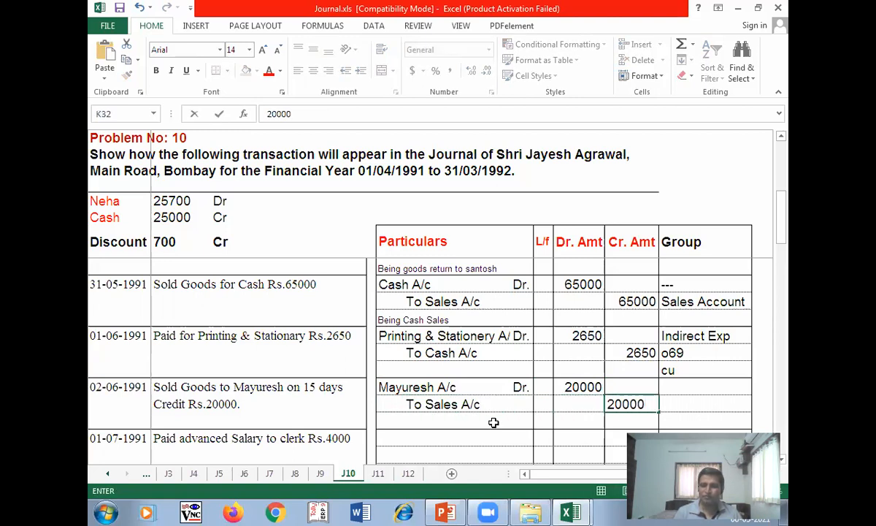
{"action": "key", "text": "Return"}
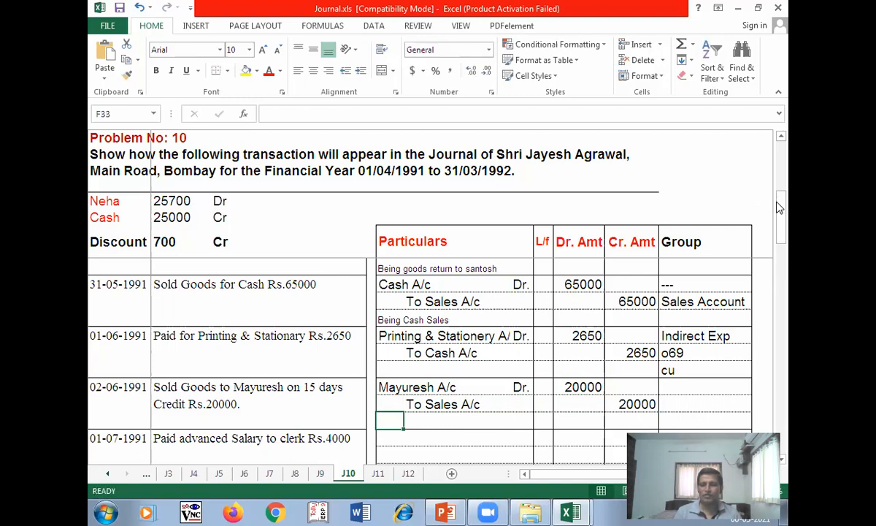
- Add the narration 'Being Credit Sales', correcting the misspelled word 'Sals' to 'Sales'
{"action": "left_click_drag", "start_coordinate": [780, 208], "coordinate": [784, 228]}
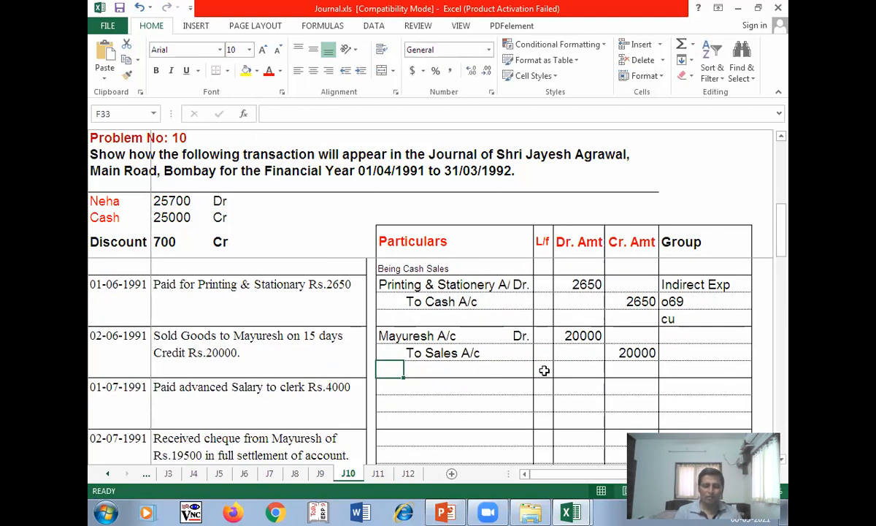
{"action": "type", "text": "Being"}
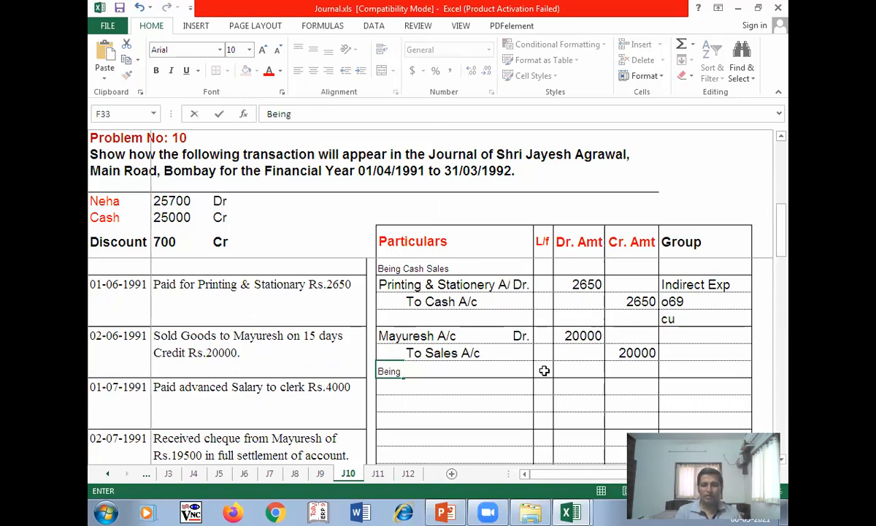
{"action": "type", "text": " Credit "}
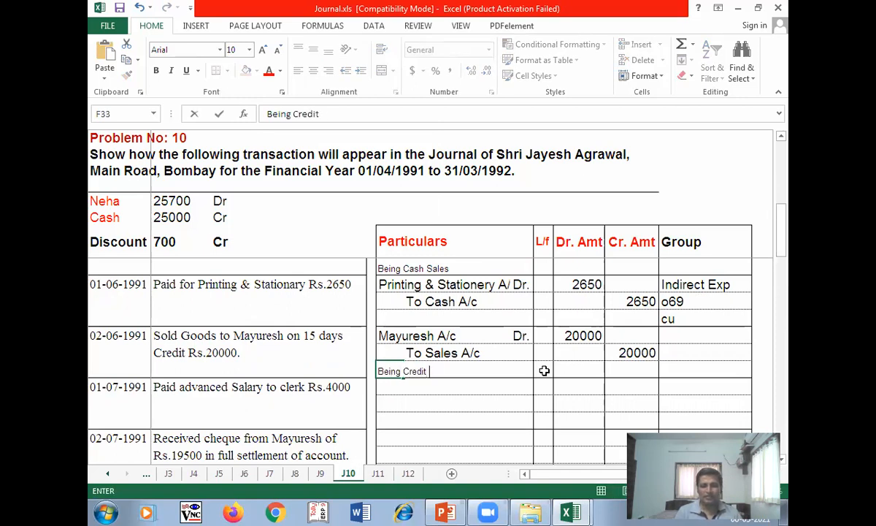
{"action": "type", "text": "Sales"}
{"action": "key", "text": "Tab"}
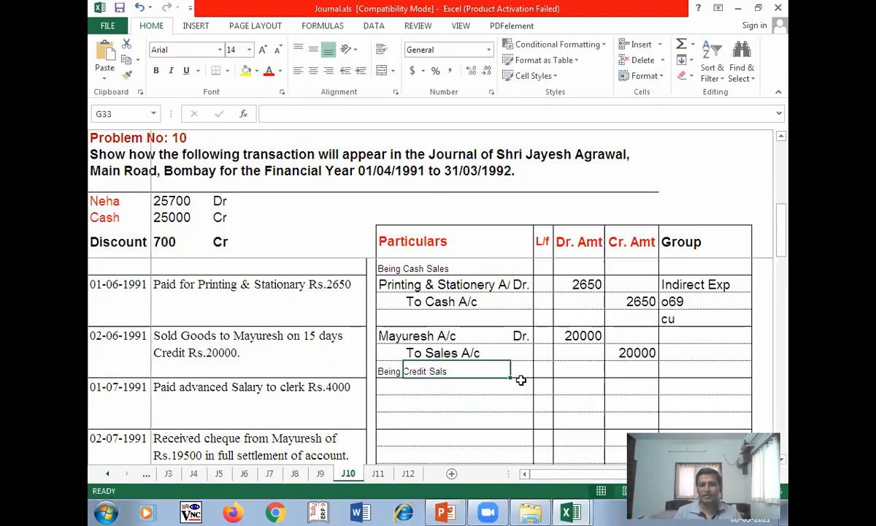
{"action": "double_click", "coordinate": [451, 370]}
{"action": "left_click", "coordinate": [374, 370]}
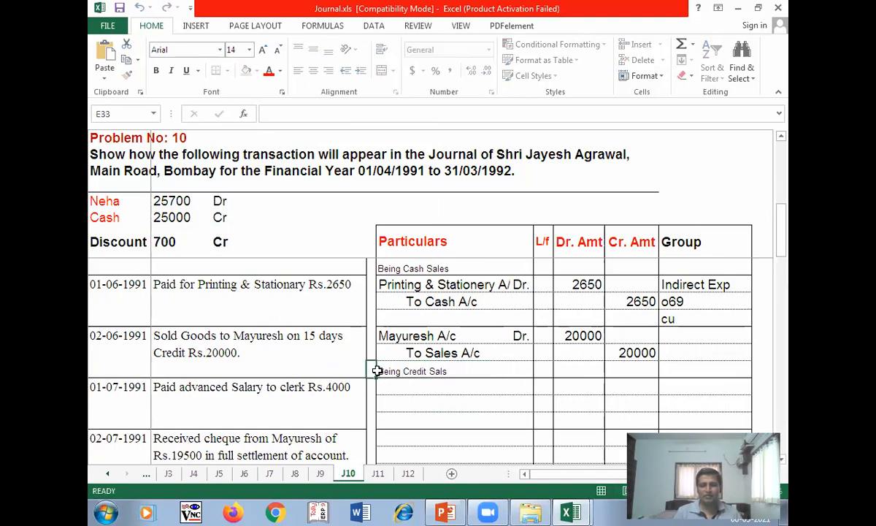
{"action": "left_click", "coordinate": [392, 371]}
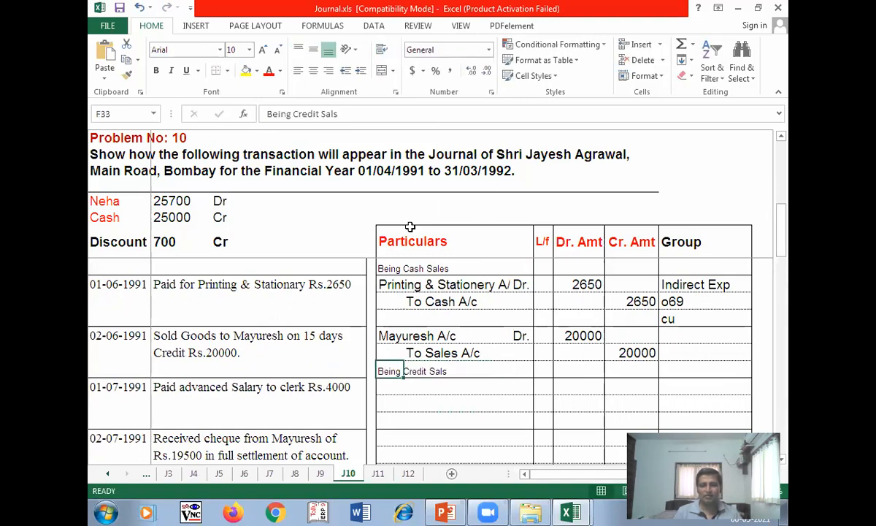
{"action": "double_click", "coordinate": [330, 114]}
{"action": "type", "text": "Sales"}
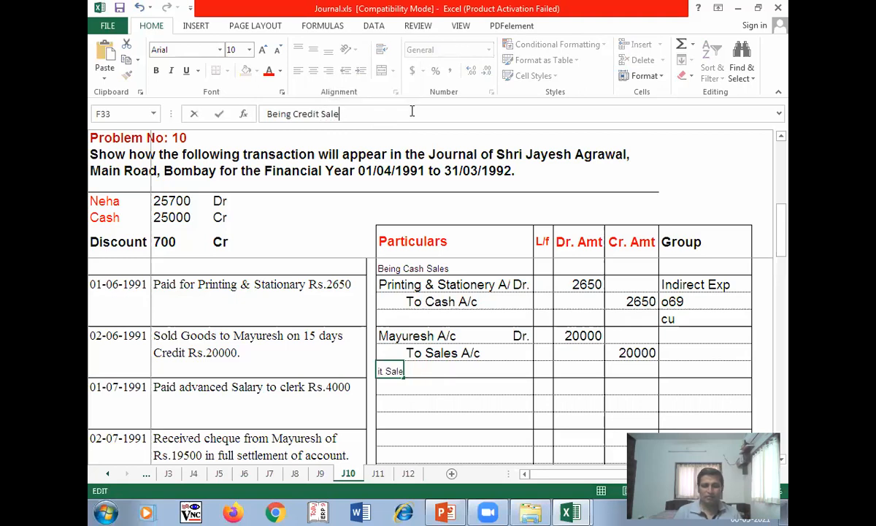
{"action": "key", "text": "Tab"}
{"action": "key", "text": "Tab"}
{"action": "key", "text": "Tab"}
{"action": "key", "text": "Tab"}
{"action": "key", "text": "Tab"}
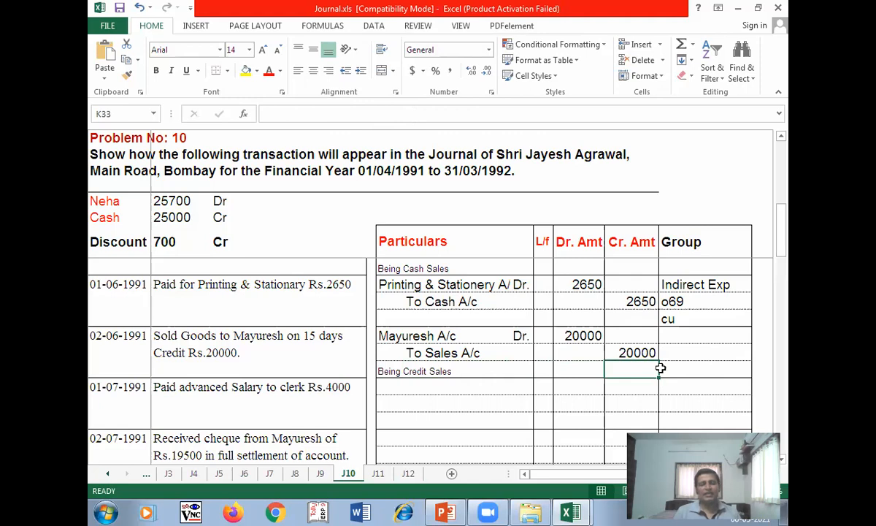
- Dismiss the stray program picker, then enter Sundry Debtors in L31 and '--- in L32
{"action": "left_click", "coordinate": [695, 337]}
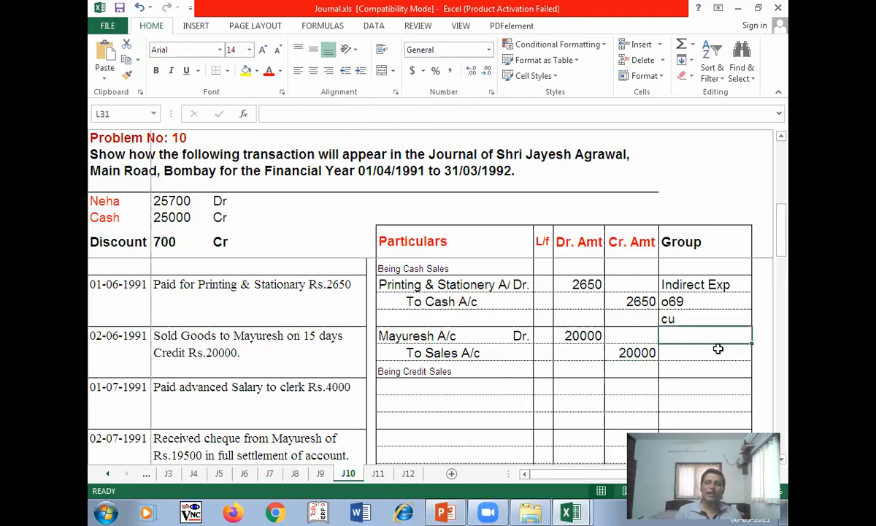
{"action": "left_click", "coordinate": [684, 367]}
{"action": "left_click", "coordinate": [684, 334]}
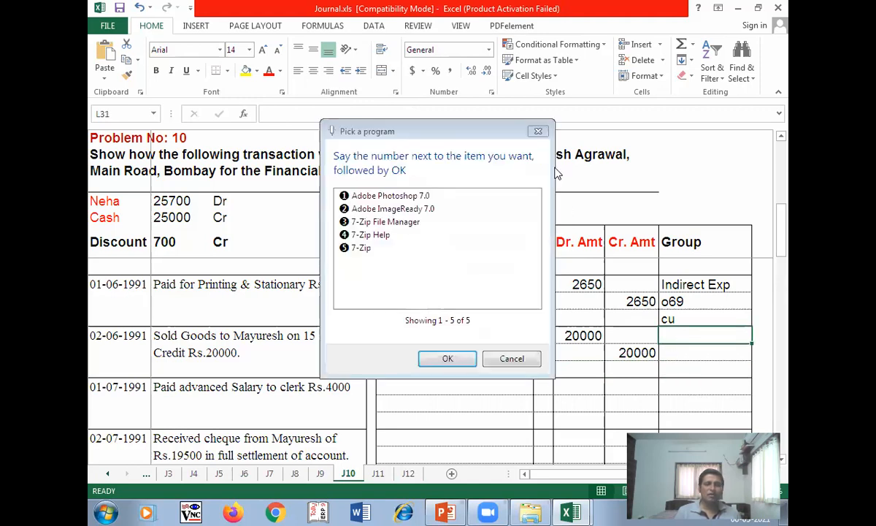
{"action": "left_click", "coordinate": [513, 360]}
{"action": "type", "text": "Sundry Debtors"}
{"action": "key", "text": "Return"}
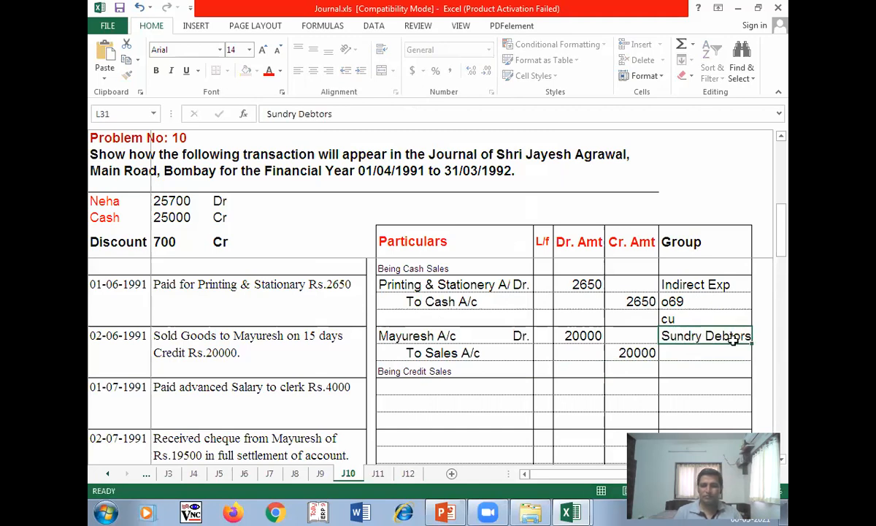
{"action": "key", "text": "Down"}
{"action": "type", "text": "-"}
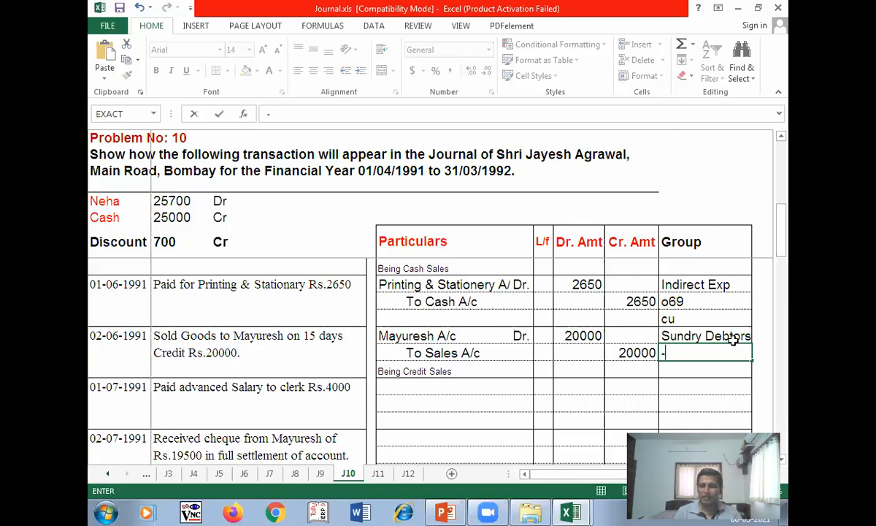
{"action": "key", "text": "BackSpace"}
{"action": "type", "text": "'---"}
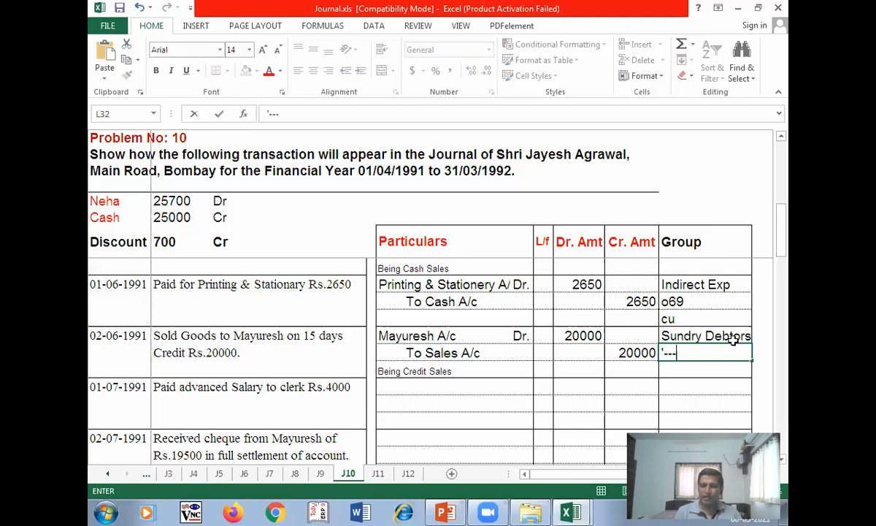
{"action": "key", "text": "Return"}
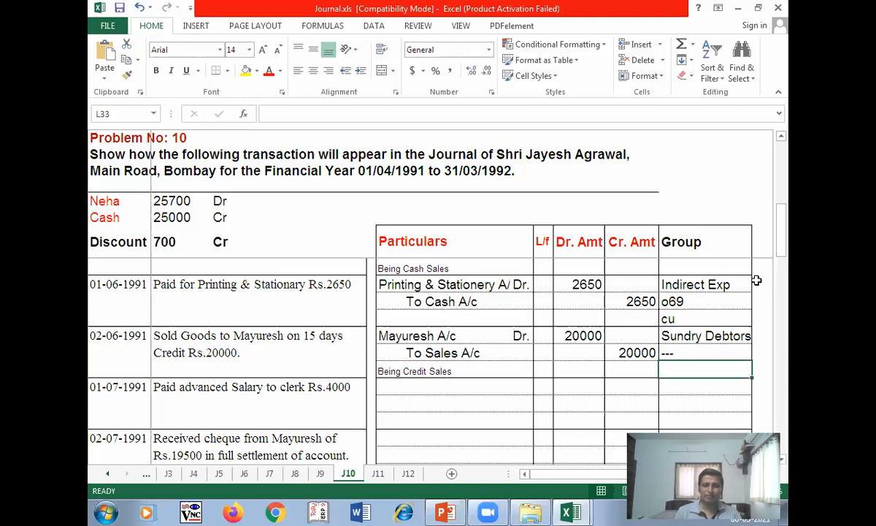
- Scroll down and set the ribbon to Auto-hide so more of the sheet shows
{"action": "left_click", "coordinate": [394, 387]}
{"action": "scroll", "coordinate": [501, 395], "scroll_direction": "down", "scroll_amount": 2}
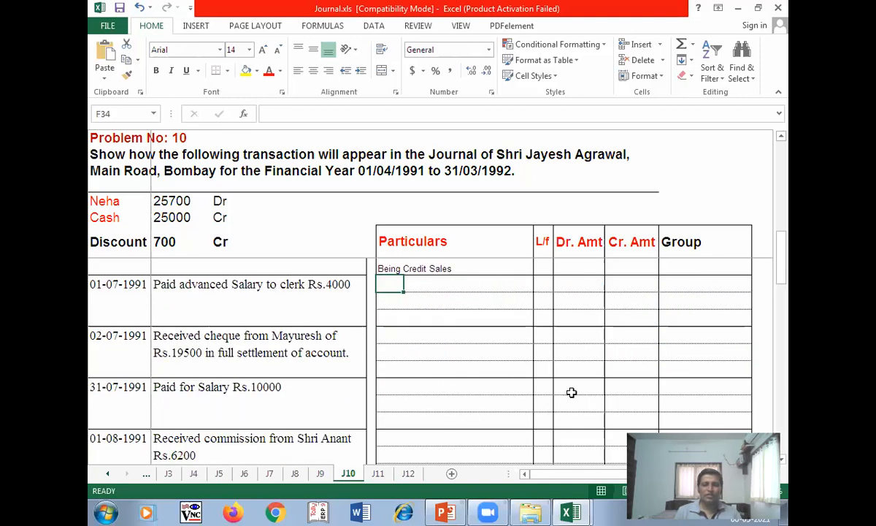
{"action": "left_click", "coordinate": [719, 8]}
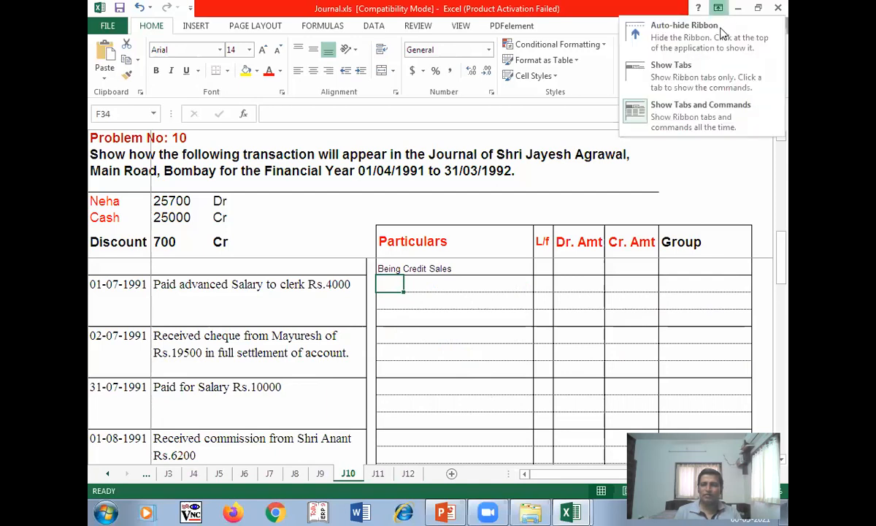
{"action": "left_click", "coordinate": [703, 120]}
{"action": "left_click", "coordinate": [719, 9]}
{"action": "left_click", "coordinate": [718, 35]}
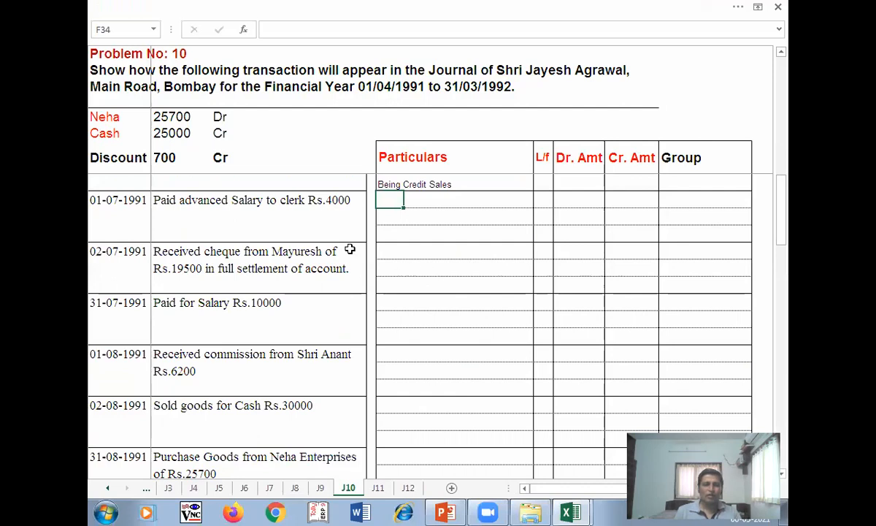
- Close the Windows Help window and select the 01-07-1991 advanced salary description cell
{"action": "left_click", "coordinate": [111, 204]}
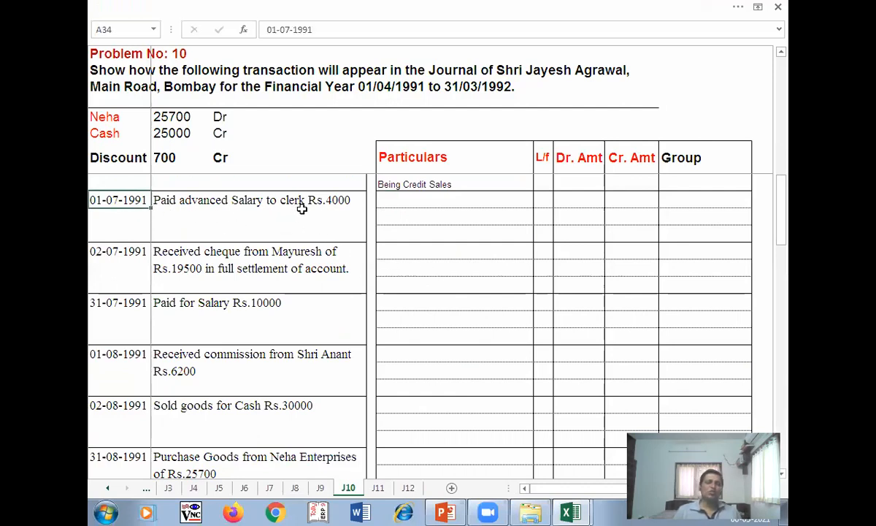
{"action": "left_click", "coordinate": [389, 200]}
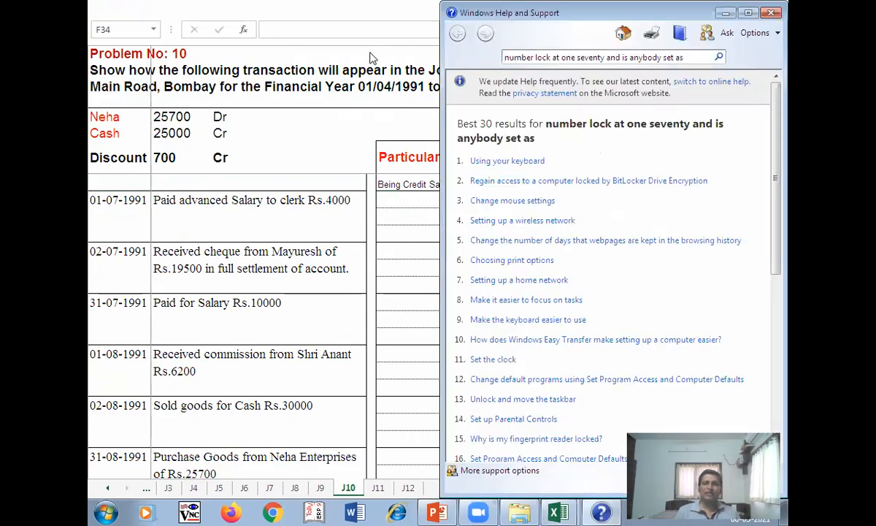
{"action": "left_click", "coordinate": [769, 14]}
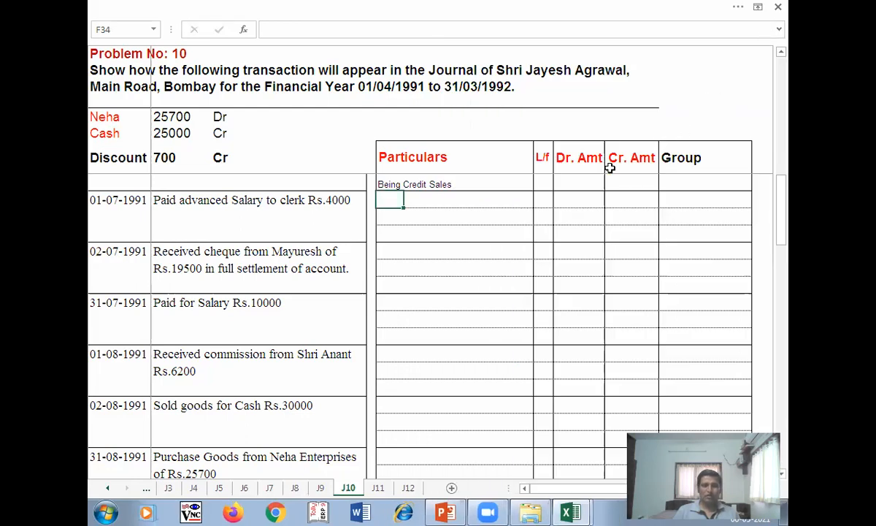
{"action": "left_click", "coordinate": [183, 197]}
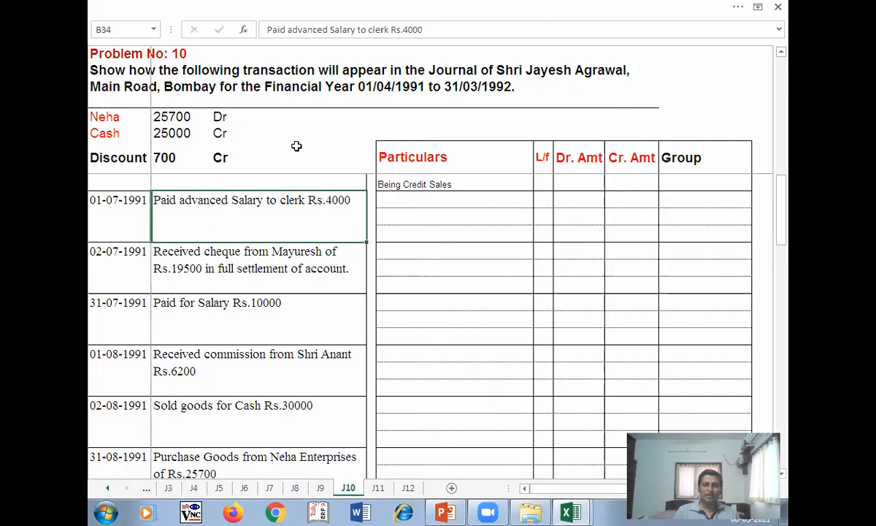
- Make the words 'advanced Salary' bold in the transaction description
{"action": "left_click_drag", "start_coordinate": [356, 30], "coordinate": [283, 29]}
{"action": "key", "text": "ctrl+b"}
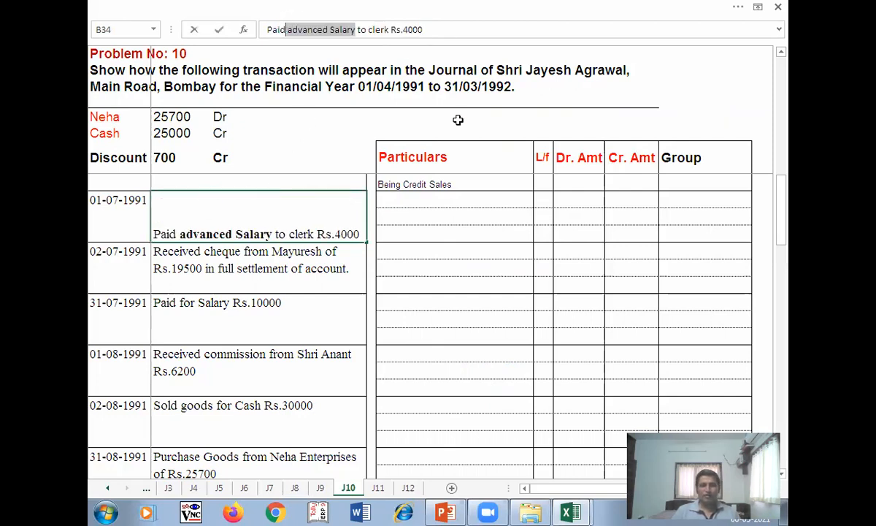
{"action": "left_click", "coordinate": [411, 232]}
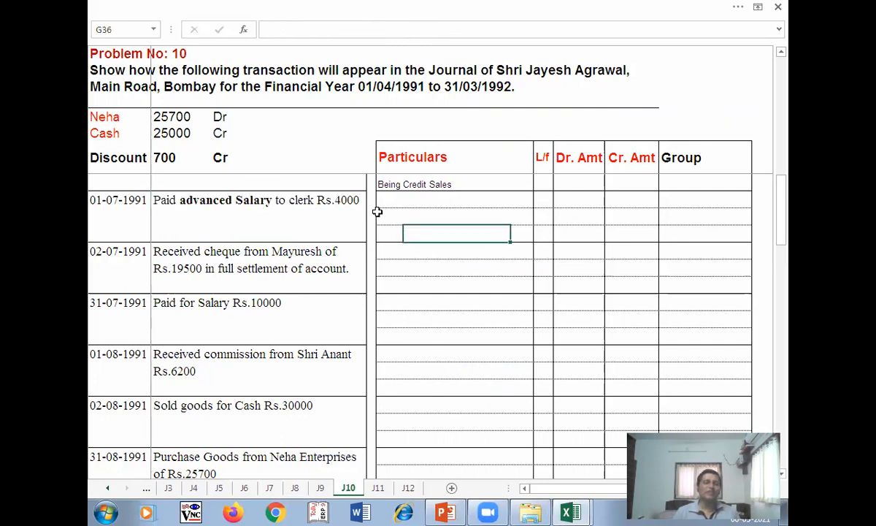
- Enter the debit line Advance Salary A/c Dr. 4000
{"action": "left_click", "coordinate": [396, 197]}
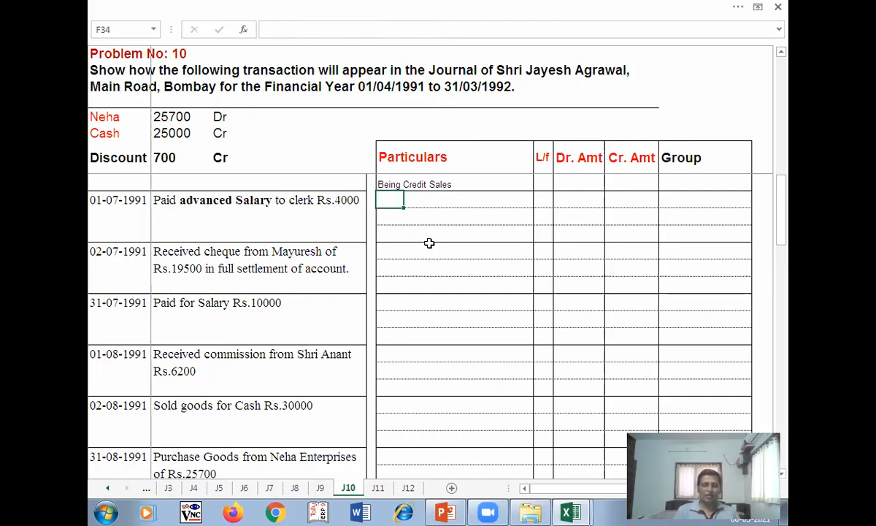
{"action": "type", "text": "Adv"}
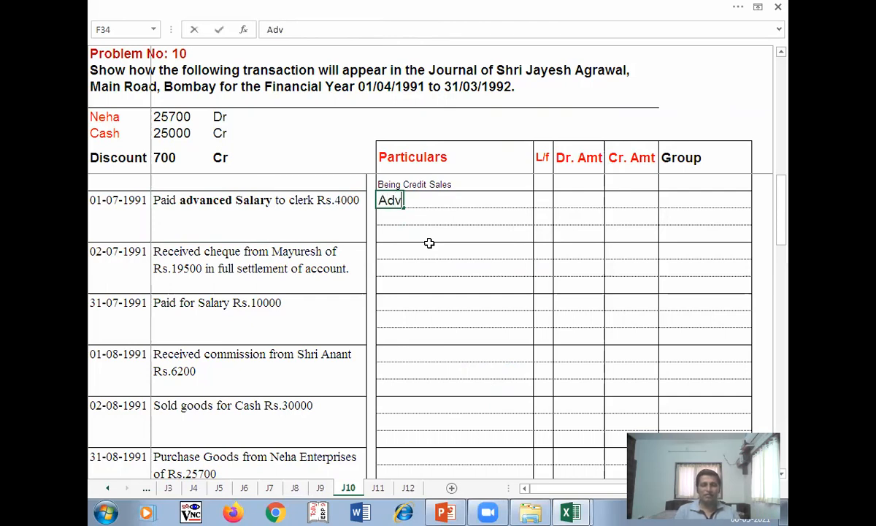
{"action": "type", "text": "ance S"}
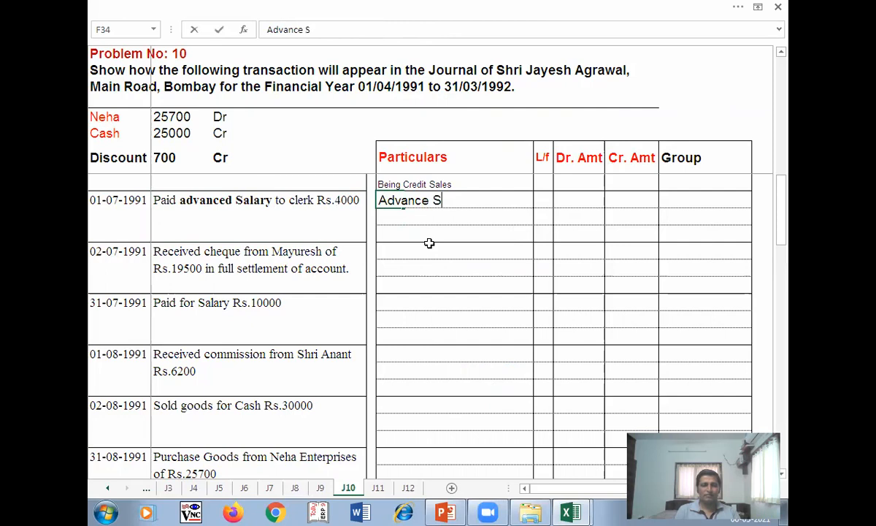
{"action": "type", "text": "alary A/c"}
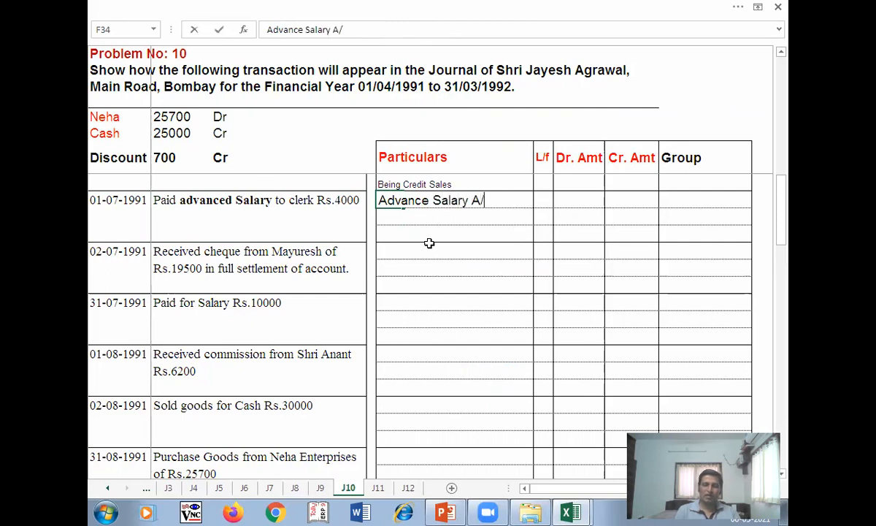
{"action": "key", "text": "Tab"}
{"action": "type", "text": "Dr."}
{"action": "key", "text": "Tab"}
{"action": "key", "text": "Tab"}
{"action": "type", "text": "4000"}
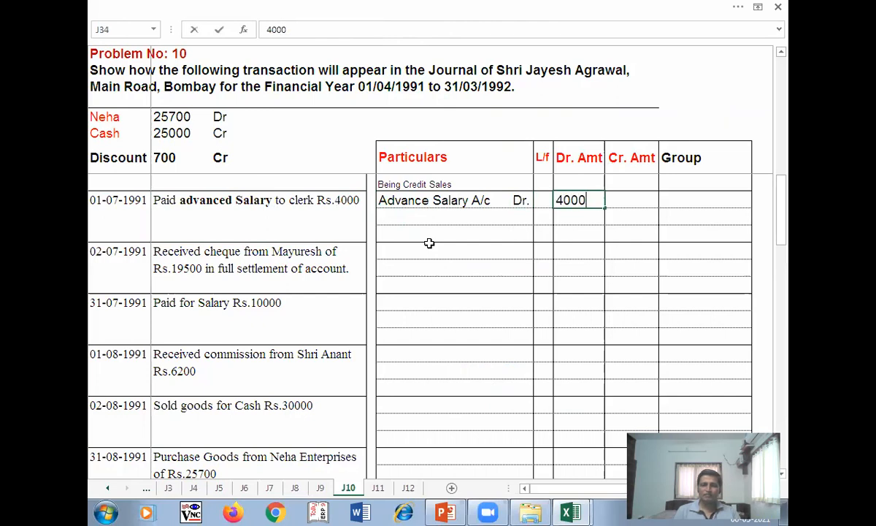
{"action": "key", "text": "Return"}
- Enter the credit line To Cash A/c with 4000 under Cr. Amt
{"action": "key", "text": "Tab"}
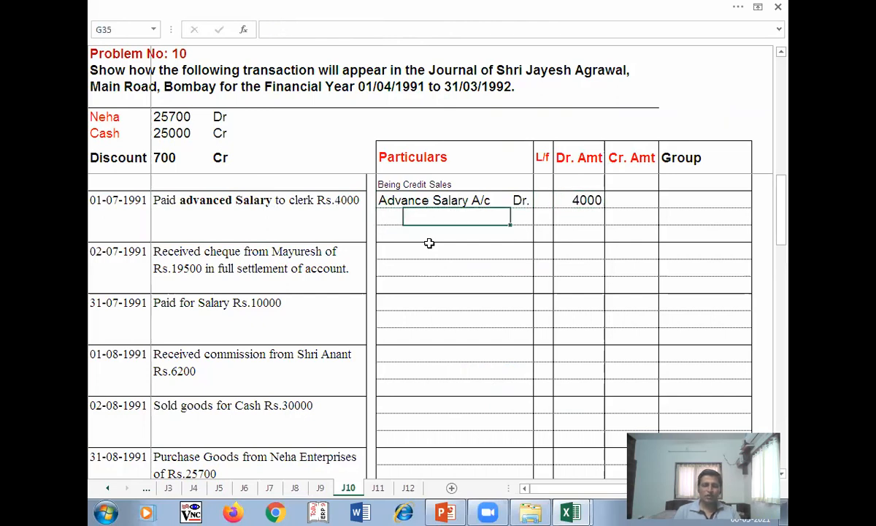
{"action": "type", "text": "To Sales A/c"}
{"action": "type", "text": "To Cas"}
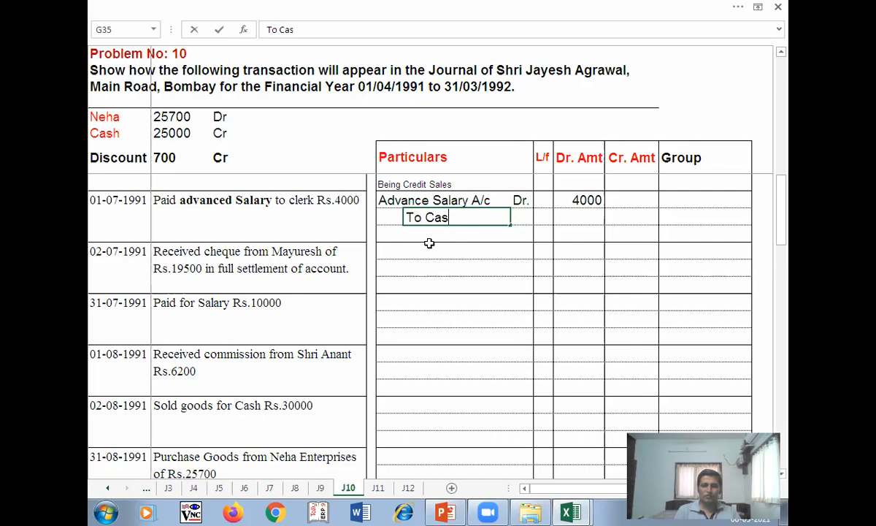
{"action": "type", "text": "h A/c"}
{"action": "key", "text": "Tab"}
{"action": "key", "text": "Tab"}
{"action": "key", "text": "Tab"}
{"action": "key", "text": "Tab"}
{"action": "type", "text": "e400"}
{"action": "key", "text": "BackSpace"}
{"action": "key", "text": "BackSpace"}
{"action": "key", "text": "BackSpace"}
{"action": "key", "text": "BackSpace"}
{"action": "type", "text": "4000"}
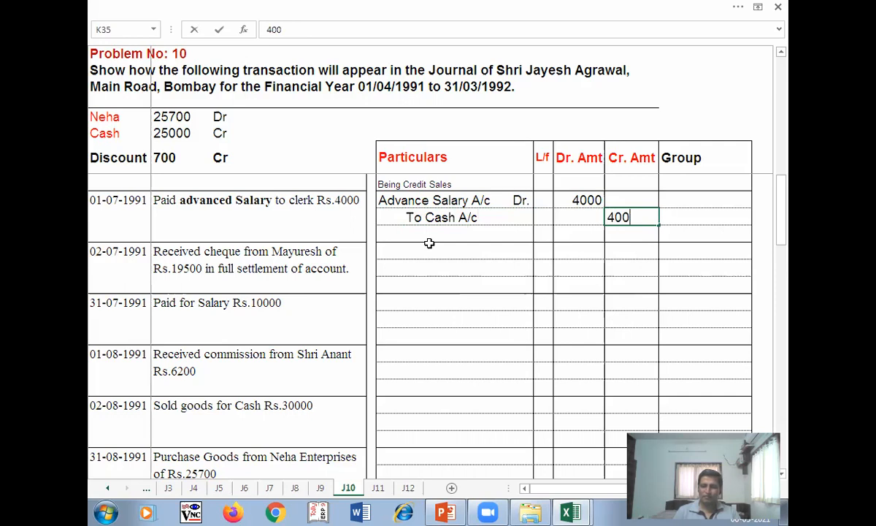
{"action": "key", "text": "Return"}
- Add the narration 'Being Advance Salary Paid' below the entry
{"action": "type", "text": "B"}
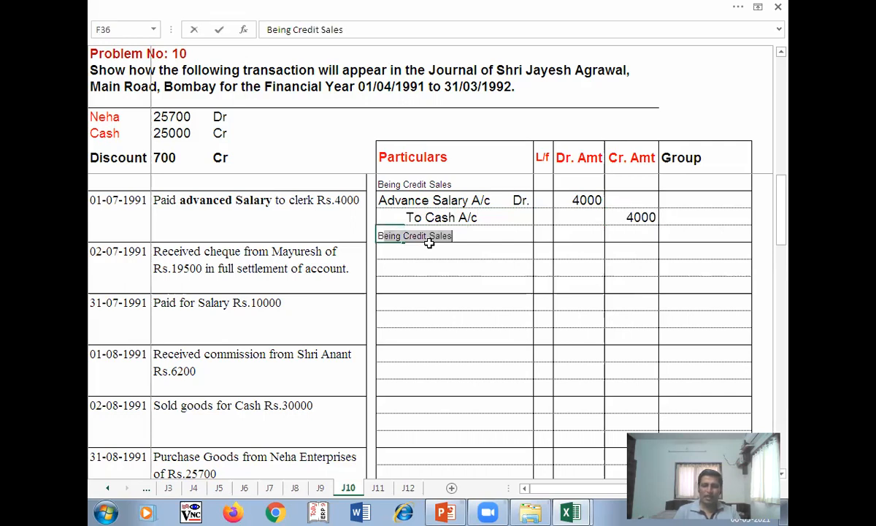
{"action": "type", "text": "eing "}
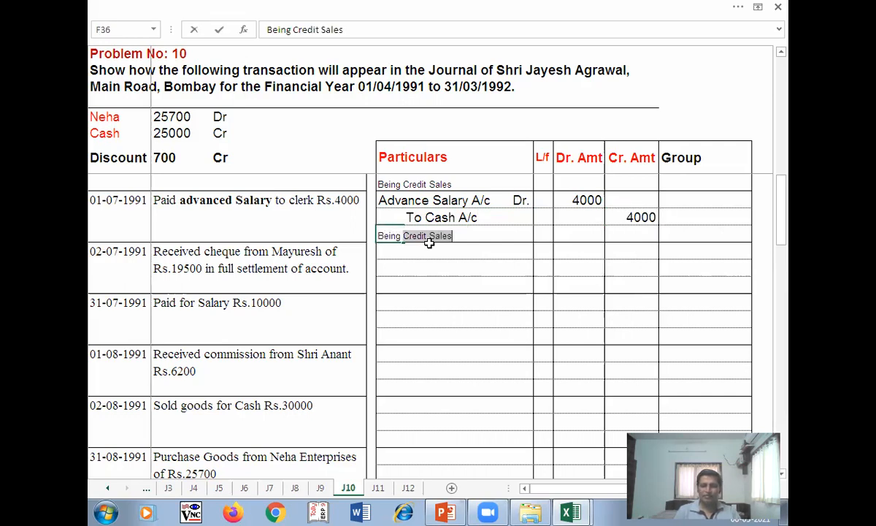
{"action": "type", "text": "Advance Salary Paid"}
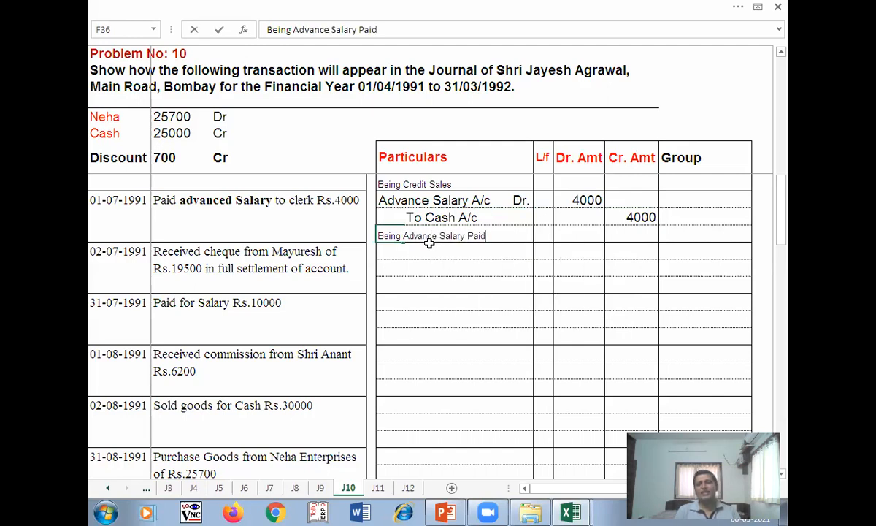
{"action": "key", "text": "Tab"}
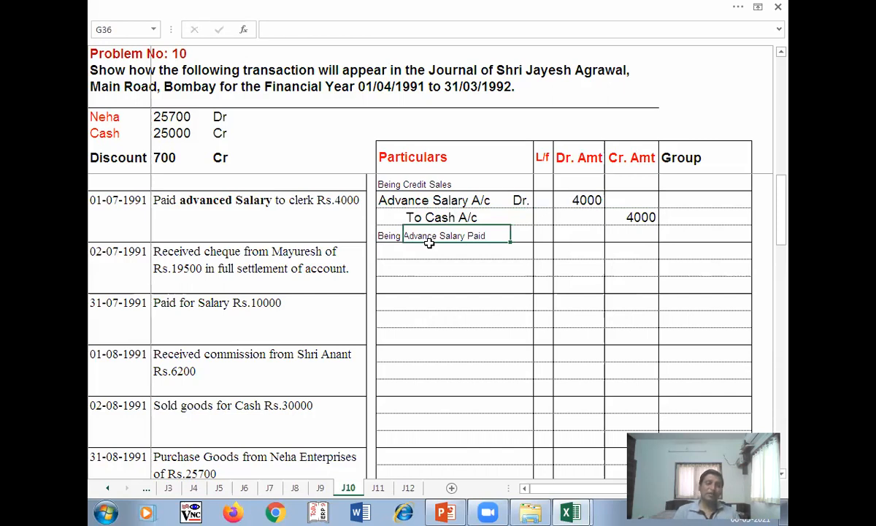
{"action": "type", "text": "ds@1"}
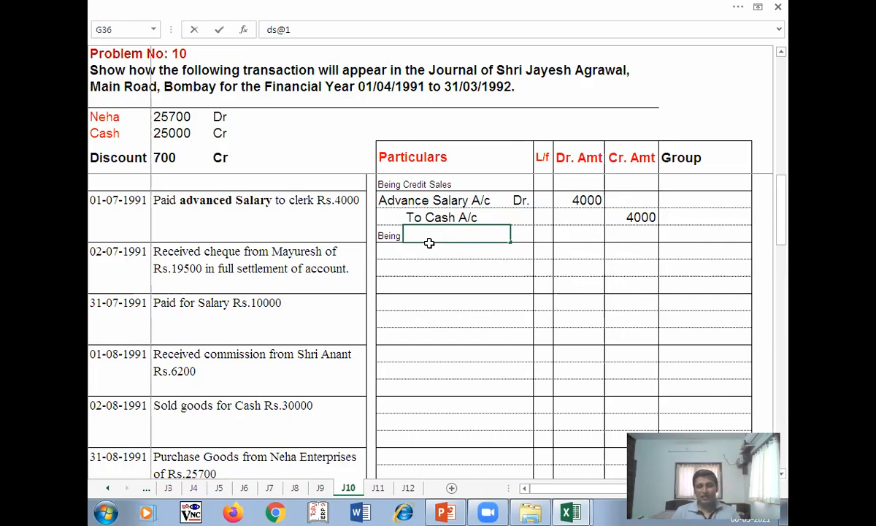
{"action": "key", "text": "Return"}
- Enter Loans & Advances (Asset) as the group in L34 for Advance Salary A/c
{"action": "left_click", "coordinate": [682, 198]}
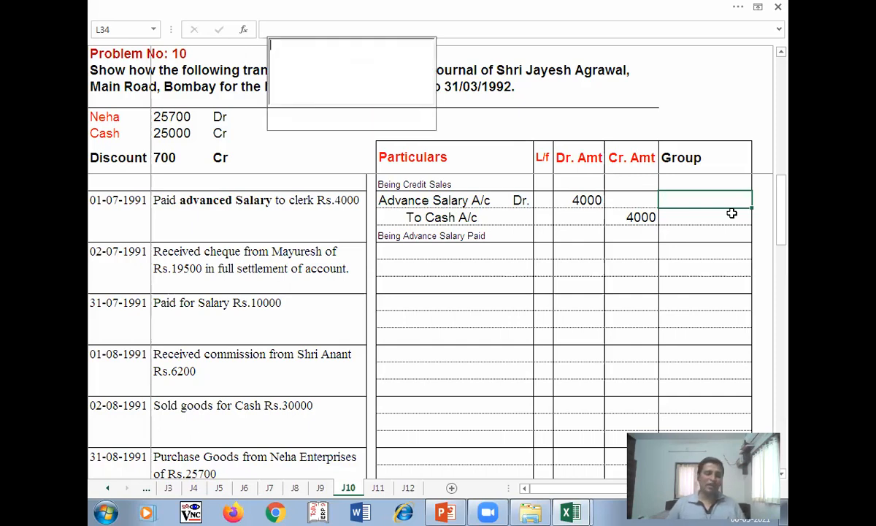
{"action": "double_click", "coordinate": [684, 198]}
{"action": "type", "text": "L"}
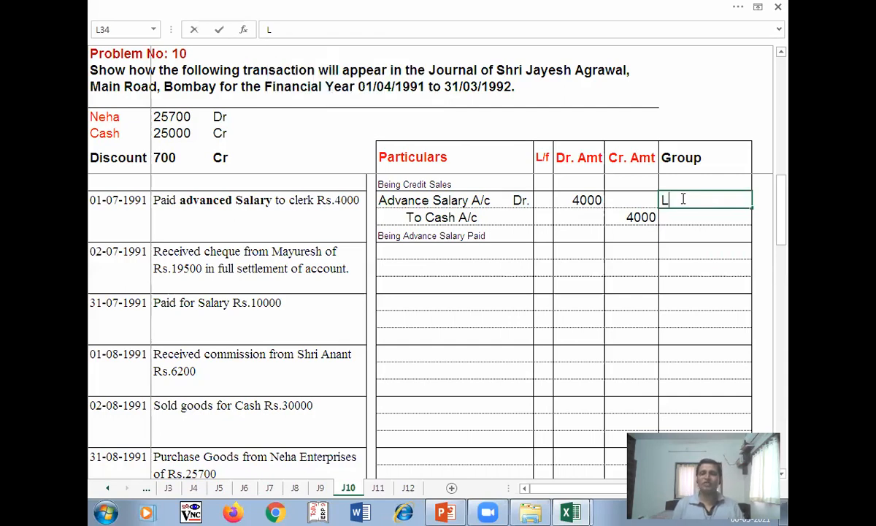
{"action": "type", "text": "oans"}
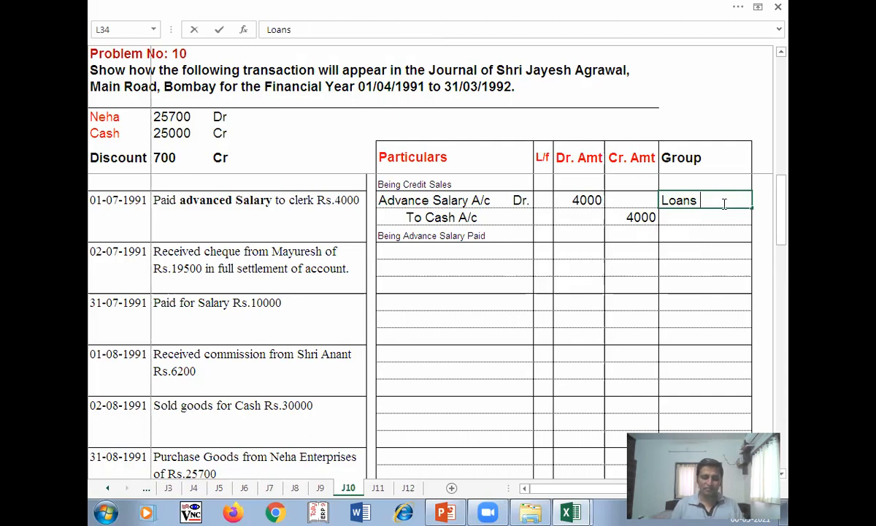
{"action": "type", "text": "& Advances"}
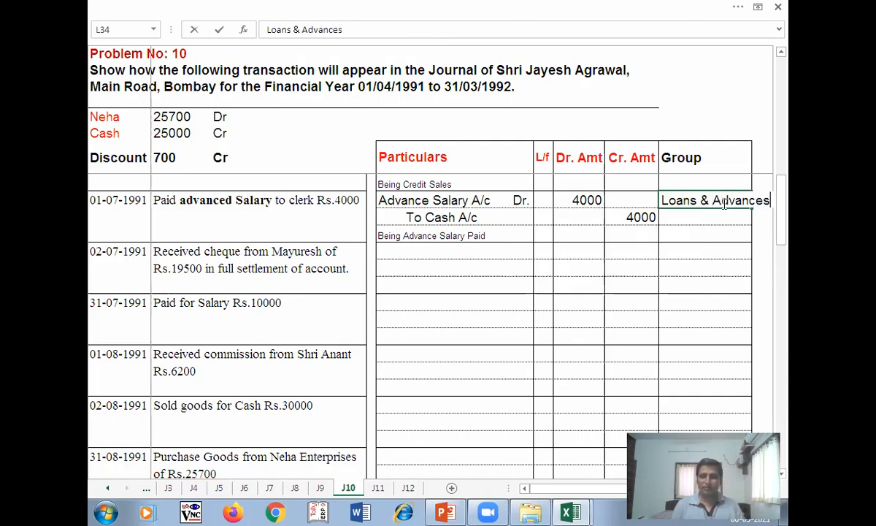
{"action": "type", "text": " ("}
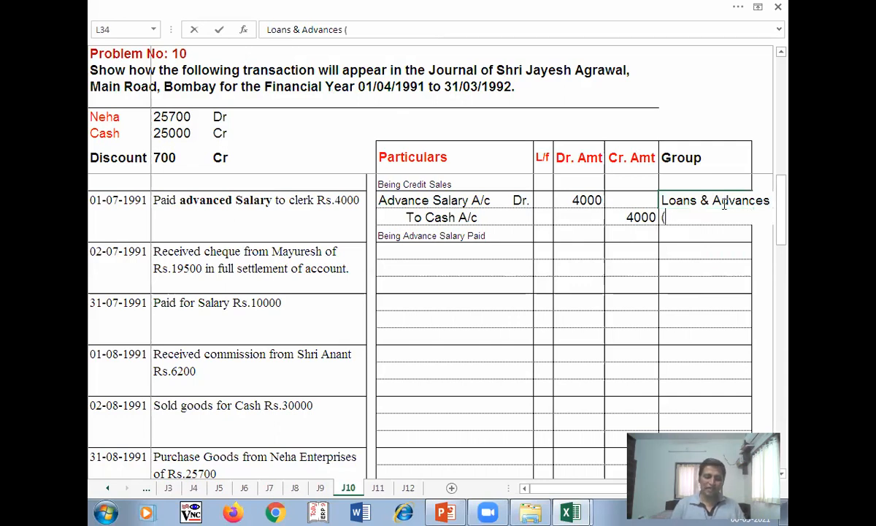
{"action": "type", "text": "Asset"}
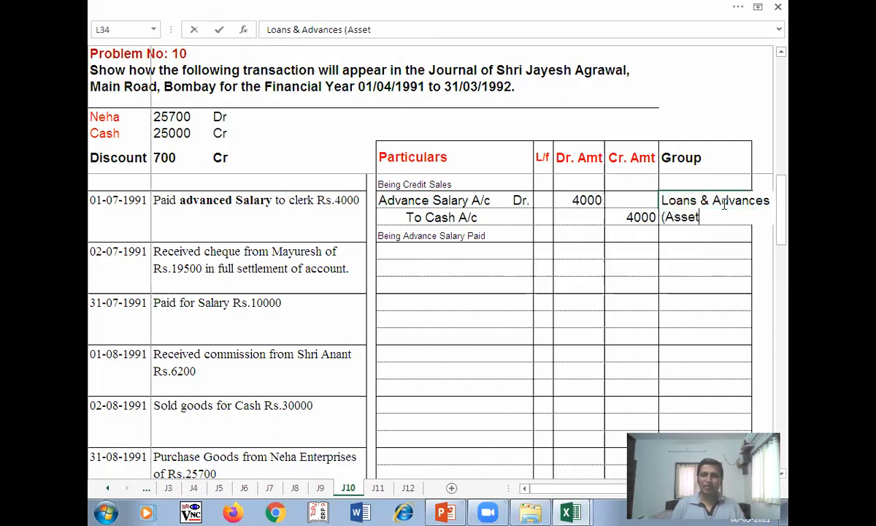
{"action": "type", "text": ")"}
{"action": "key", "text": "Return"}
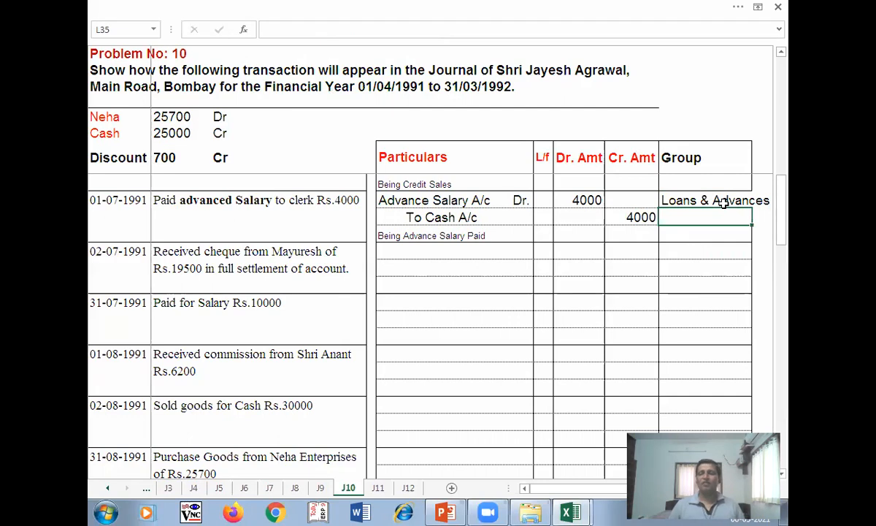
{"action": "left_click", "coordinate": [700, 200]}
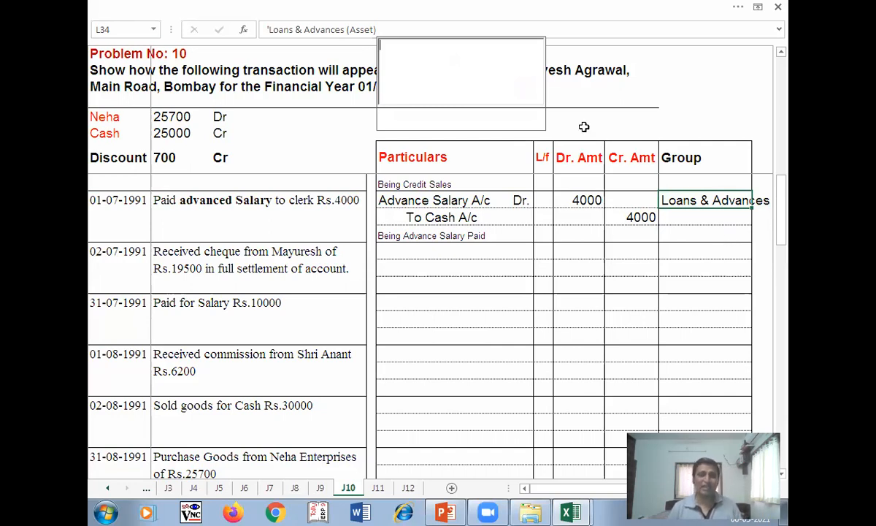
- Enter '--- as the group in L35 for the Cash A/c line
{"action": "left_click", "coordinate": [686, 216]}
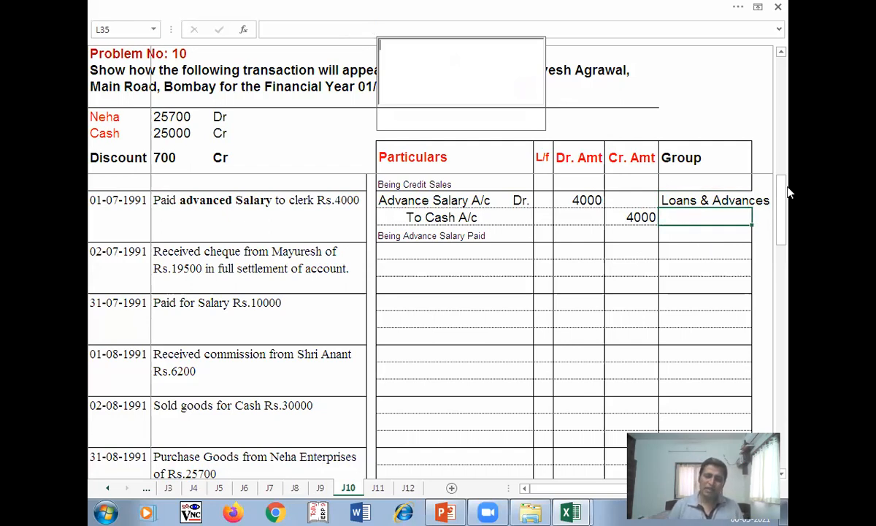
{"action": "type", "text": "'--="}
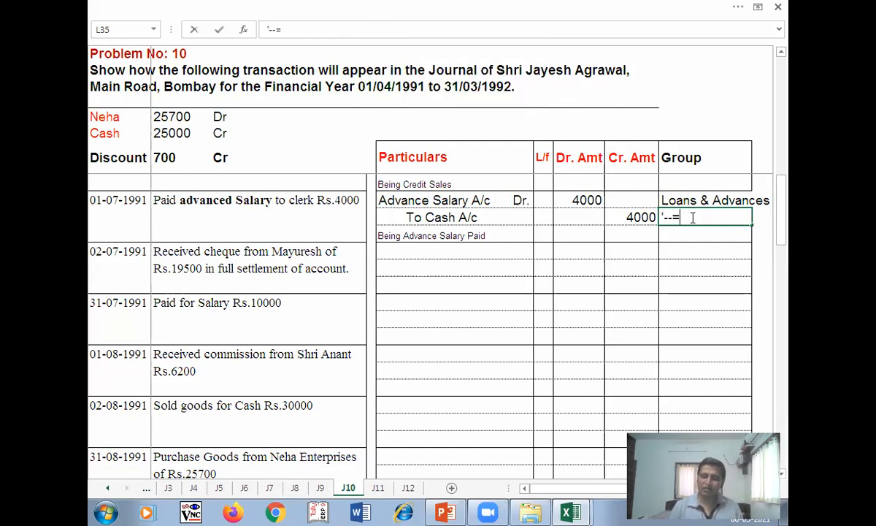
{"action": "key", "text": "BackSpace"}
{"action": "type", "text": "-"}
{"action": "key", "text": "Return"}
{"action": "left_click", "coordinate": [430, 250]}
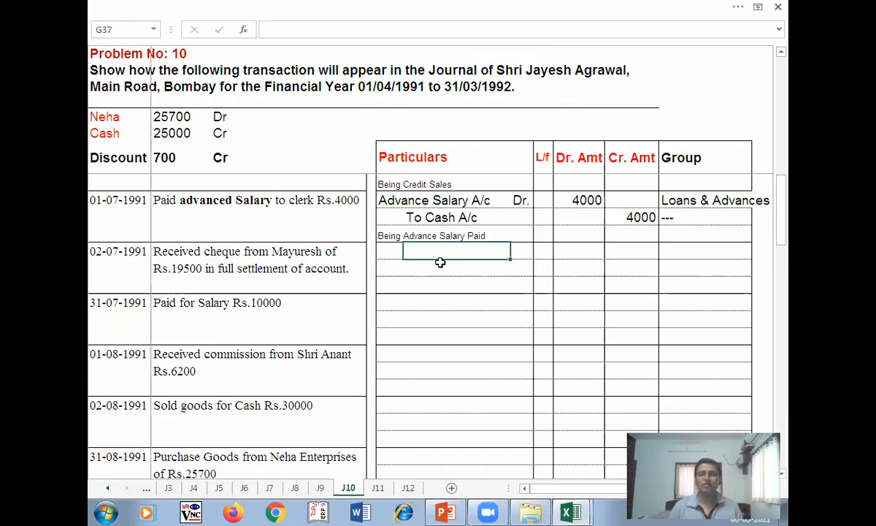
{"action": "left_click", "coordinate": [380, 251]}
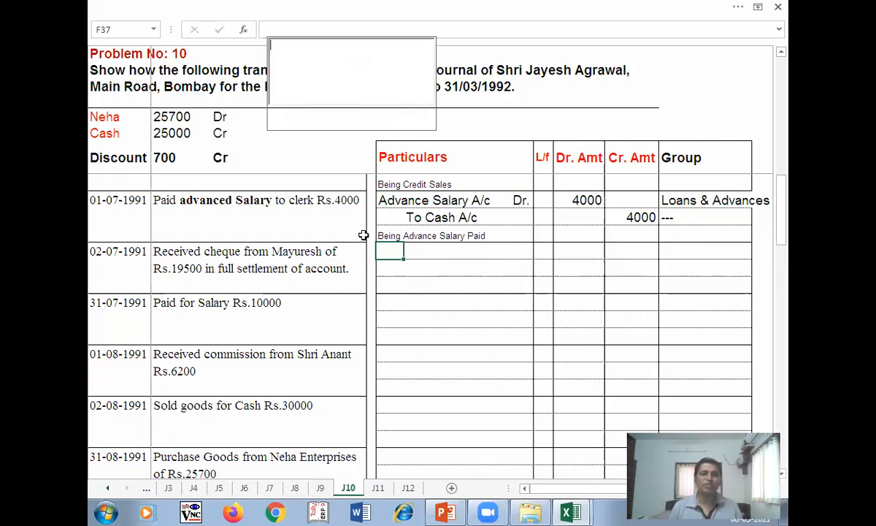
{"action": "left_click", "coordinate": [263, 299]}
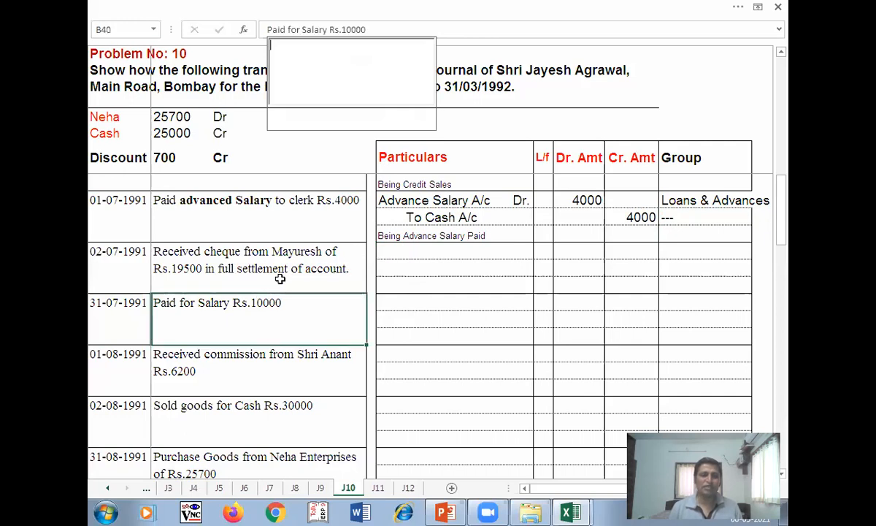
{"action": "left_click", "coordinate": [295, 263]}
{"action": "scroll", "coordinate": [292, 266], "scroll_direction": "up", "scroll_amount": 1}
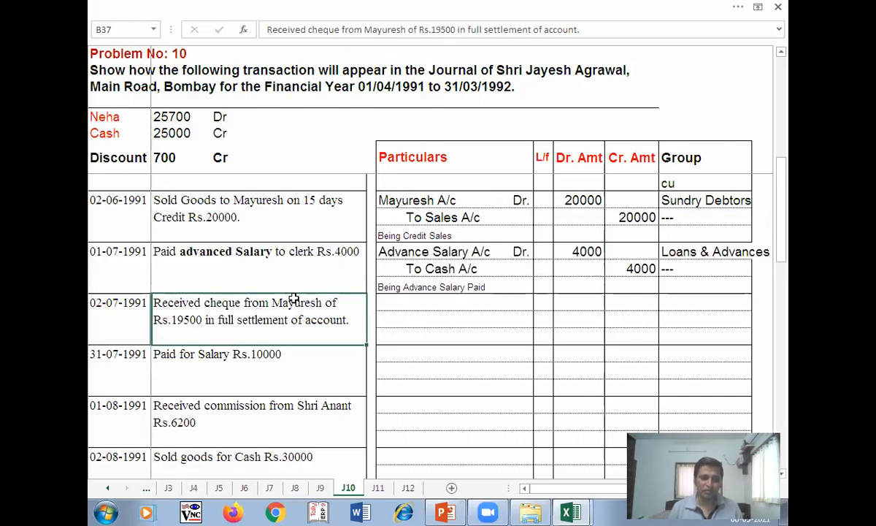
{"action": "scroll", "coordinate": [293, 281], "scroll_direction": "up", "scroll_amount": 1}
{"action": "scroll", "coordinate": [295, 303], "scroll_direction": "up", "scroll_amount": 2}
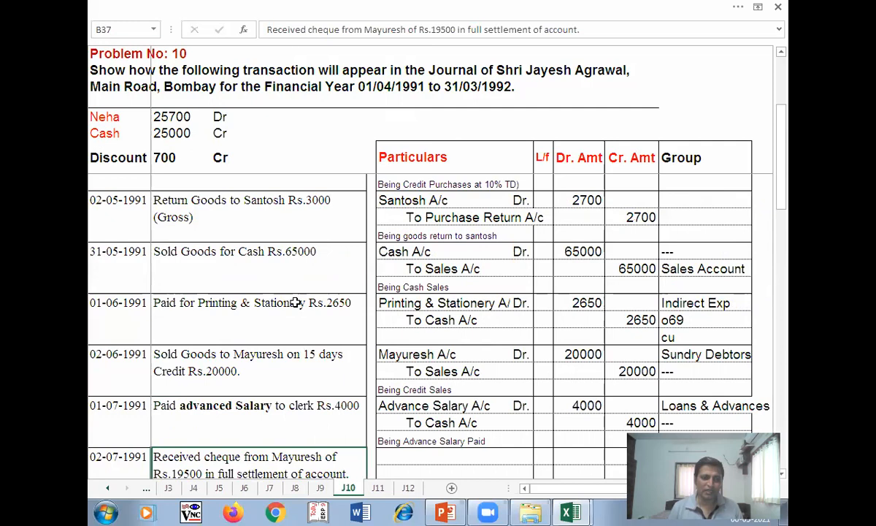
{"action": "scroll", "coordinate": [295, 303], "scroll_direction": "up", "scroll_amount": 1}
{"action": "scroll", "coordinate": [294, 301], "scroll_direction": "up", "scroll_amount": 1}
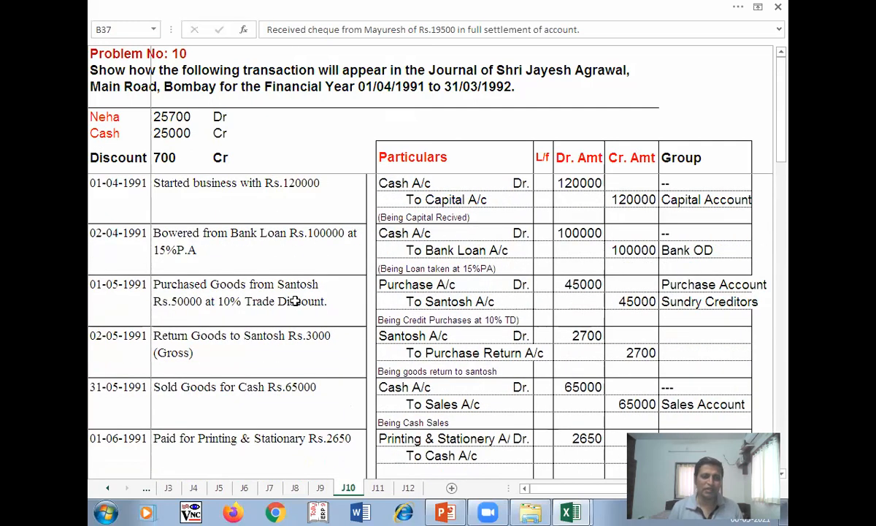
{"action": "scroll", "coordinate": [294, 301], "scroll_direction": "down", "scroll_amount": 3}
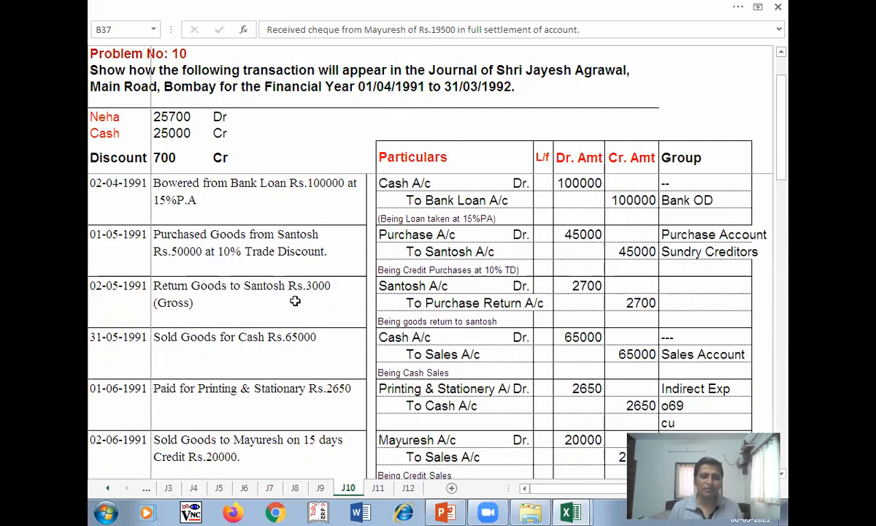
{"action": "left_click", "coordinate": [232, 328]}
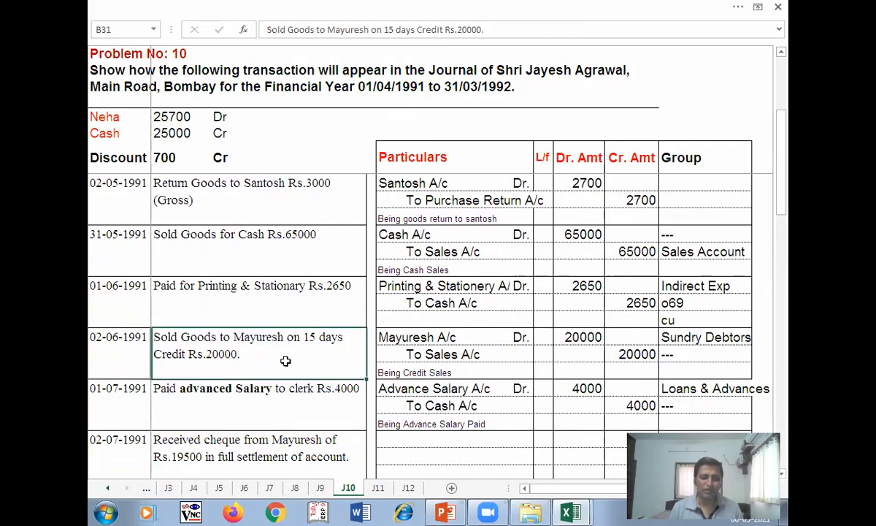
{"action": "scroll", "coordinate": [267, 338], "scroll_direction": "down", "scroll_amount": 2}
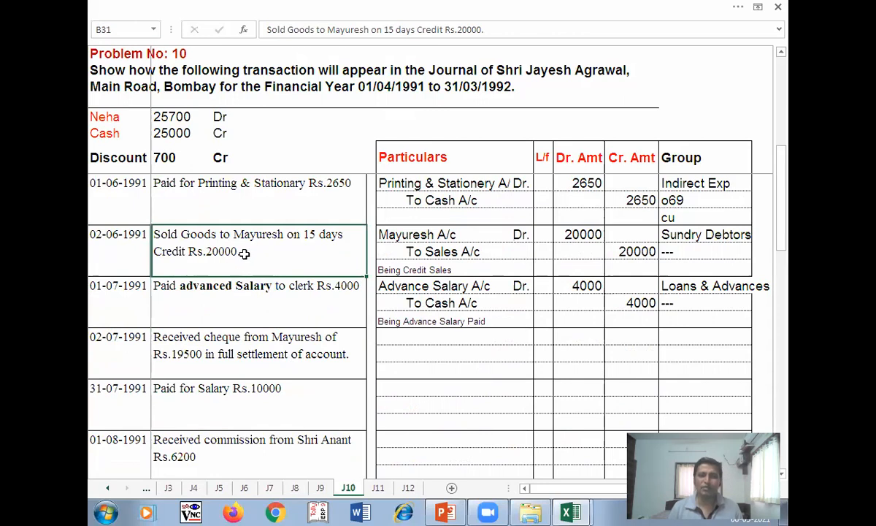
{"action": "type", "text": "-#sy"}
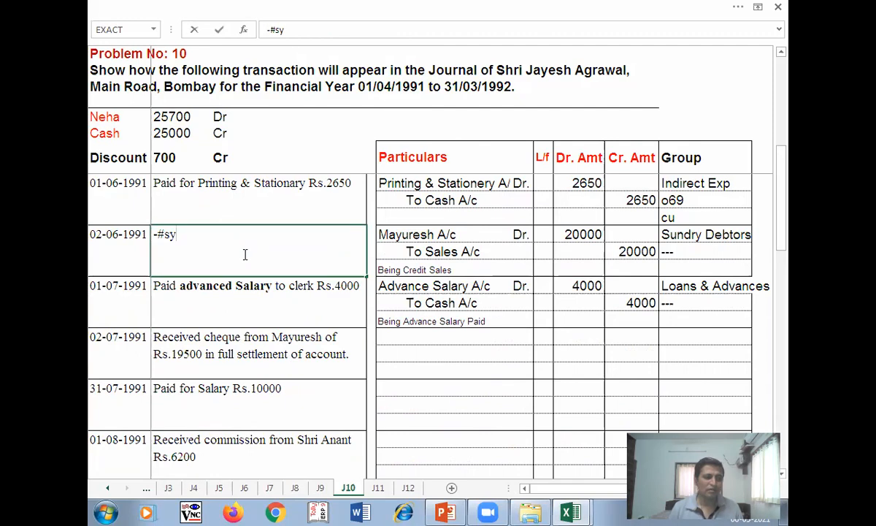
{"action": "key", "text": "Escape"}
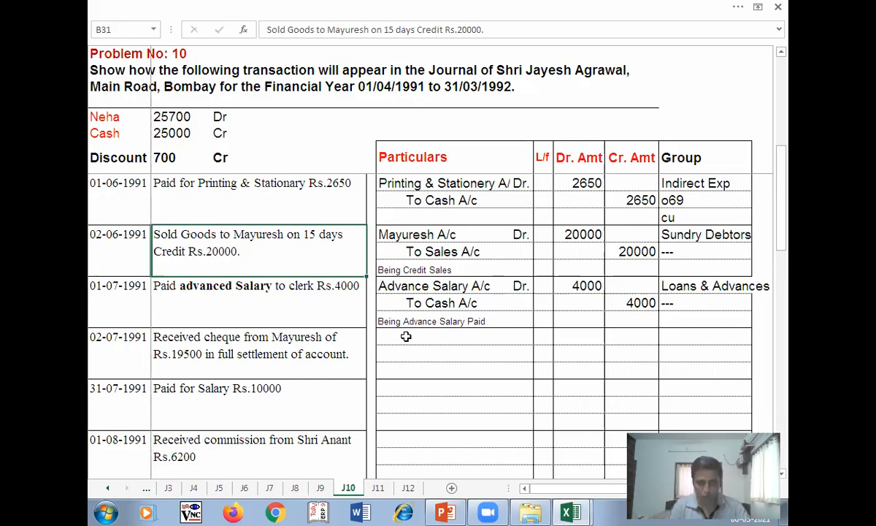
{"action": "type", "text": "m"}
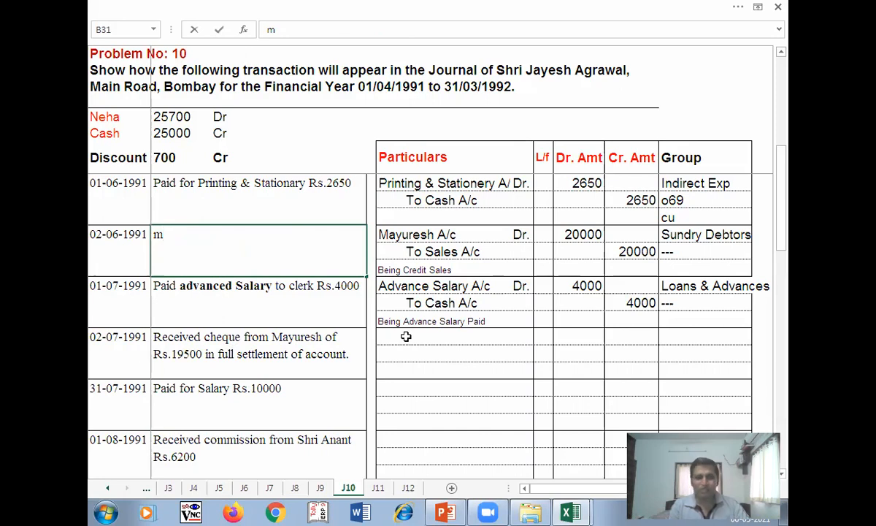
- Enter the first debit line Bank a/c Dr. 19500 in row 37
{"action": "left_click", "coordinate": [391, 335]}
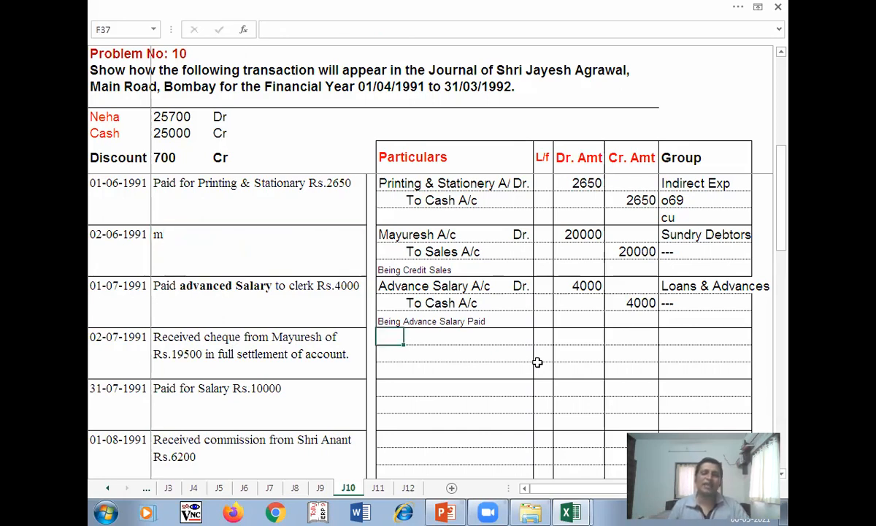
{"action": "type", "text": "Bank a/c"}
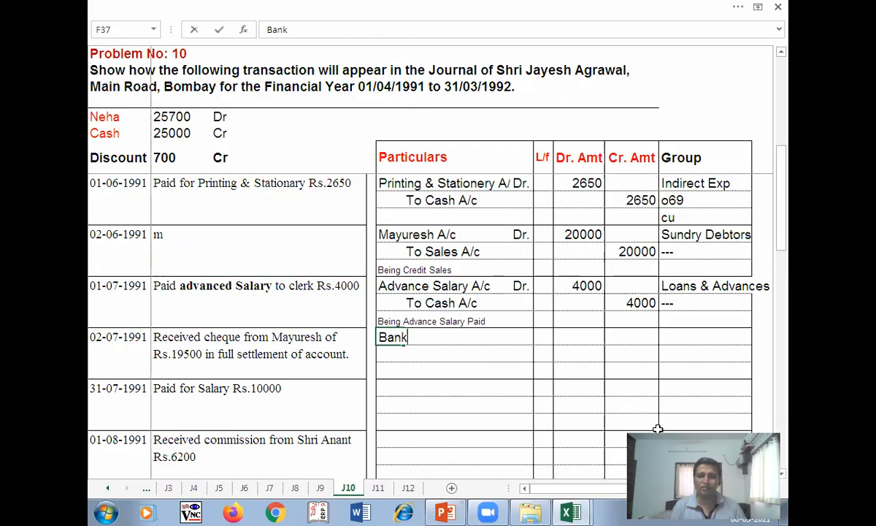
{"action": "key", "text": "Tab"}
{"action": "key", "text": "Tab"}
{"action": "key", "text": "Tab"}
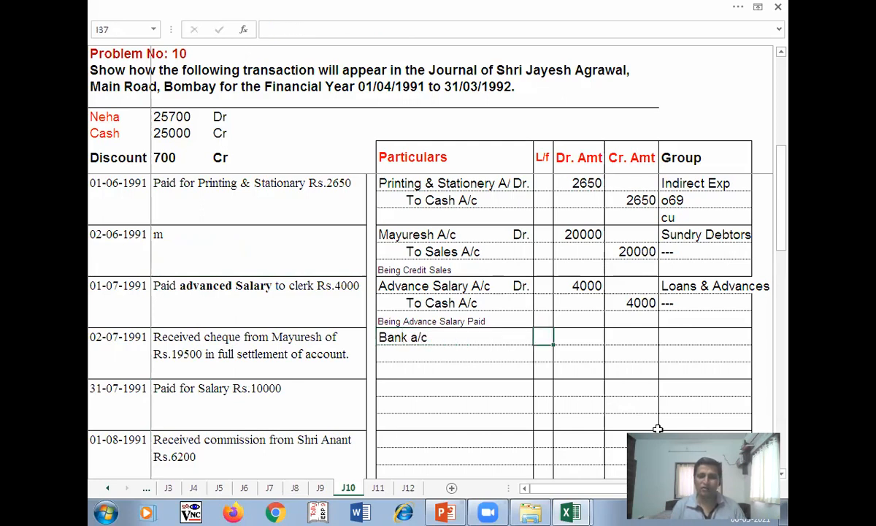
{"action": "key", "text": "Left"}
{"action": "type", "text": "Dr."}
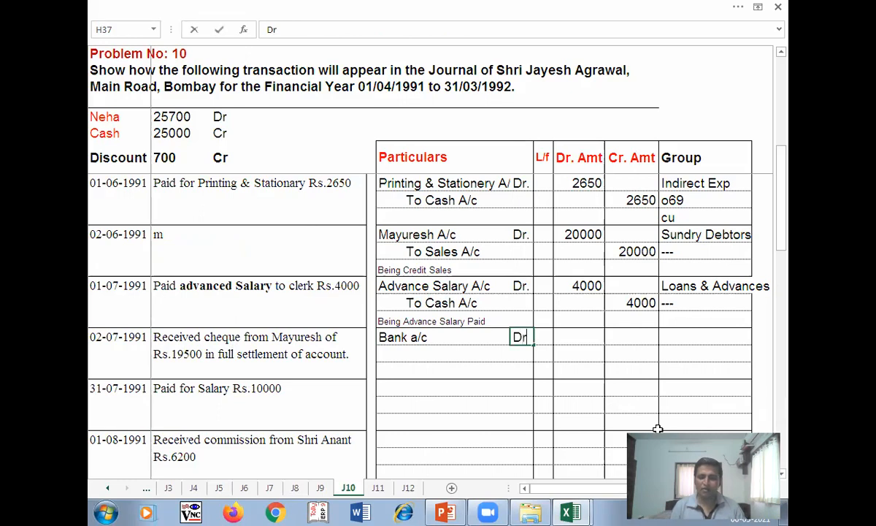
{"action": "key", "text": "Tab"}
{"action": "key", "text": "Tab"}
{"action": "type", "text": "19500"}
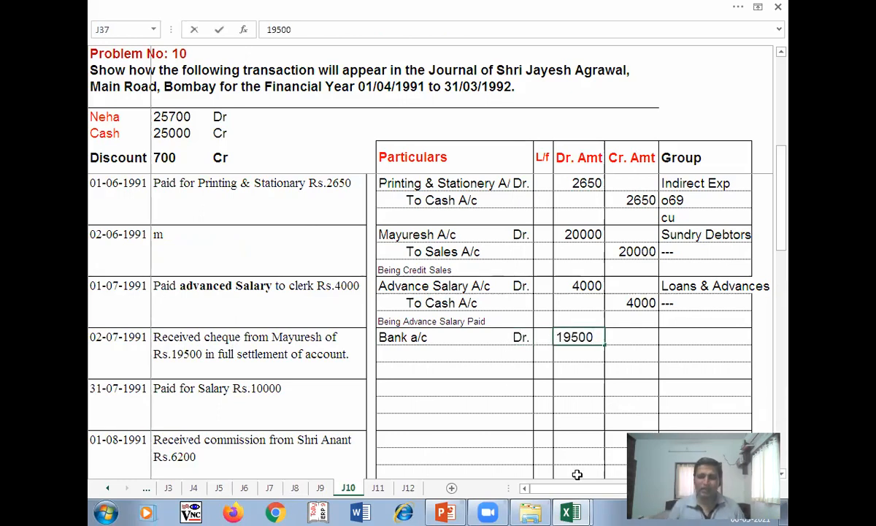
{"action": "key", "text": "Return"}
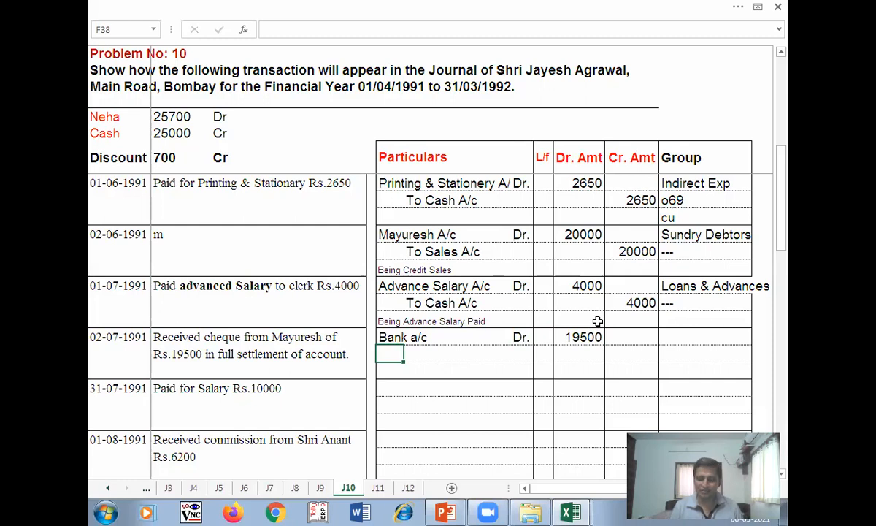
- Enter the second debit line Discount Paid A/c Dr. 500 in row 38
{"action": "type", "text": "Di"}
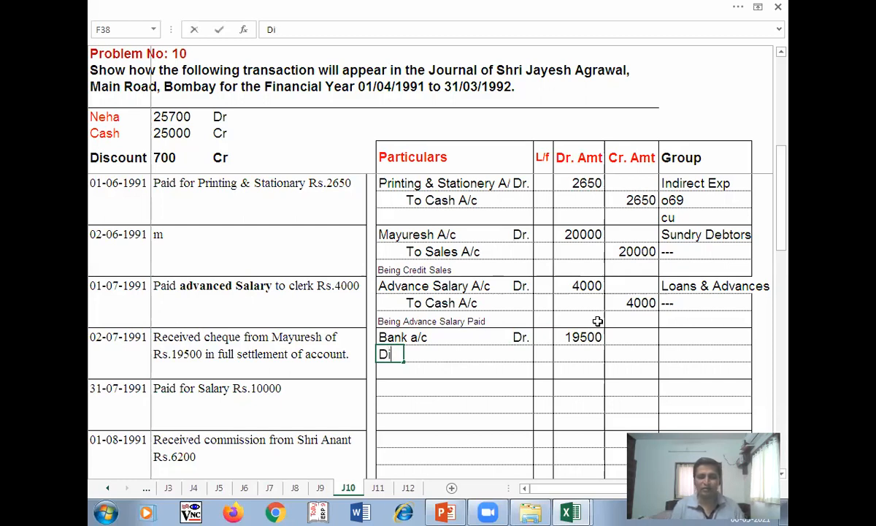
{"action": "type", "text": "scount P"}
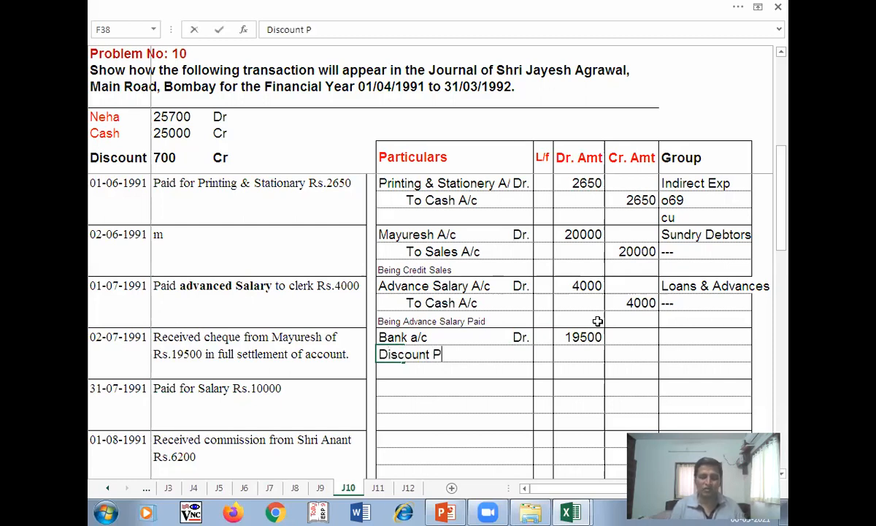
{"action": "type", "text": "aid A/c"}
{"action": "key", "text": "Tab"}
{"action": "type", "text": "Dr."}
{"action": "key", "text": "Tab"}
{"action": "key", "text": "Tab"}
{"action": "type", "text": "500"}
{"action": "key", "text": "Return"}
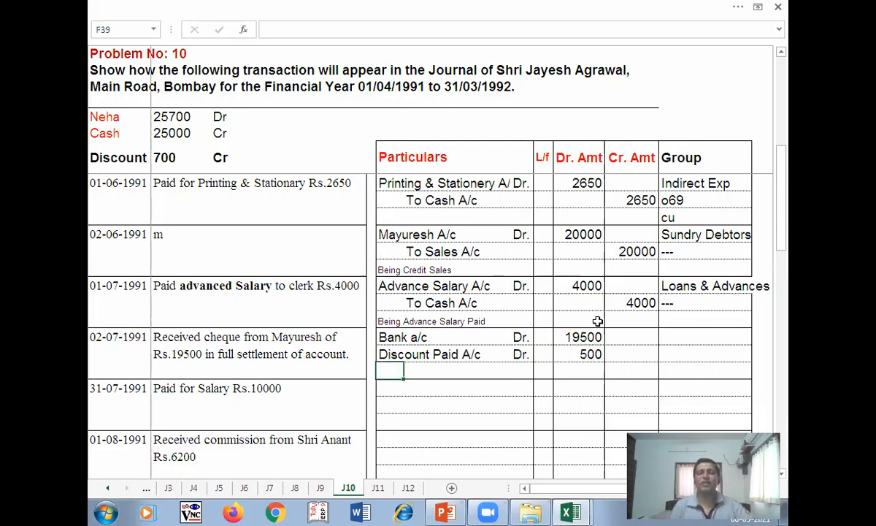
- Enter the indented credit line to the debtor's account with 20000 under Cr. Amt
{"action": "key", "text": "Tab"}
{"action": "type", "text": "To"}
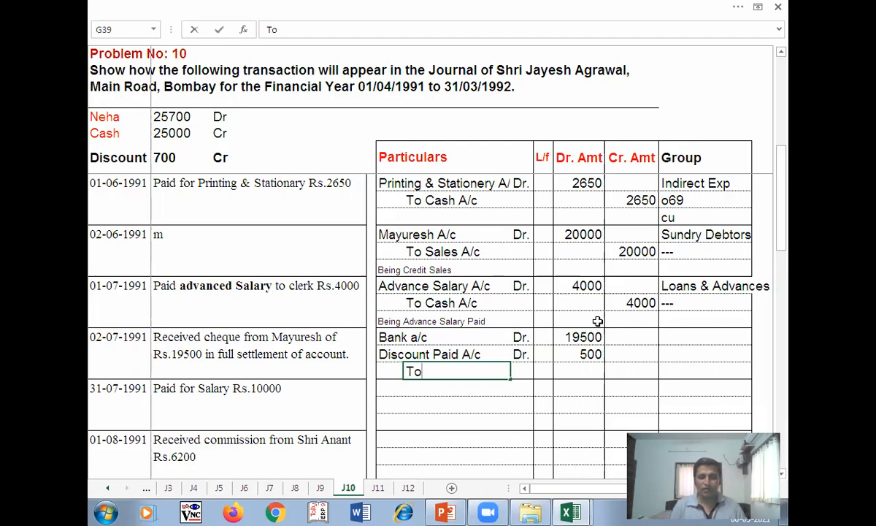
{"action": "type", "text": " M"}
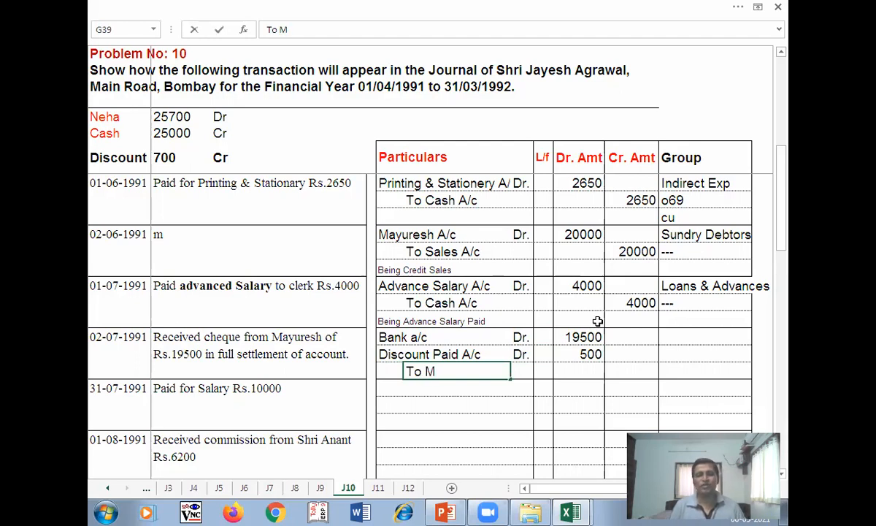
{"action": "type", "text": "ayures"}
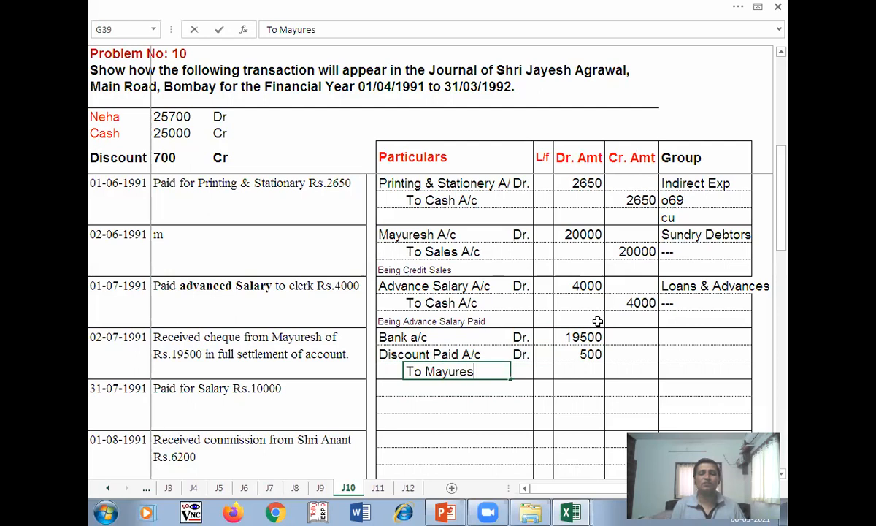
{"action": "type", "text": "h A"}
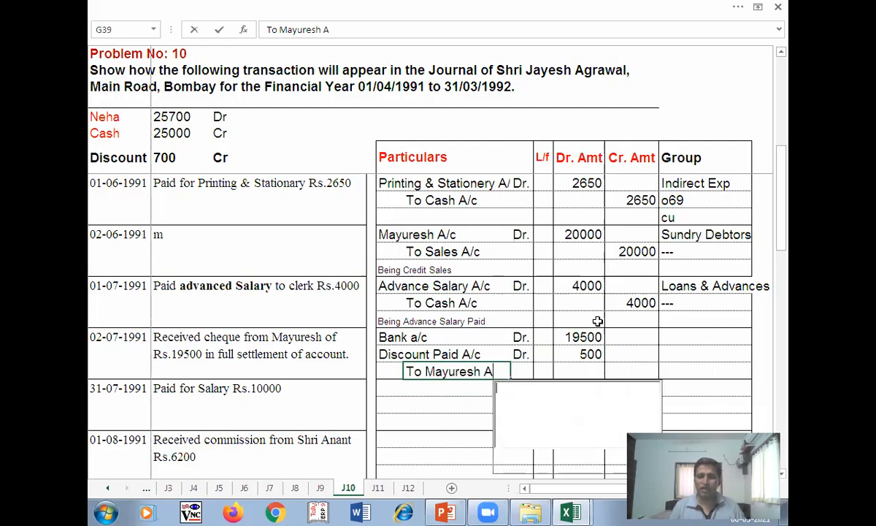
{"action": "type", "text": "c"}
{"action": "key", "text": "Tab"}
{"action": "key", "text": "Tab"}
{"action": "key", "text": "Tab"}
{"action": "type", "text": "20000"}
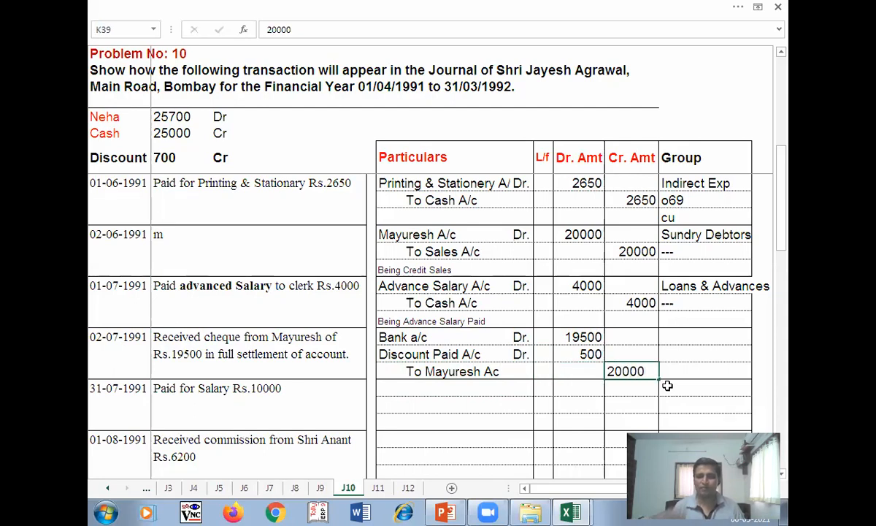
{"action": "key", "text": "Return"}
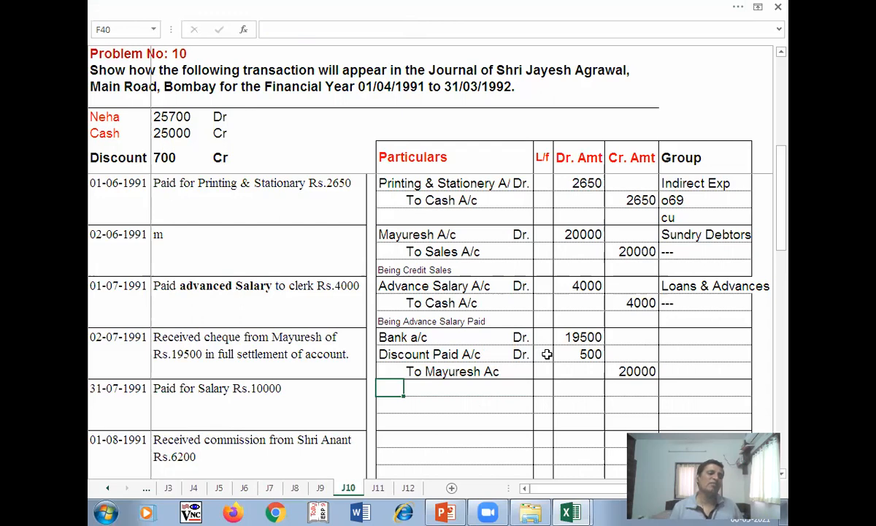
- Start the group for Bank a/c by entering '--- in its Group cell
{"action": "type", "text": "jme"}
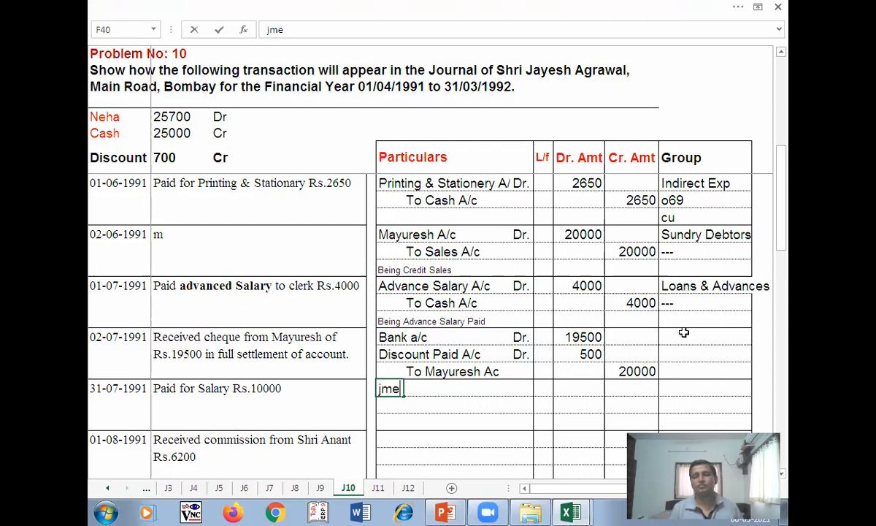
{"action": "left_click", "coordinate": [679, 340]}
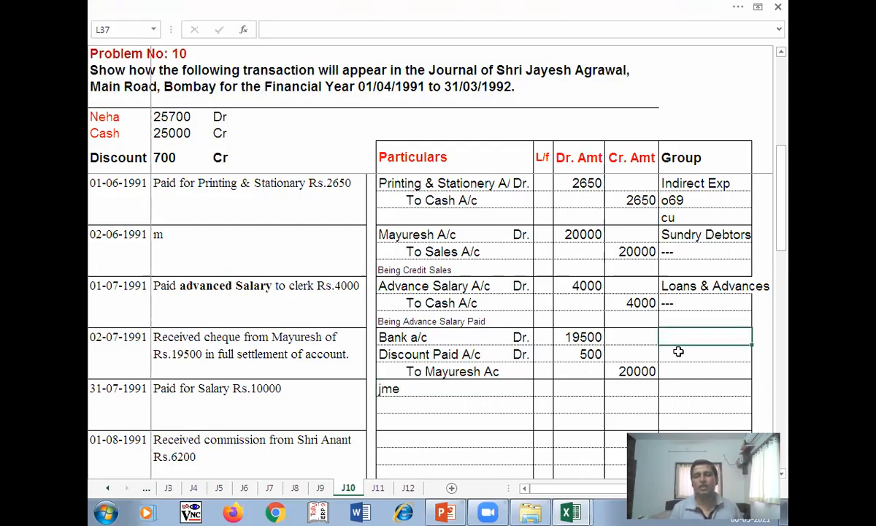
{"action": "type", "text": "'"}
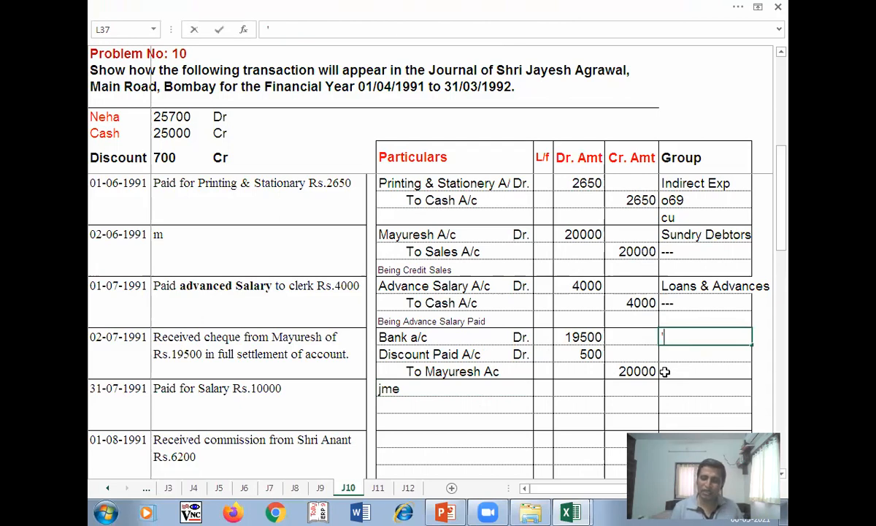
{"action": "type", "text": "--"}
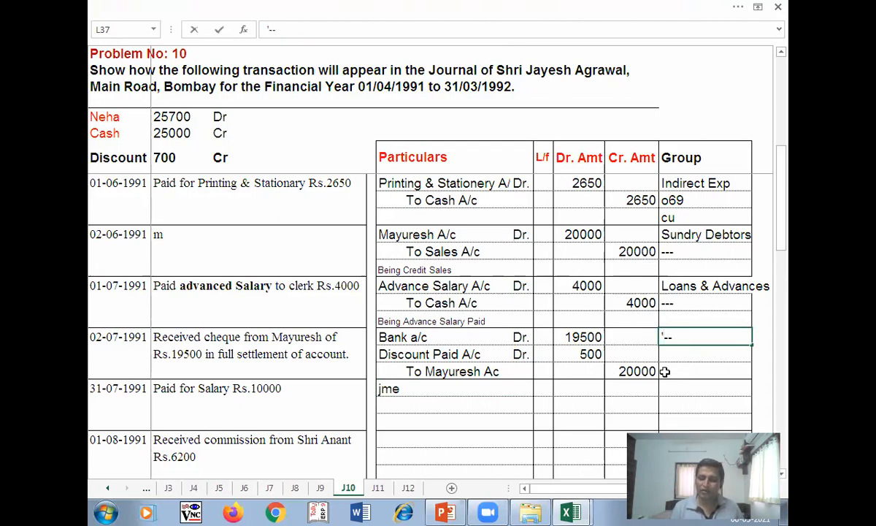
{"action": "type", "text": "-"}
- Set the cheque entry's Bank a/c line group to Bank Account
{"action": "key", "text": "Return"}
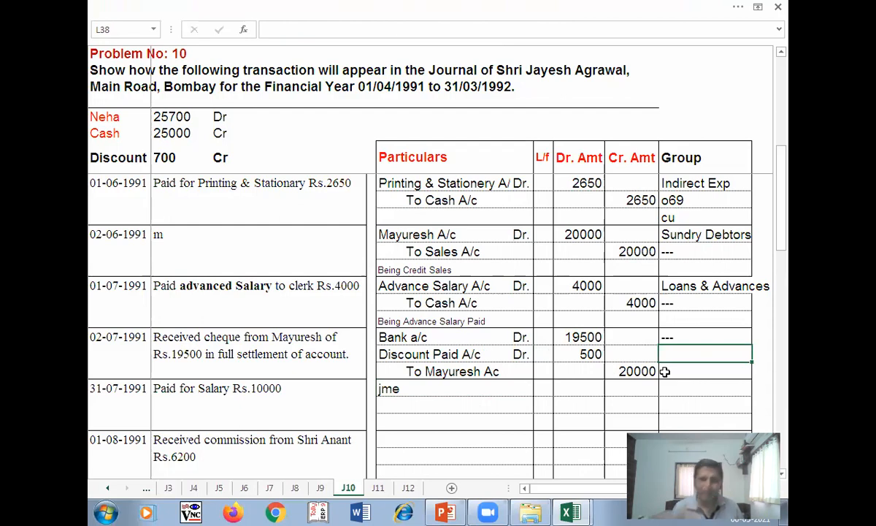
{"action": "left_click", "coordinate": [684, 336]}
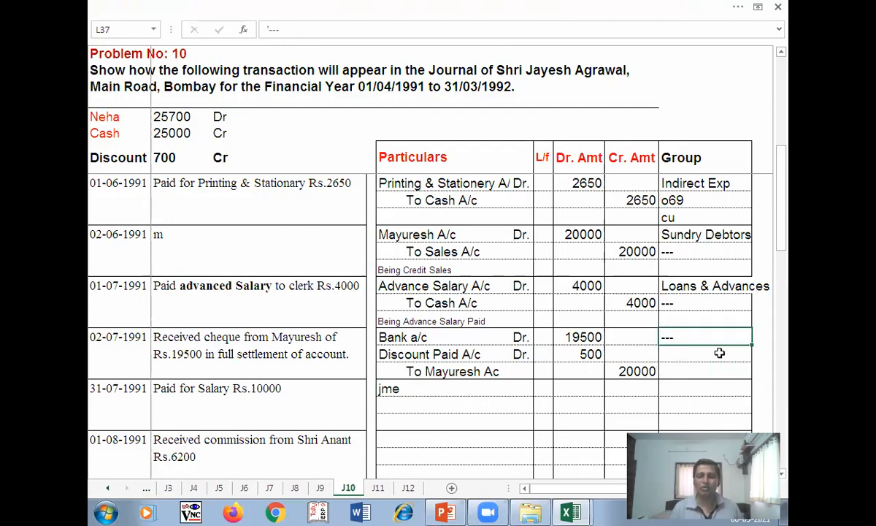
{"action": "type", "text": "Bank Account"}
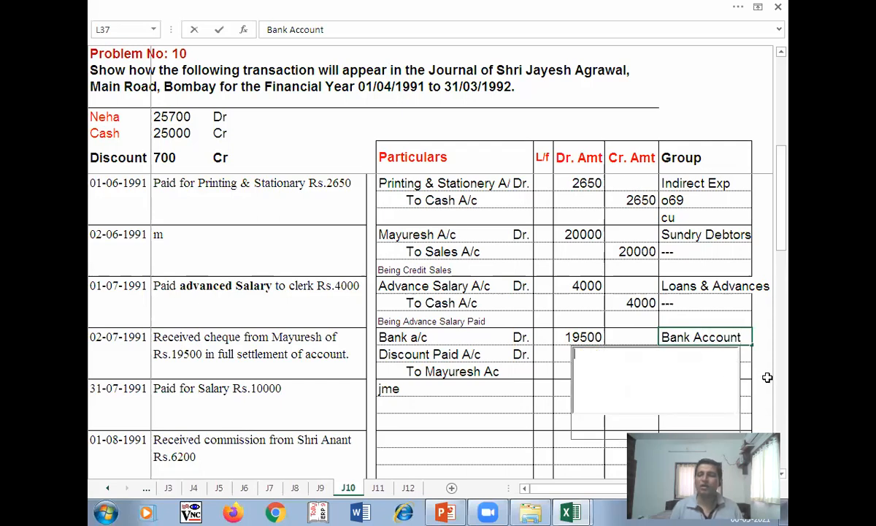
{"action": "left_click", "coordinate": [689, 354]}
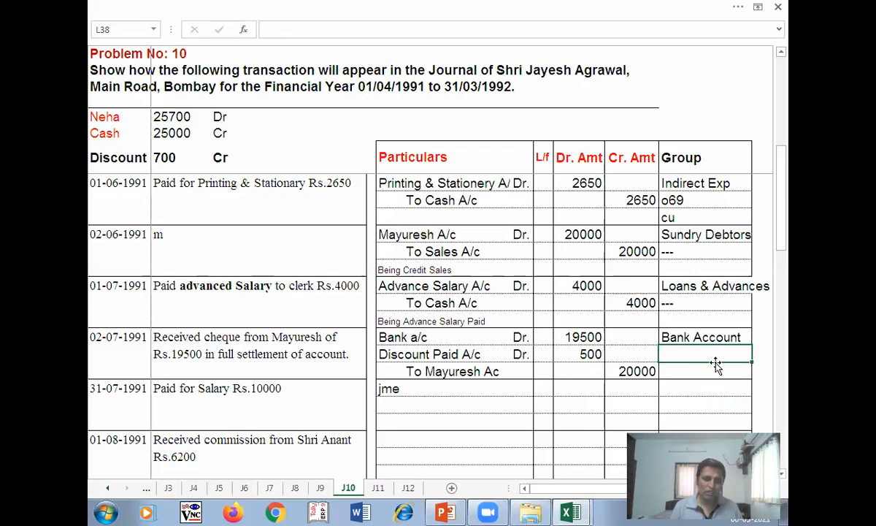
- Group Discount Paid as Indirect Expenses and the Mayuresh line as '---'
{"action": "type", "text": "Indiredt Expenses"}
{"action": "key", "text": "Return"}
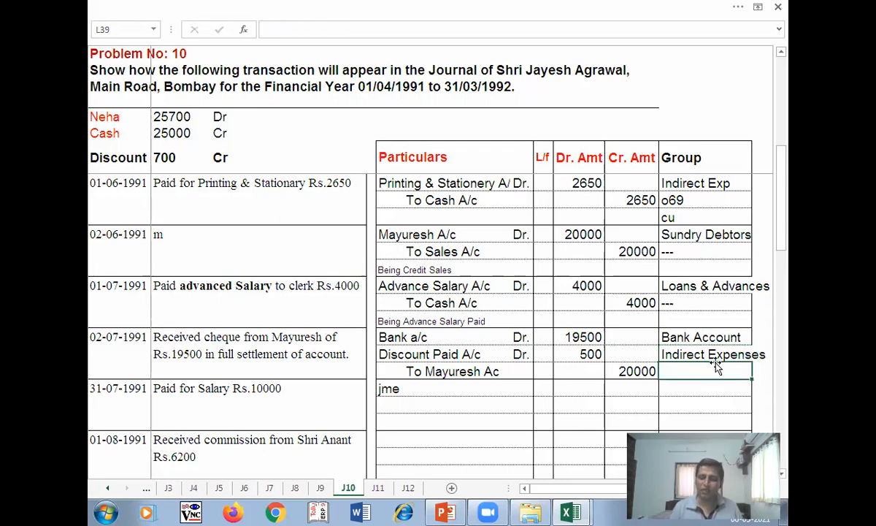
{"action": "type", "text": "-"}
{"action": "key", "text": "BackSpace"}
{"action": "type", "text": "'---3"}
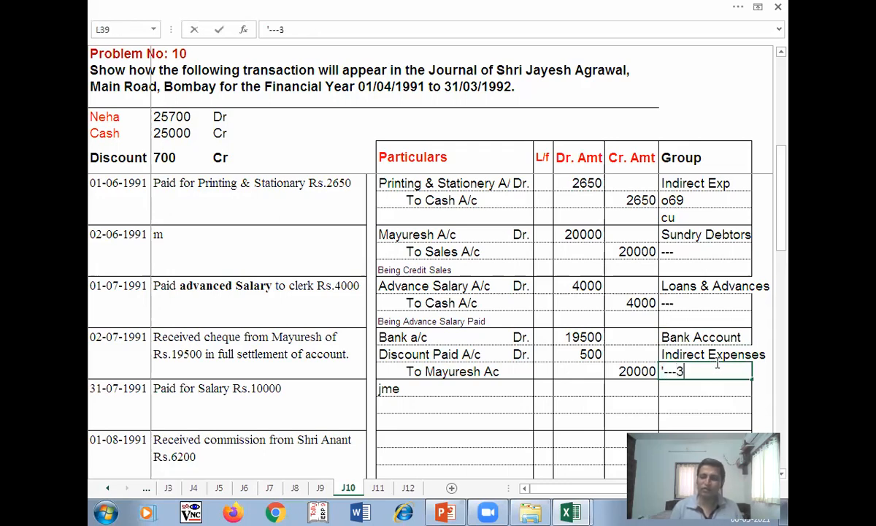
{"action": "key", "text": "BackSpace"}
{"action": "key", "text": "Return"}
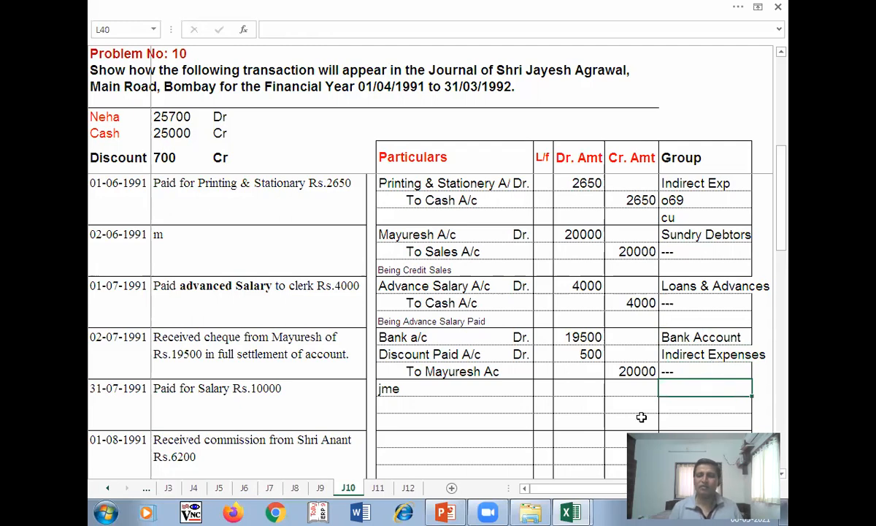
- Delete the stray 'jme' text in F40 and save the workbook in the older format
{"action": "left_click", "coordinate": [389, 388]}
{"action": "key", "text": "Delete"}
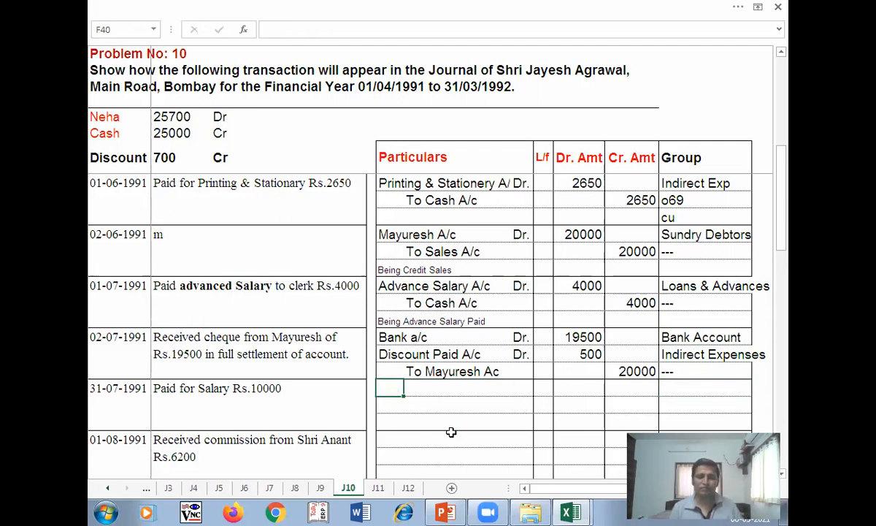
{"action": "key", "text": "ctrl+s"}
{"action": "left_click", "coordinate": [487, 344]}
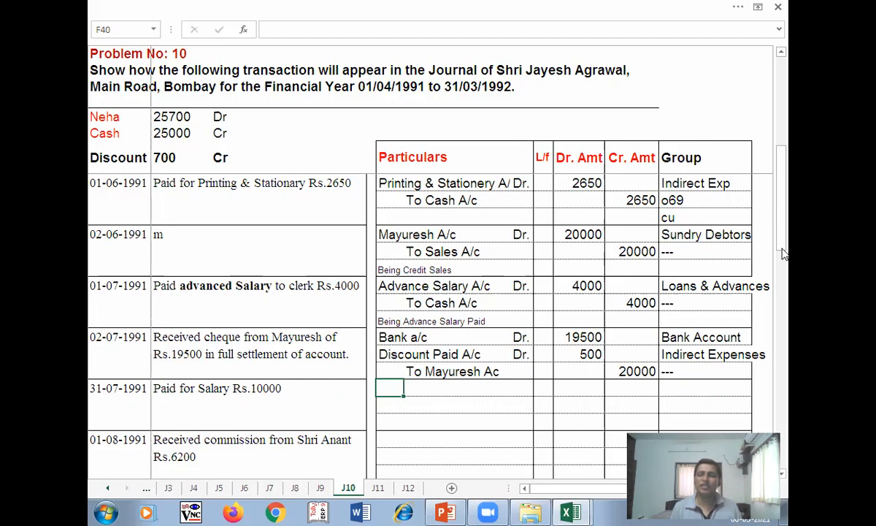
- Enter the debit line Salary A/c Dr. with 10000 as the debit amount
{"action": "left_click_drag", "start_coordinate": [781, 218], "coordinate": [783, 239]}
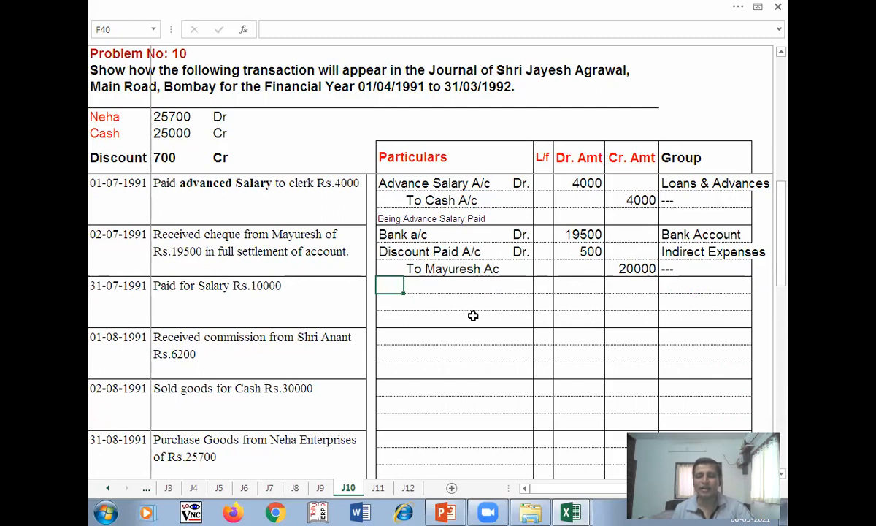
{"action": "type", "text": "S"}
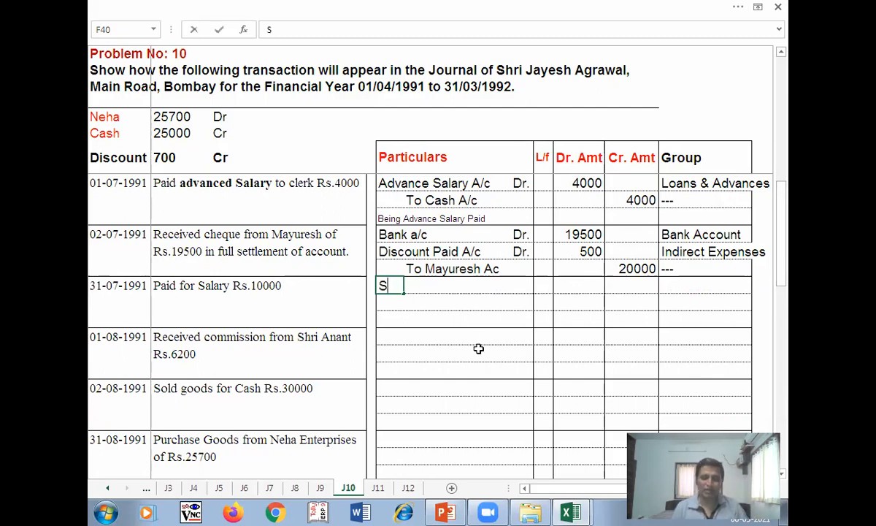
{"action": "type", "text": "alarymA"}
{"action": "key", "text": "BackSpace"}
{"action": "key", "text": "BackSpace"}
{"action": "key", "text": "BackSpace"}
{"action": "key", "text": "BackSpace"}
{"action": "type", "text": "y A/c"}
{"action": "key", "text": "Tab"}
{"action": "key", "text": "Tab"}
{"action": "key", "text": "Left"}
{"action": "type", "text": "Dr."}
{"action": "key", "text": "Tab"}
{"action": "key", "text": "Tab"}
{"action": "key", "text": "Tab"}
{"action": "key", "text": "Left"}
{"action": "type", "text": "10000"}
{"action": "key", "text": "Return"}
- Credit To Cash A/c with 10000, fixing stray characters, then bring up the Ease of Access Center
{"action": "type", "text": "T"}
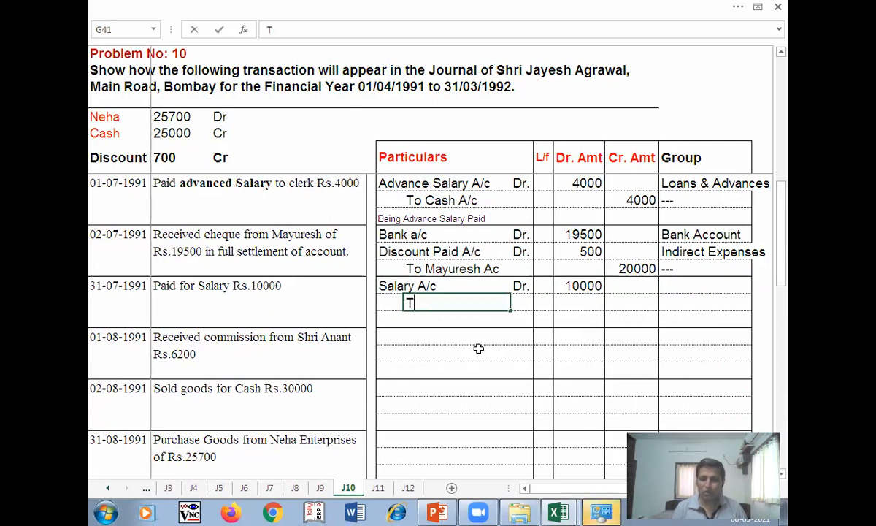
{"action": "type", "text": "o Cash A/c"}
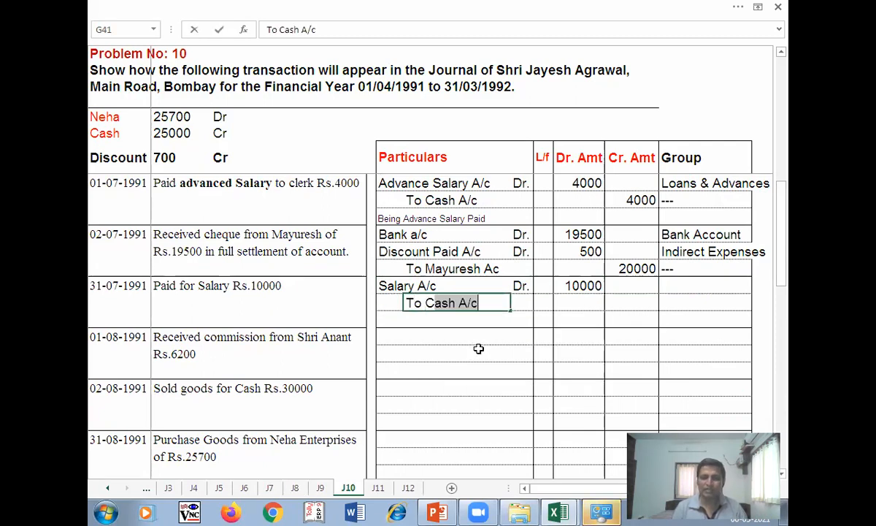
{"action": "key", "text": "Tab"}
{"action": "key", "text": "Tab"}
{"action": "key", "text": "Tab"}
{"action": "key", "text": "Tab"}
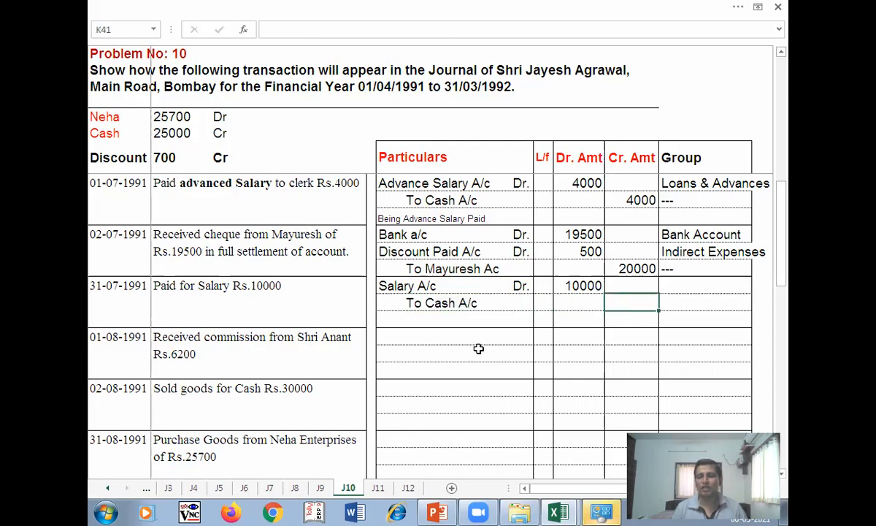
{"action": "type", "text": "10000"}
{"action": "key", "text": "Up"}
{"action": "type", "text": "T"}
{"action": "key", "text": "Escape"}
{"action": "left_click", "coordinate": [635, 303]}
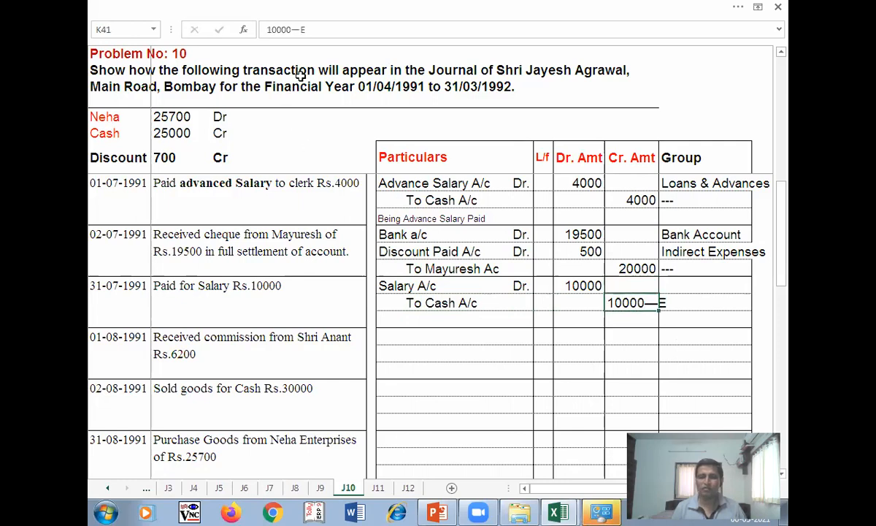
{"action": "left_click", "coordinate": [312, 31]}
{"action": "key", "text": "BackSpace"}
{"action": "key", "text": "BackSpace"}
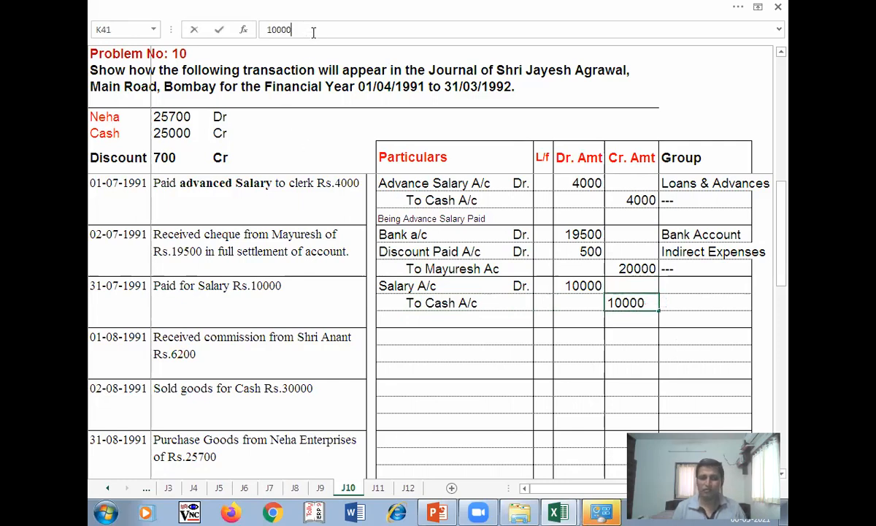
{"action": "key", "text": "Return"}
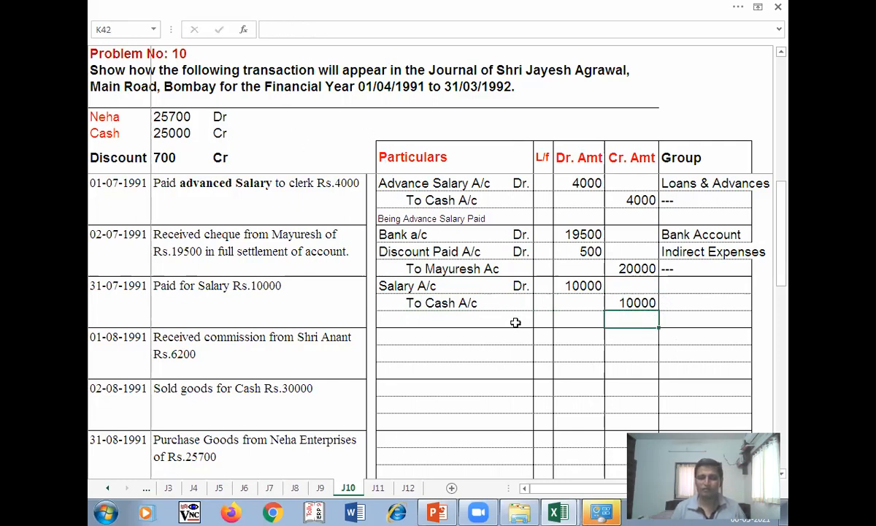
{"action": "left_click", "coordinate": [605, 511]}
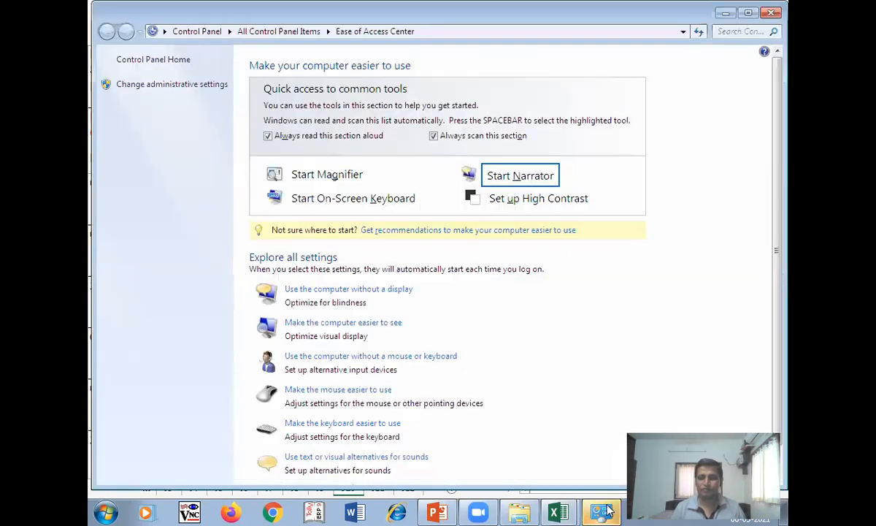
- Close the Ease of Access Center and add the narration 'Being salary paid' in F42
{"action": "left_click", "coordinate": [772, 15]}
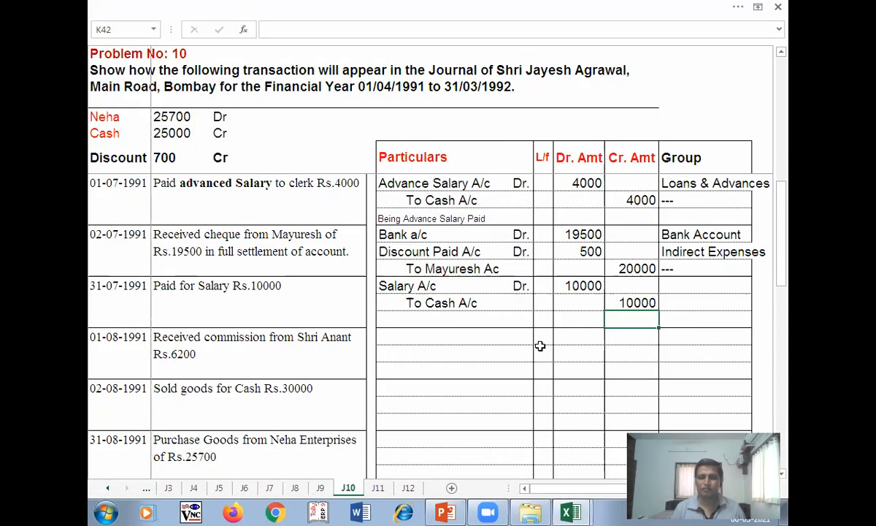
{"action": "left_click", "coordinate": [438, 319]}
{"action": "left_click", "coordinate": [391, 319]}
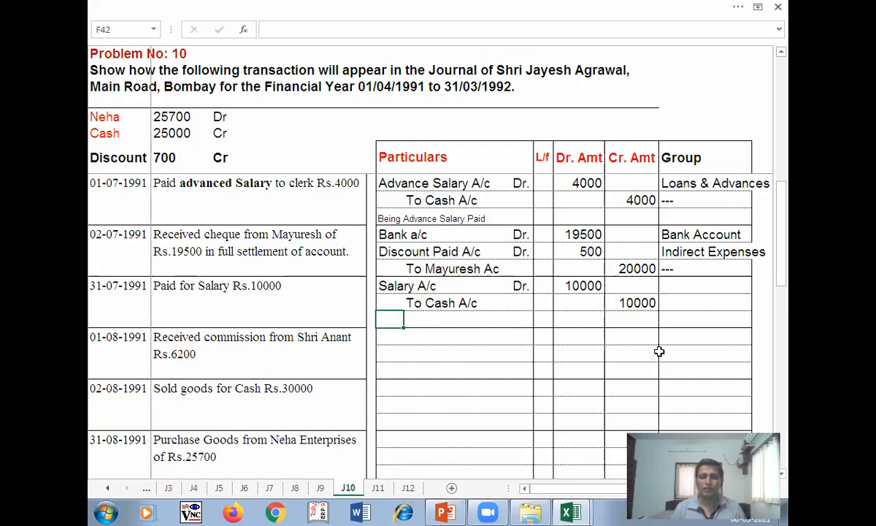
{"action": "type", "text": "Being"}
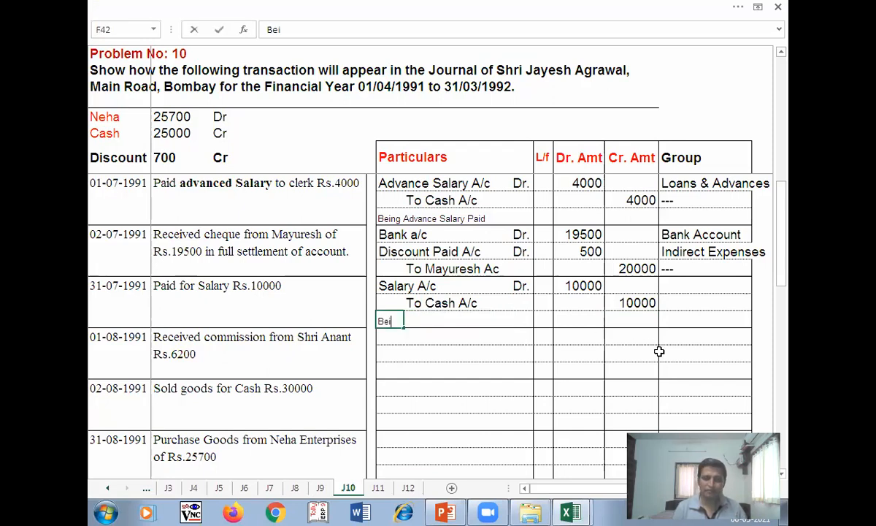
{"action": "left_click", "coordinate": [180, 117]}
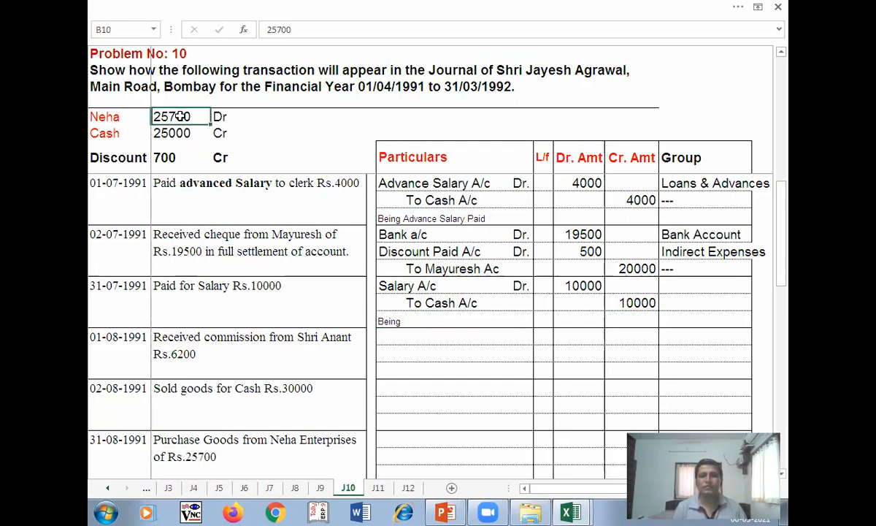
{"action": "type", "text": "Salary"}
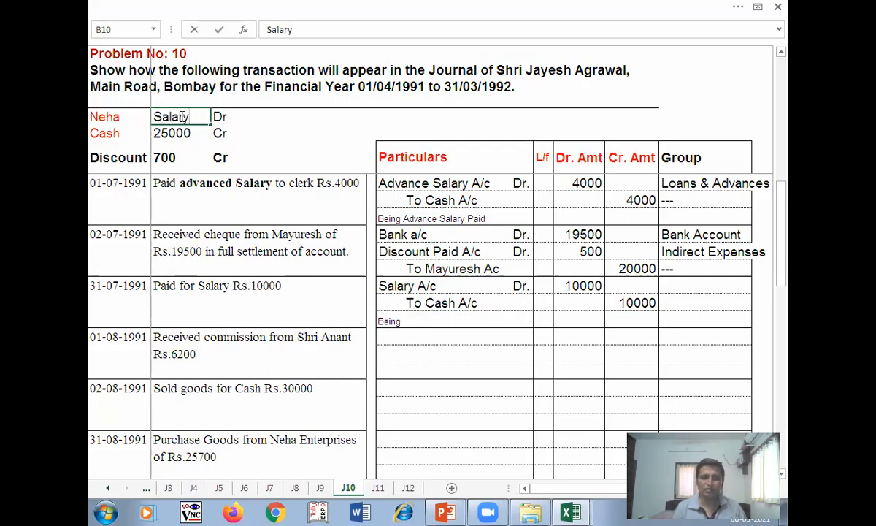
{"action": "key", "text": "Escape"}
{"action": "left_click", "coordinate": [412, 320]}
{"action": "left_click", "coordinate": [387, 321]}
{"action": "left_click", "coordinate": [313, 31]}
{"action": "type", "text": "s"}
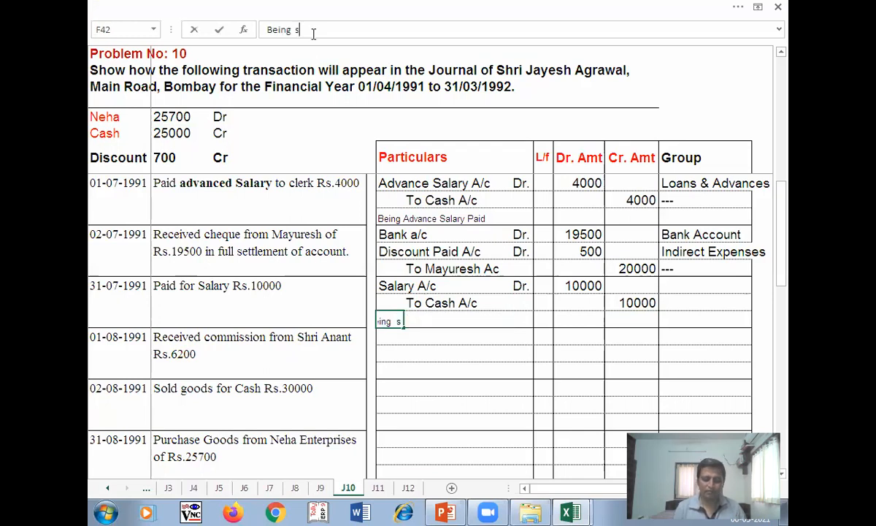
{"action": "type", "text": "alary paid"}
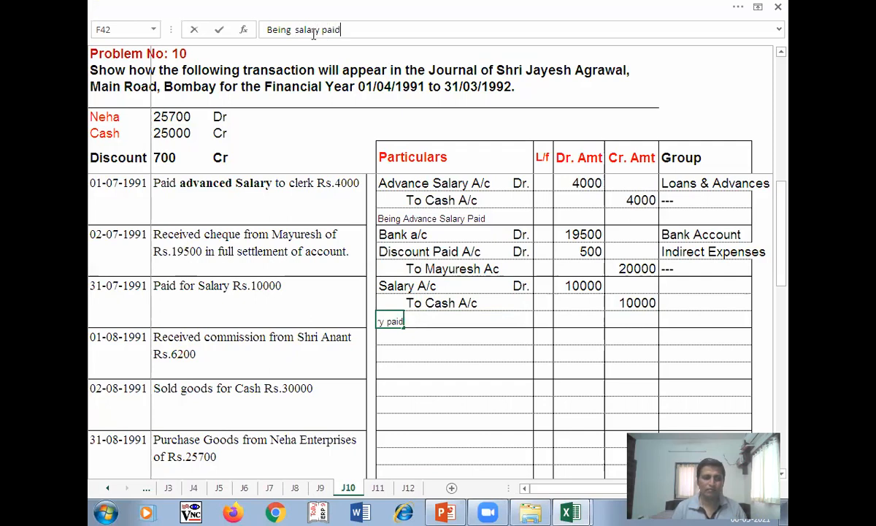
{"action": "key", "text": "Return"}
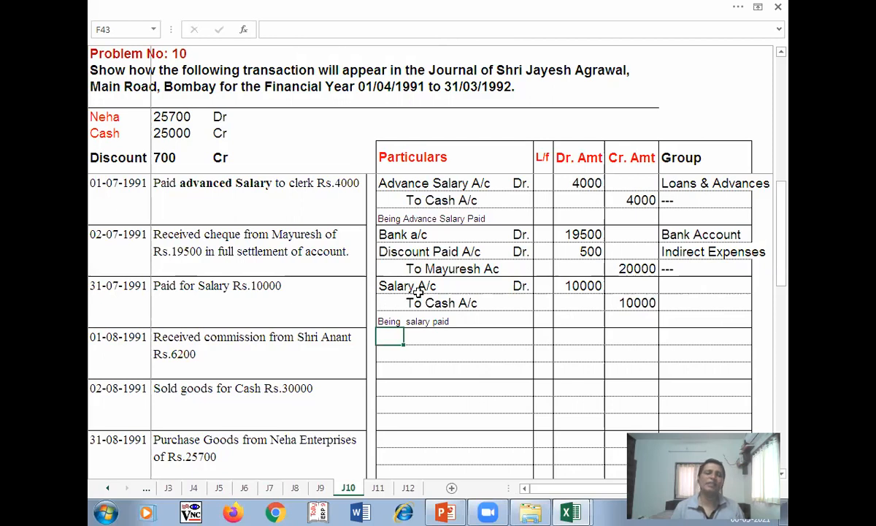
- Group Salary A/c as Indirect Expenses and the Cash line as '---'
{"action": "left_click", "coordinate": [704, 286]}
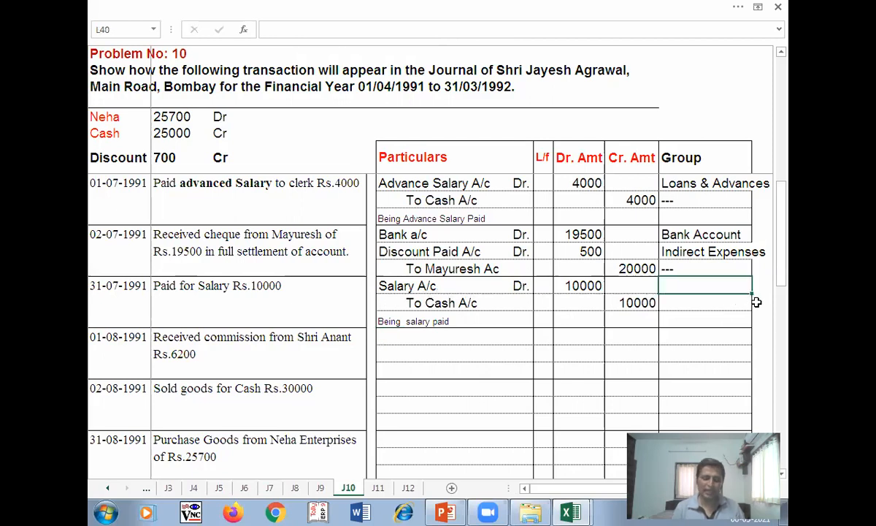
{"action": "type", "text": "Indirect Expenses"}
{"action": "key", "text": "Return"}
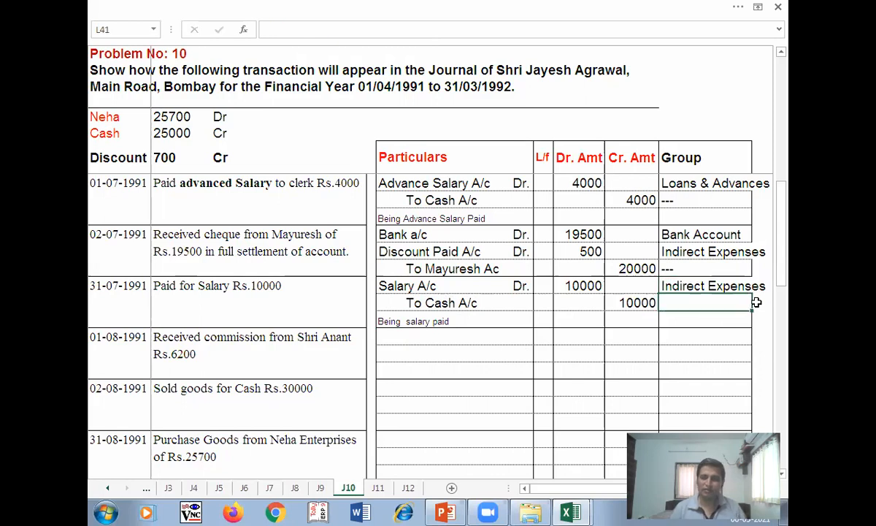
{"action": "type", "text": "'---"}
{"action": "key", "text": "Return"}
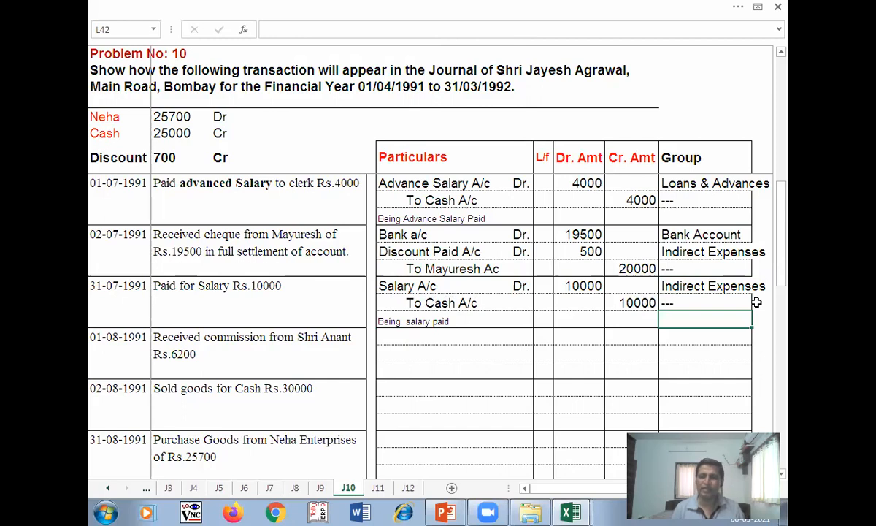
{"action": "key", "text": "Return"}
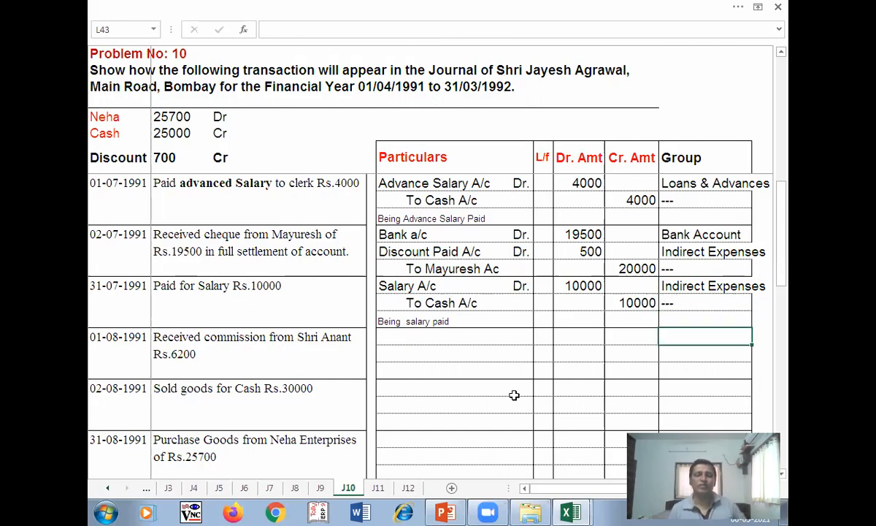
- Discard the gibberish accidentally typed into F43 and close the help window
{"action": "left_click", "coordinate": [116, 339]}
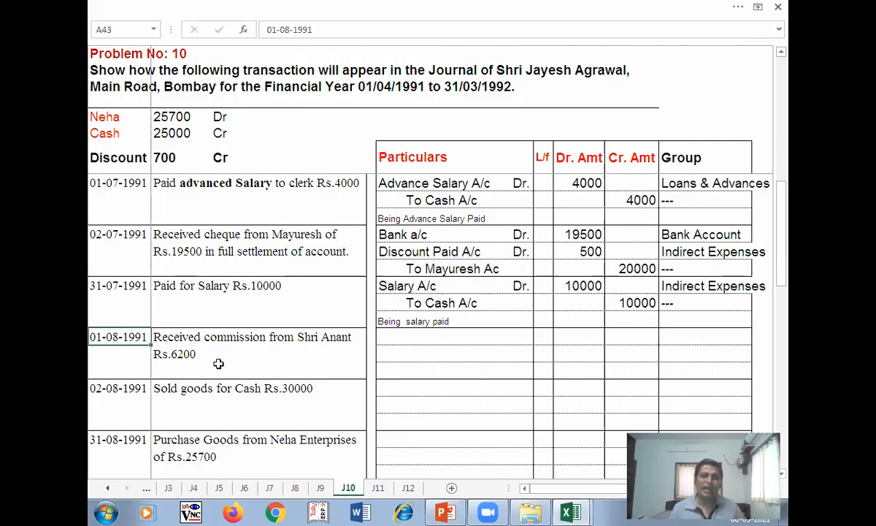
{"action": "scroll", "coordinate": [223, 316], "scroll_direction": "down", "scroll_amount": 1}
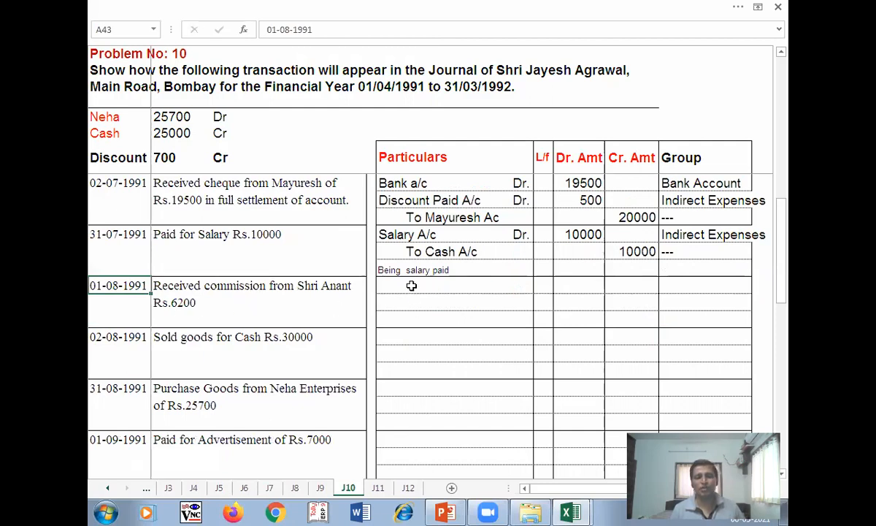
{"action": "left_click", "coordinate": [438, 287]}
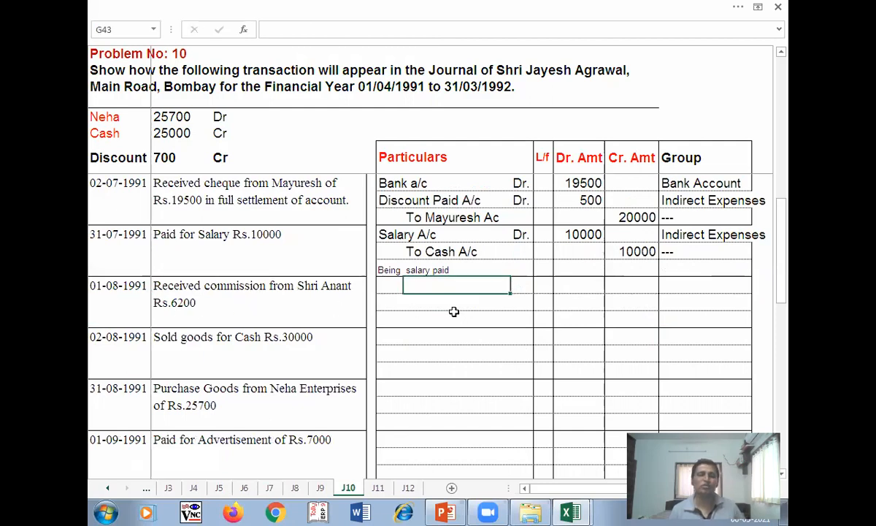
{"action": "left_click", "coordinate": [386, 283]}
{"action": "type", "text": "vib6$im9"}
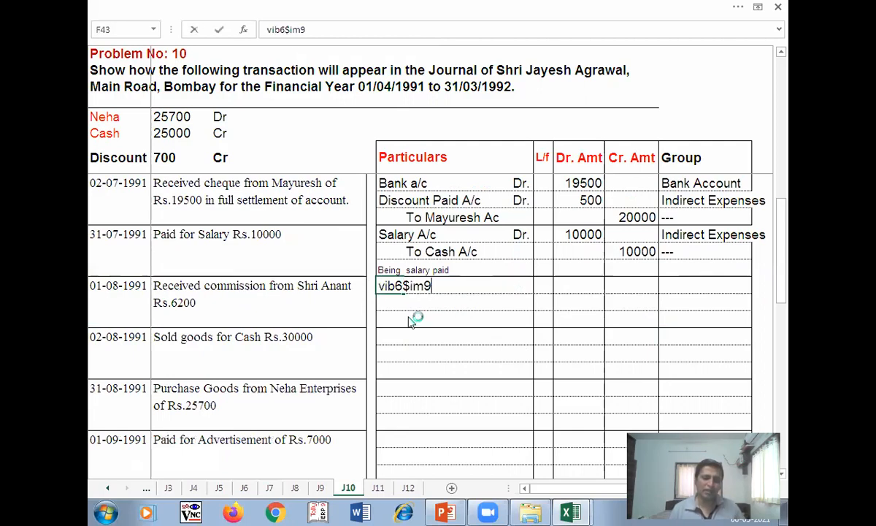
{"action": "key", "text": "F1"}
{"action": "left_click", "coordinate": [538, 61]}
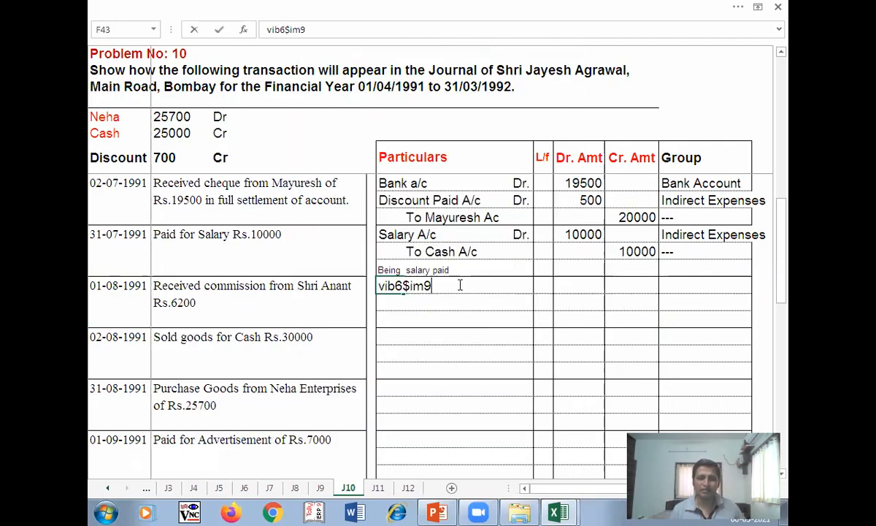
{"action": "key", "text": "Escape"}
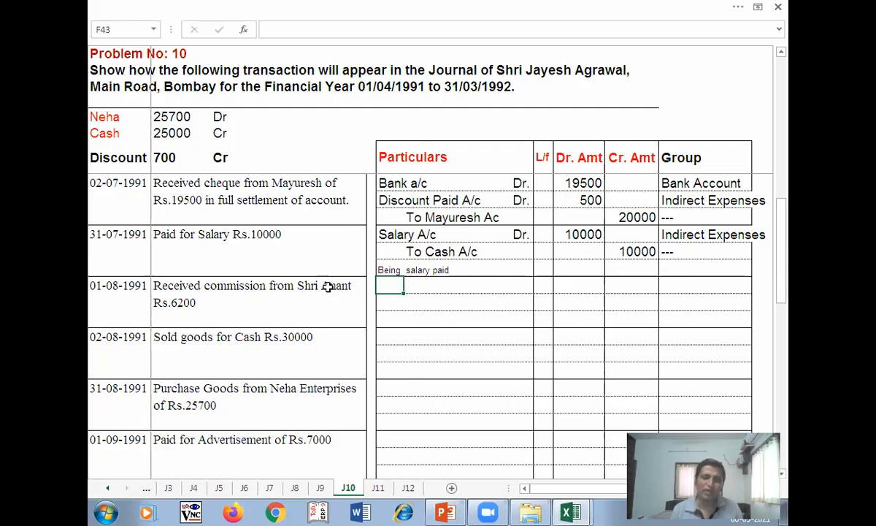
- Undo the '---' group on the To Cash A/c line and reselect F43
{"action": "key", "text": "ctrl+z"}
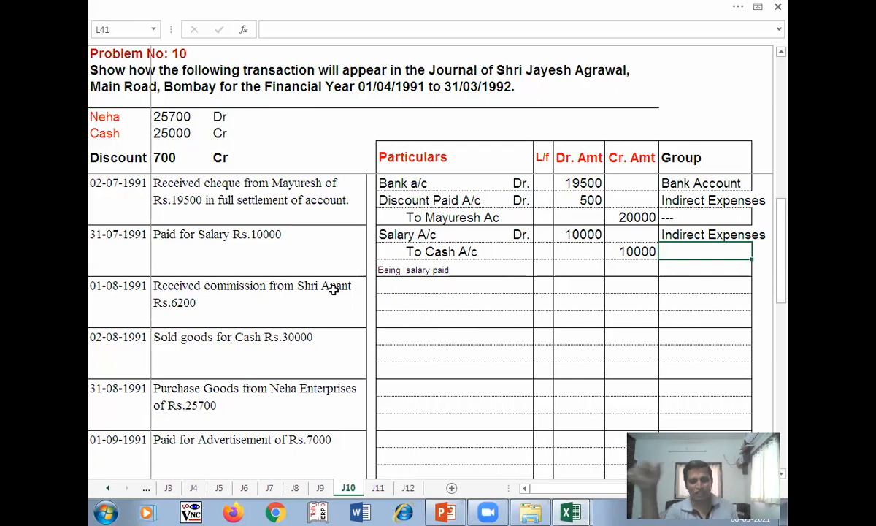
{"action": "key", "text": "ctrl+End"}
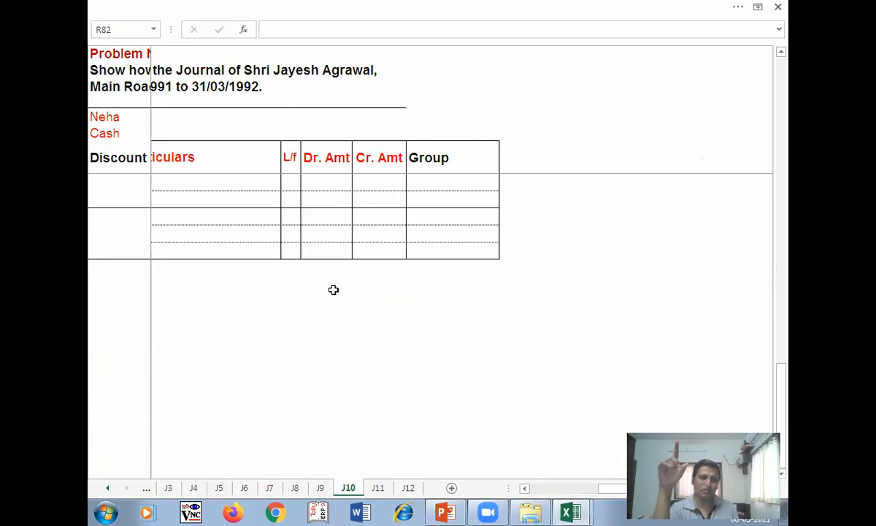
{"action": "type", "text": "po-"}
{"action": "left_click_drag", "start_coordinate": [643, 488], "coordinate": [573, 488]}
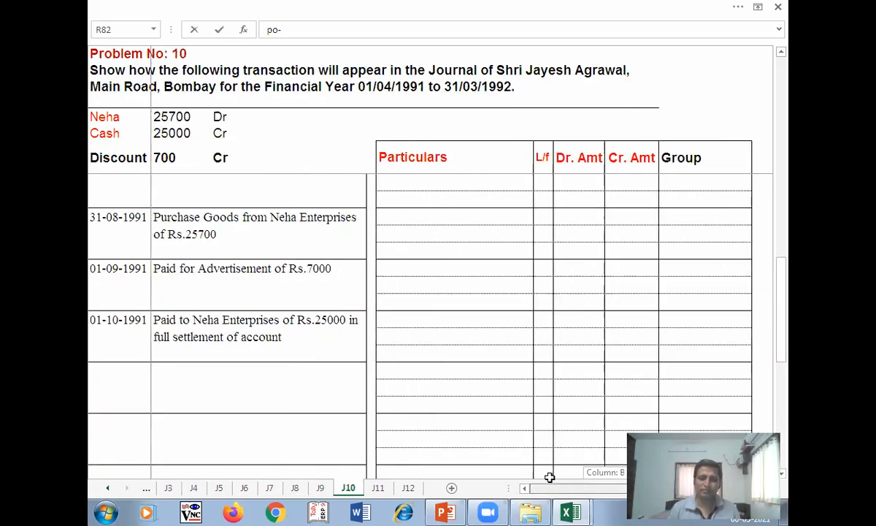
{"action": "scroll", "coordinate": [454, 353], "scroll_direction": "up", "scroll_amount": 1}
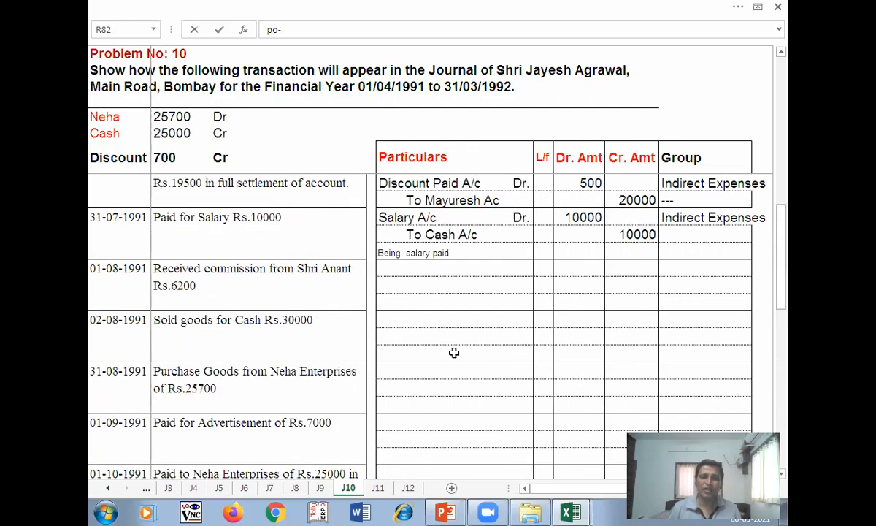
{"action": "scroll", "coordinate": [453, 353], "scroll_direction": "up", "scroll_amount": 1}
{"action": "left_click", "coordinate": [393, 385]}
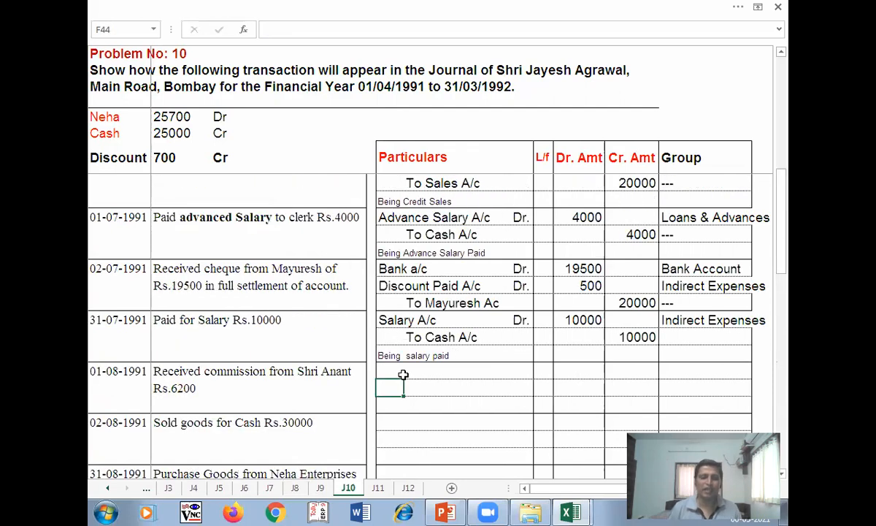
{"action": "key", "text": "Up"}
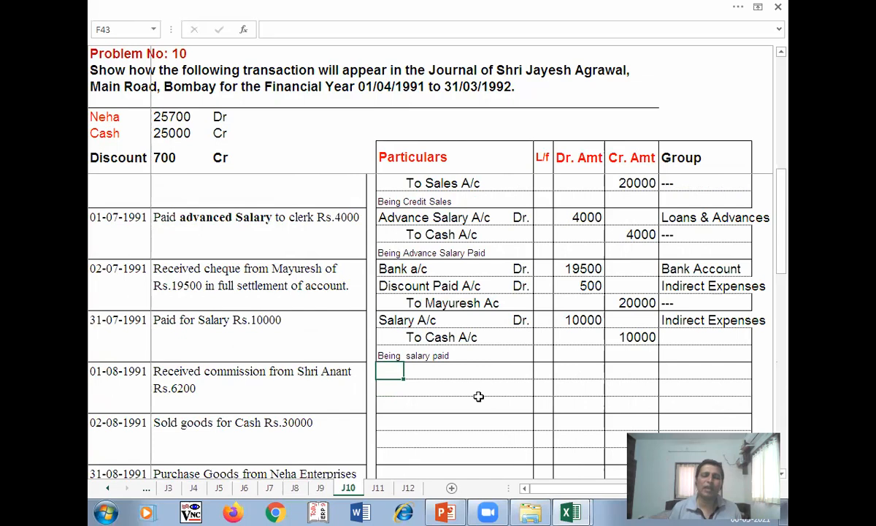
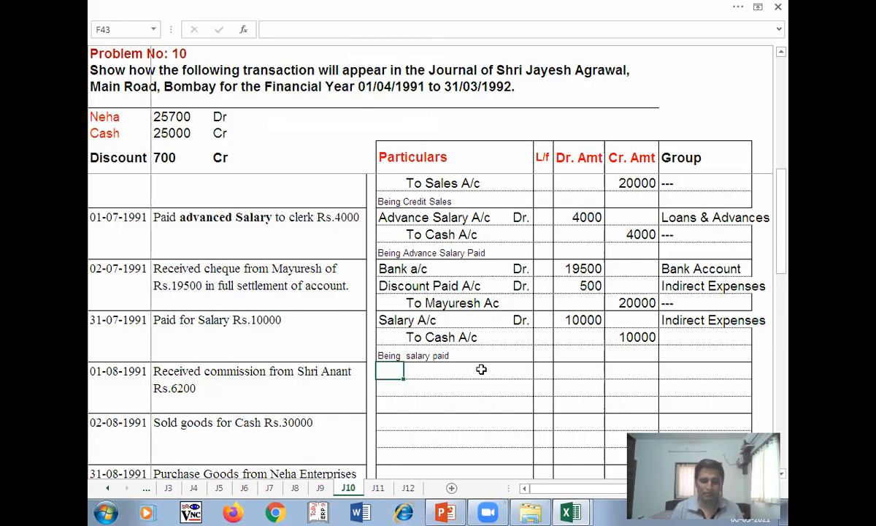
- Enter the 01-08-1991 debit line: Cash A/c Dr with 6200
{"action": "type", "text": "Cash A/c"}
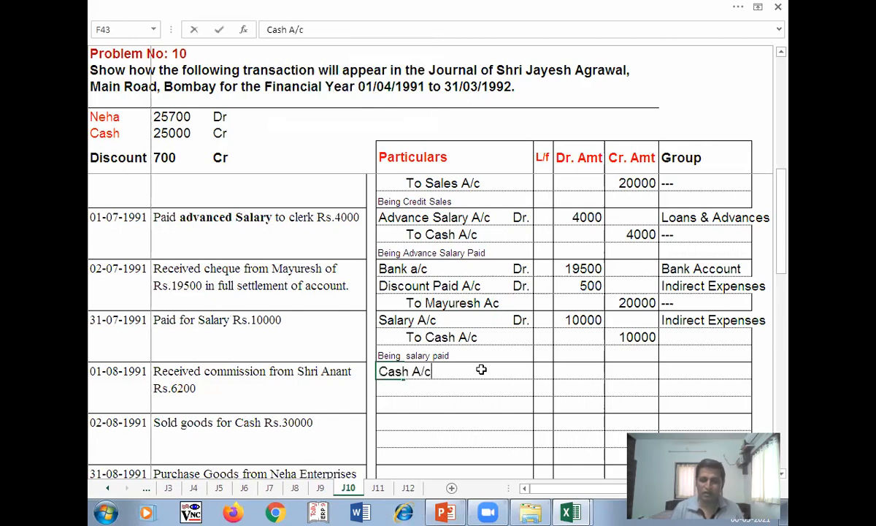
{"action": "key", "text": "Tab"}
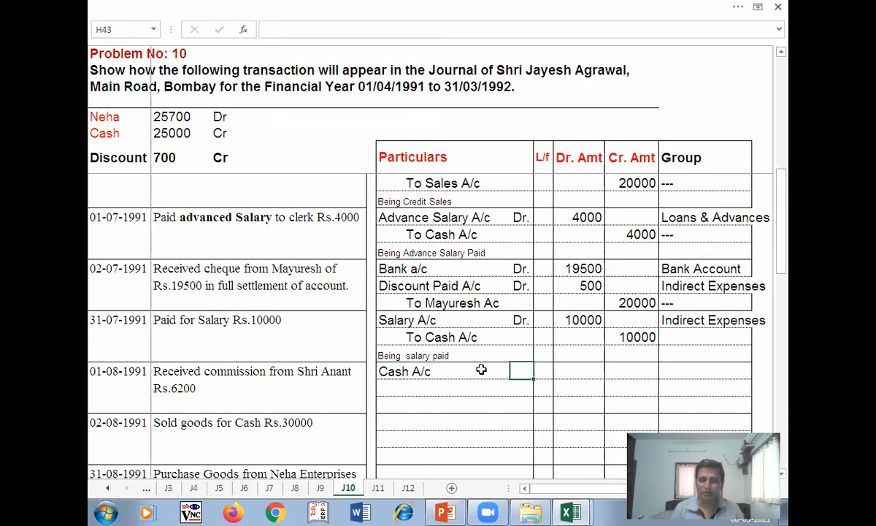
{"action": "type", "text": "Dr"}
{"action": "key", "text": "Tab"}
{"action": "key", "text": "Tab"}
{"action": "type", "text": "6200"}
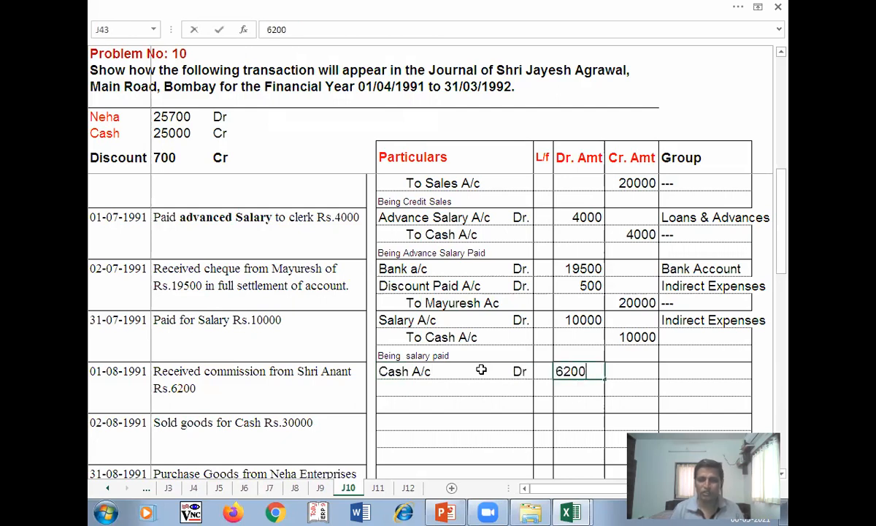
{"action": "key", "text": "Return"}
- Credit To Commission Recived 6200 with narration 'Being Commission recived from shri anant'
{"action": "key", "text": "Tab"}
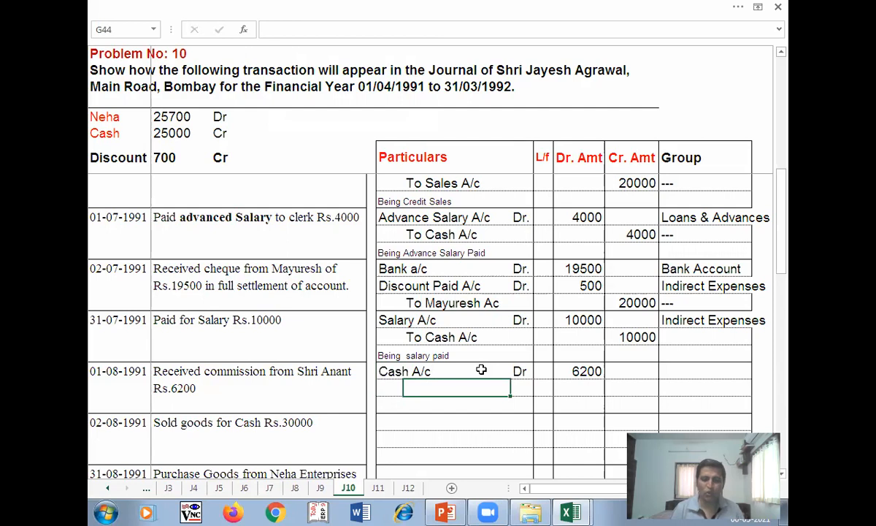
{"action": "type", "text": "To Commission"}
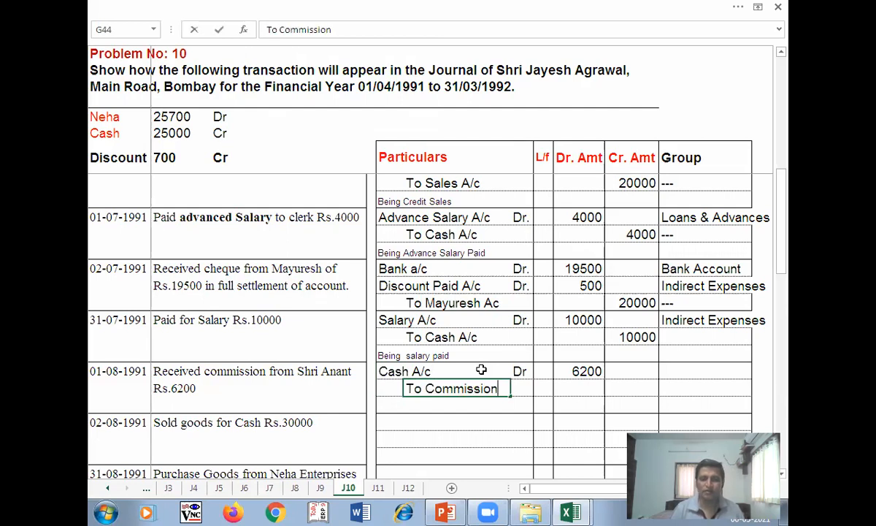
{"action": "type", "text": " Recived"}
{"action": "key", "text": "Tab"}
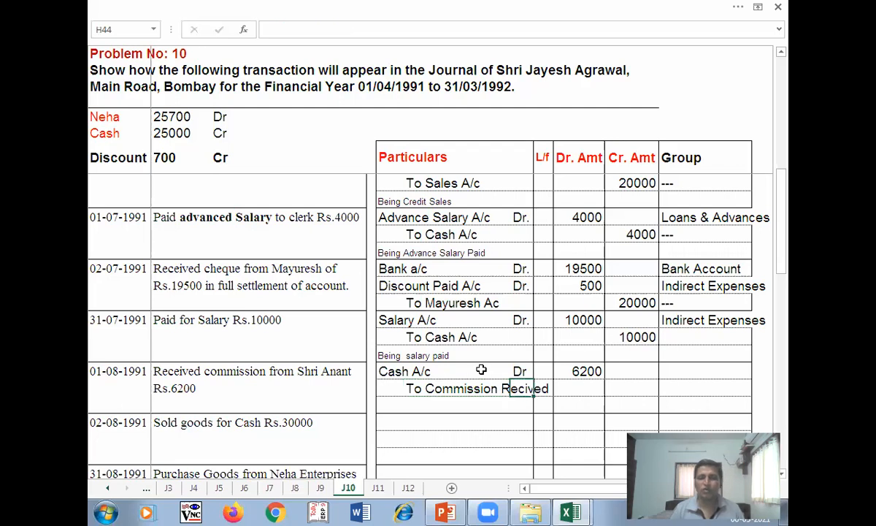
{"action": "key", "text": "Tab"}
{"action": "key", "text": "Tab"}
{"action": "type", "text": "6"}
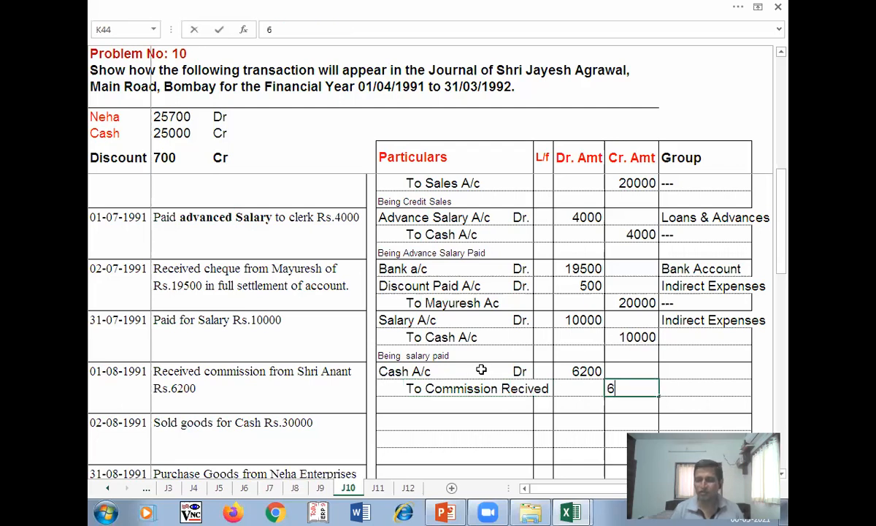
{"action": "type", "text": "2200"}
{"action": "key", "text": "Return"}
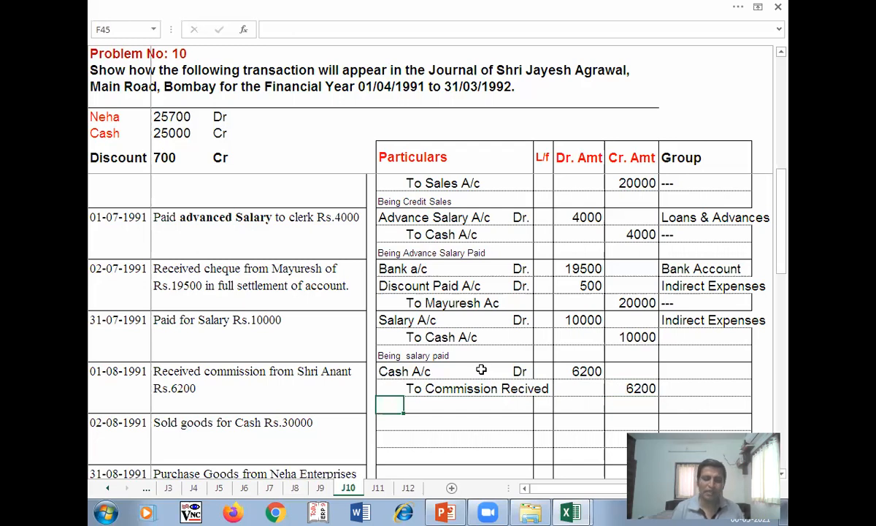
{"action": "type", "text": "Being"}
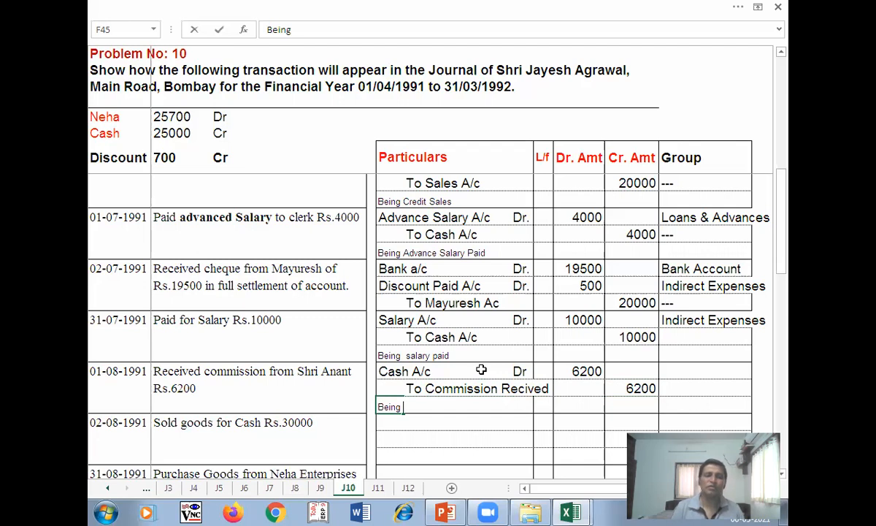
{"action": "type", "text": " C"}
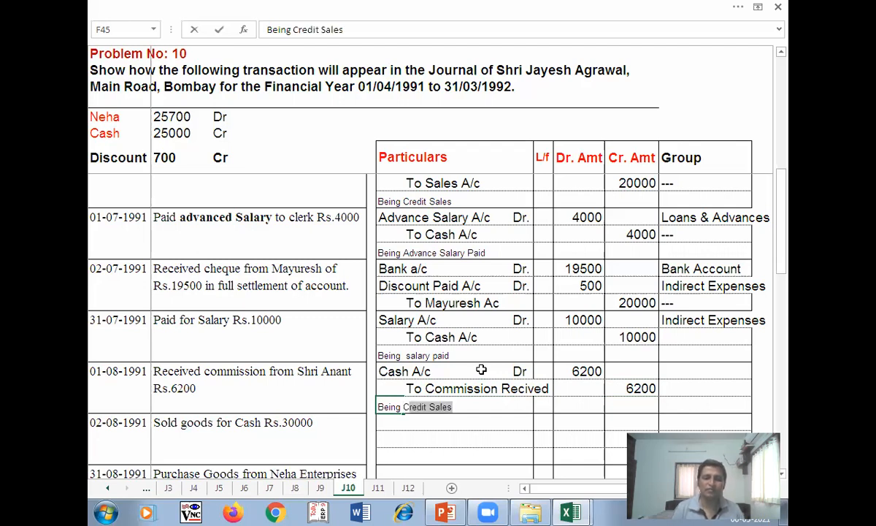
{"action": "type", "text": "ommission re"}
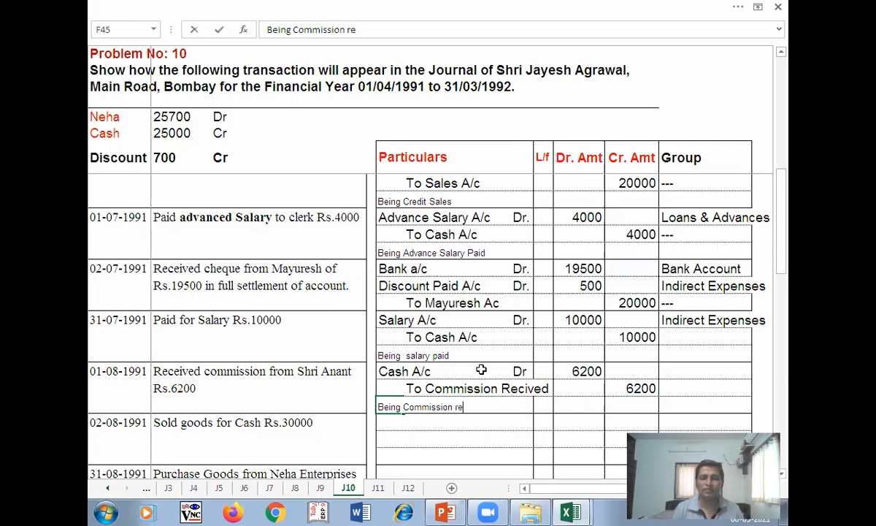
{"action": "type", "text": "cived from shri"}
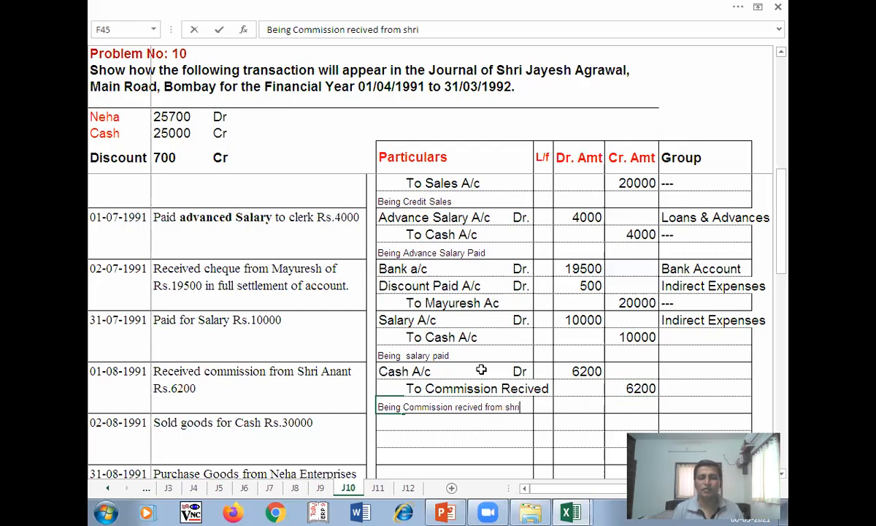
{"action": "type", "text": " anant"}
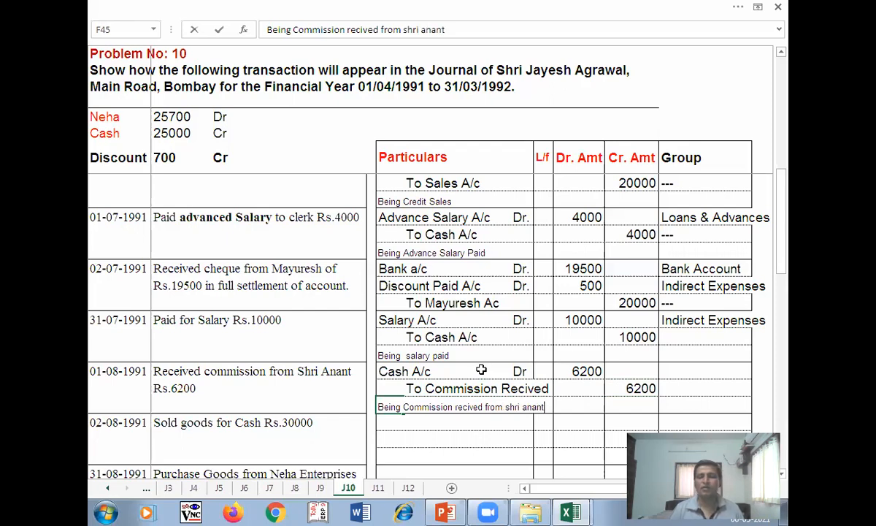
{"action": "key", "text": "Return"}
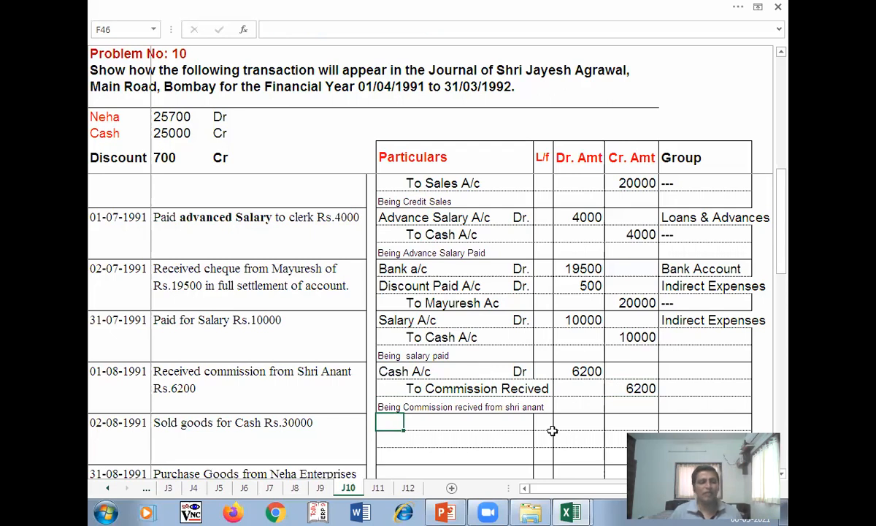
- Group the Cash A/c line as '---' and the Commission Recived line as Indirect Income
{"action": "left_click", "coordinate": [682, 368]}
{"action": "type", "text": "'---"}
{"action": "key", "text": "Return"}
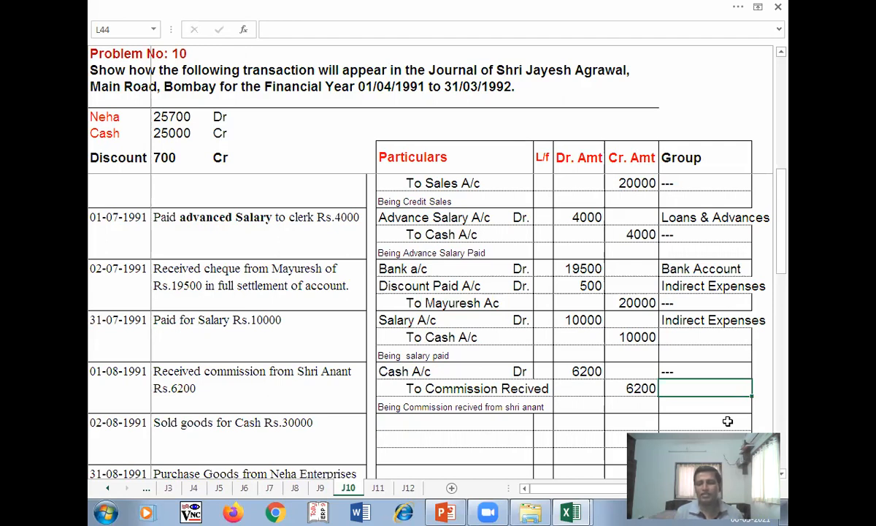
{"action": "type", "text": "I"}
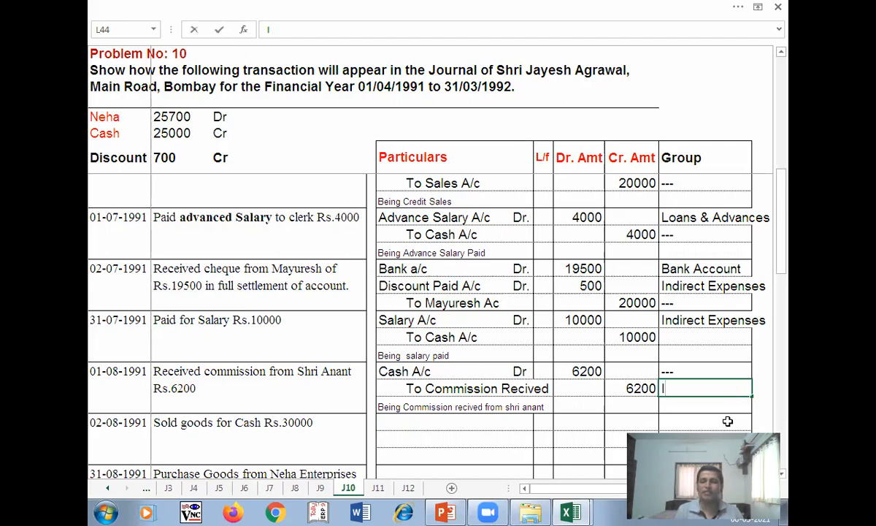
{"action": "type", "text": "nd"}
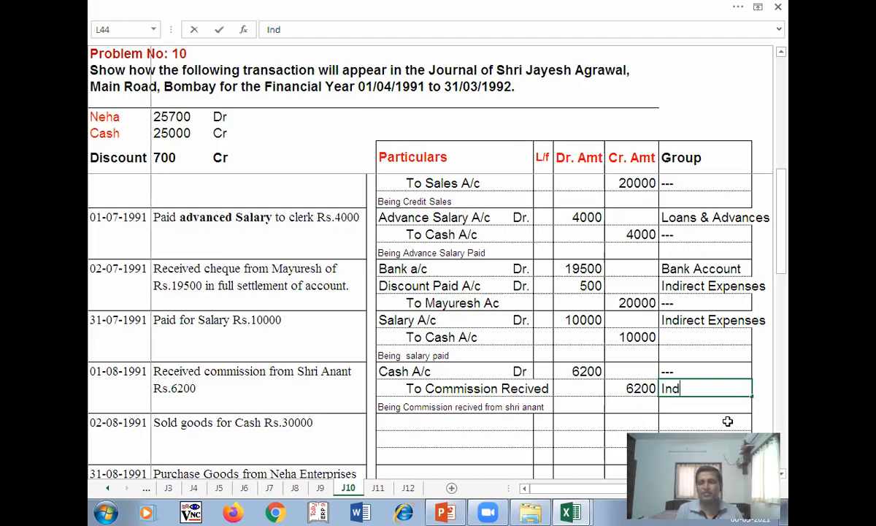
{"action": "type", "text": "ire"}
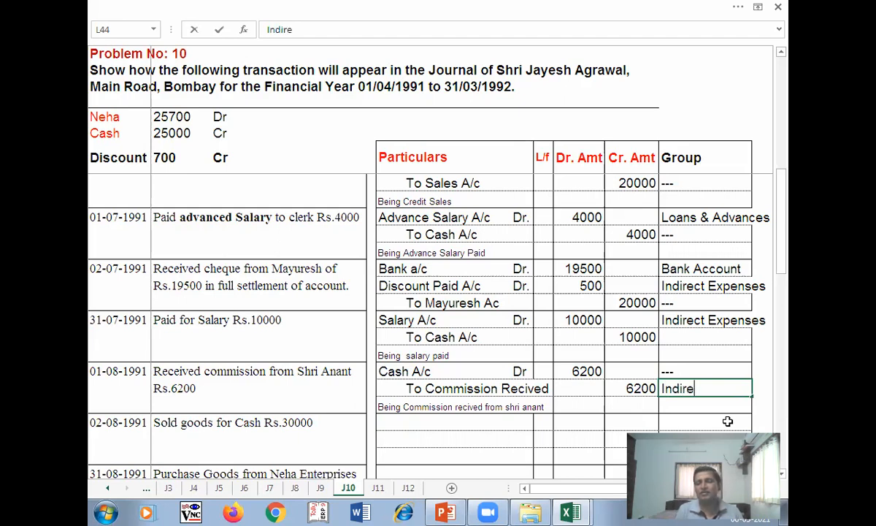
{"action": "type", "text": "ct Income"}
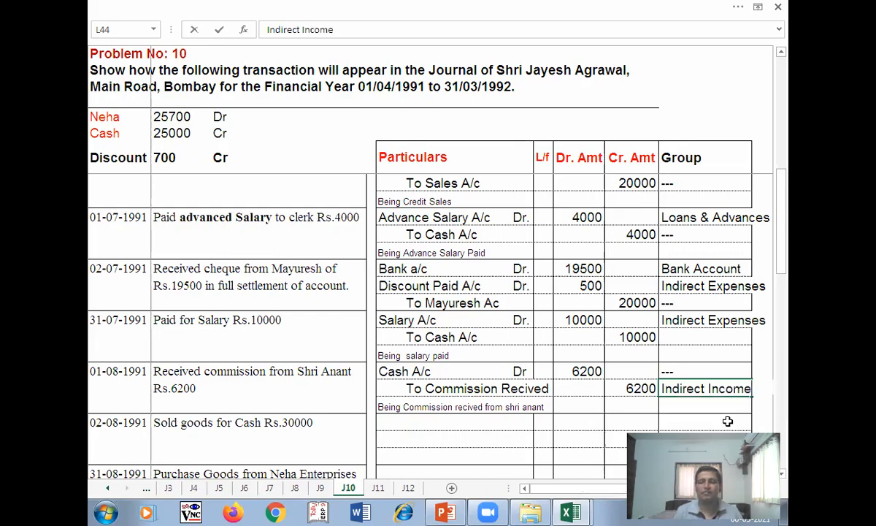
{"action": "key", "text": "Return"}
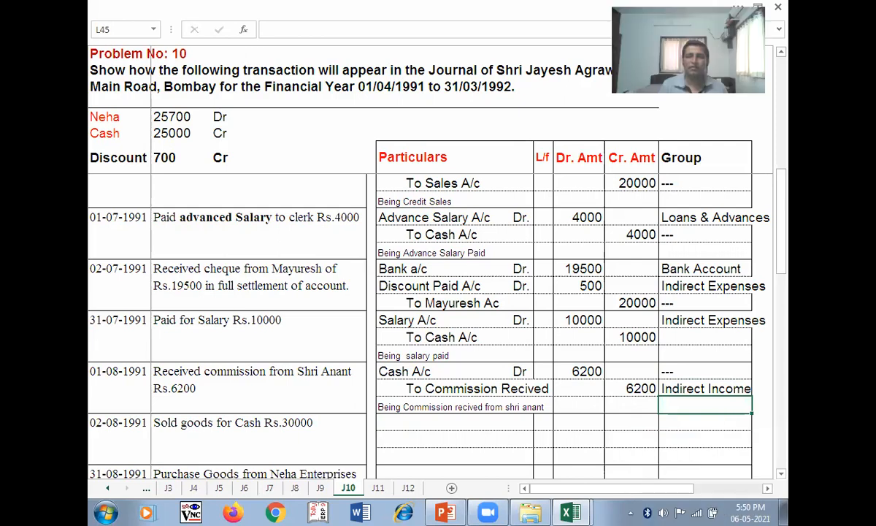
{"action": "left_click", "coordinate": [407, 421]}
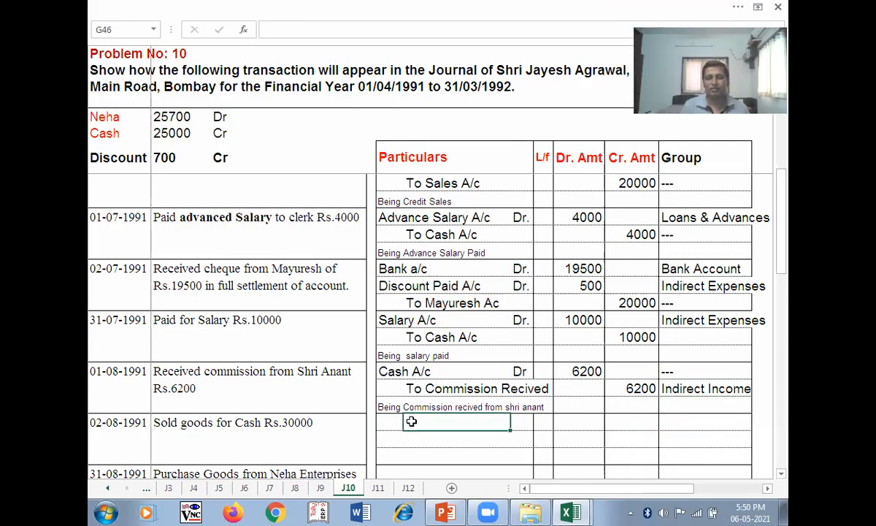
{"action": "left_click_drag", "start_coordinate": [783, 208], "coordinate": [788, 258]}
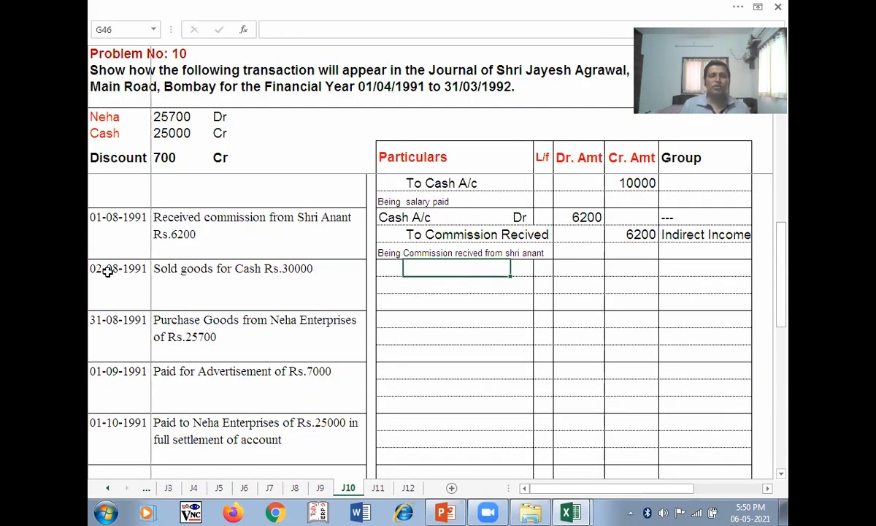
{"action": "left_click", "coordinate": [389, 268]}
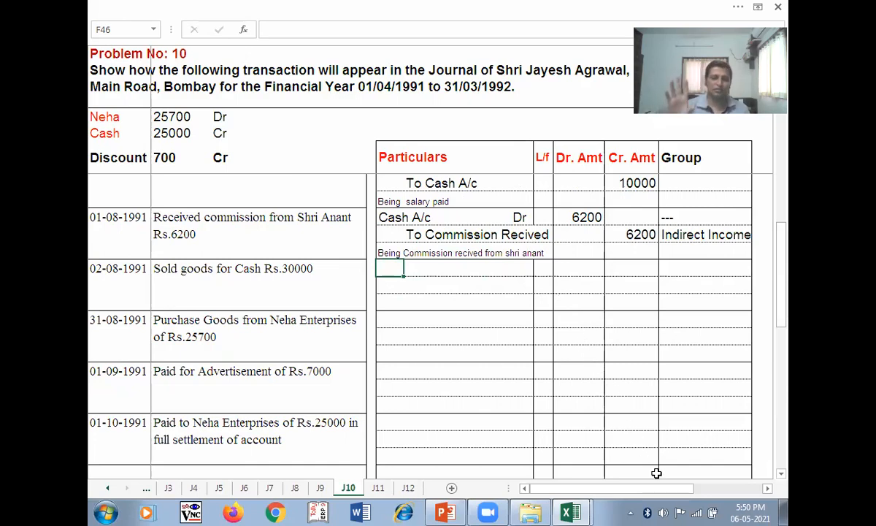
{"action": "key", "text": "Num_Lock"}
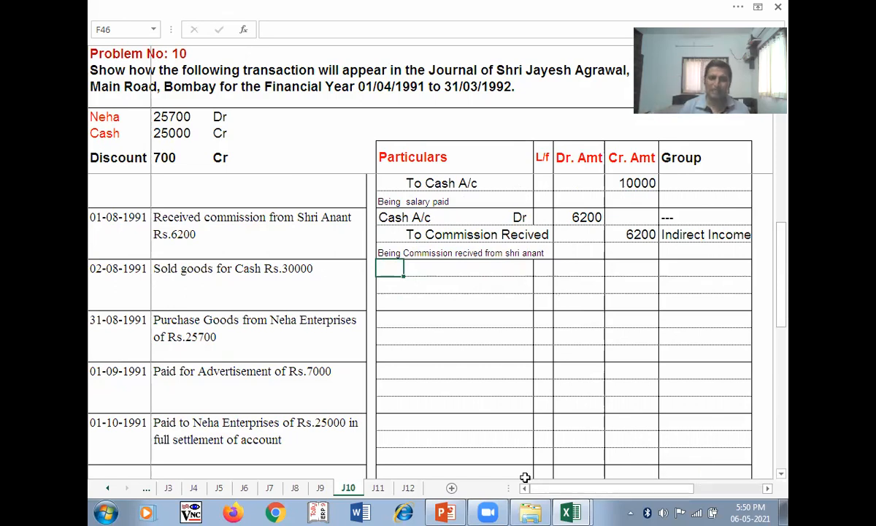
{"action": "left_click", "coordinate": [206, 437], "text": "shift"}
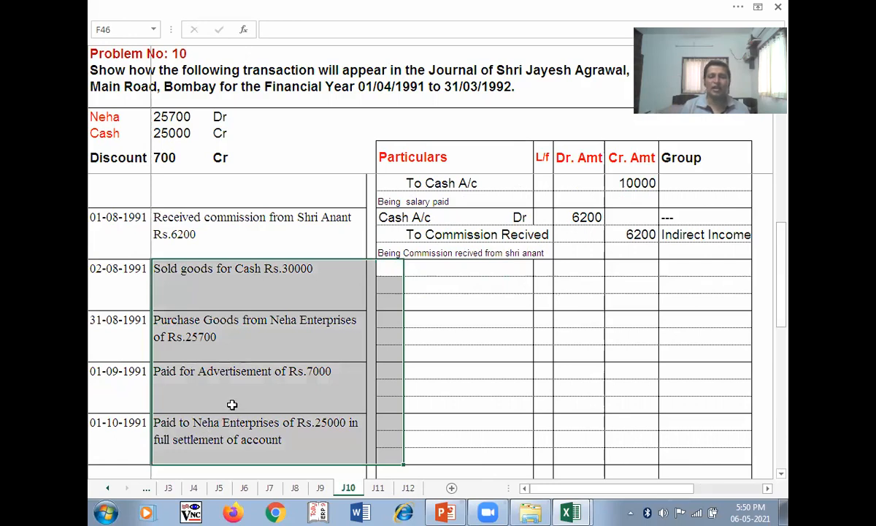
{"action": "left_click", "coordinate": [230, 403]}
{"action": "left_click", "coordinate": [391, 268]}
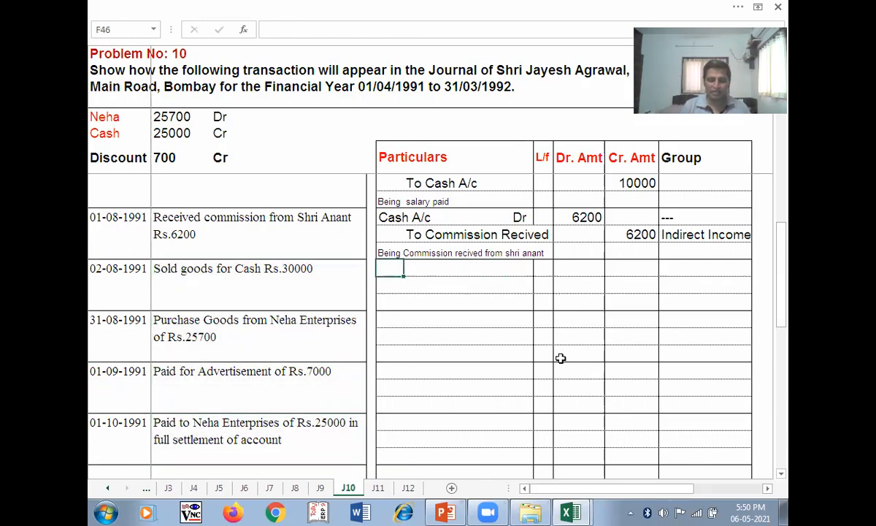
- Start the 02-08-1991 entry with Cash A/c marked dr
{"action": "type", "text": "Cash A/c"}
{"action": "key", "text": "Tab"}
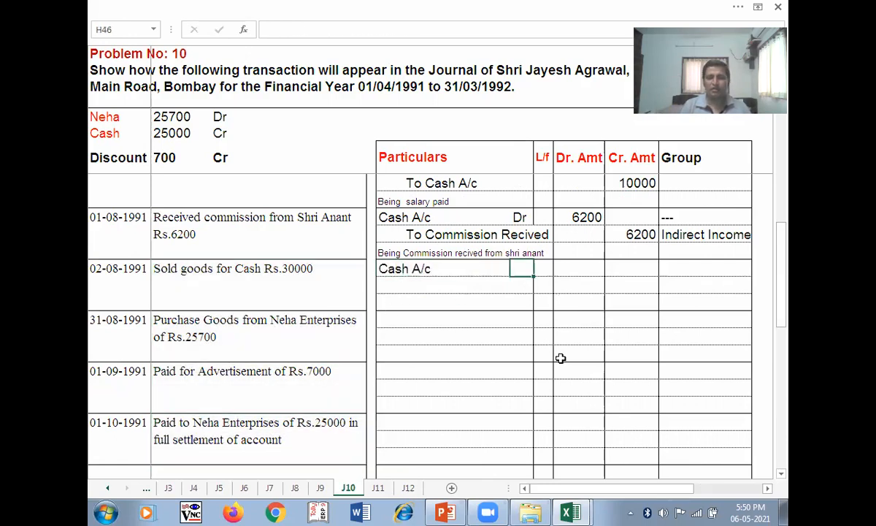
{"action": "type", "text": "dr"}
{"action": "key", "text": "Tab"}
{"action": "key", "text": "Tab"}
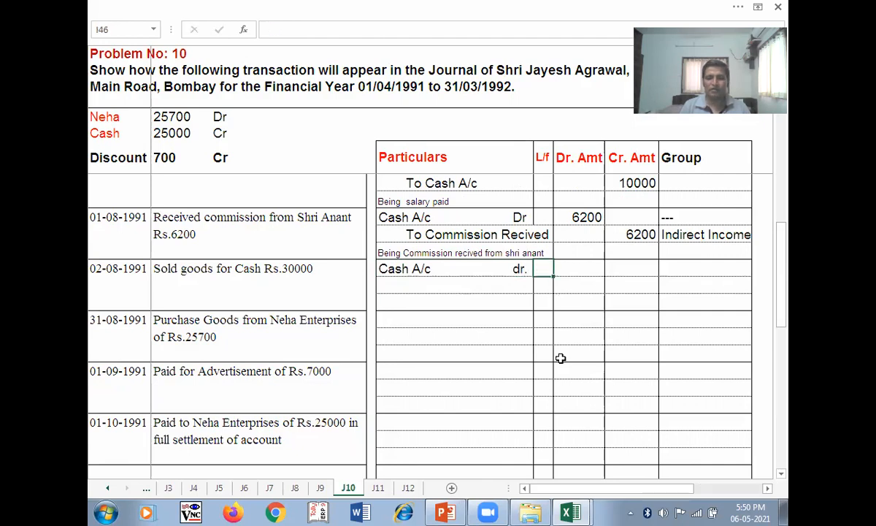
- Enter 30000 as the Cash A/c debit amount after re-enabling Num Lock
{"action": "key", "text": "Page_Down"}
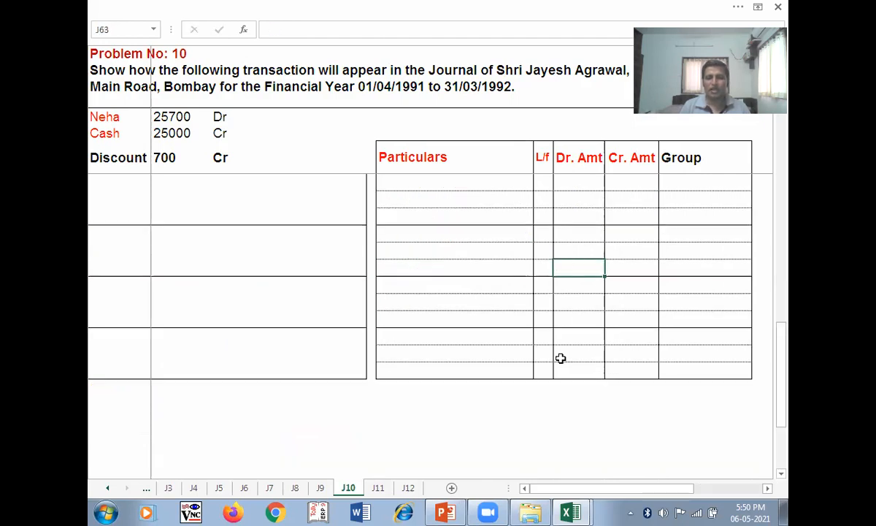
{"action": "scroll", "coordinate": [560, 358], "scroll_direction": "up", "scroll_amount": 6}
{"action": "left_click", "coordinate": [576, 286]}
{"action": "key", "text": "Page_Down"}
{"action": "scroll", "coordinate": [631, 314], "scroll_direction": "up", "scroll_amount": 2}
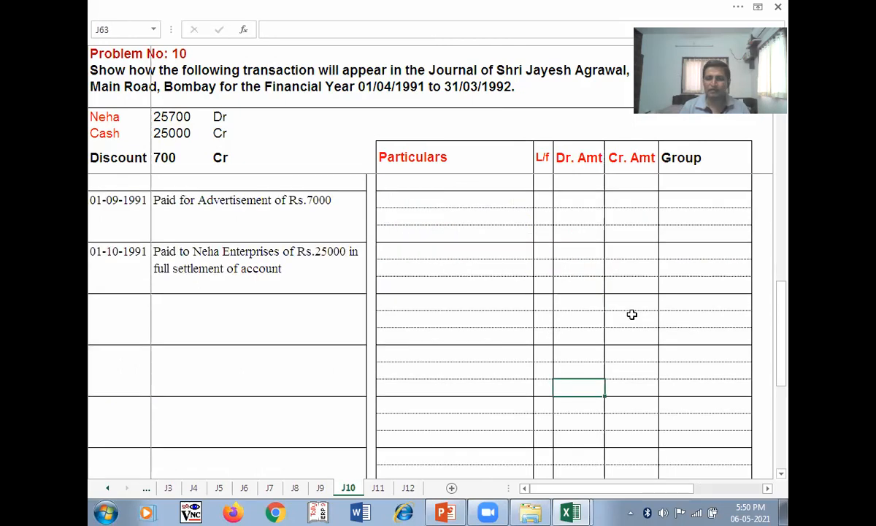
{"action": "scroll", "coordinate": [631, 314], "scroll_direction": "up", "scroll_amount": 5}
{"action": "type", "text": "Vb"}
{"action": "key", "text": "Num_Lock"}
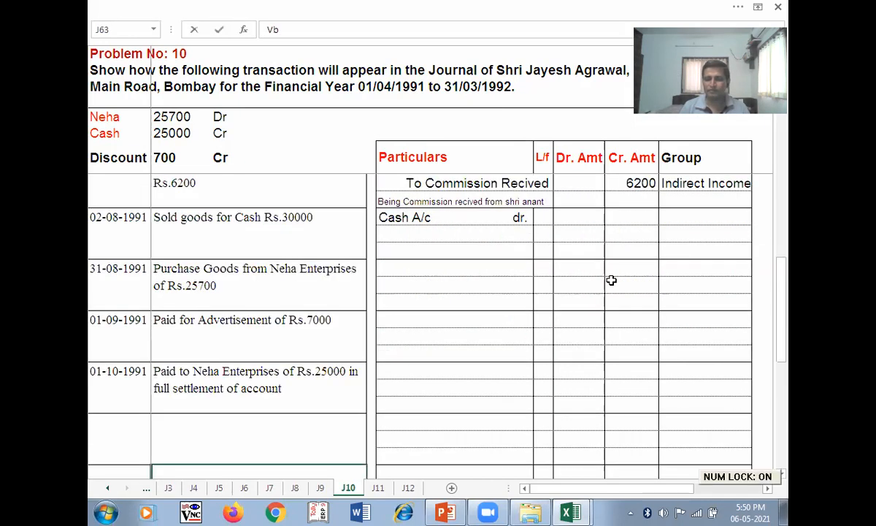
{"action": "scroll", "coordinate": [593, 431], "scroll_direction": "up", "scroll_amount": 3}
{"action": "left_click", "coordinate": [573, 370]}
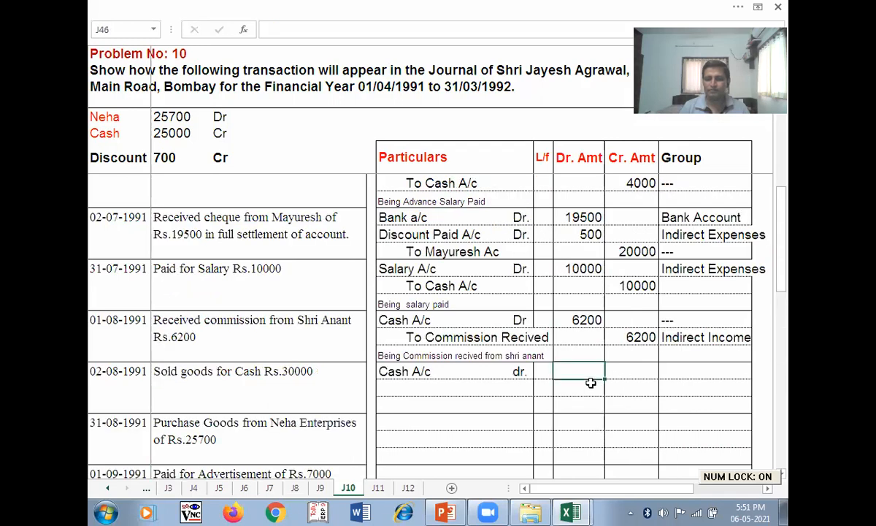
{"action": "type", "text": "30000"}
{"action": "key", "text": "Return"}
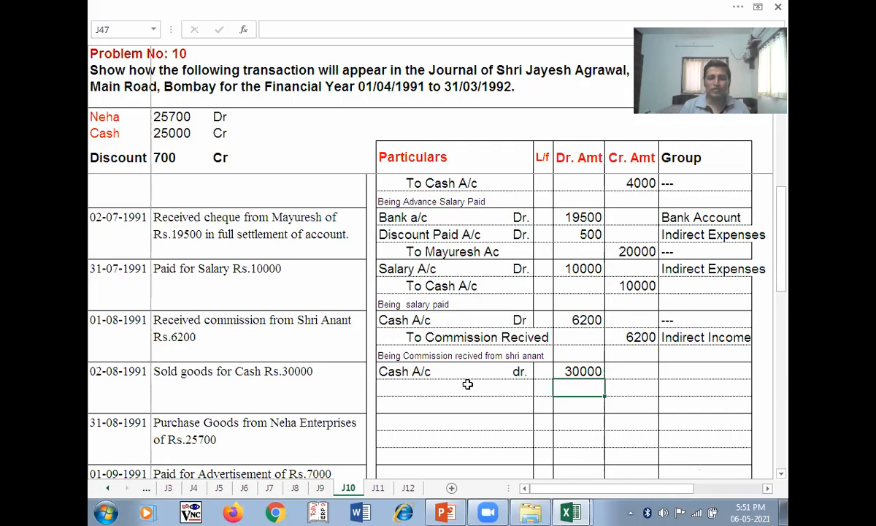
- Credit To Sales A/c with narration 'Being Cash Sales'
{"action": "left_click", "coordinate": [464, 396]}
{"action": "type", "text": "To"}
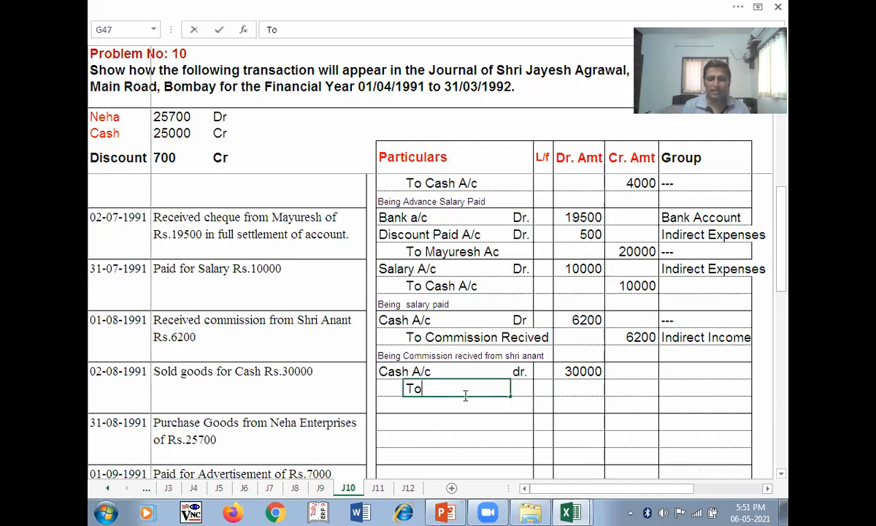
{"action": "type", "text": " Sales A/c"}
{"action": "key", "text": "Tab"}
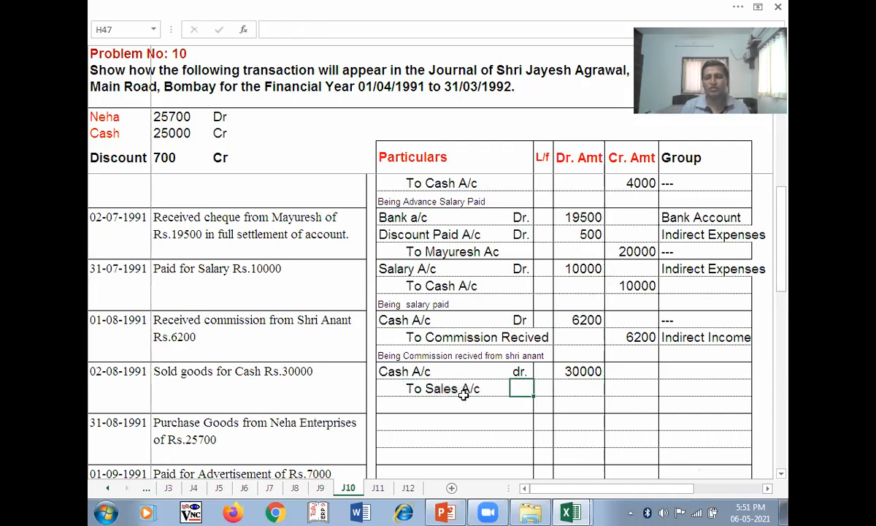
{"action": "key", "text": "Tab"}
{"action": "key", "text": "Tab"}
{"action": "key", "text": "Tab"}
{"action": "type", "text": "3000"}
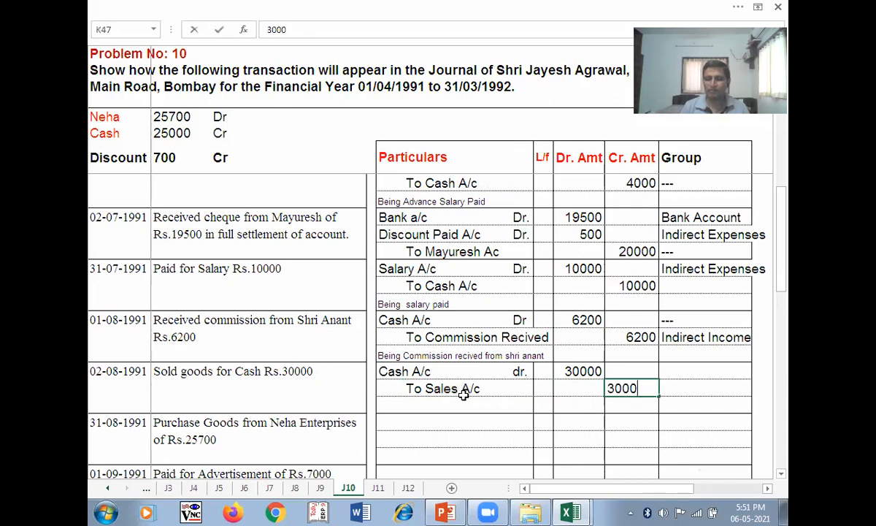
{"action": "key", "text": "Return"}
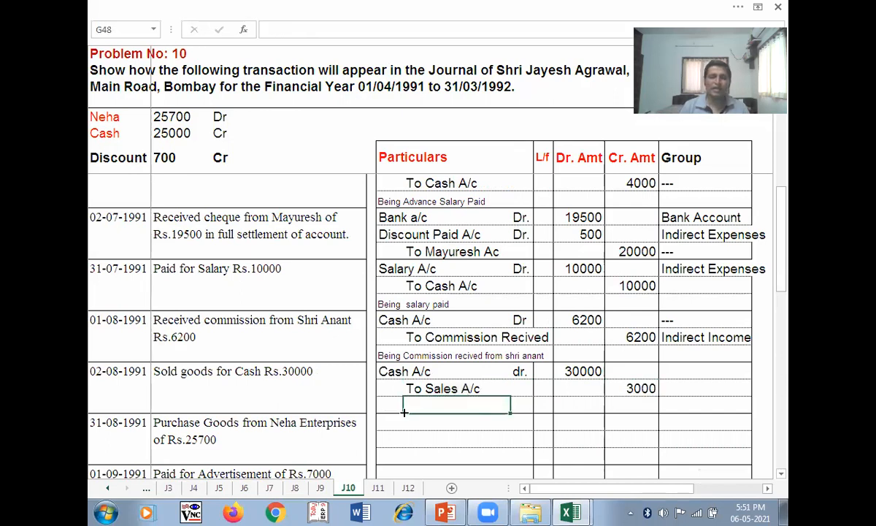
{"action": "key", "text": "Left"}
{"action": "type", "text": "("}
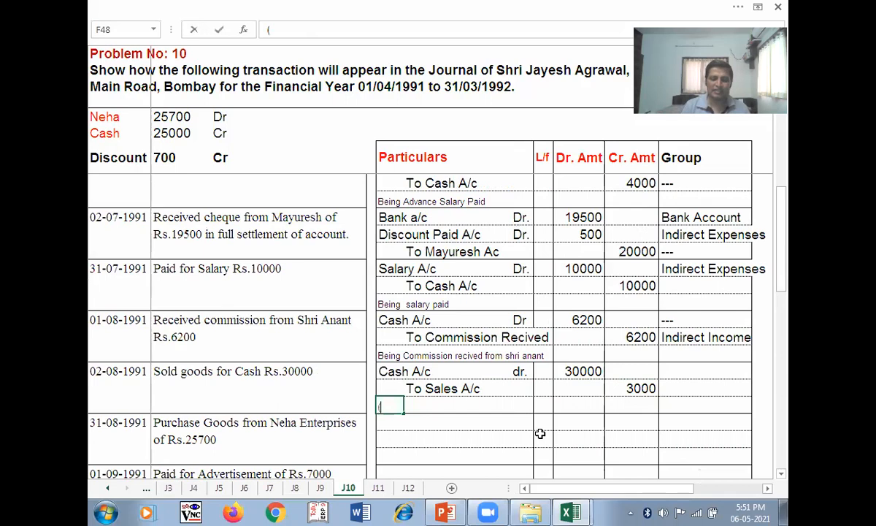
{"action": "type", "text": "Being "}
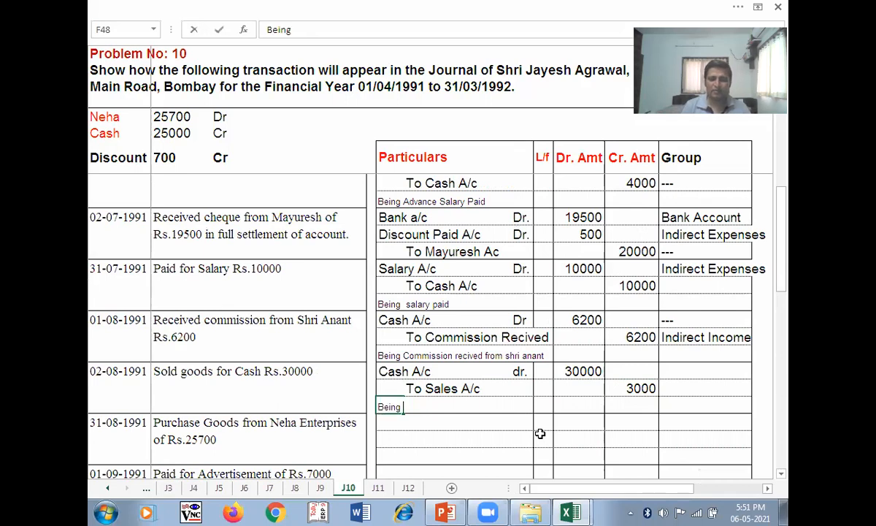
{"action": "type", "text": "Cash Sale"}
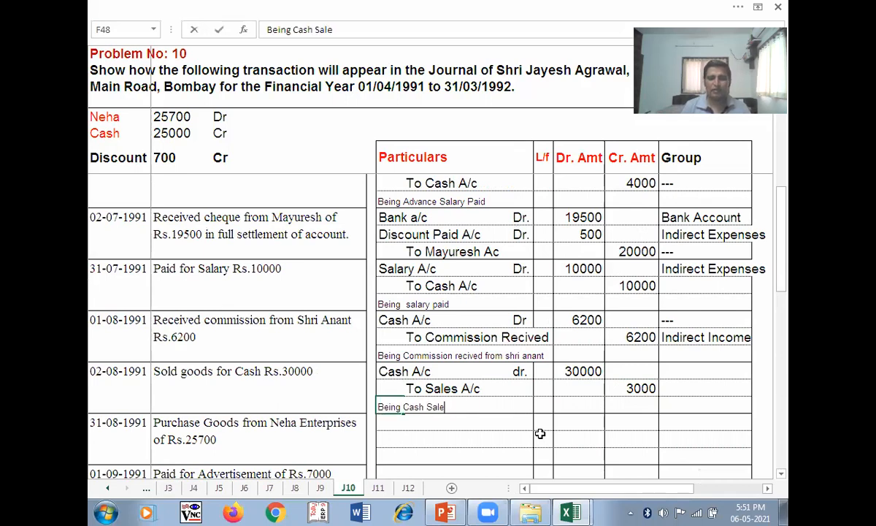
{"action": "type", "text": "s"}
{"action": "left_click", "coordinate": [683, 386]}
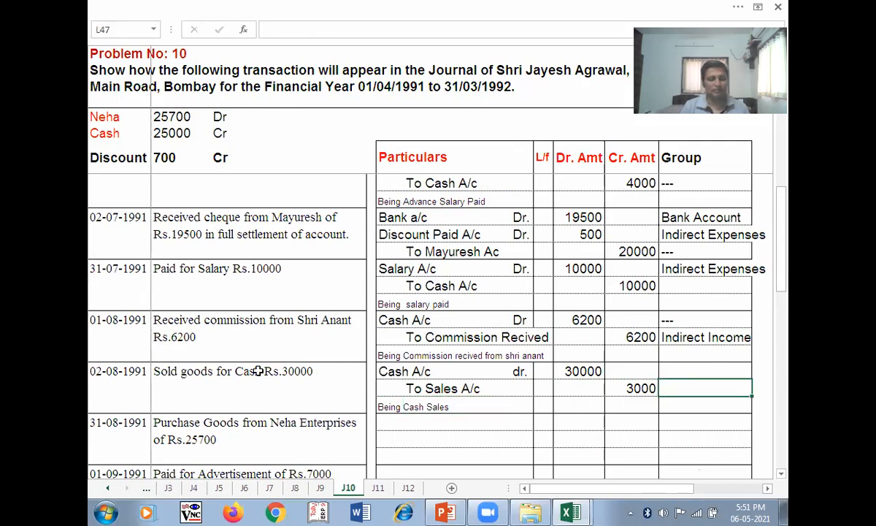
- Save the workbook, keeping the format despite the compatibility warning
{"action": "left_click", "coordinate": [239, 371]}
{"action": "key", "text": "ctrl+s"}
{"action": "left_click", "coordinate": [482, 344]}
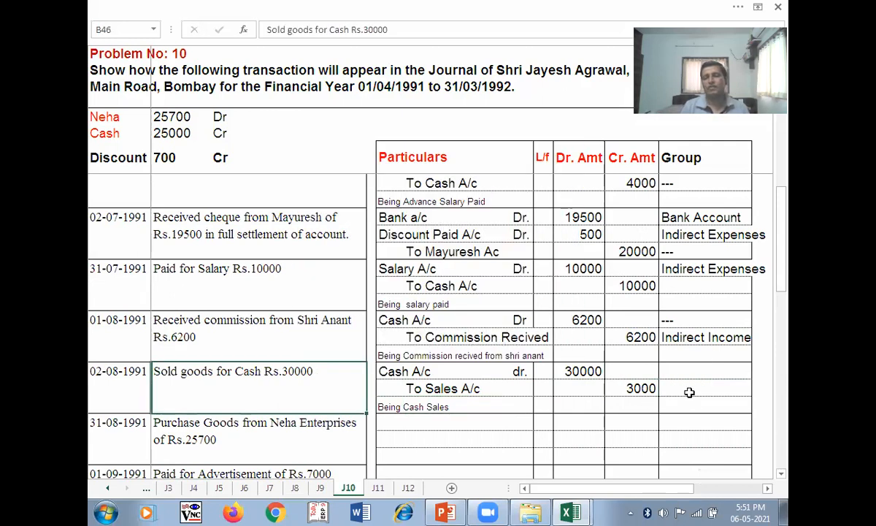
- Copy the existing '---' group into the Cash A/c and Sales Group cells
{"action": "left_click", "coordinate": [688, 368]}
{"action": "left_click", "coordinate": [672, 321]}
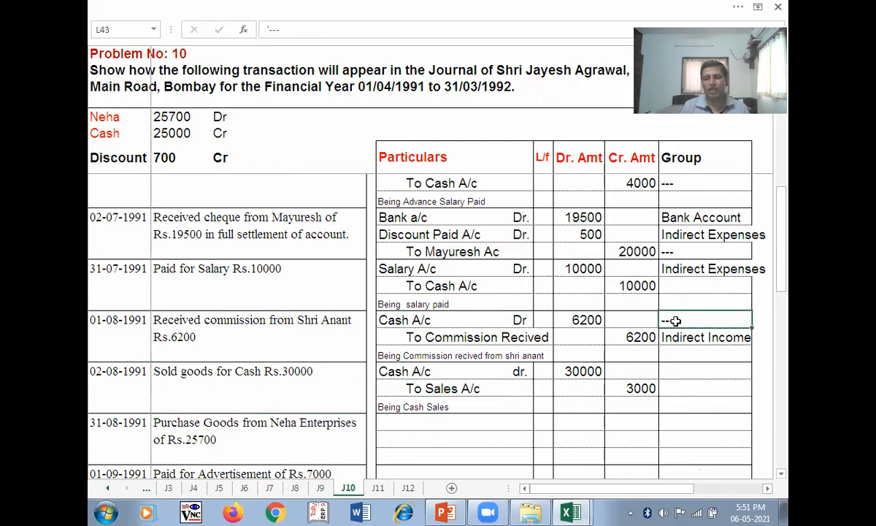
{"action": "key", "text": "ctrl+c"}
{"action": "left_click", "coordinate": [732, 370]}
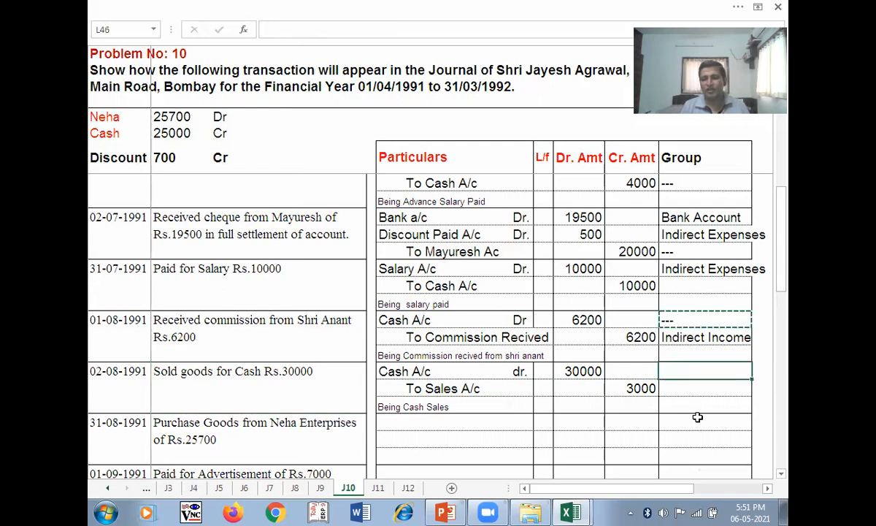
{"action": "key", "text": "ctrl+v"}
{"action": "left_click", "coordinate": [681, 388]}
{"action": "key", "text": "ctrl+v"}
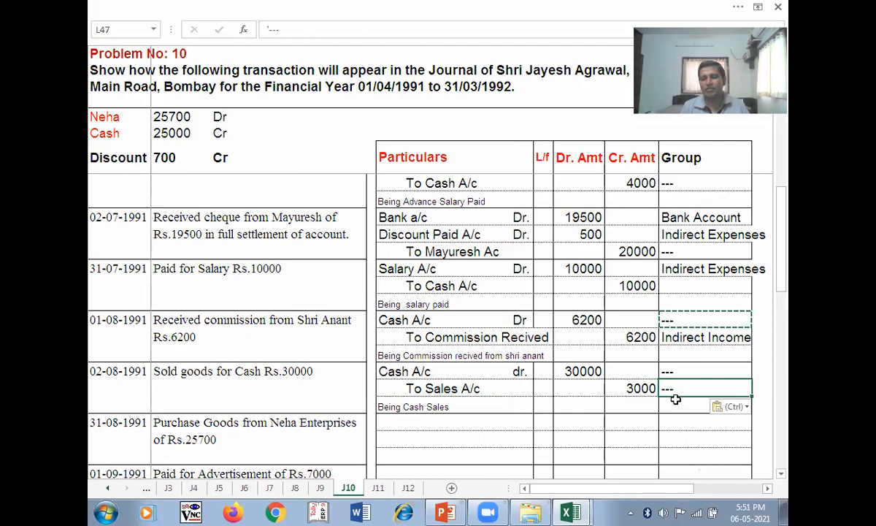
- Correct the Sales credit amount from 3000 to 30000
{"action": "double_click", "coordinate": [642, 388]}
{"action": "type", "text": "0"}
{"action": "key", "text": "Return"}
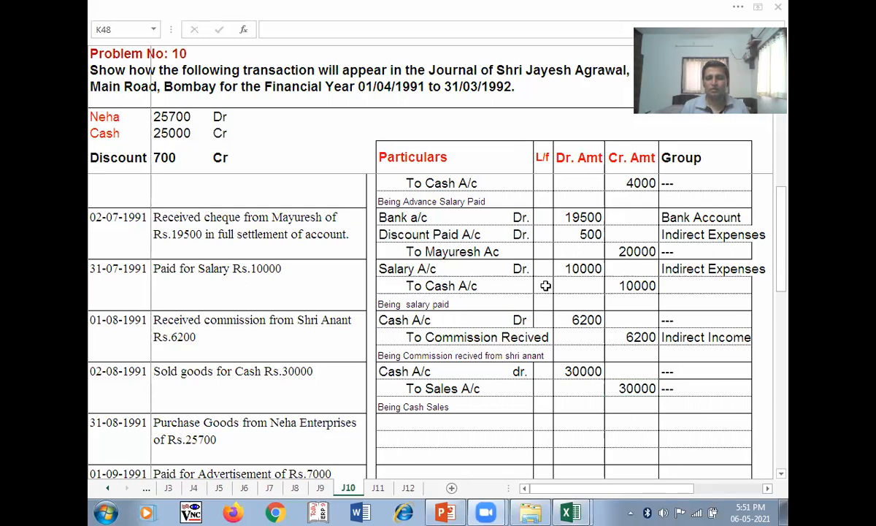
{"action": "left_click", "coordinate": [392, 422]}
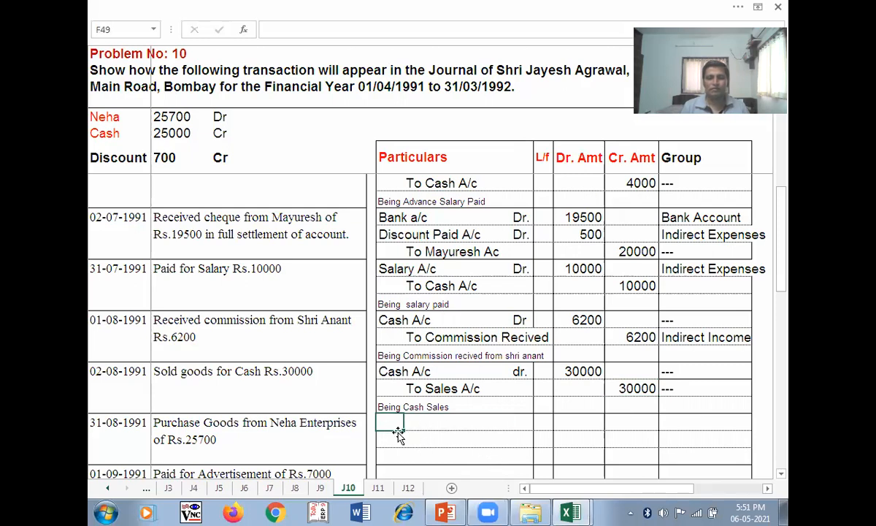
- Scroll down to the 31-08-1991 Neha Enterprises purchase row and select its first cell
{"action": "scroll", "coordinate": [430, 436], "scroll_direction": "down", "scroll_amount": 1}
{"action": "scroll", "coordinate": [431, 436], "scroll_direction": "down", "scroll_amount": 1}
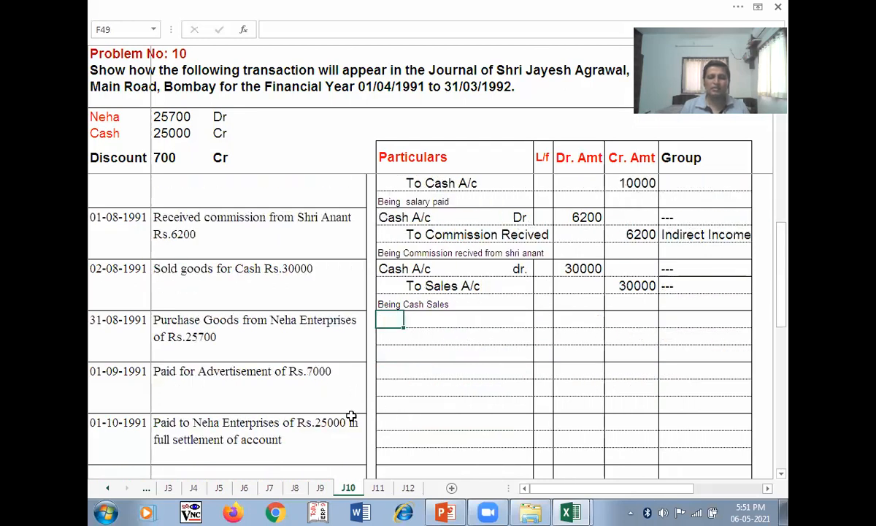
{"action": "key", "text": "Escape"}
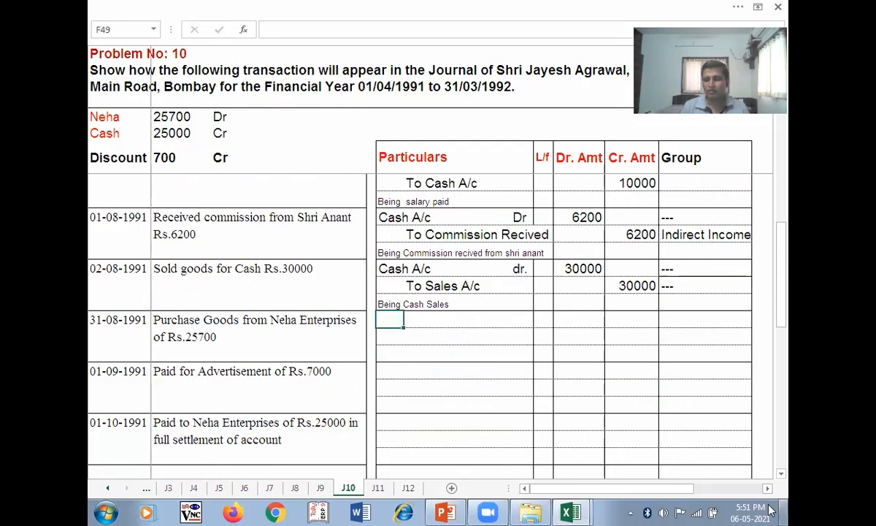
{"action": "left_click", "coordinate": [534, 505]}
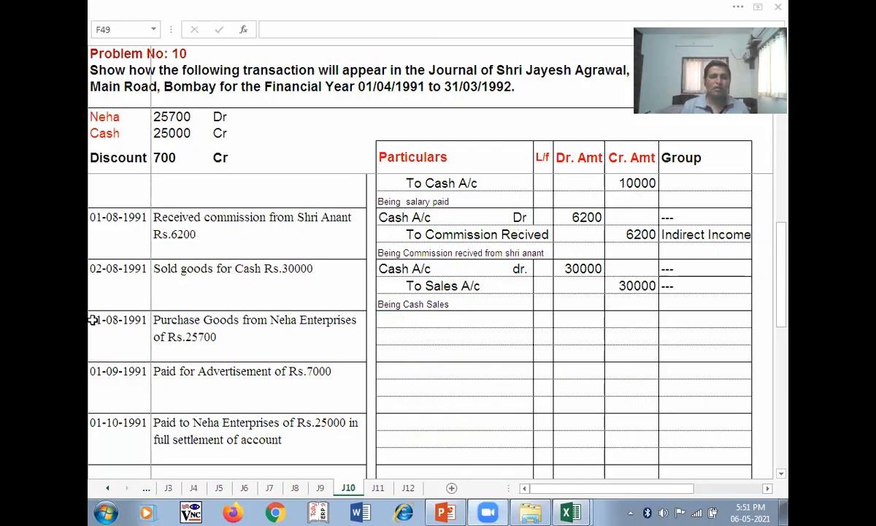
{"action": "left_click", "coordinate": [234, 317]}
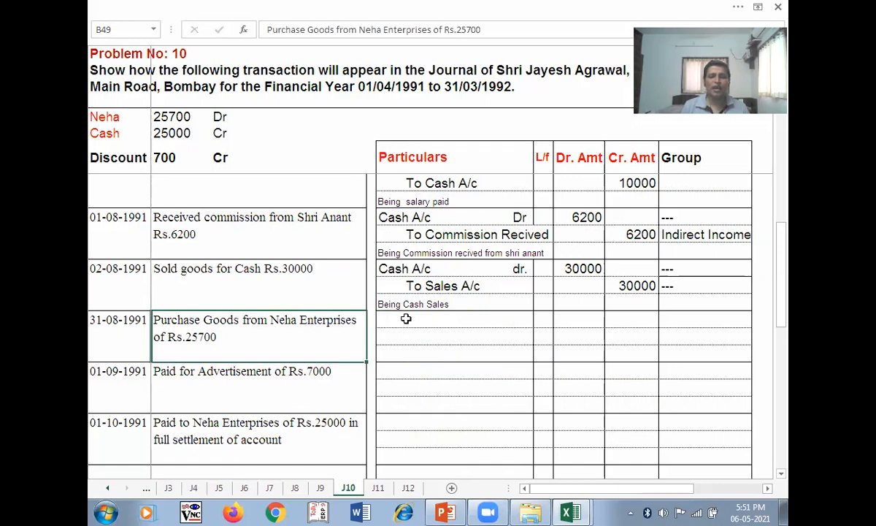
{"action": "left_click", "coordinate": [404, 316]}
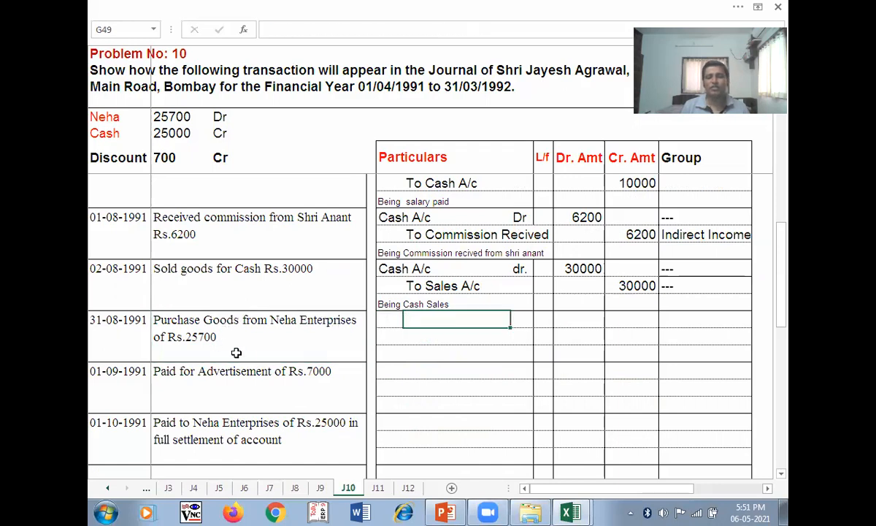
{"action": "left_click", "coordinate": [381, 318]}
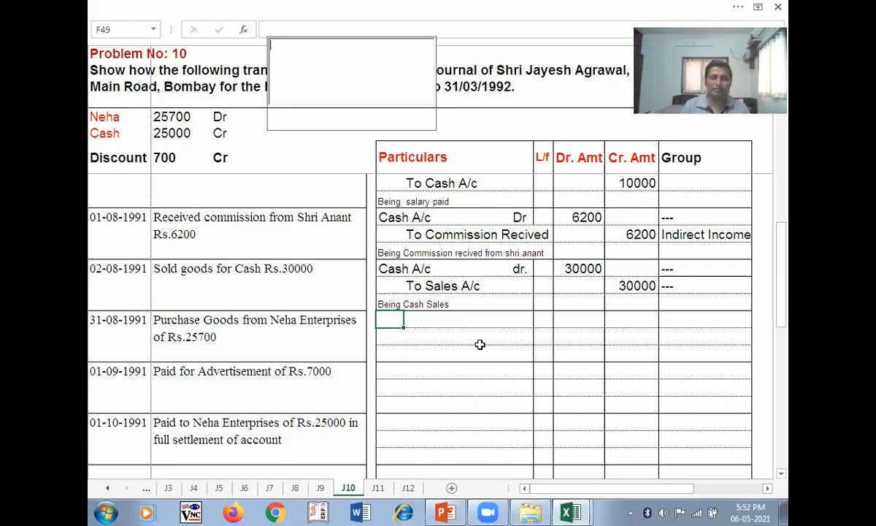
- Undo the last edit, reverting the Sales credit to 3000, and enter Purchase A/c
{"action": "key", "text": "ctrl+z"}
{"action": "left_click", "coordinate": [397, 319]}
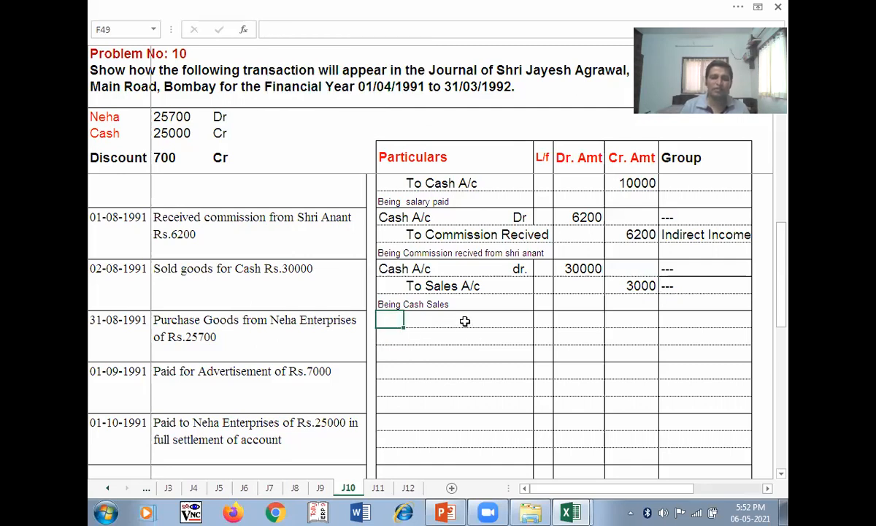
{"action": "type", "text": "Purchase"}
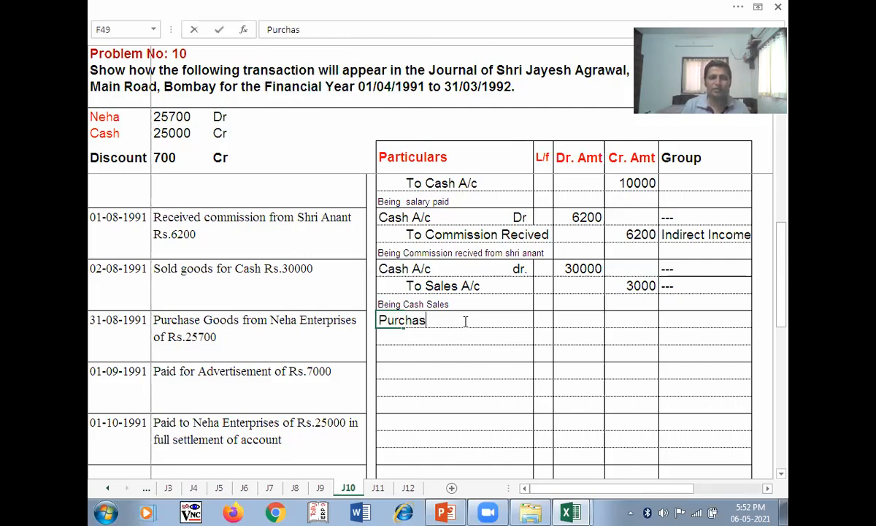
{"action": "type", "text": " A/c"}
{"action": "key", "text": "Tab"}
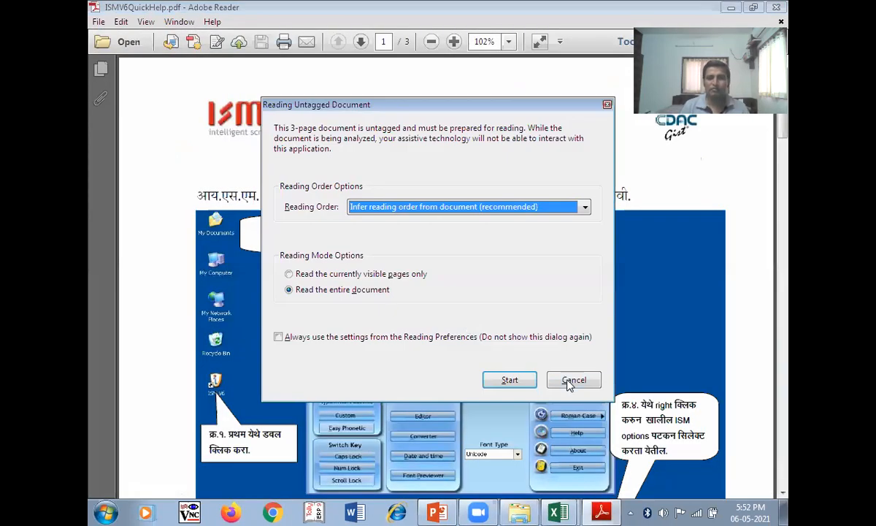
- Cancel the Reading Untagged Document prompt and read down to the OpenOffice-Writer instructions
{"action": "left_click", "coordinate": [568, 379]}
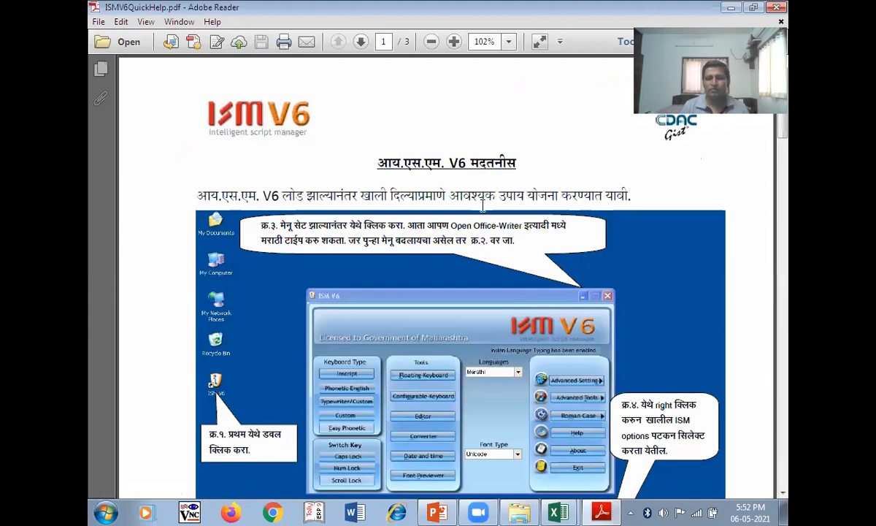
{"action": "scroll", "coordinate": [448, 241], "scroll_direction": "down", "scroll_amount": 2}
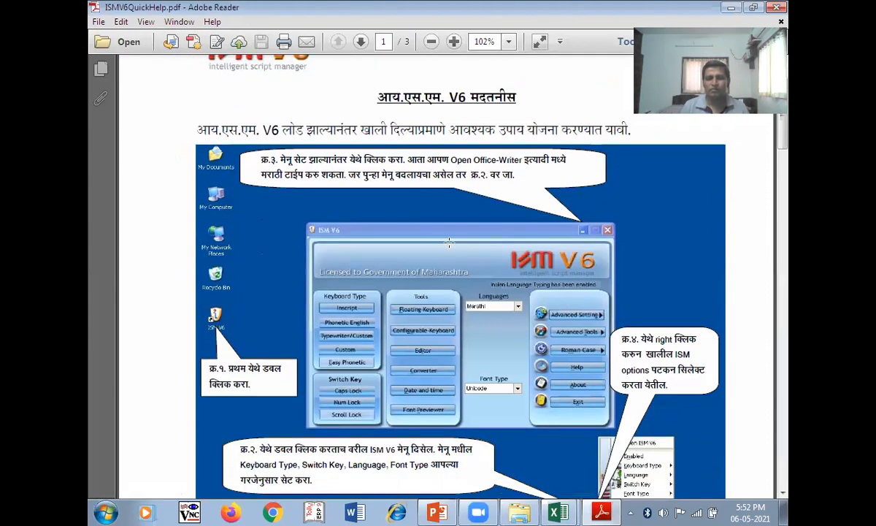
{"action": "scroll", "coordinate": [448, 240], "scroll_direction": "down", "scroll_amount": 4}
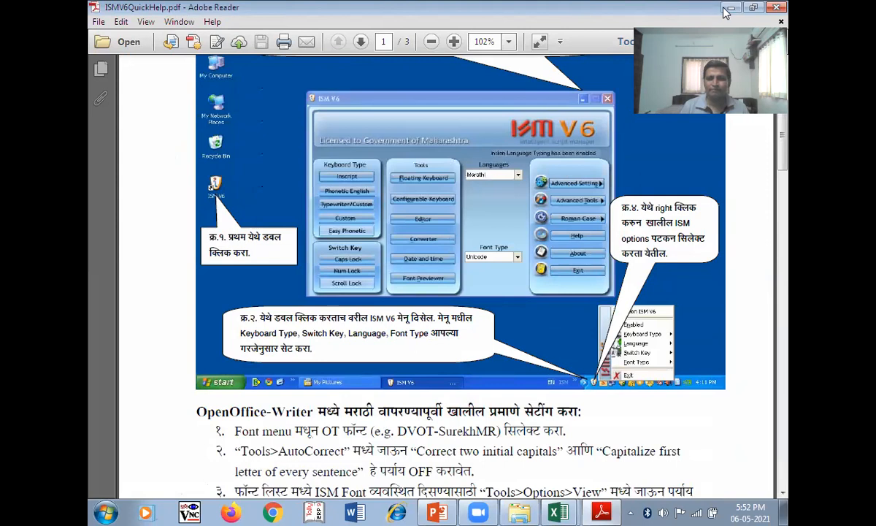
- Back in Journal.xlsx, mark Purchase A/c Dr. with a 25700 debit
{"action": "left_click", "coordinate": [559, 512]}
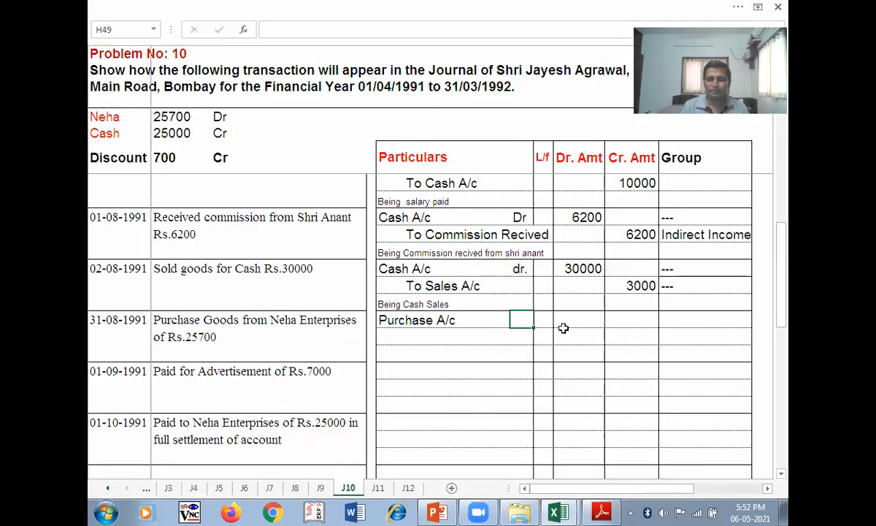
{"action": "type", "text": "Dr."}
{"action": "key", "text": "Tab"}
{"action": "key", "text": "Tab"}
{"action": "type", "text": "25700"}
{"action": "key", "text": "Tab"}
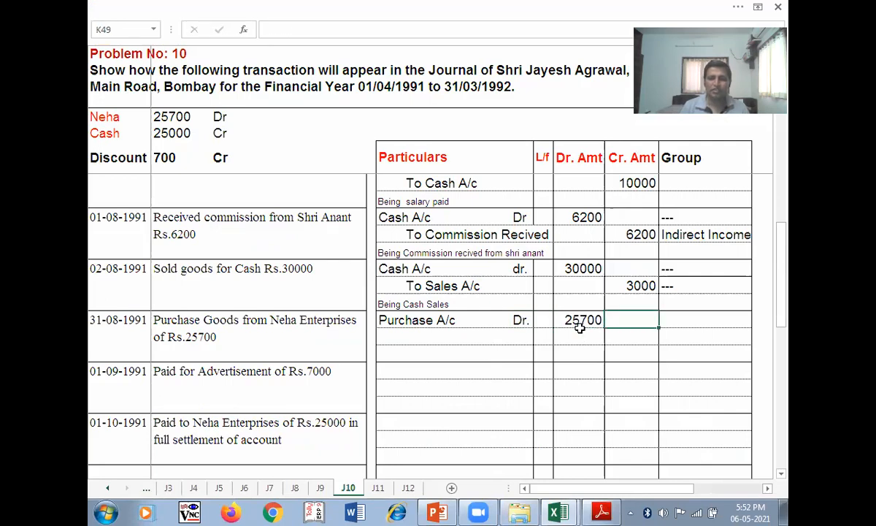
{"action": "left_click", "coordinate": [452, 338]}
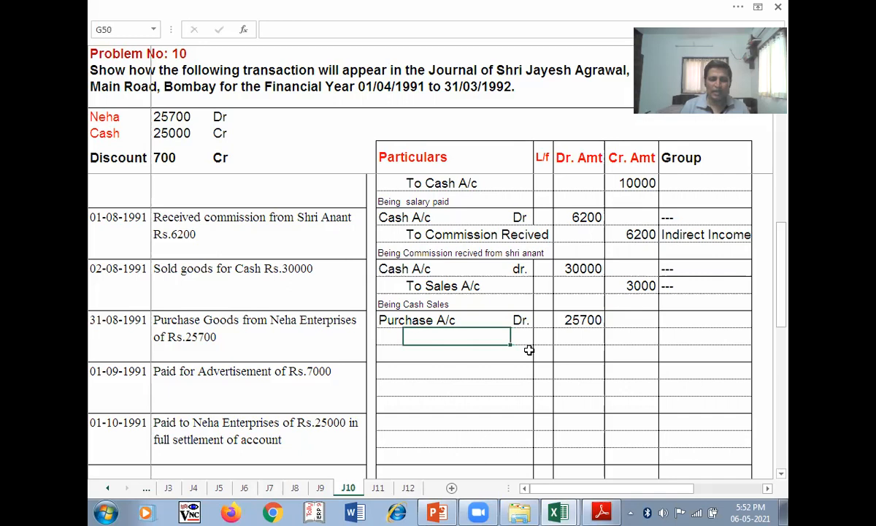
- Credit To Neha Enterprises 25700, dismissing the product activation prompt
{"action": "type", "text": "To Neha"}
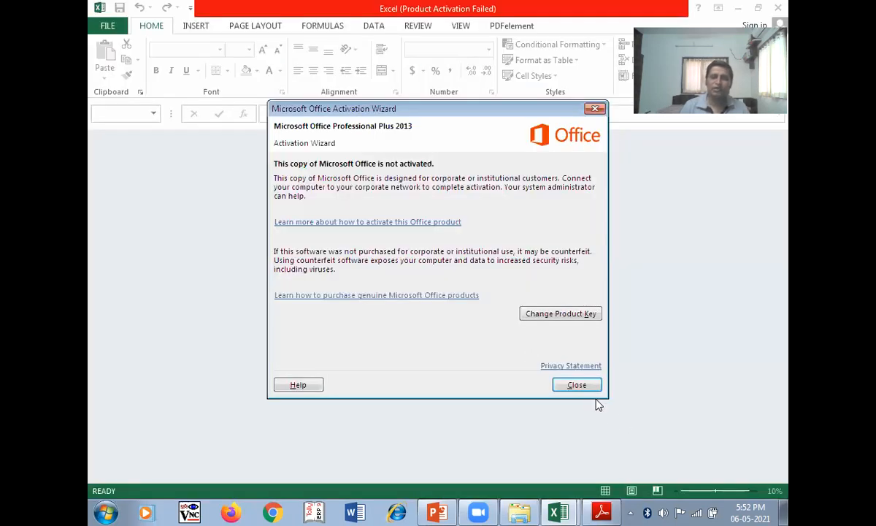
{"action": "left_click", "coordinate": [589, 391]}
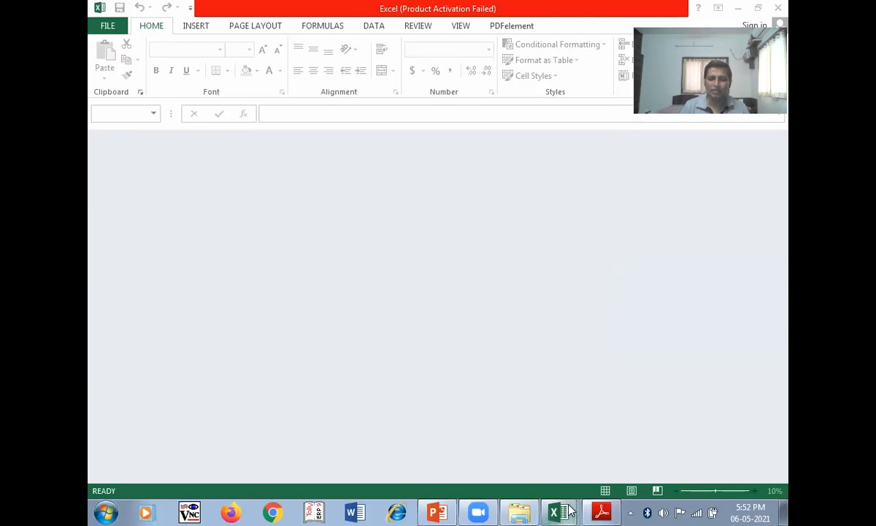
{"action": "mouse_move", "coordinate": [571, 511]}
{"action": "left_click", "coordinate": [505, 460]}
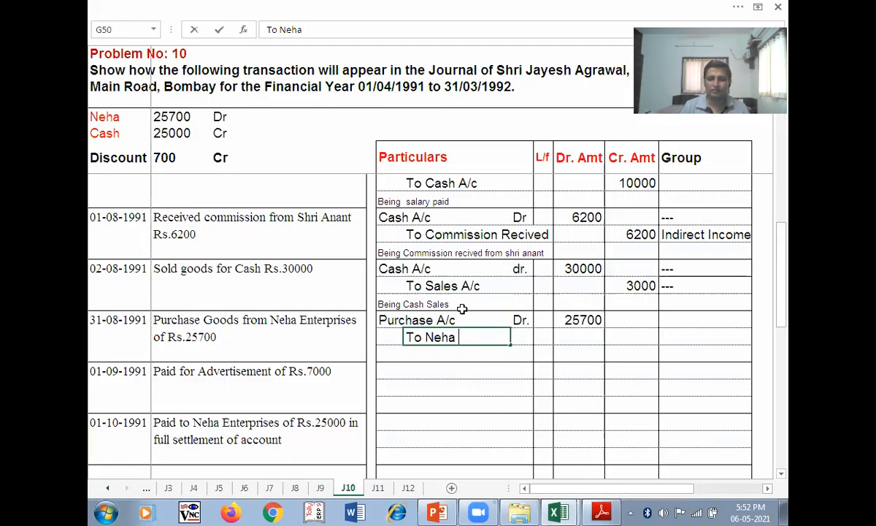
{"action": "type", "text": "E"}
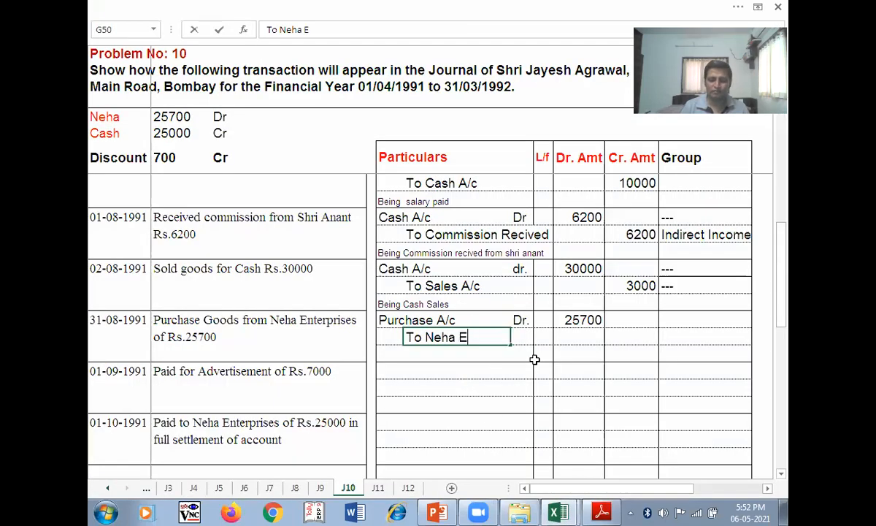
{"action": "type", "text": "nterprises"}
{"action": "key", "text": "Tab"}
{"action": "key", "text": "Tab"}
{"action": "key", "text": "Tab"}
{"action": "key", "text": "Tab"}
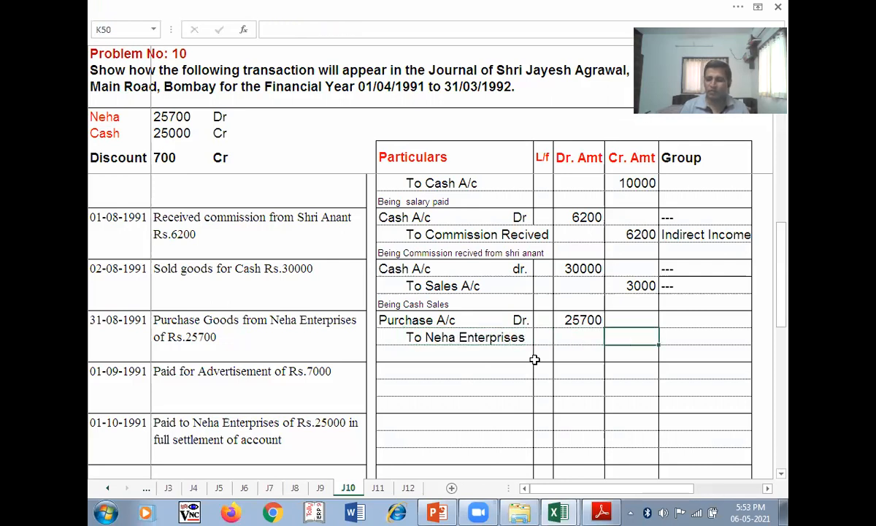
{"action": "type", "text": "25700"}
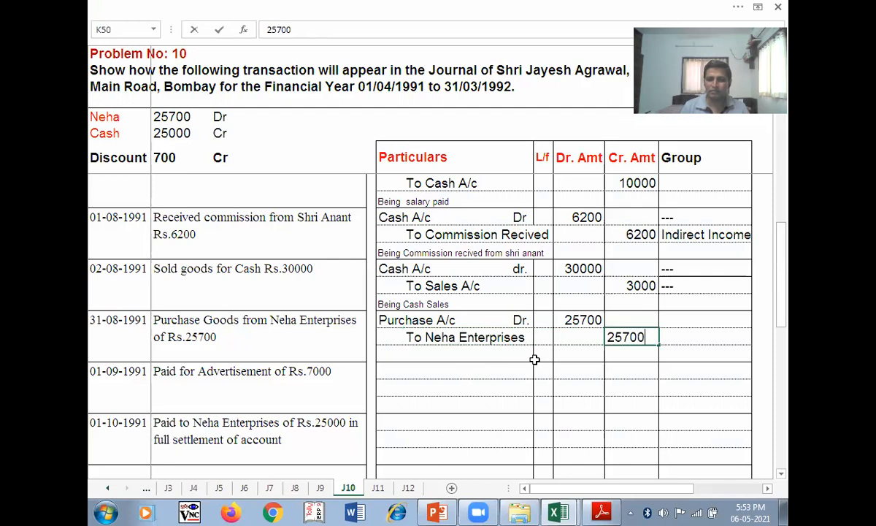
{"action": "key", "text": "Return"}
- Add the narration 'Being Credit Purchases' below the purchase entry
{"action": "key", "text": "Left"}
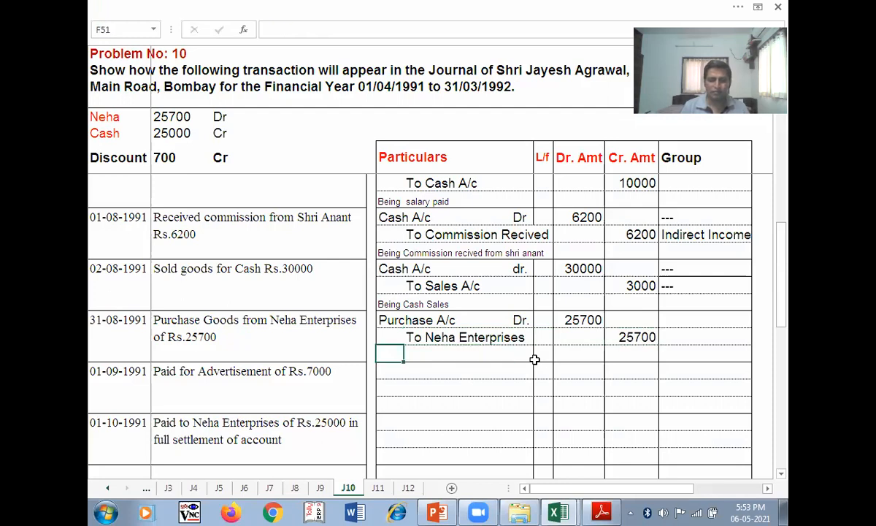
{"action": "type", "text": "("}
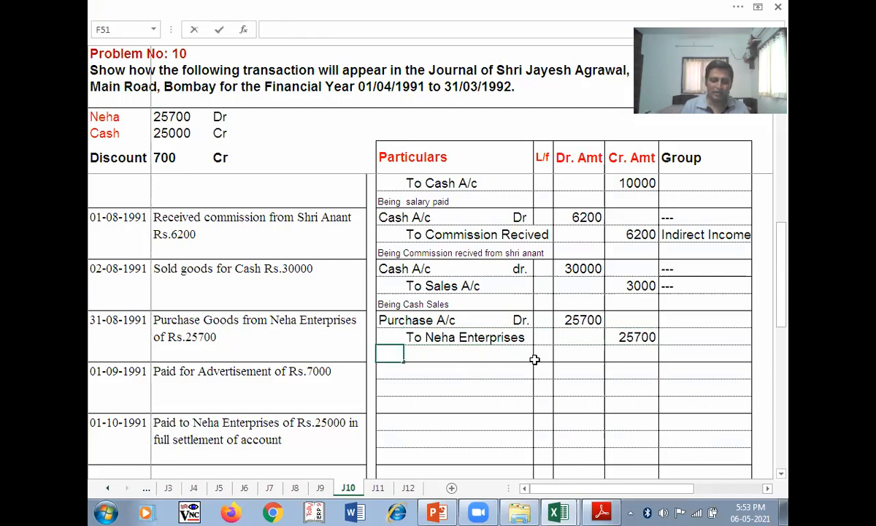
{"action": "type", "text": "eing "}
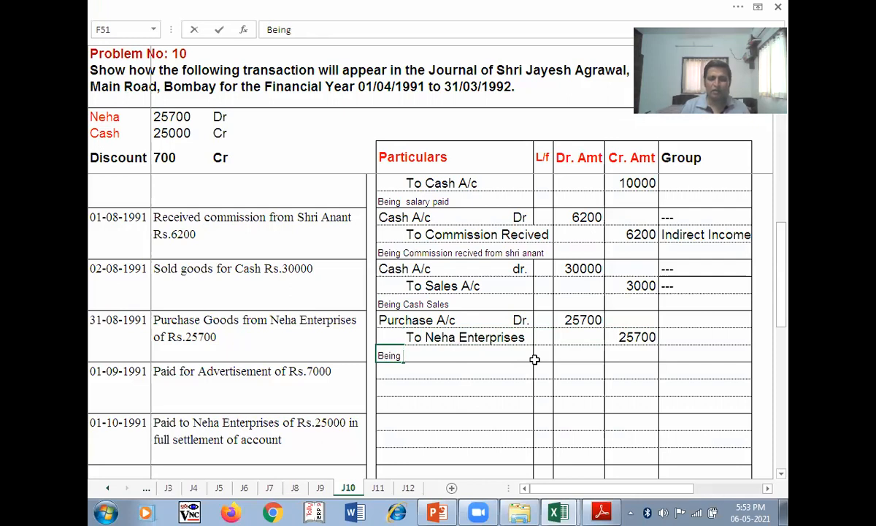
{"action": "type", "text": "Cr"}
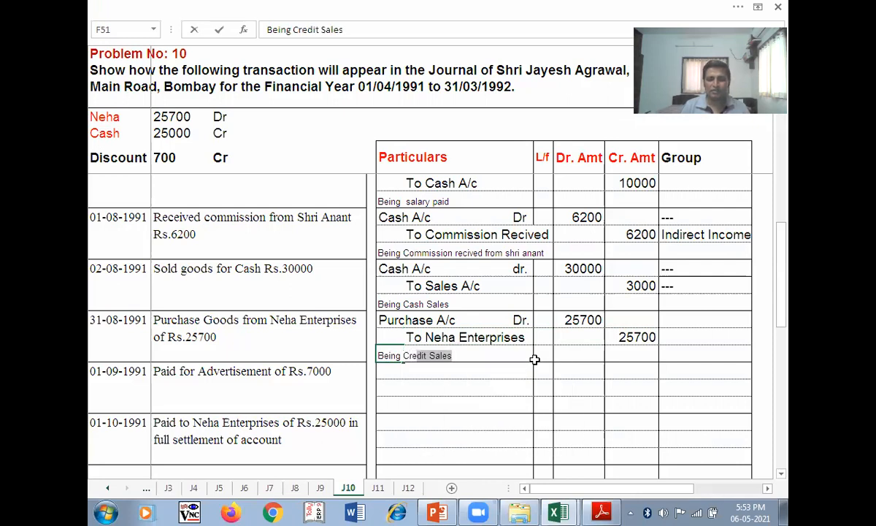
{"action": "type", "text": "edit P"}
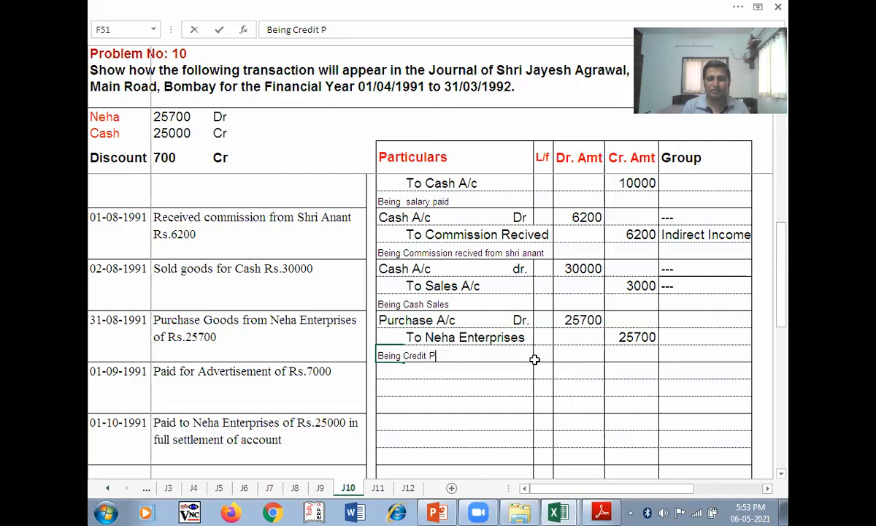
{"action": "type", "text": "urchases"}
{"action": "key", "text": "Tab"}
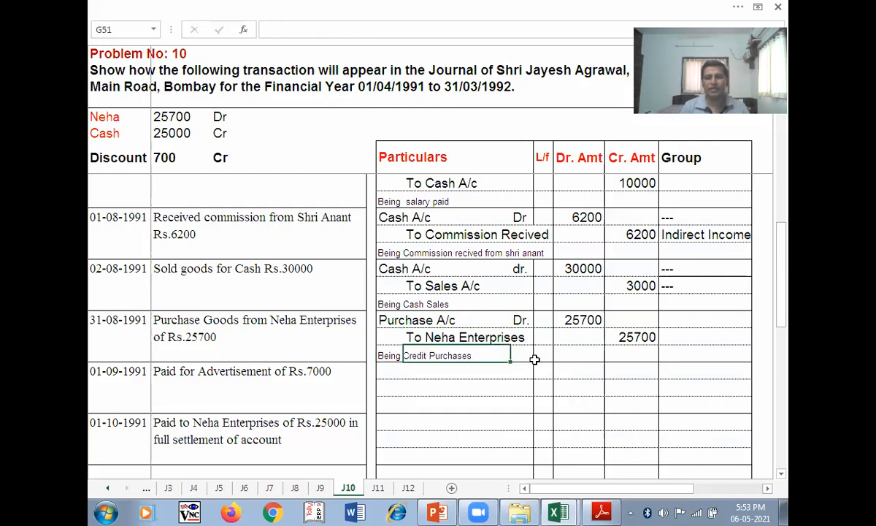
{"action": "left_click", "coordinate": [277, 200]}
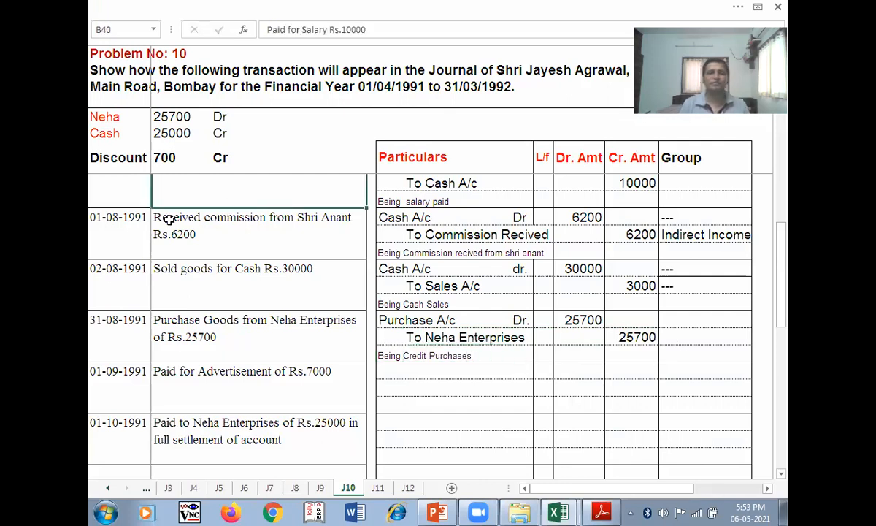
{"action": "left_click", "coordinate": [426, 369]}
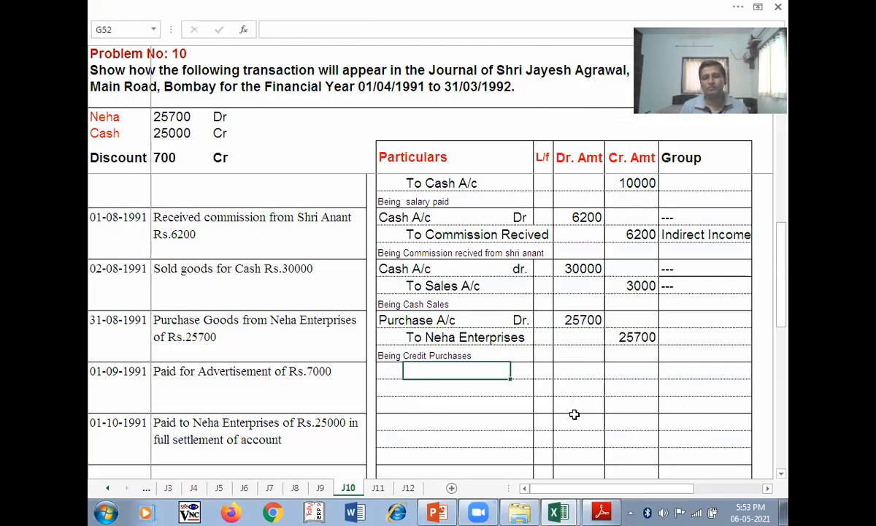
- Group Purchase A/c as '---' and Neha Enterprises as Sundry Creditors
{"action": "left_click", "coordinate": [684, 325]}
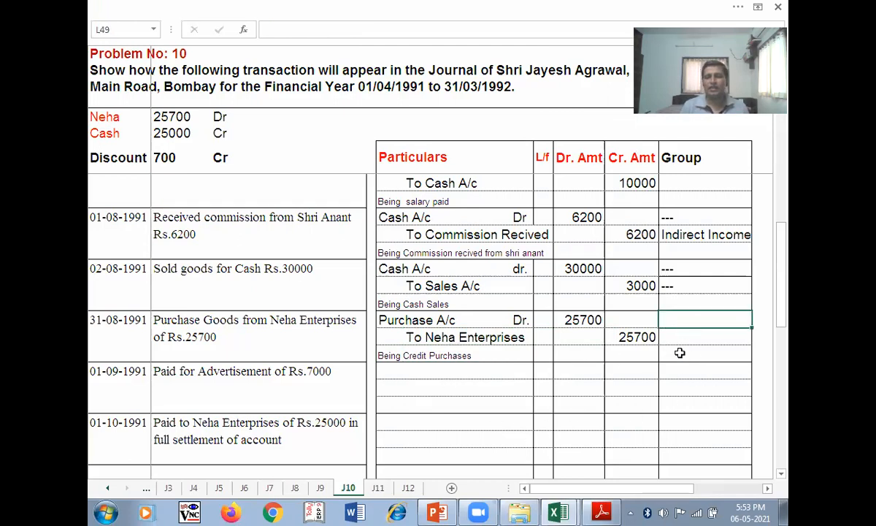
{"action": "type", "text": "'---"}
{"action": "key", "text": "Return"}
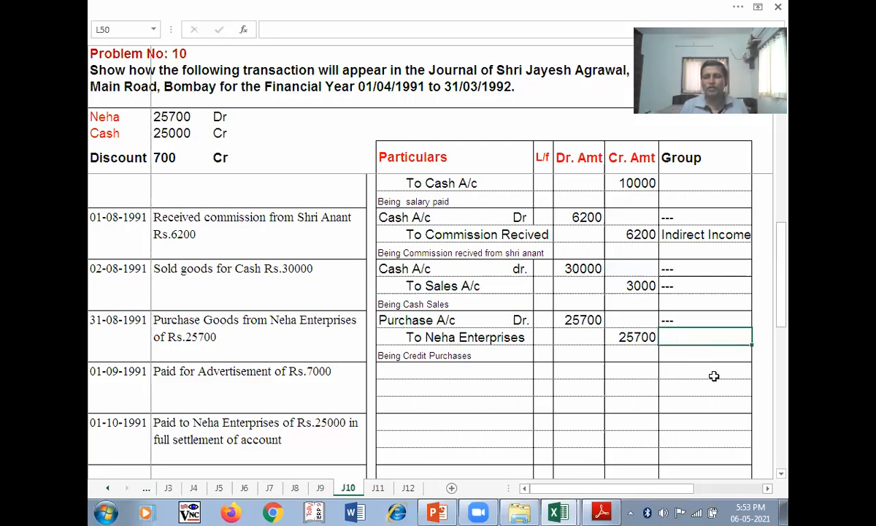
{"action": "type", "text": "Su"}
{"action": "type", "text": "ndry Cre"}
{"action": "key", "text": "Menu"}
{"action": "key", "text": "Escape"}
{"action": "type", "text": "="}
{"action": "key", "text": "BackSpace"}
{"action": "key", "text": "BackSpace"}
{"action": "type", "text": "editors"}
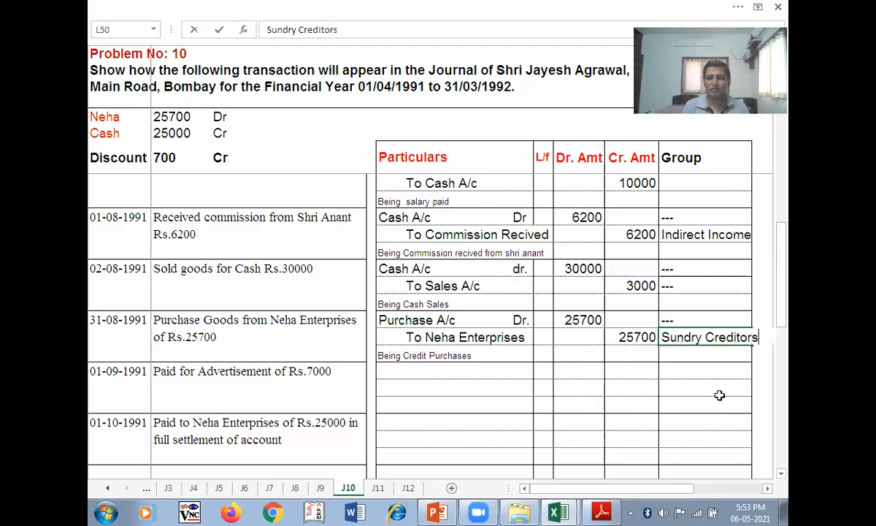
{"action": "key", "text": "Return"}
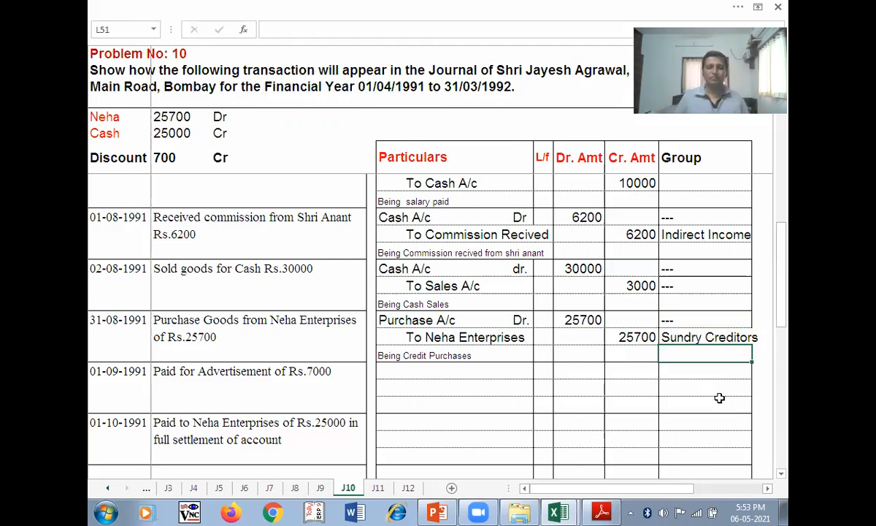
- Scroll to the next entry's rows, then switch to the model-answer presentation
{"action": "left_click", "coordinate": [467, 388]}
{"action": "scroll", "coordinate": [473, 383], "scroll_direction": "down", "scroll_amount": 2}
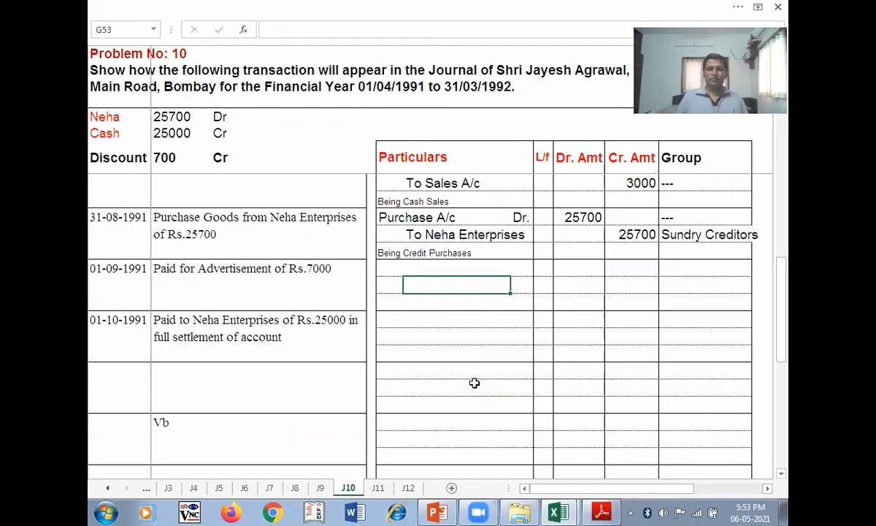
{"action": "scroll", "coordinate": [480, 390], "scroll_direction": "down", "scroll_amount": 3}
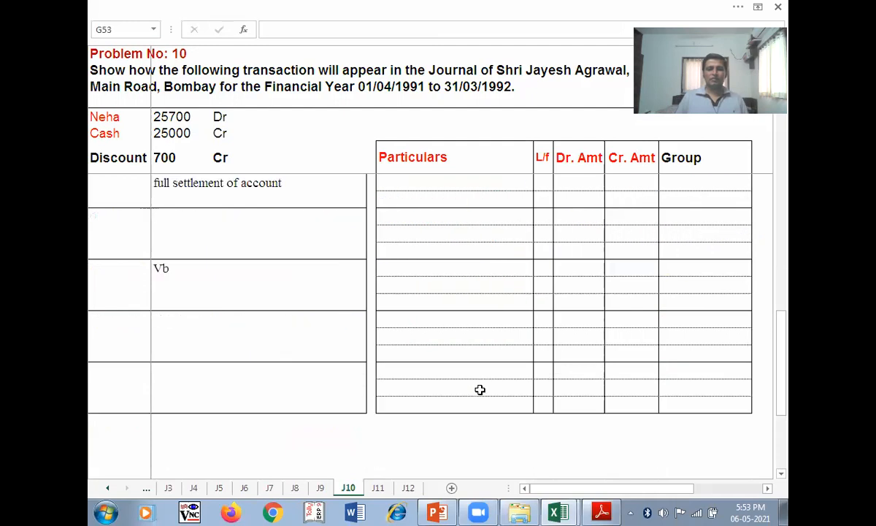
{"action": "scroll", "coordinate": [479, 389], "scroll_direction": "up", "scroll_amount": 4}
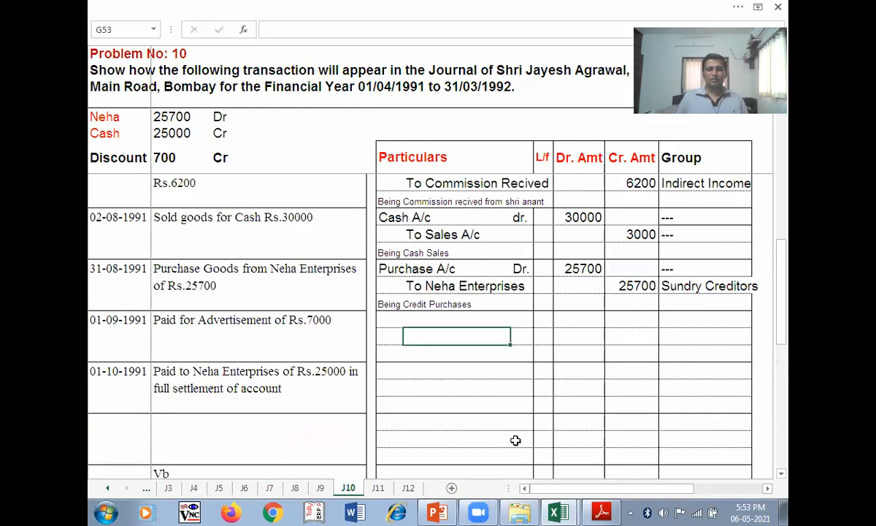
{"action": "left_click", "coordinate": [445, 511]}
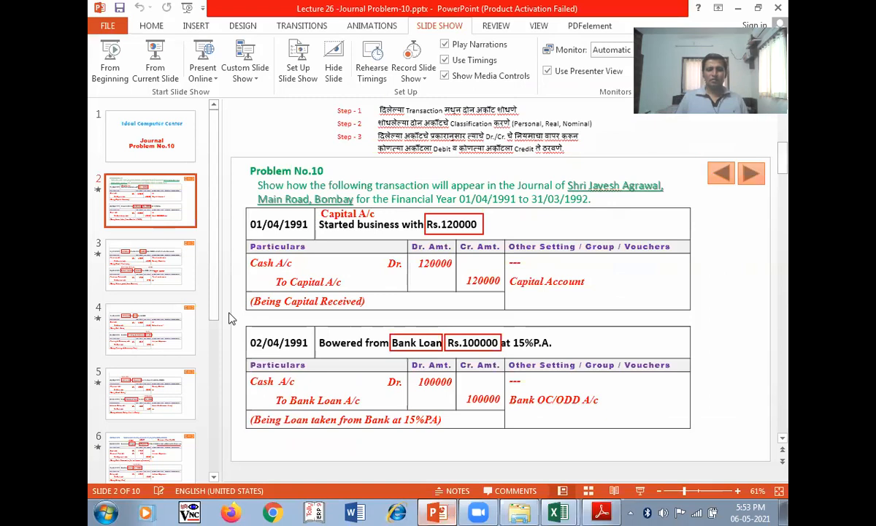
- Compare against model-answer slides 8, 7 and 8, then return to Excel
{"action": "scroll", "coordinate": [207, 382], "scroll_direction": "down", "scroll_amount": 5}
{"action": "left_click", "coordinate": [140, 299]}
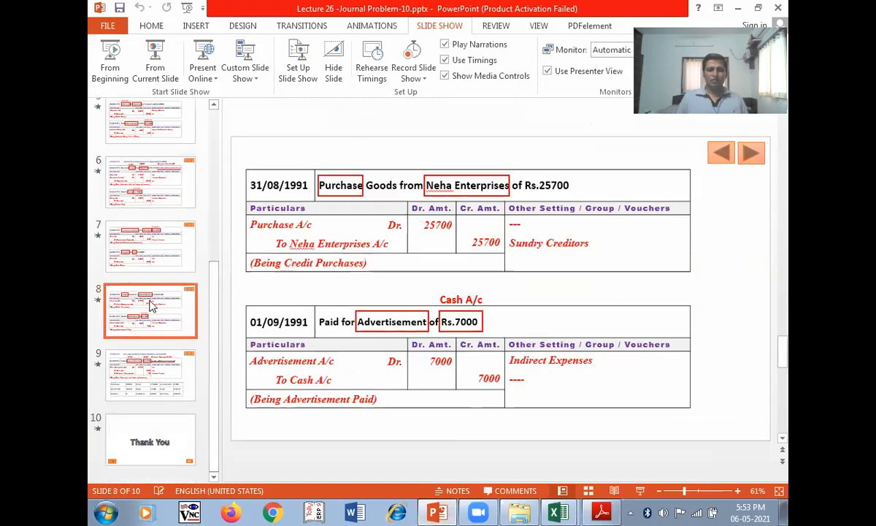
{"action": "left_click", "coordinate": [151, 260]}
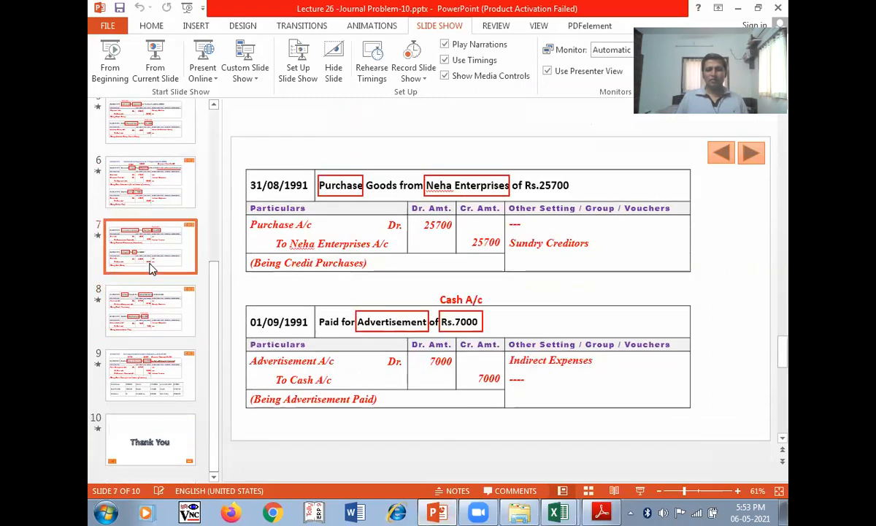
{"action": "left_click", "coordinate": [150, 313]}
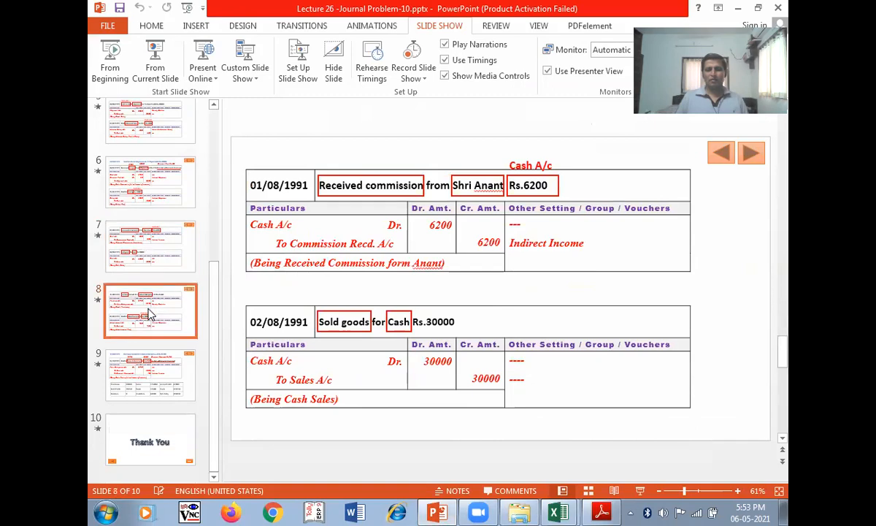
{"action": "left_click", "coordinate": [167, 379]}
{"action": "key", "text": "alt+Tab"}
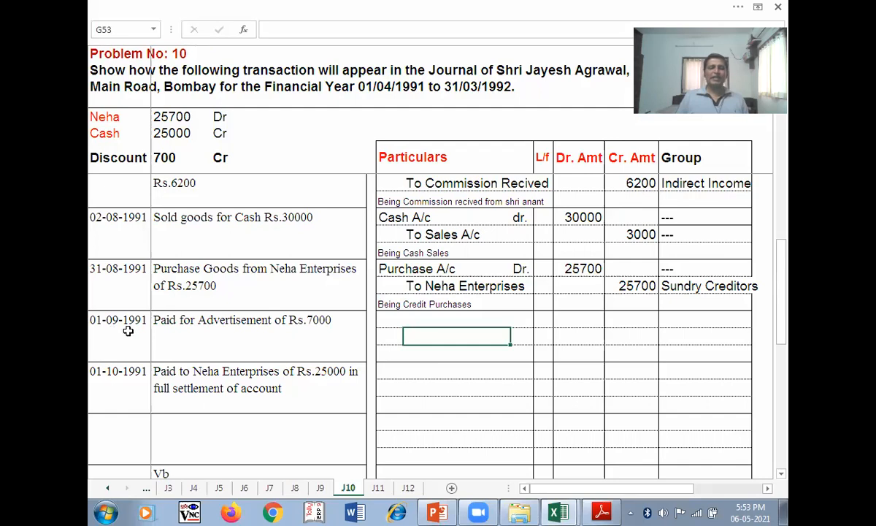
- Undo the two stray Group column entries and select F52 for the next entry
{"action": "left_click", "coordinate": [393, 322]}
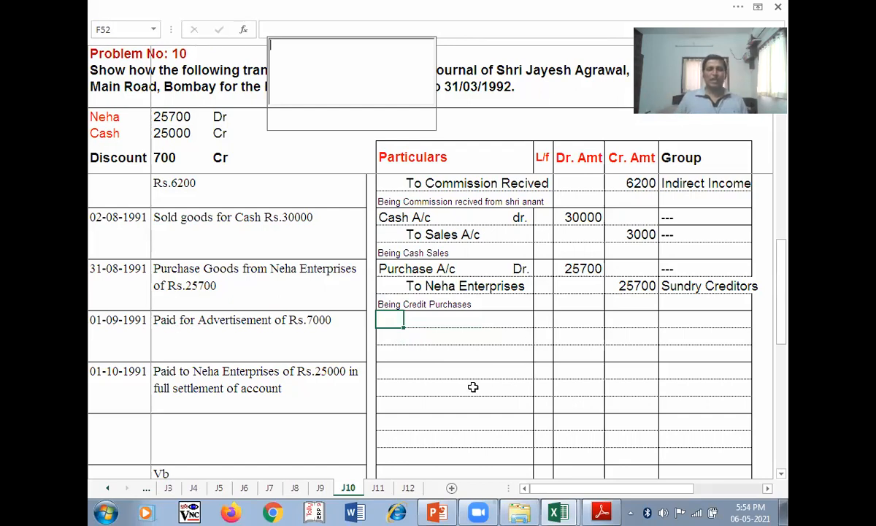
{"action": "key", "text": "Escape"}
{"action": "key", "text": "ctrl+z"}
{"action": "key", "text": "ctrl+z"}
{"action": "left_click", "coordinate": [454, 362]}
{"action": "key", "text": "Caps_Lock"}
{"action": "left_click", "coordinate": [383, 320]}
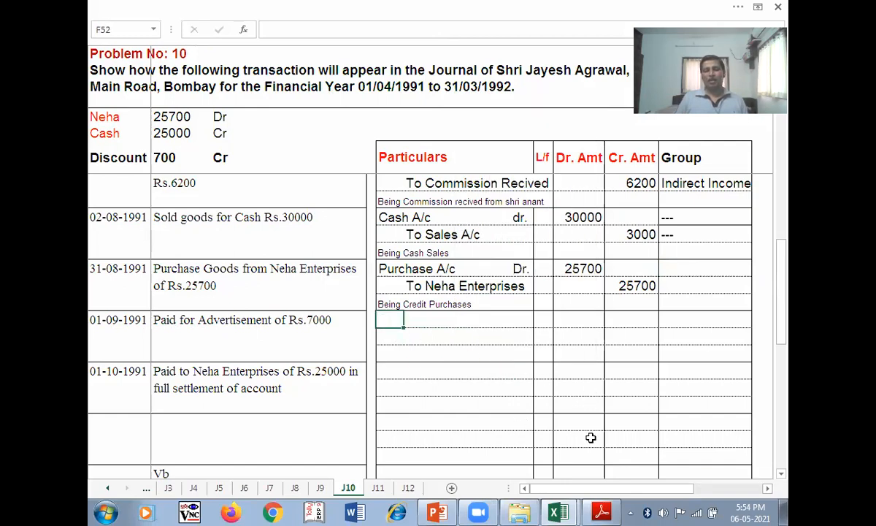
{"action": "left_click", "coordinate": [395, 336]}
{"action": "left_click", "coordinate": [390, 322]}
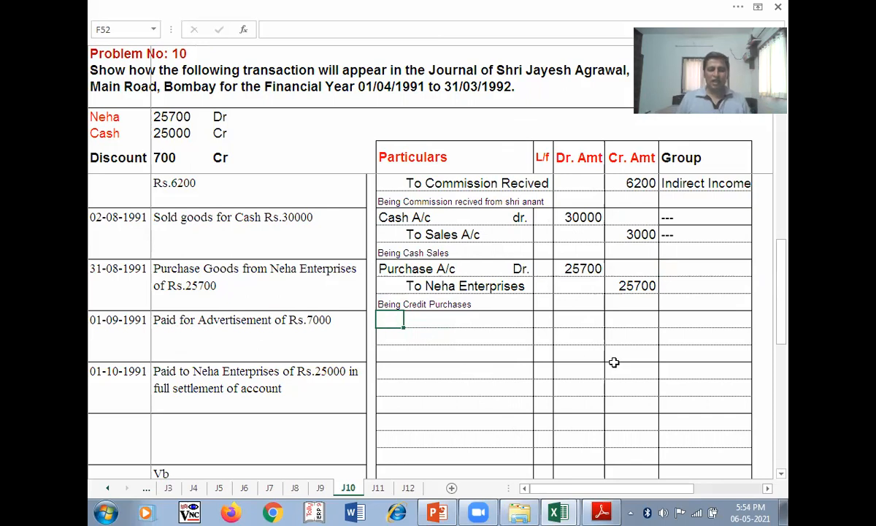
- Enter the debit line Advertisement A/c Dr. with 7000
{"action": "type", "text": "aDV"}
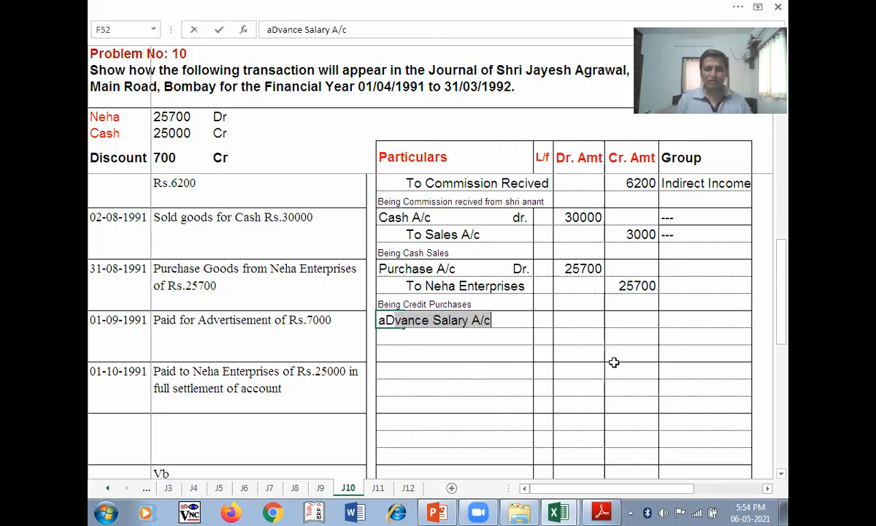
{"action": "key", "text": "BackSpace"}
{"action": "key", "text": "BackSpace"}
{"action": "key", "text": "BackSpace"}
{"action": "key", "text": "BackSpace"}
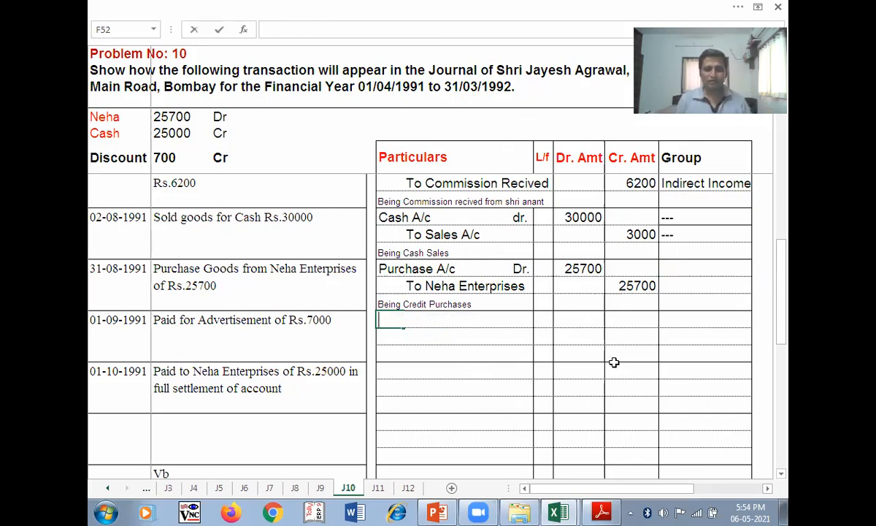
{"action": "type", "text": "Advertisement A/c"}
{"action": "key", "text": "Tab"}
{"action": "key", "text": "Tab"}
{"action": "type", "text": "Dr."}
{"action": "key", "text": "Tab"}
{"action": "key", "text": "Tab"}
{"action": "type", "text": "7000"}
{"action": "key", "text": "Return"}
- Credit To Cash A/c 7000 with narration 'Being Advertismet Paid'
{"action": "type", "text": "To "}
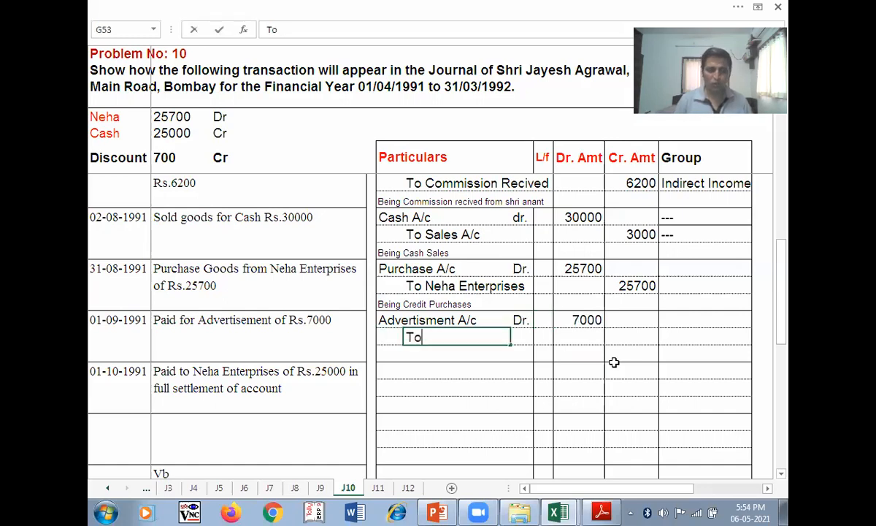
{"action": "type", "text": "Cash"}
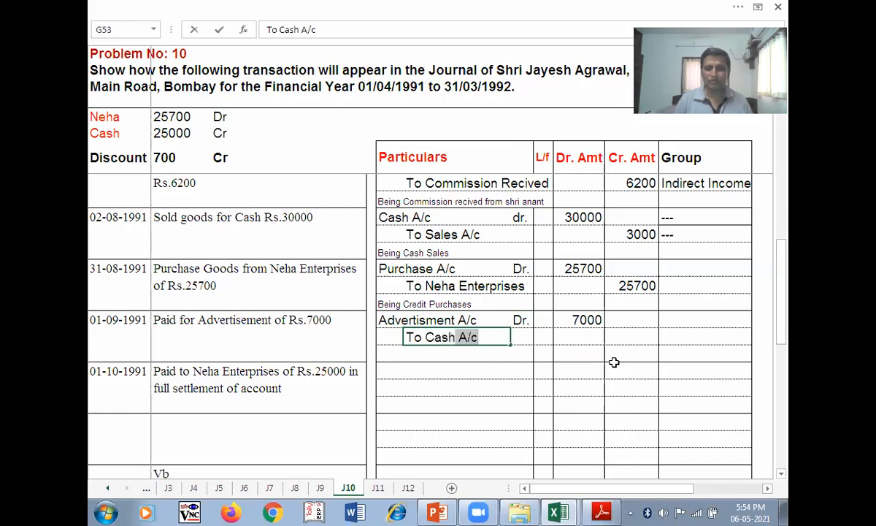
{"action": "key", "text": "Tab"}
{"action": "key", "text": "Tab"}
{"action": "key", "text": "Tab"}
{"action": "type", "text": "700"}
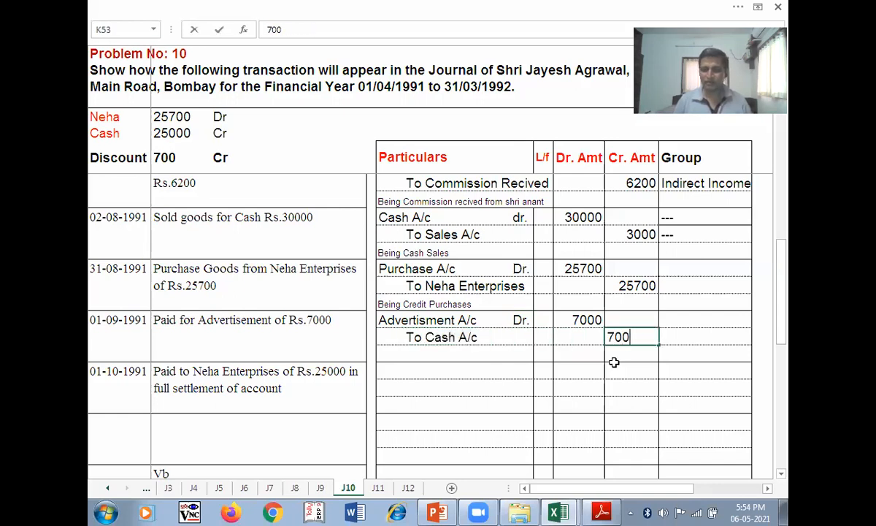
{"action": "type", "text": "0"}
{"action": "key", "text": "Return"}
{"action": "type", "text": "B"}
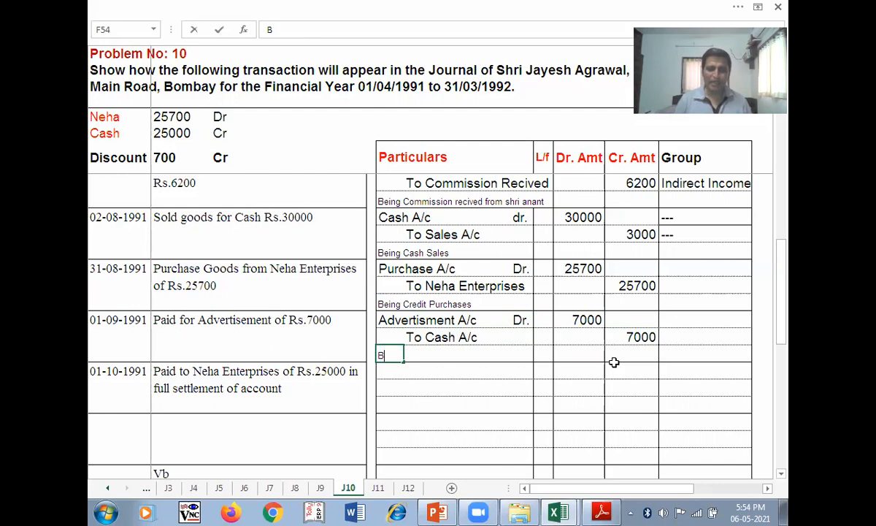
{"action": "type", "text": "eing "}
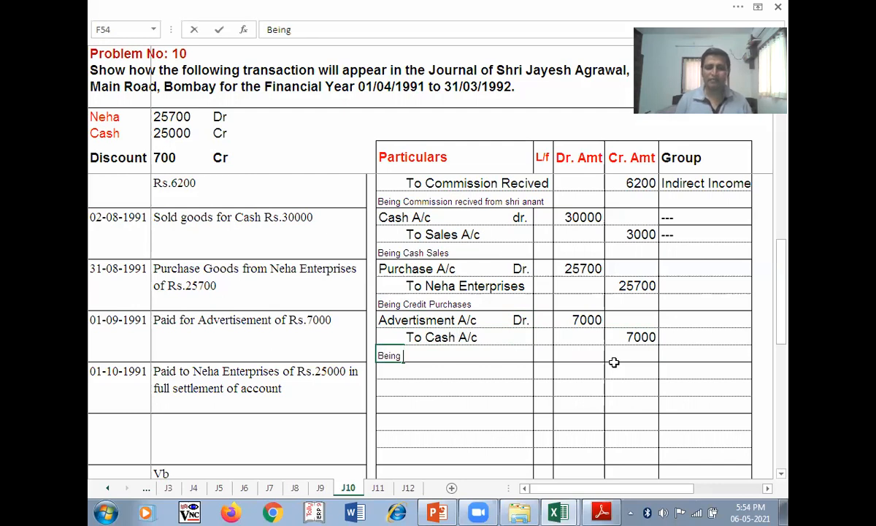
{"action": "type", "text": "Advertismet P"}
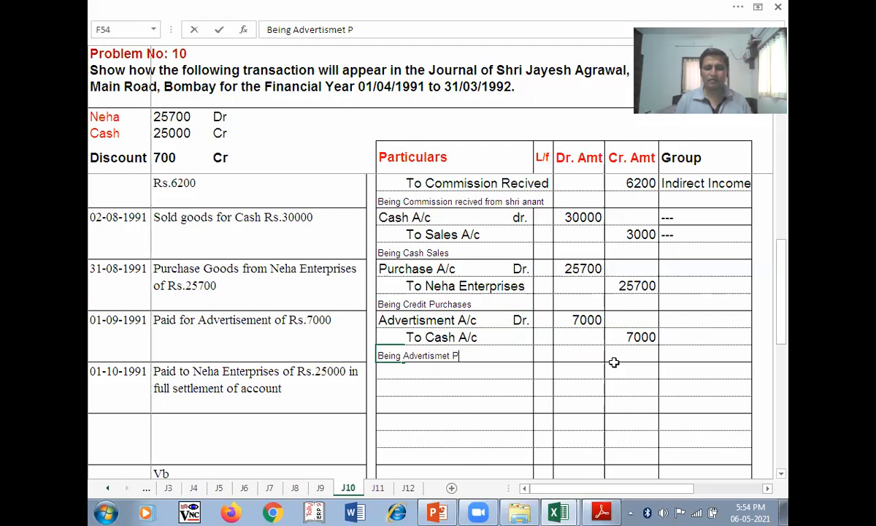
{"action": "type", "text": "aid"}
{"action": "key", "text": "Return"}
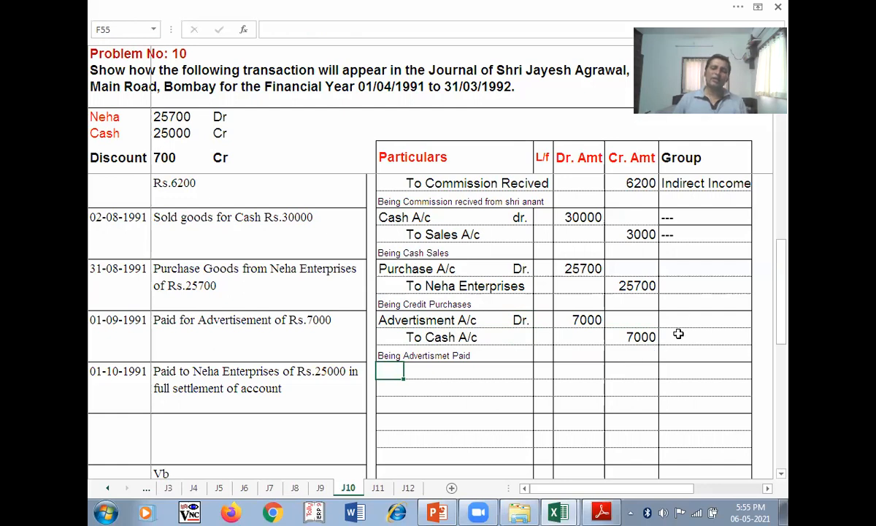
- Enter group Indirect Expenses for Advertisment A/c and --- for the Cash line
{"action": "left_click", "coordinate": [687, 321]}
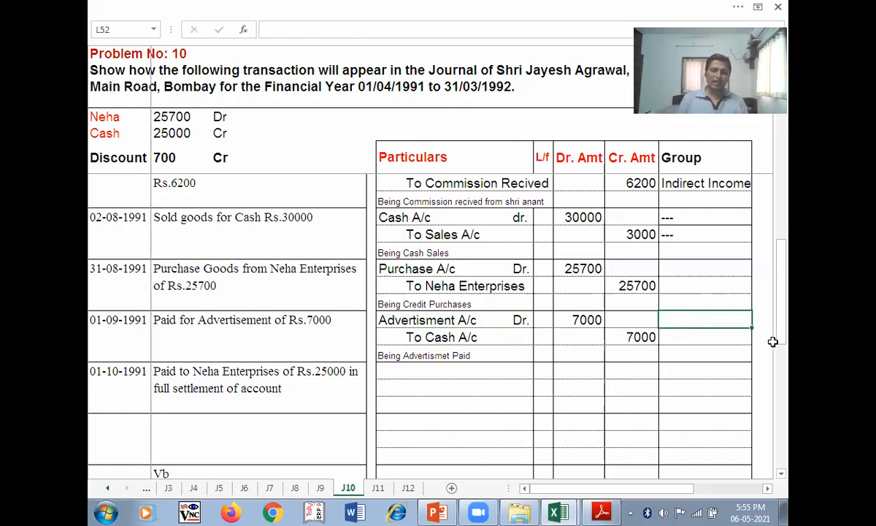
{"action": "type", "text": "In"}
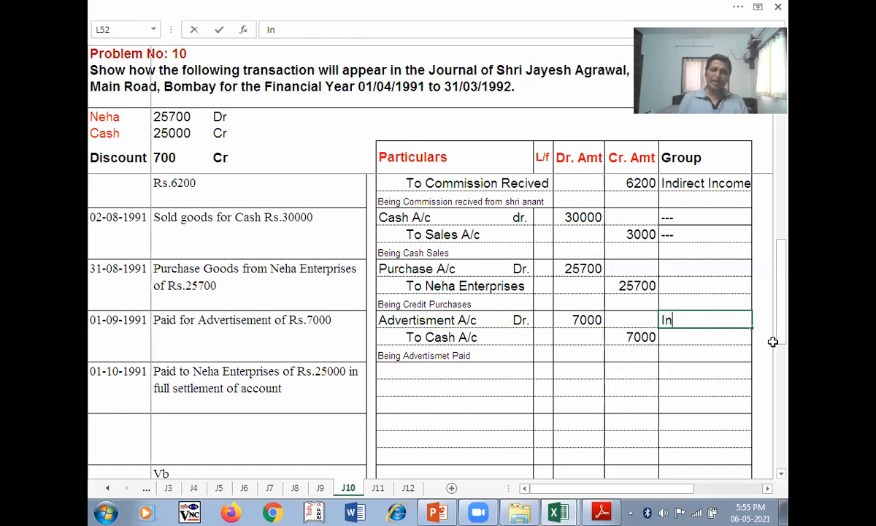
{"action": "type", "text": "di"}
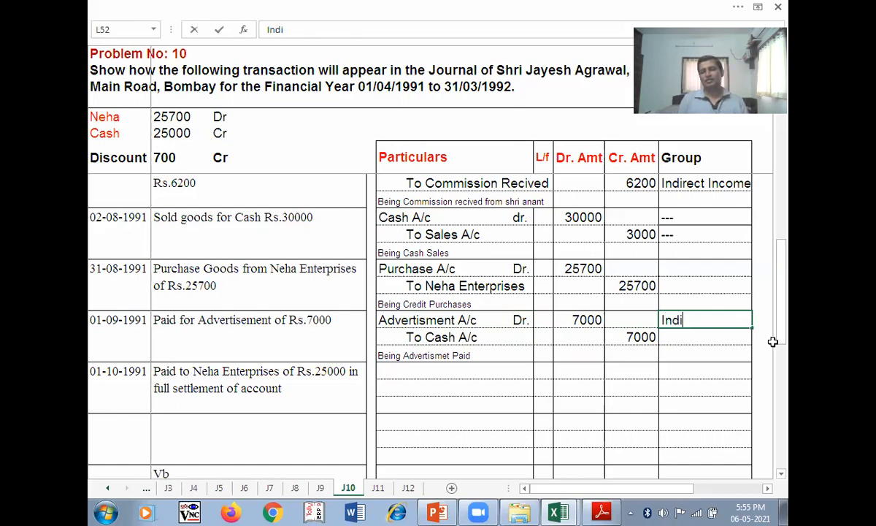
{"action": "type", "text": "rect Expenses"}
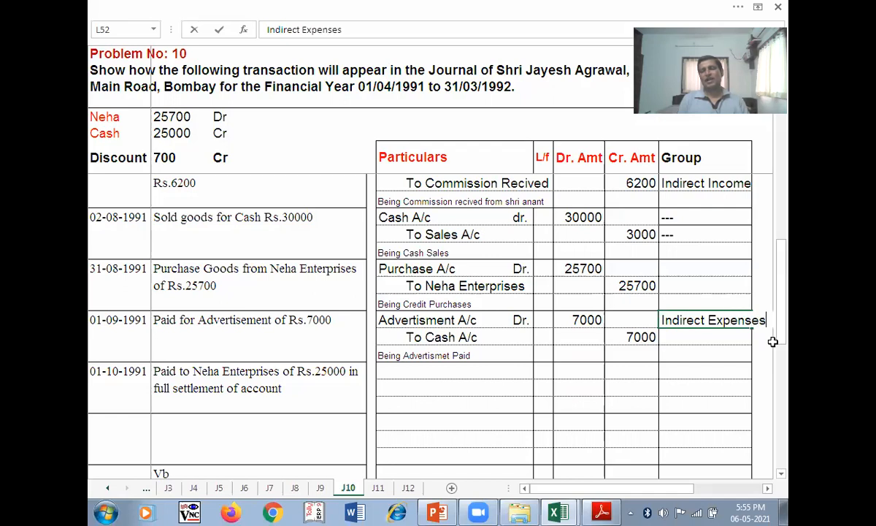
{"action": "key", "text": "Return"}
{"action": "type", "text": "'---"}
{"action": "key", "text": "Return"}
- Review the Neha Enterprises purchase and full-settlement payment transactions before starting the next entry
{"action": "left_click", "coordinate": [405, 374]}
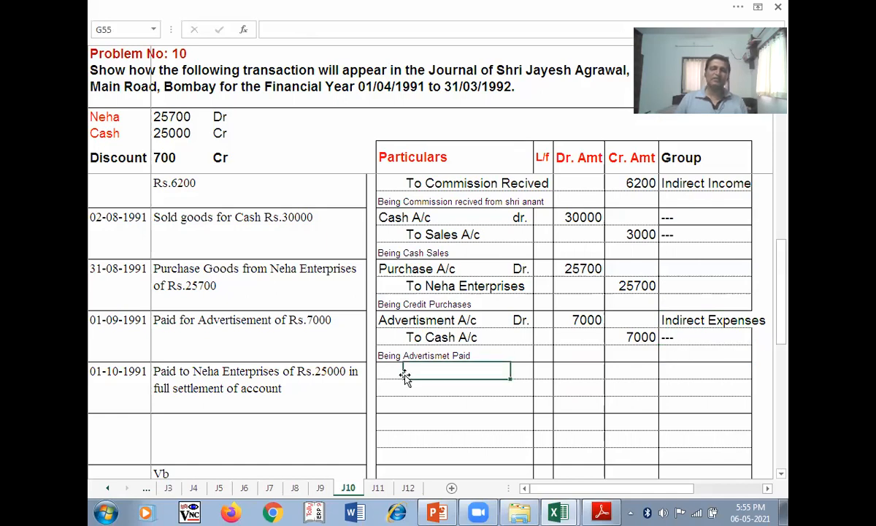
{"action": "left_click", "coordinate": [393, 371]}
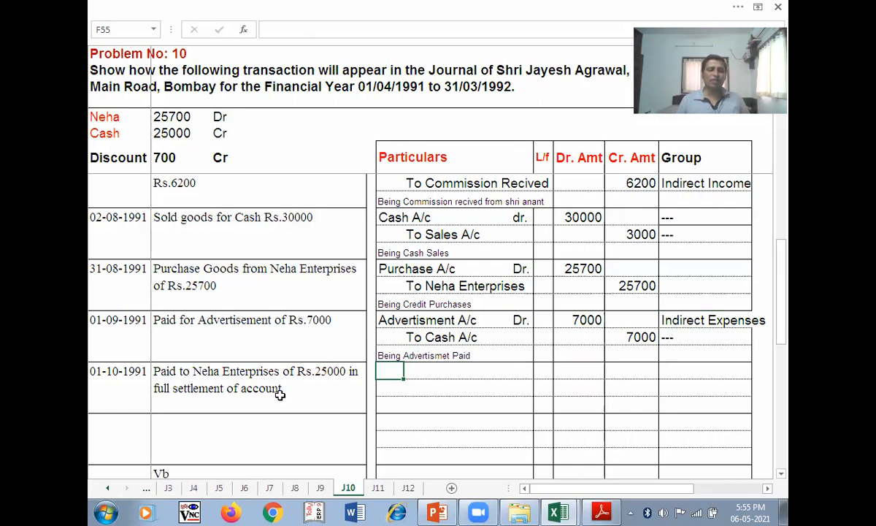
{"action": "left_click", "coordinate": [197, 285]}
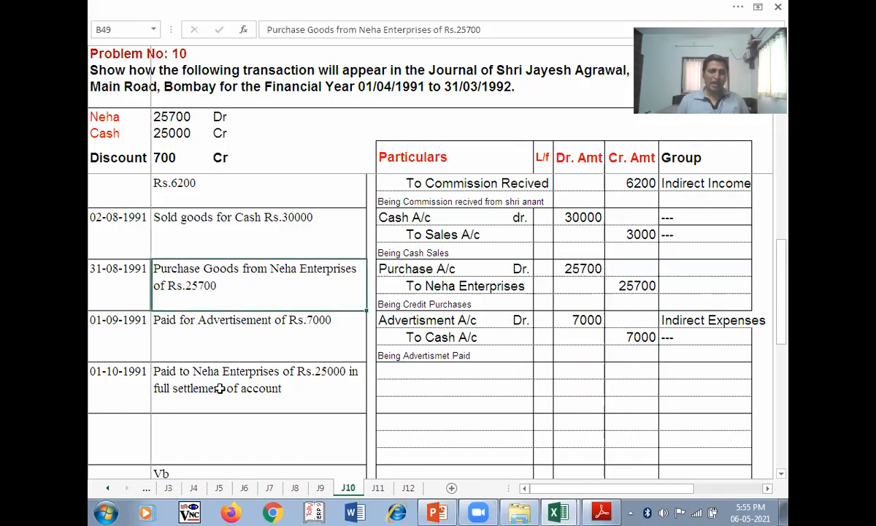
{"action": "left_click", "coordinate": [330, 379]}
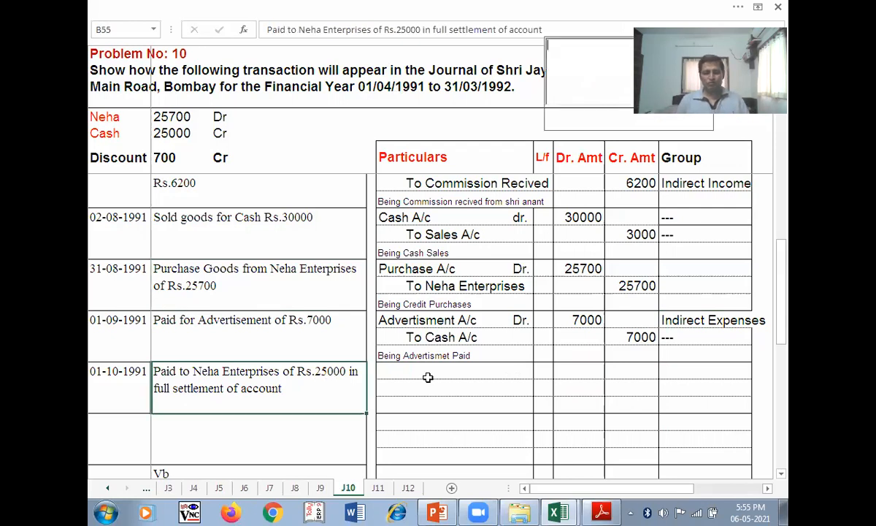
{"action": "left_click", "coordinate": [405, 373]}
{"action": "key", "text": "Left"}
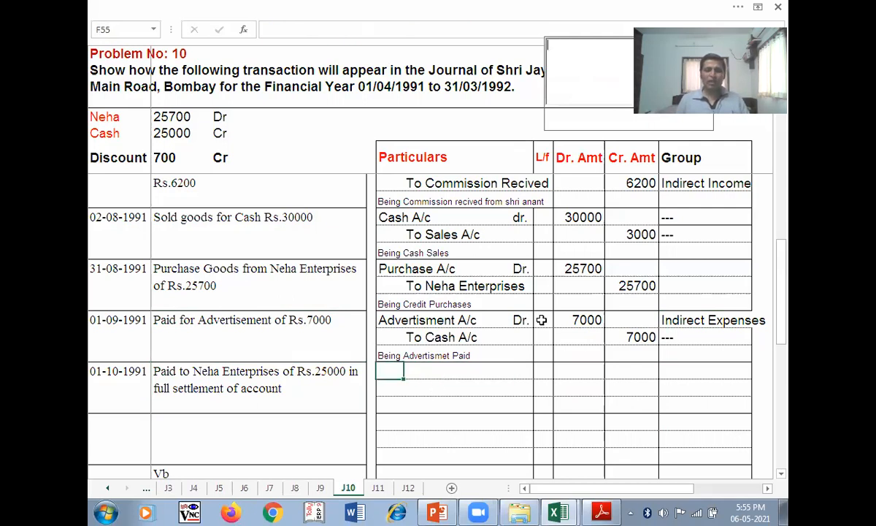
{"action": "key", "text": "ctrl+c"}
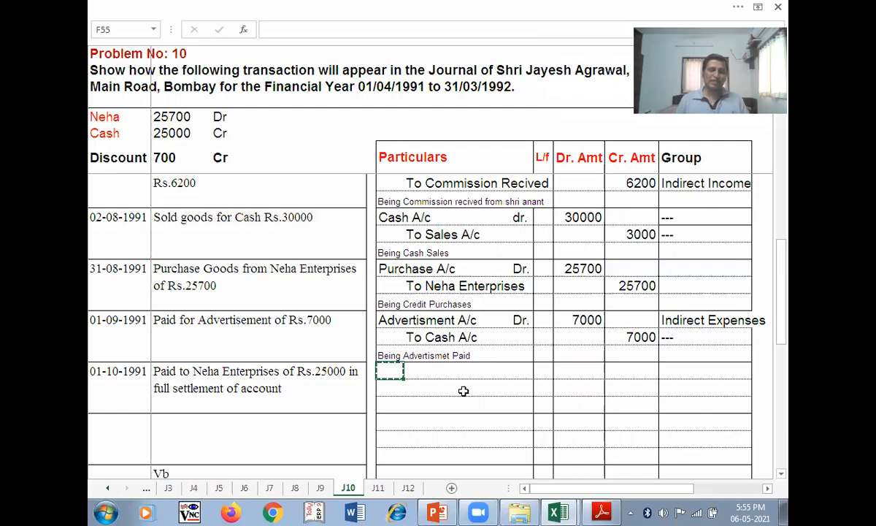
{"action": "left_click", "coordinate": [440, 401]}
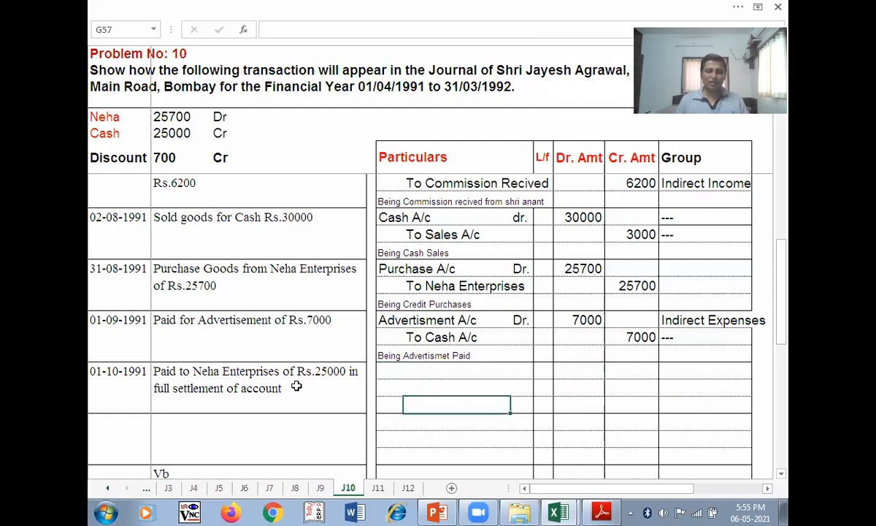
{"action": "left_click", "coordinate": [178, 392]}
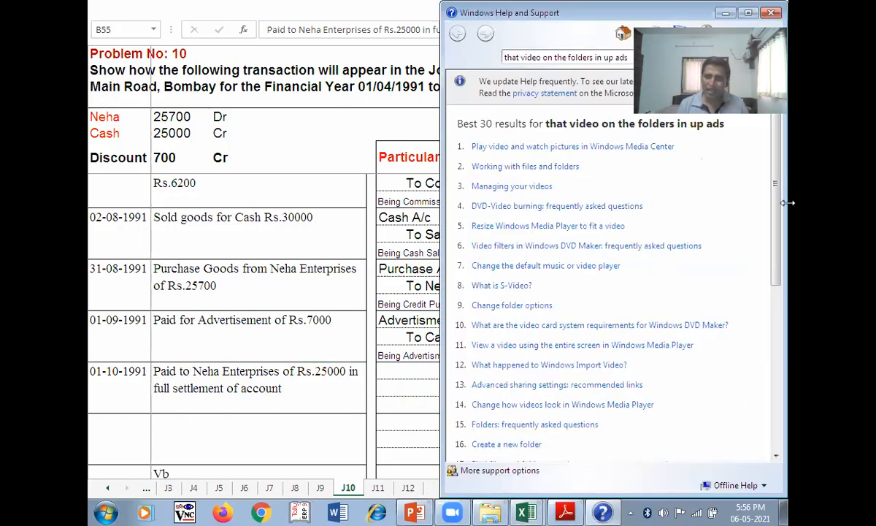
{"action": "left_click", "coordinate": [771, 13]}
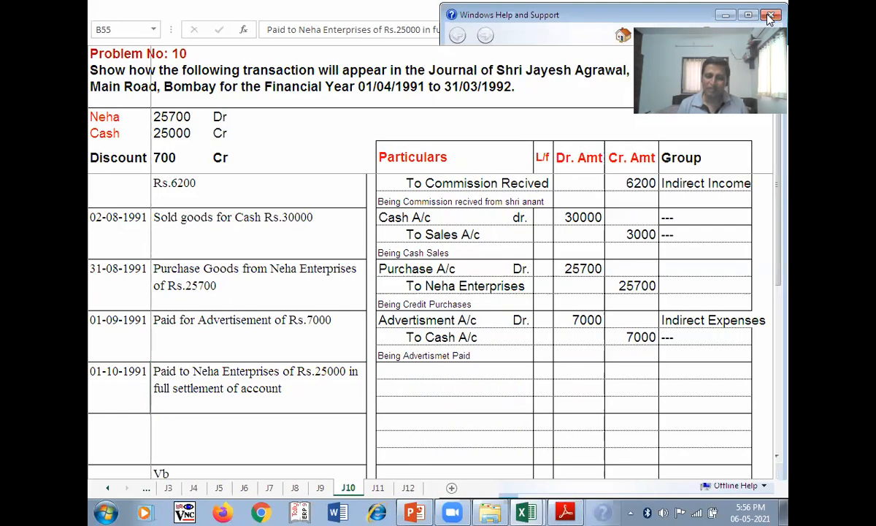
{"action": "left_click", "coordinate": [416, 385]}
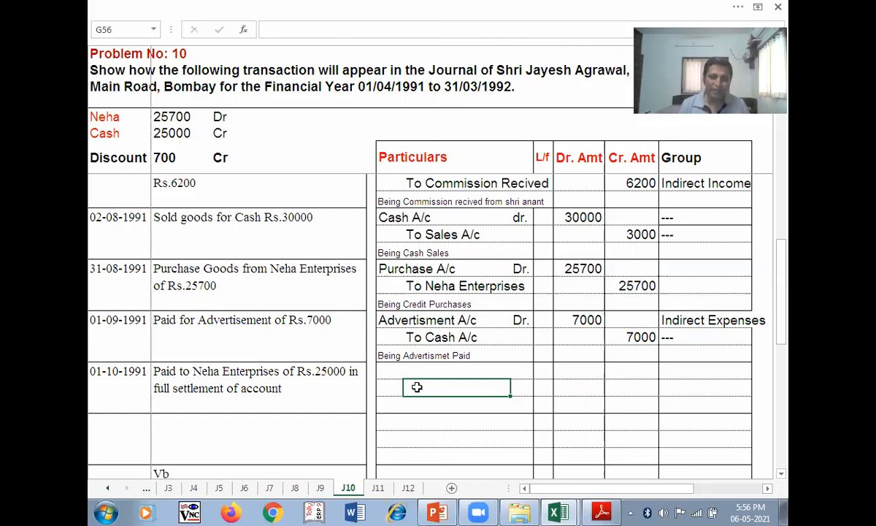
{"action": "left_click", "coordinate": [389, 375]}
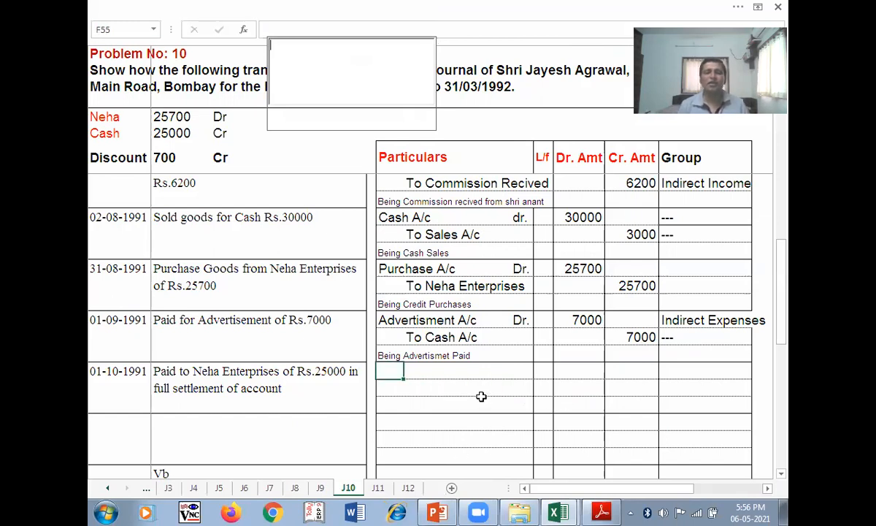
{"action": "key", "text": "F2"}
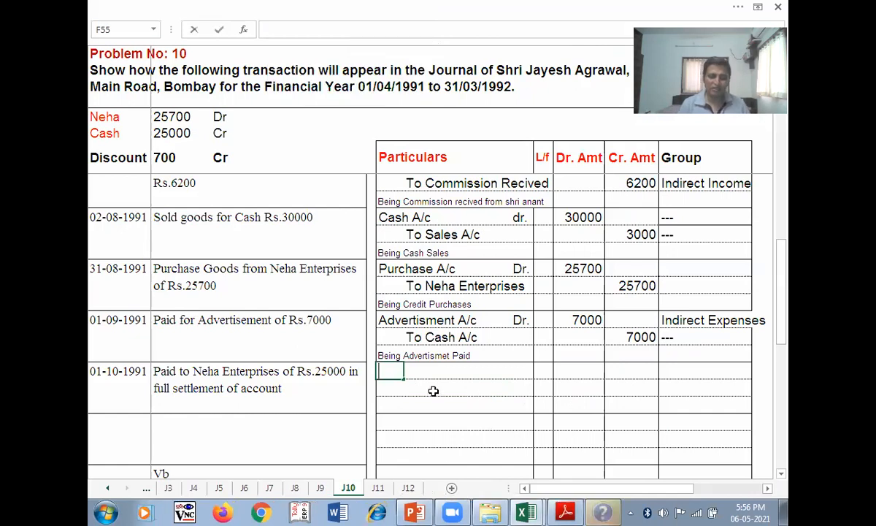
{"action": "type", "text": "Neh"}
- Complete the debit line Neha Enterprises A/c Dr. with amount 25700
{"action": "type", "text": "a Ent"}
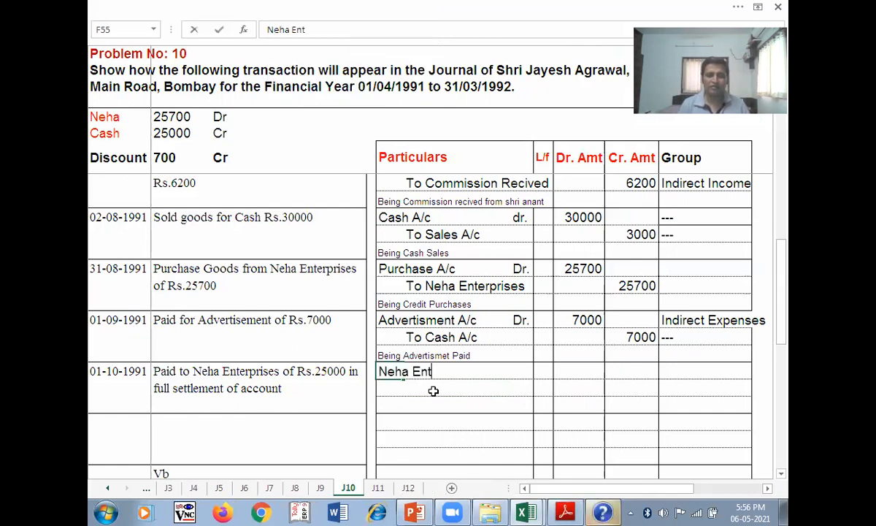
{"action": "type", "text": "erprises A/"}
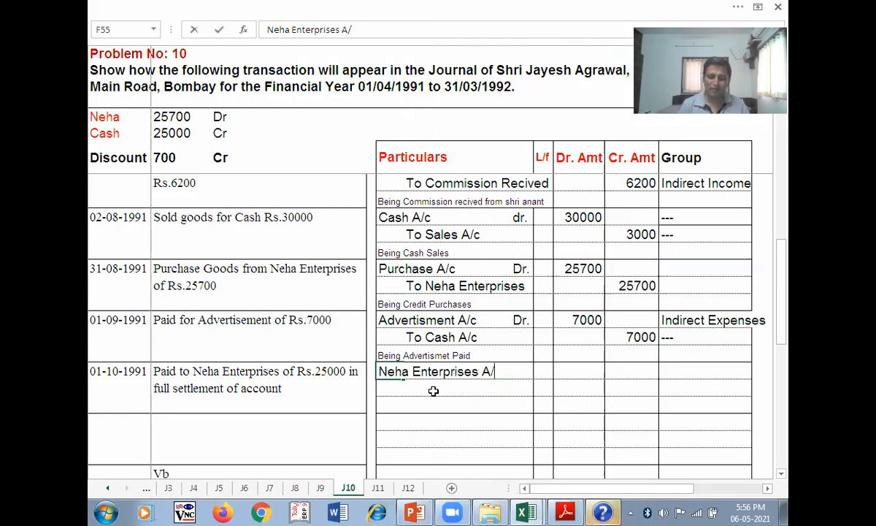
{"action": "type", "text": "c"}
{"action": "key", "text": "Tab"}
{"action": "type", "text": "Dr"}
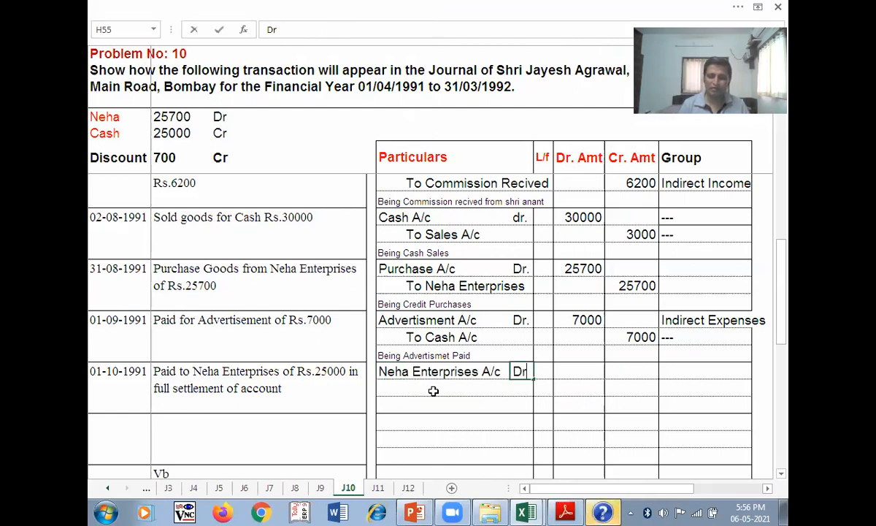
{"action": "type", "text": "."}
{"action": "key", "text": "Tab"}
{"action": "type", "text": "2570"}
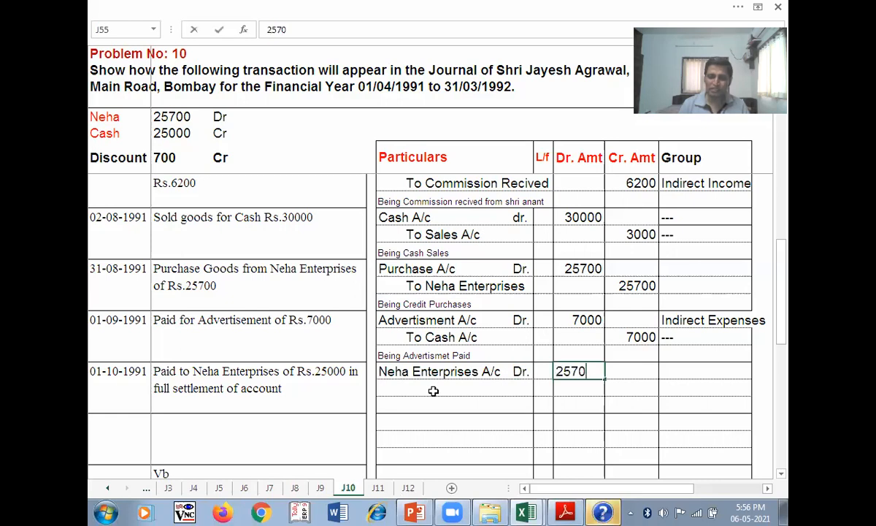
{"action": "type", "text": "0"}
{"action": "left_click", "coordinate": [433, 391]}
- Add the To Cash A/c credit line for 25000
{"action": "type", "text": "To"}
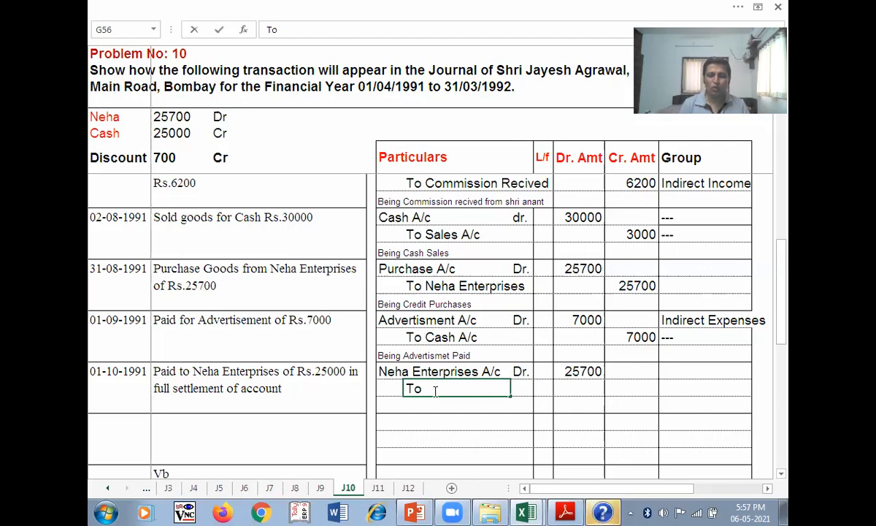
{"action": "type", "text": " Cash A/c"}
{"action": "key", "text": "Tab"}
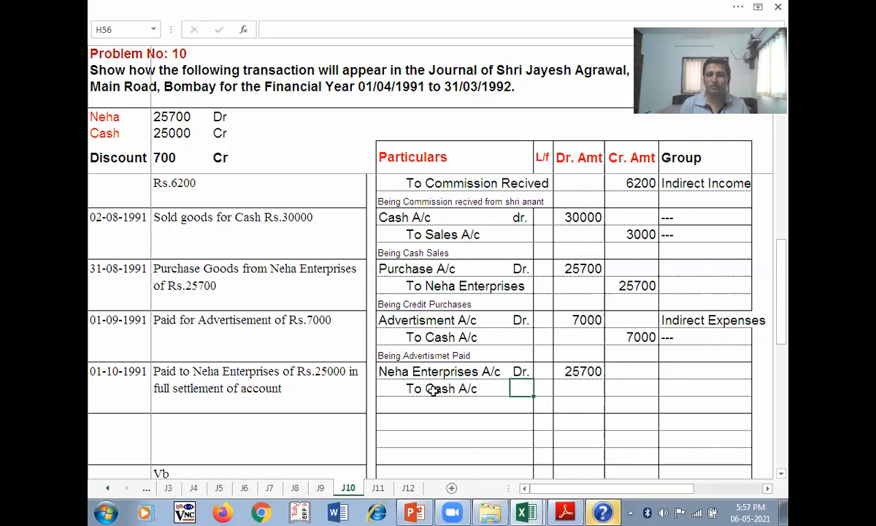
{"action": "key", "text": "Tab"}
{"action": "key", "text": "Tab"}
{"action": "key", "text": "Caps_Lock"}
{"action": "type", "text": "25000"}
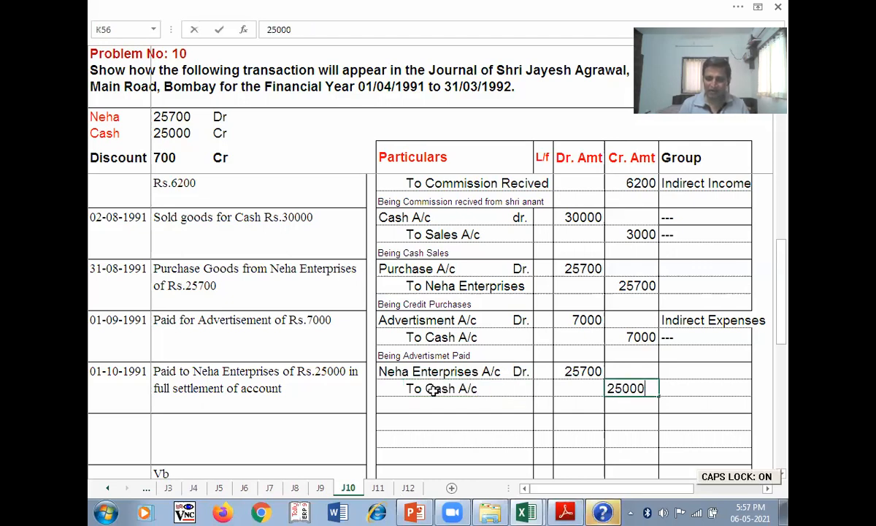
{"action": "key", "text": "Return"}
- Add the To Discount Recived line with a credit amount of 700
{"action": "key", "text": "Tab"}
{"action": "key", "text": "Caps_Lock"}
{"action": "type", "text": "t"}
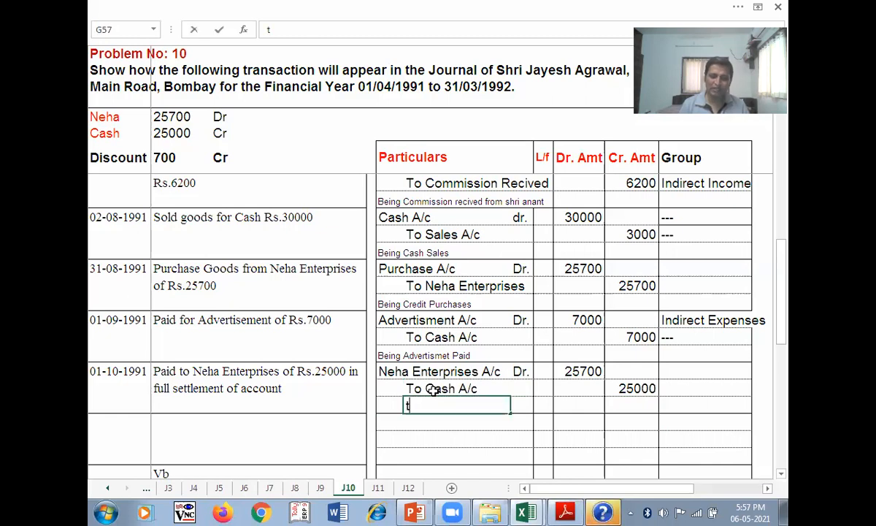
{"action": "key", "text": "BackSpace"}
{"action": "type", "text": "To "}
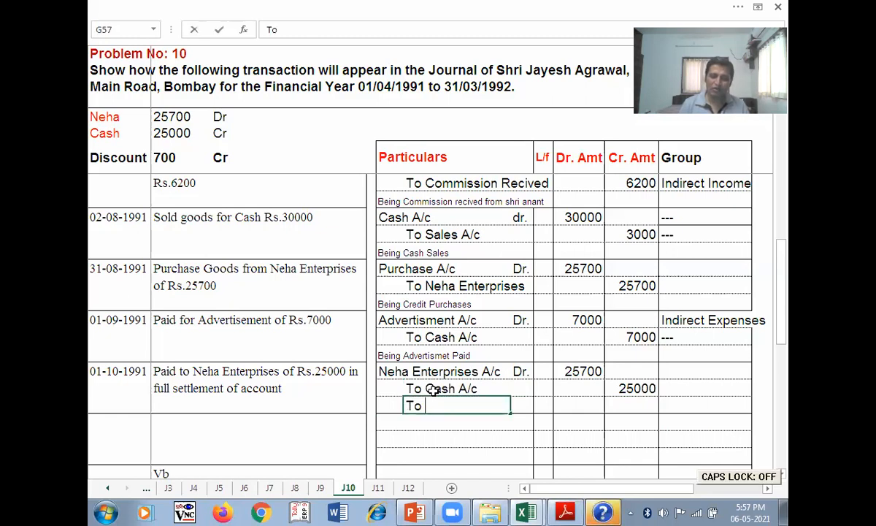
{"action": "type", "text": "Discount "}
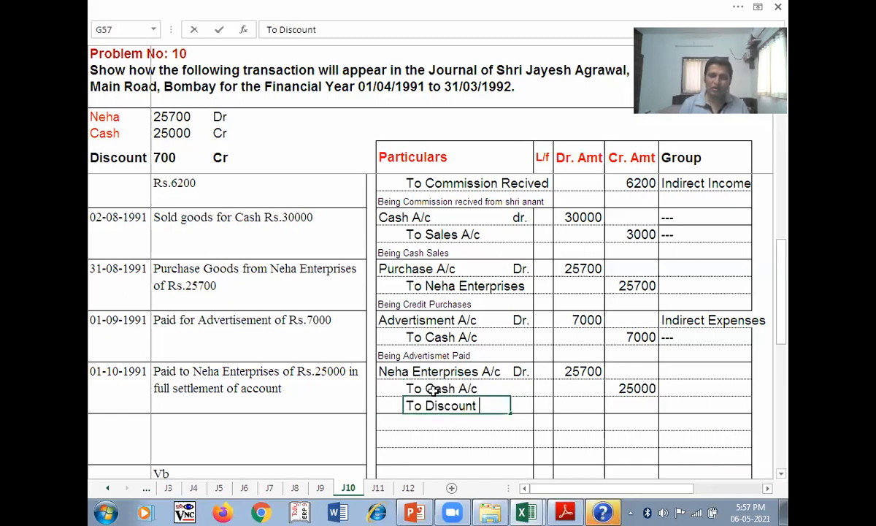
{"action": "type", "text": "Recived"}
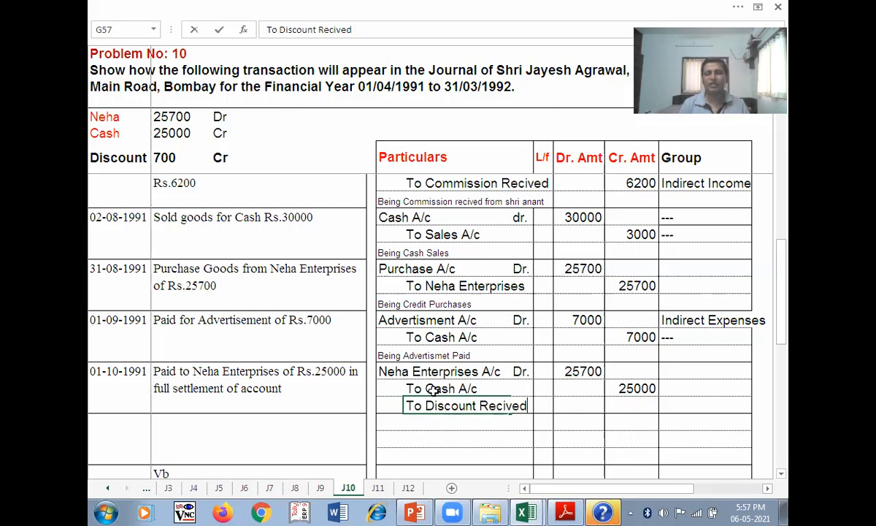
{"action": "key", "text": "Tab"}
{"action": "key", "text": "Tab"}
{"action": "key", "text": "Tab"}
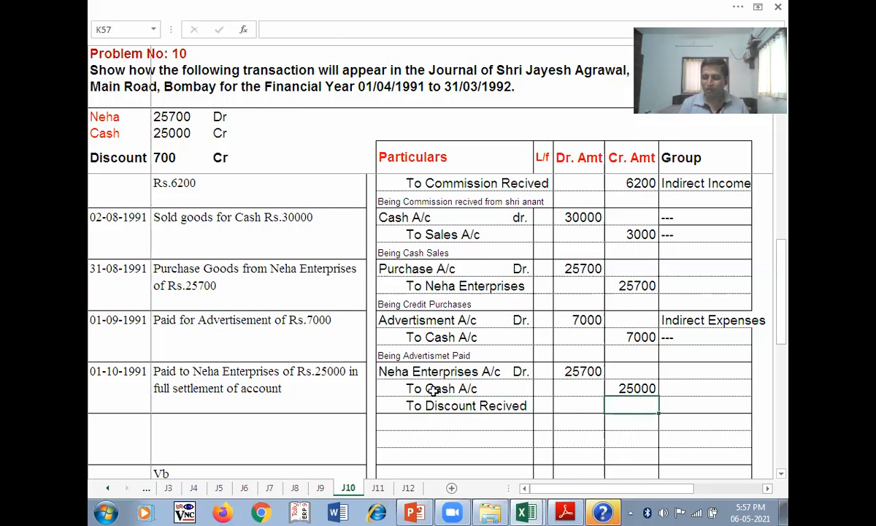
{"action": "type", "text": "700"}
{"action": "key", "text": "Return"}
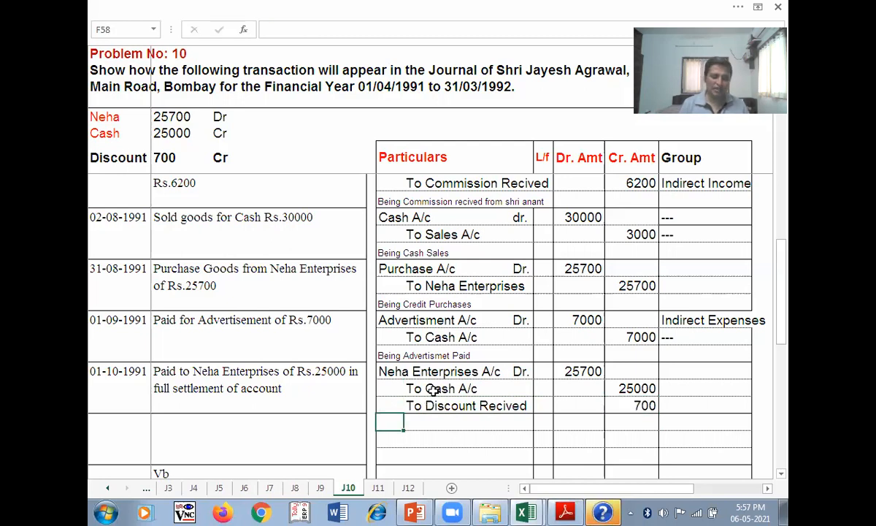
- Write the narration 'Being Cash paid in full settelment of account' beneath the settlement entry
{"action": "type", "text": "Being "}
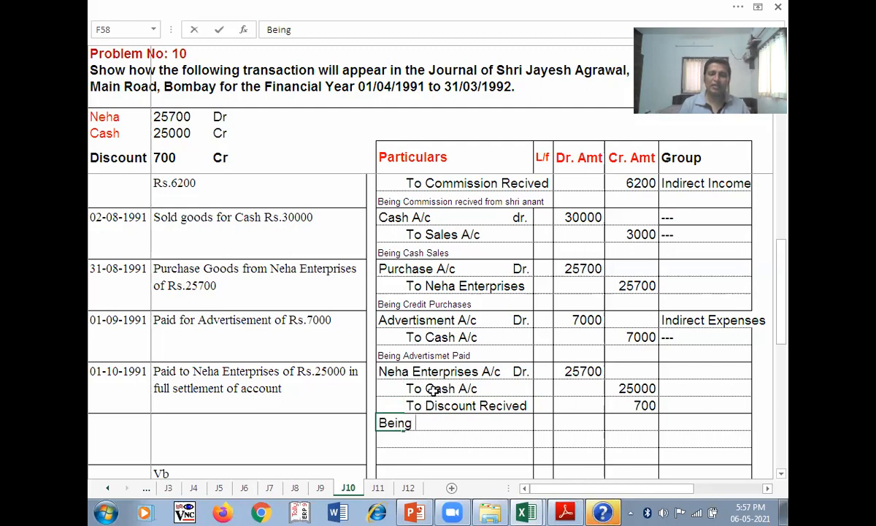
{"action": "type", "text": "C"}
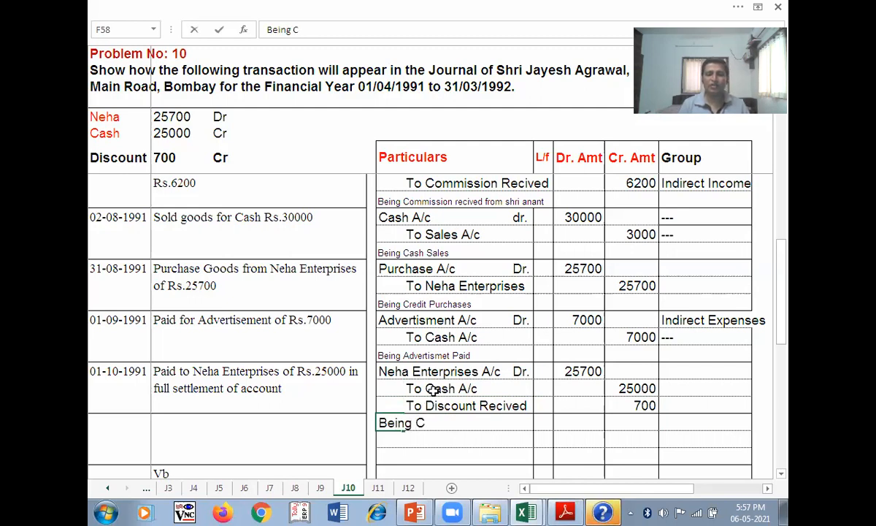
{"action": "type", "text": "as"}
{"action": "key", "text": "BackSpace"}
{"action": "type", "text": "h paid in"}
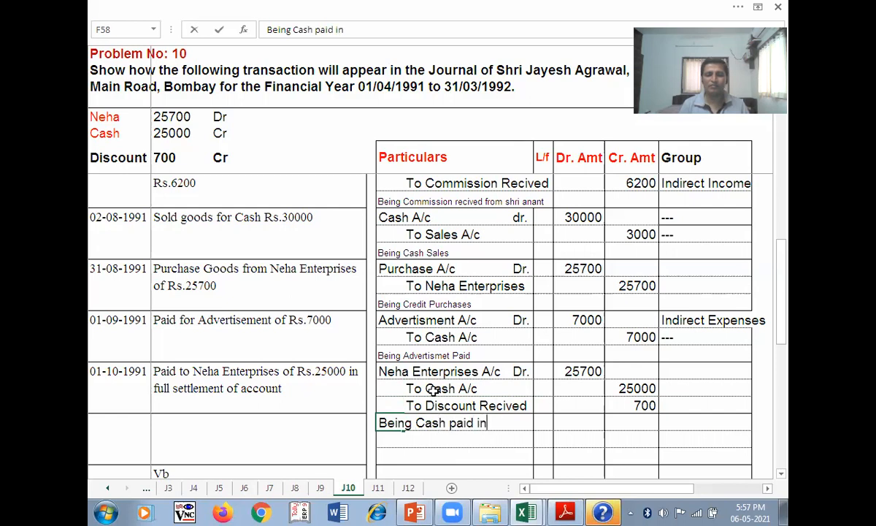
{"action": "type", "text": " fu"}
{"action": "type", "text": "ll settl"}
{"action": "type", "text": "e"}
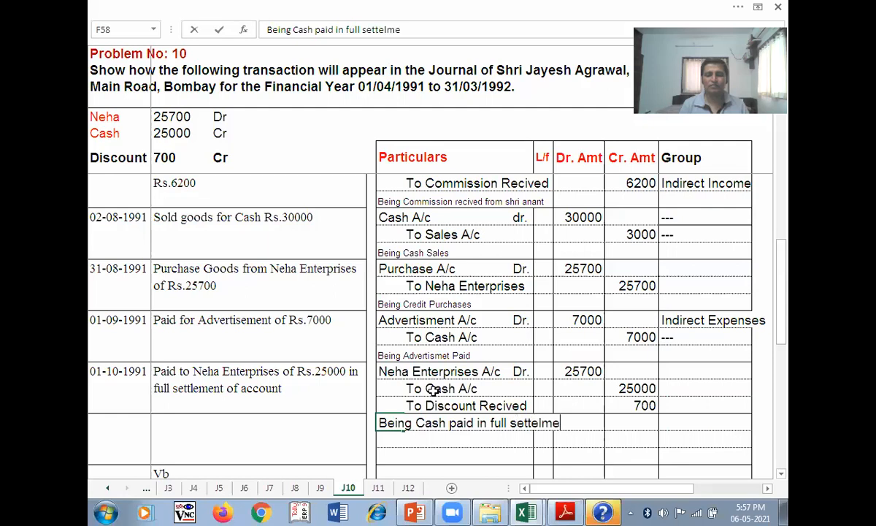
{"action": "type", "text": "lement of account"}
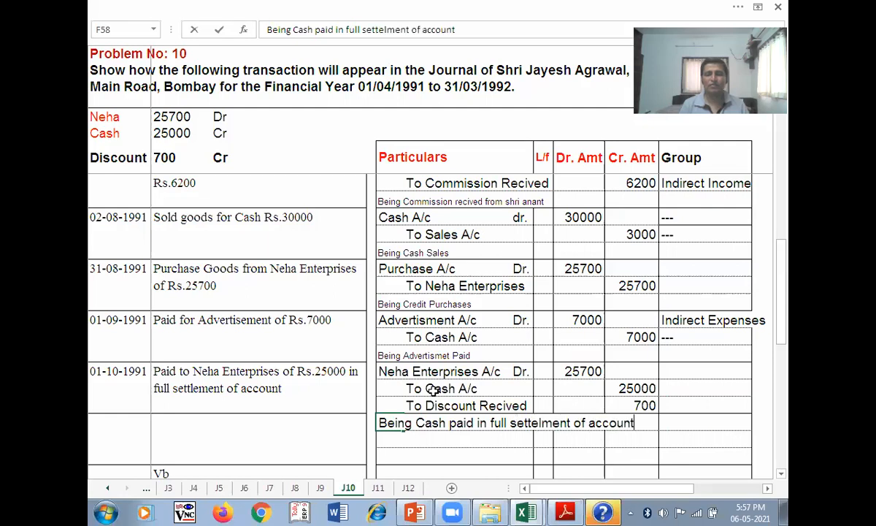
{"action": "key", "text": "Return"}
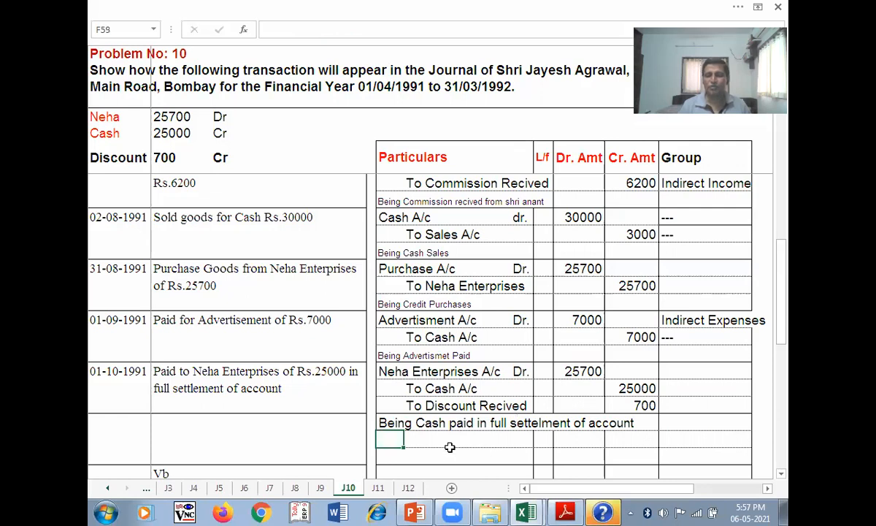
- Set groups to --- for the Neha Enterprises and Cash lines, Indirect Income for Discount Recived
{"action": "left_click", "coordinate": [678, 374]}
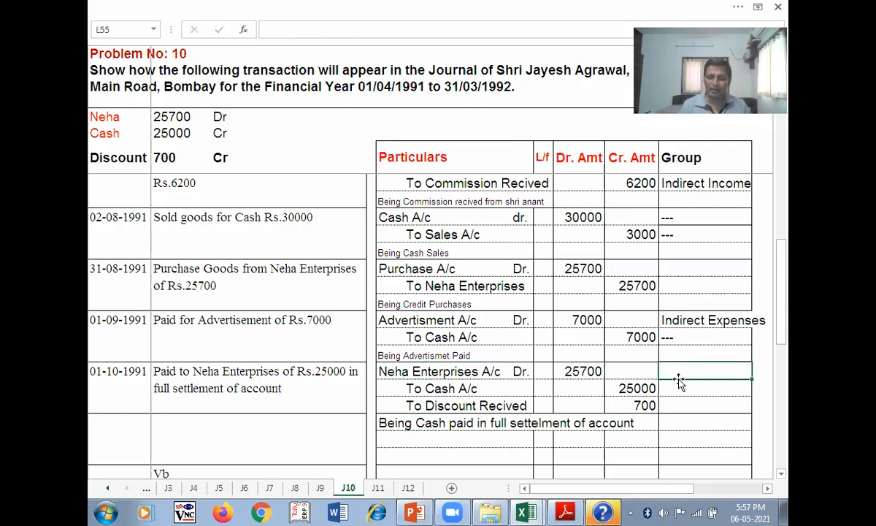
{"action": "type", "text": "'---"}
{"action": "key", "text": "Return"}
{"action": "type", "text": "'---"}
{"action": "key", "text": "Return"}
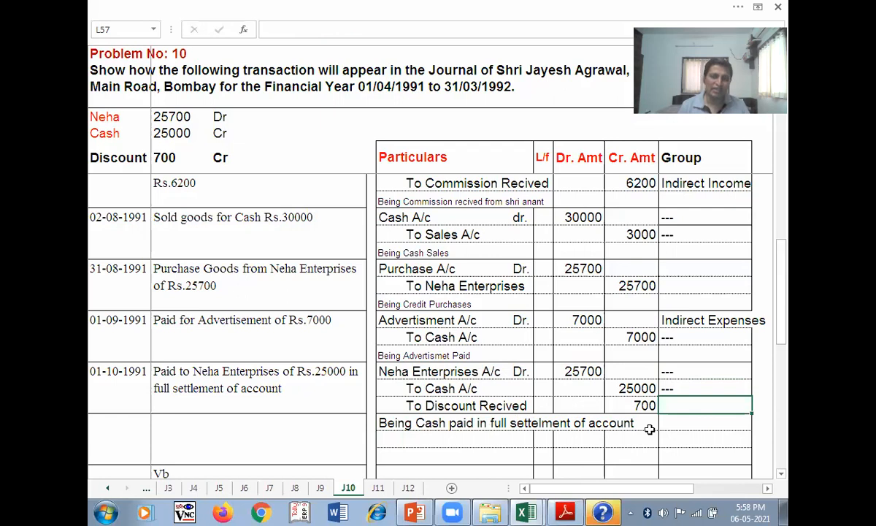
{"action": "scroll", "coordinate": [649, 429], "scroll_direction": "up", "scroll_amount": 1}
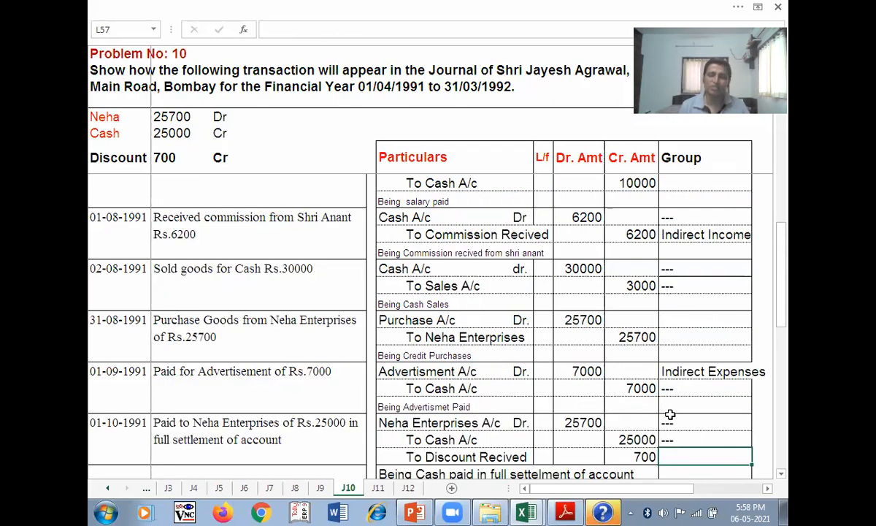
{"action": "scroll", "coordinate": [669, 415], "scroll_direction": "down", "scroll_amount": 1}
{"action": "type", "text": "In"}
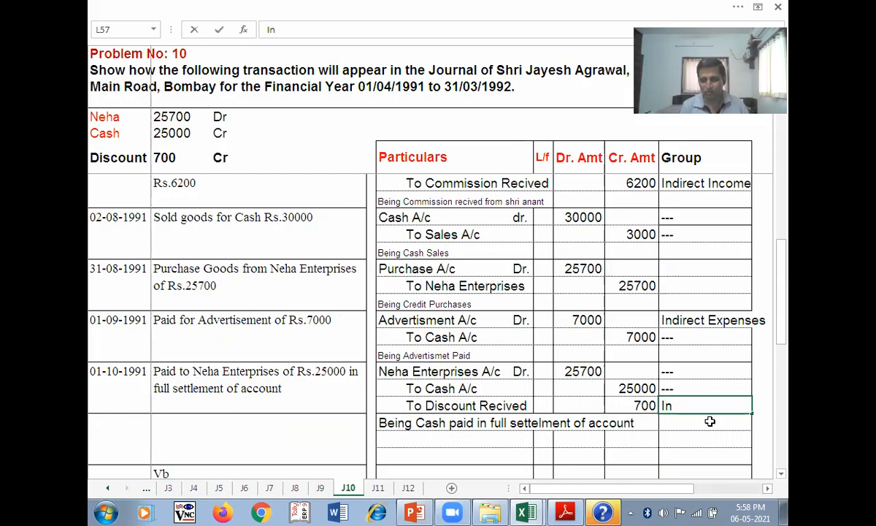
{"action": "type", "text": "direct"}
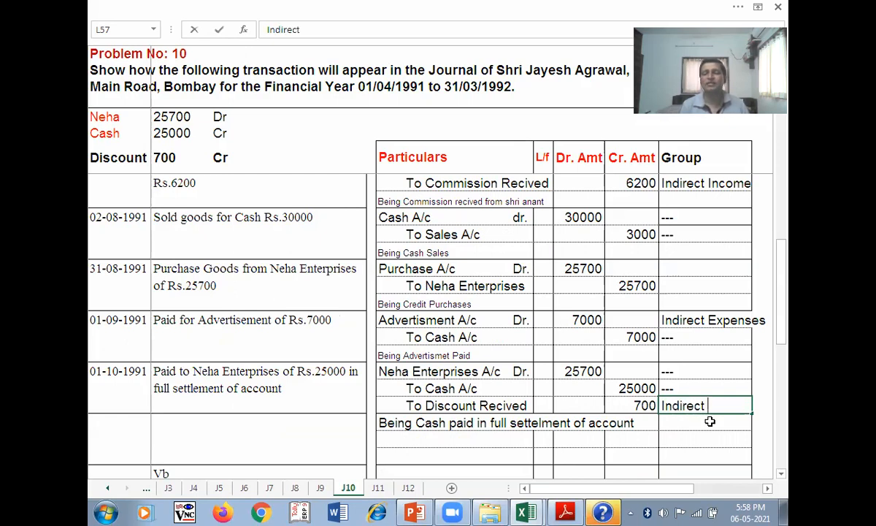
{"action": "type", "text": " Income"}
{"action": "key", "text": "Return"}
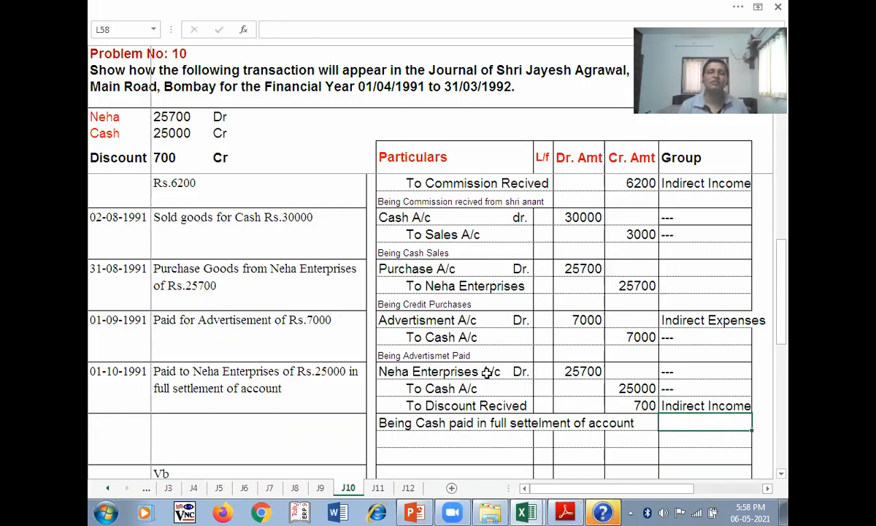
{"action": "scroll", "coordinate": [438, 288], "scroll_direction": "up", "scroll_amount": 10}
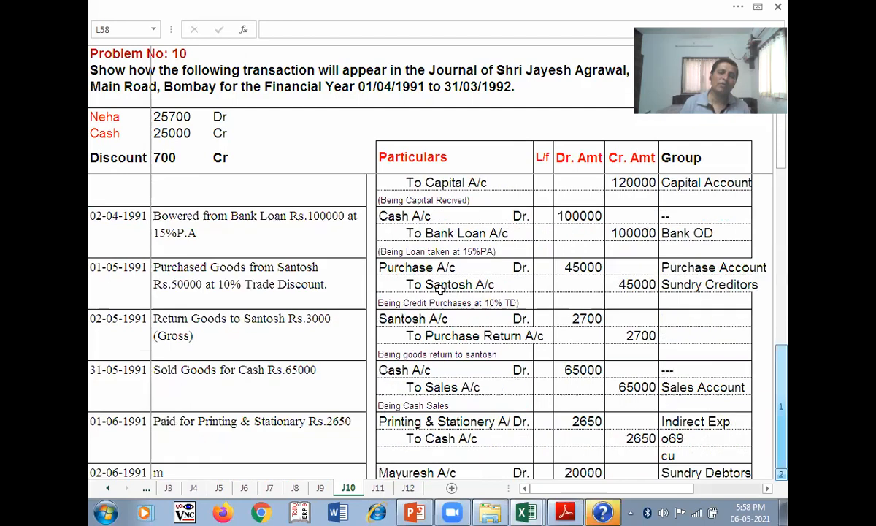
{"action": "scroll", "coordinate": [438, 288], "scroll_direction": "up", "scroll_amount": 1}
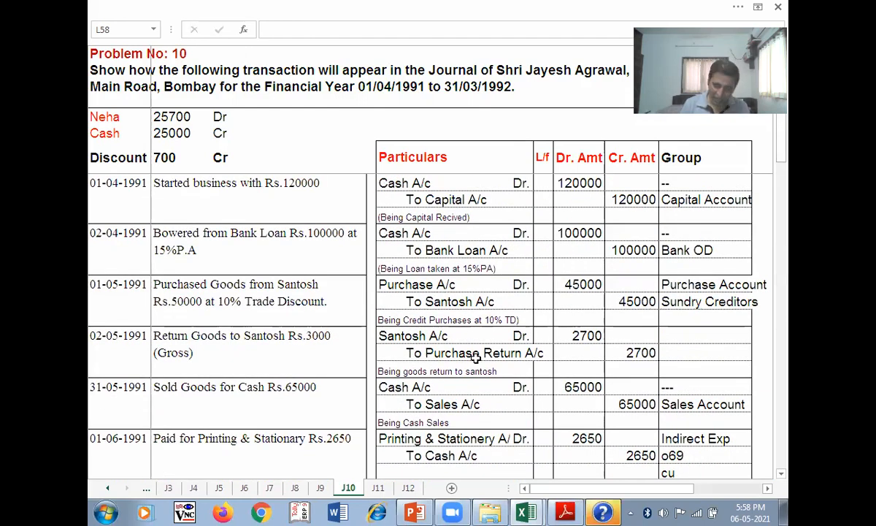
{"action": "scroll", "coordinate": [464, 292], "scroll_direction": "down", "scroll_amount": 9}
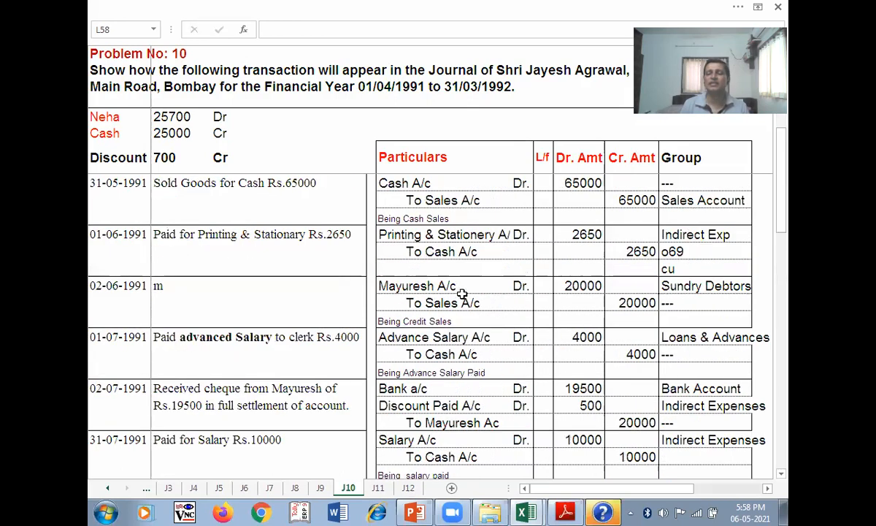
{"action": "scroll", "coordinate": [461, 307], "scroll_direction": "down", "scroll_amount": 5}
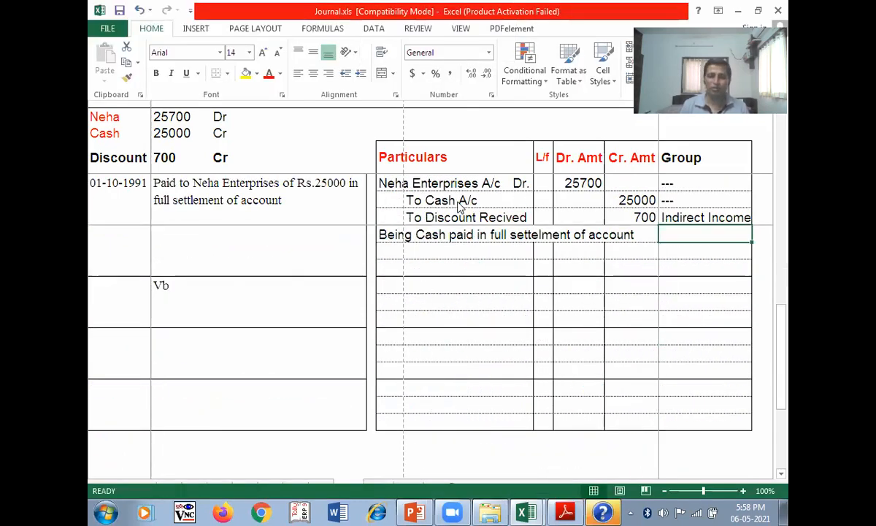
{"action": "scroll", "coordinate": [463, 252], "scroll_direction": "up", "scroll_amount": 4}
{"action": "scroll", "coordinate": [463, 253], "scroll_direction": "up", "scroll_amount": 10}
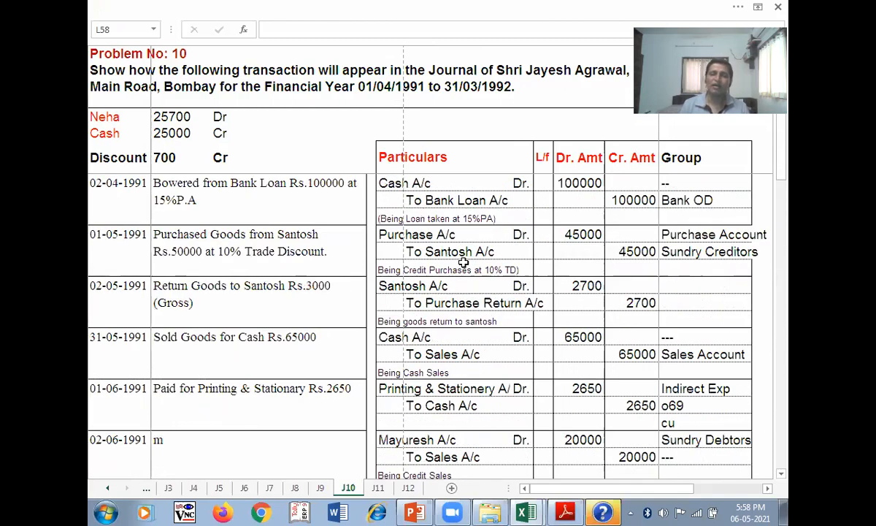
{"action": "scroll", "coordinate": [441, 232], "scroll_direction": "down", "scroll_amount": 8}
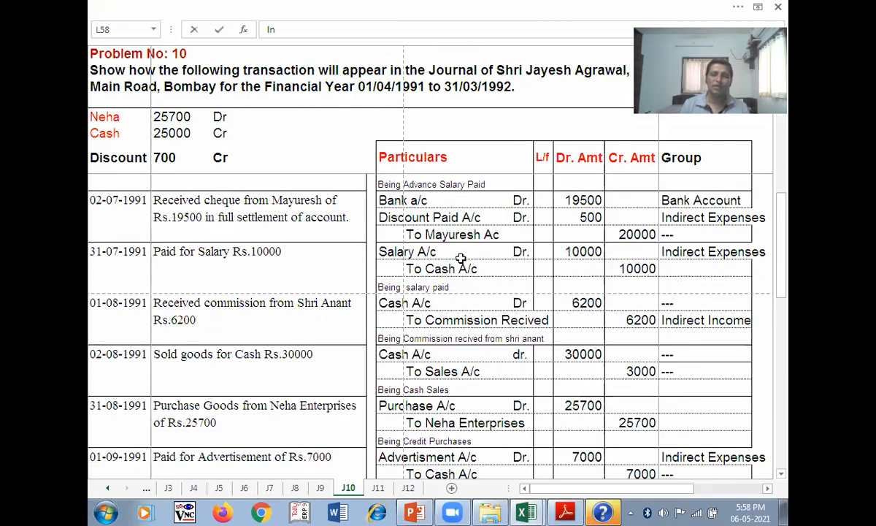
{"action": "type", "text": "In"}
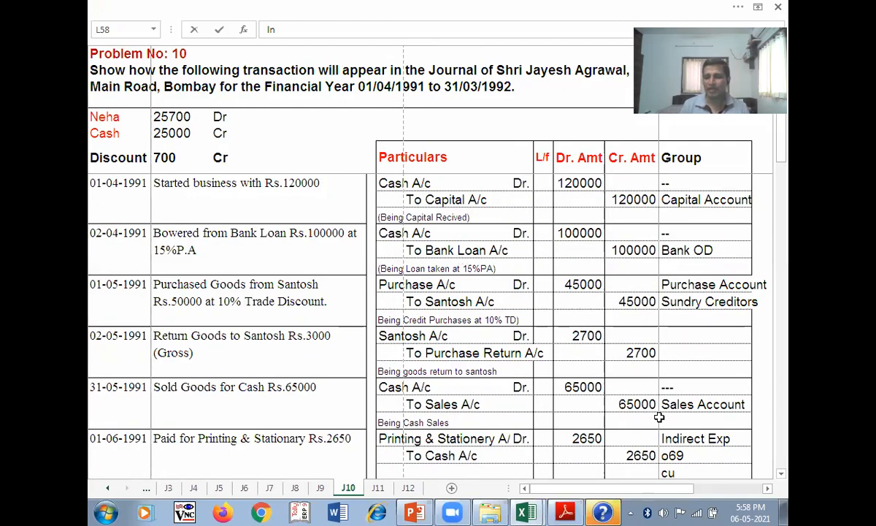
- Show the taskbar date and time flyout with the May 2021 calendar
{"action": "left_click", "coordinate": [743, 509]}
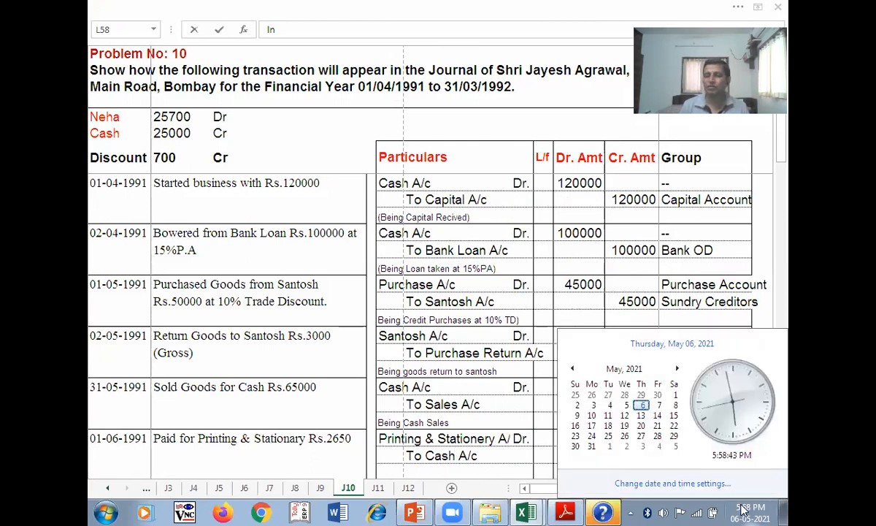
{"action": "left_click", "coordinate": [742, 509]}
{"action": "left_click", "coordinate": [742, 509]}
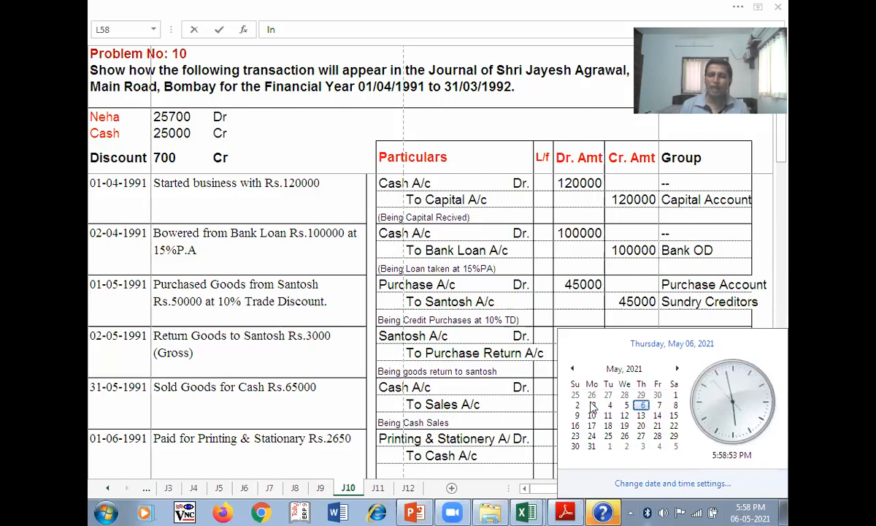
- Dismiss the Windows Help and Support window so the J10 journal sheet is visible again
{"action": "left_click", "coordinate": [603, 511]}
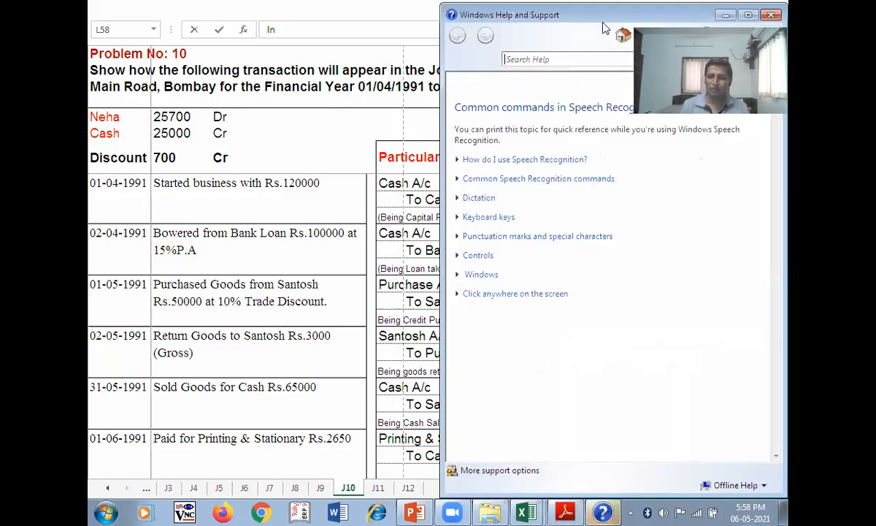
{"action": "left_click_drag", "start_coordinate": [494, 11], "coordinate": [408, 8]}
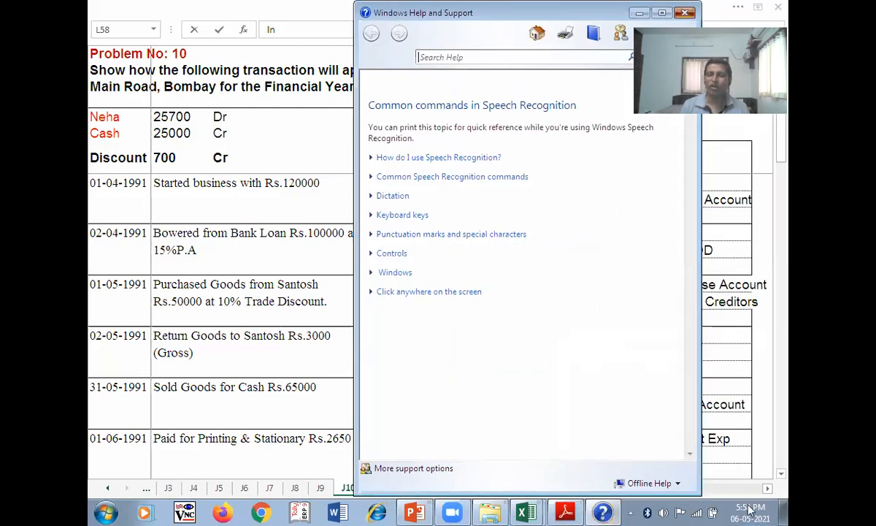
{"action": "key", "text": "alt+F4"}
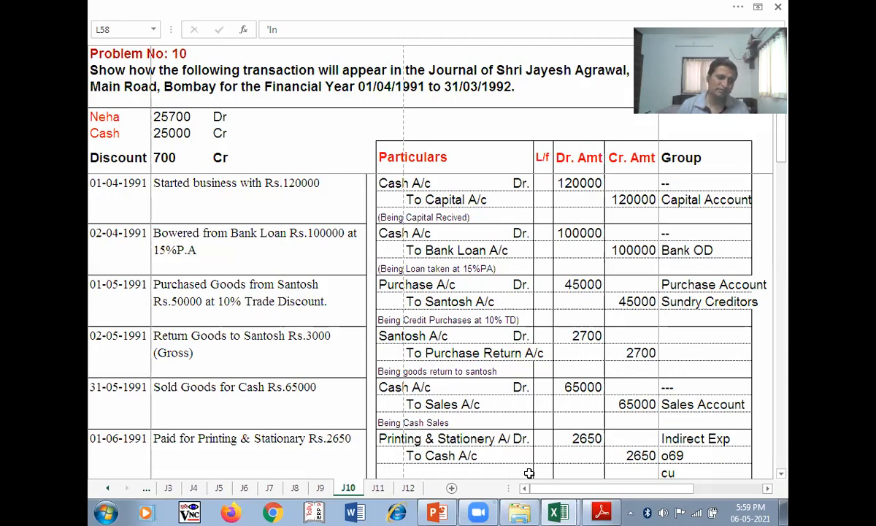
- Save the workbook, bringing up the Excel 97-2003 Compatibility Checker
{"action": "key", "text": "ctrl+End"}
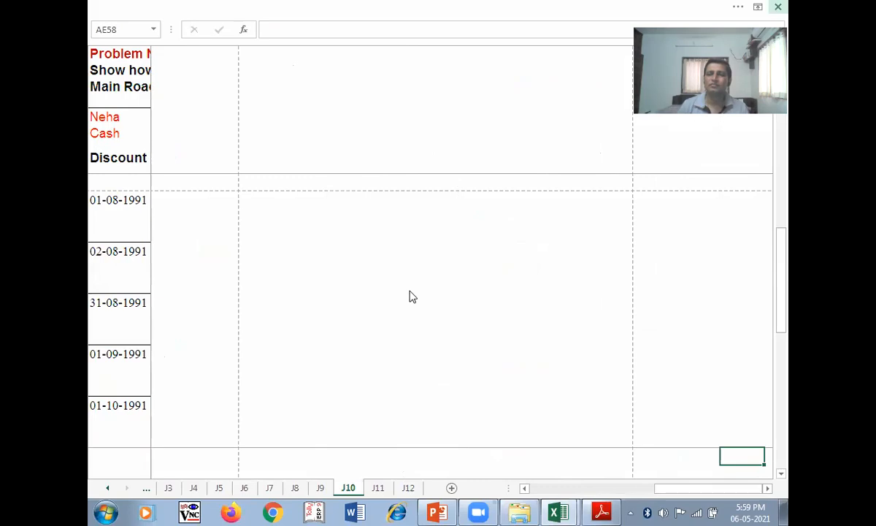
{"action": "key", "text": "ctrl+s"}
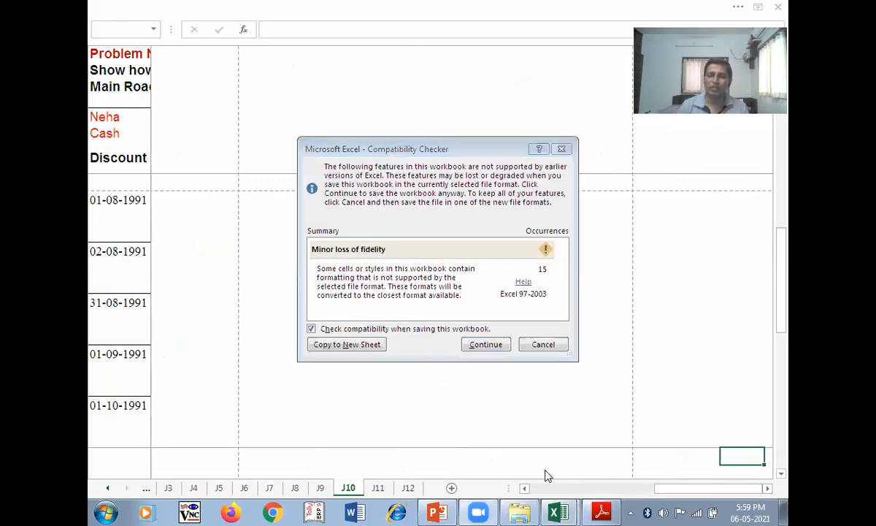